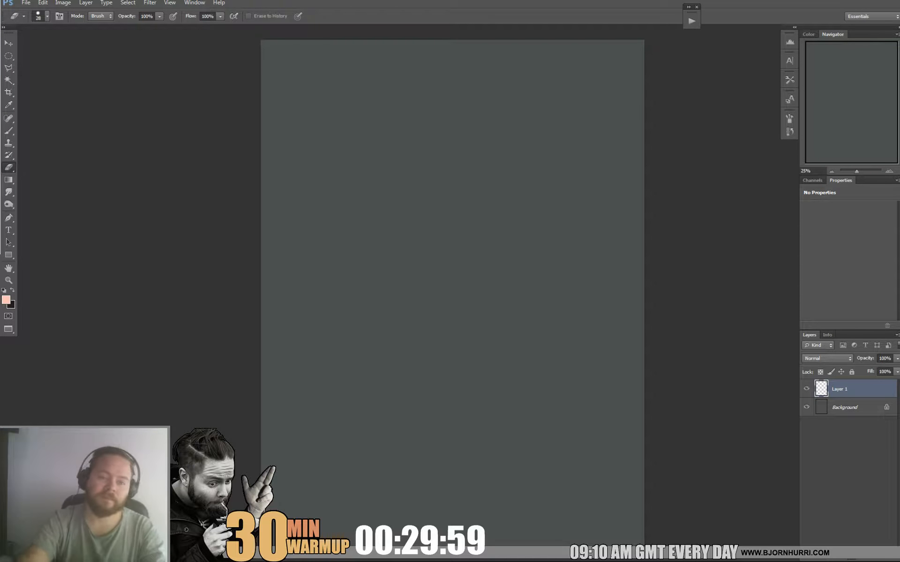
Choose the 600 px textured brush and block in the creature's head and one horn in light pink on Layer 1.
key("b")
right_click(475, 172)
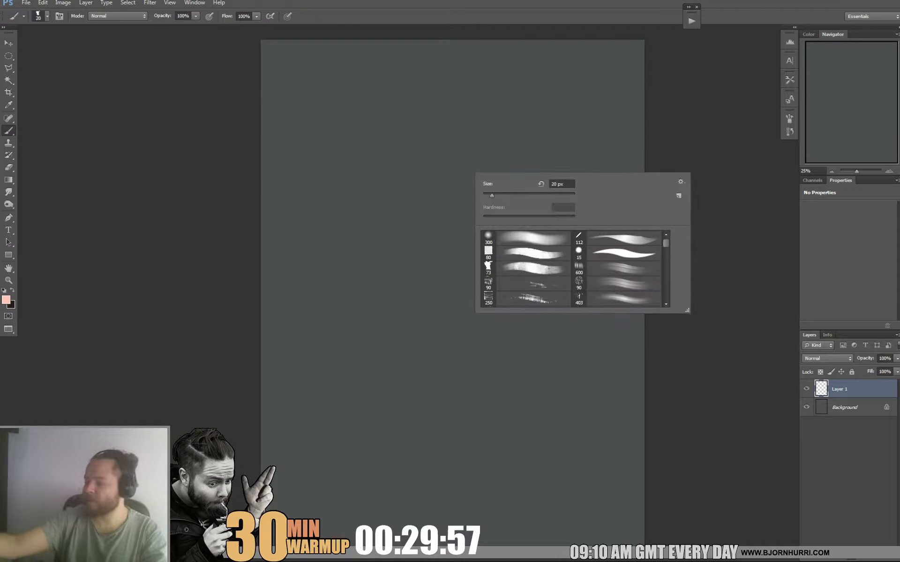
left_click(616, 269)
mouse_move(403, 157)
left_mouse_down()
mouse_move(443, 162)
mouse_move(477, 87)
mouse_move(431, 85)
mouse_move(482, 140)
mouse_move(401, 168)
left_mouse_up()
left_click_drag(521, 99, 530, 108)
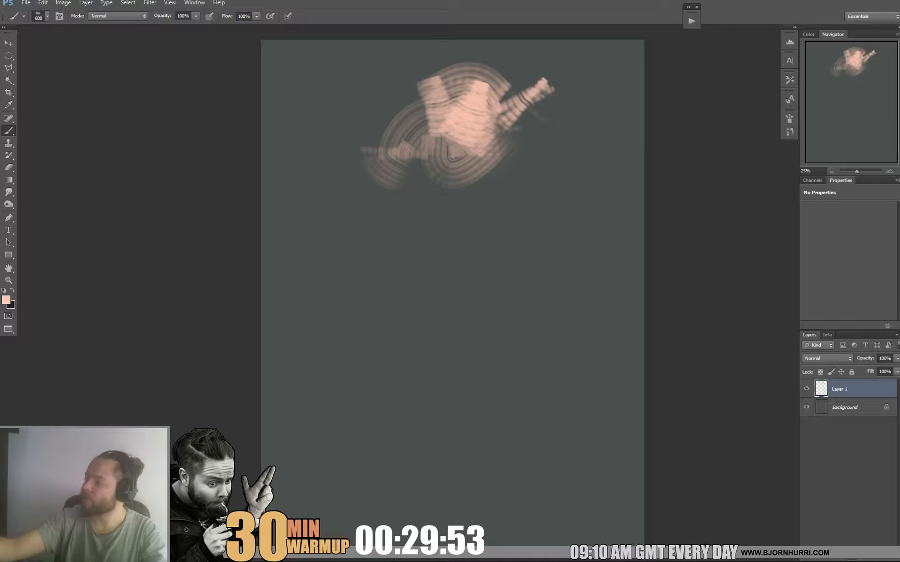
Rough in the torso below the head with faint 600 px strokes and a small cross mark on the chest.
left_click_drag(415, 241, 398, 270)
left_click_drag(485, 207, 483, 252)
left_click_drag(462, 225, 502, 239)
Shrink the brush to 92 px and paint curved strokes for the shoulder and upper arm on the canvas's right side.
right_click(501, 219)
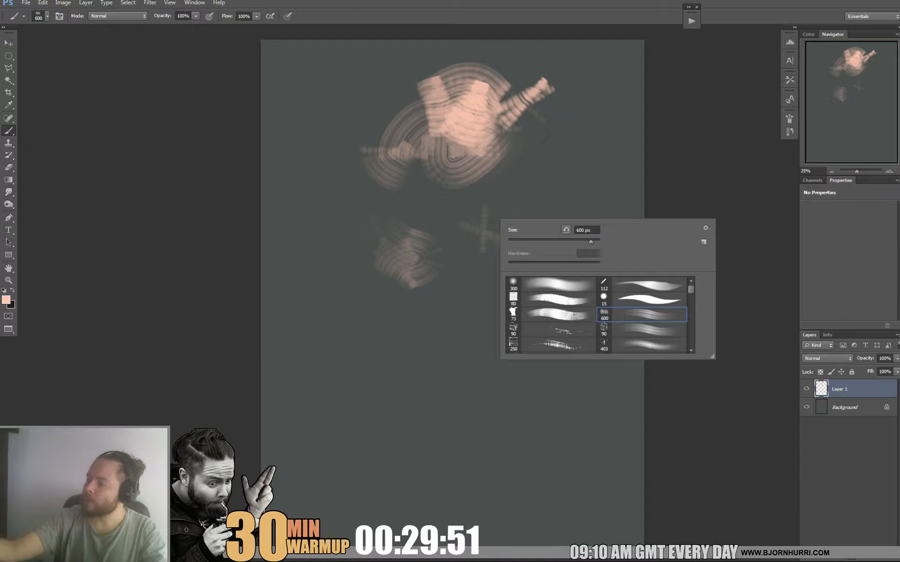
left_click(567, 229)
mouse_move(514, 157)
left_mouse_down()
mouse_move(538, 192)
mouse_move(518, 206)
left_mouse_up()
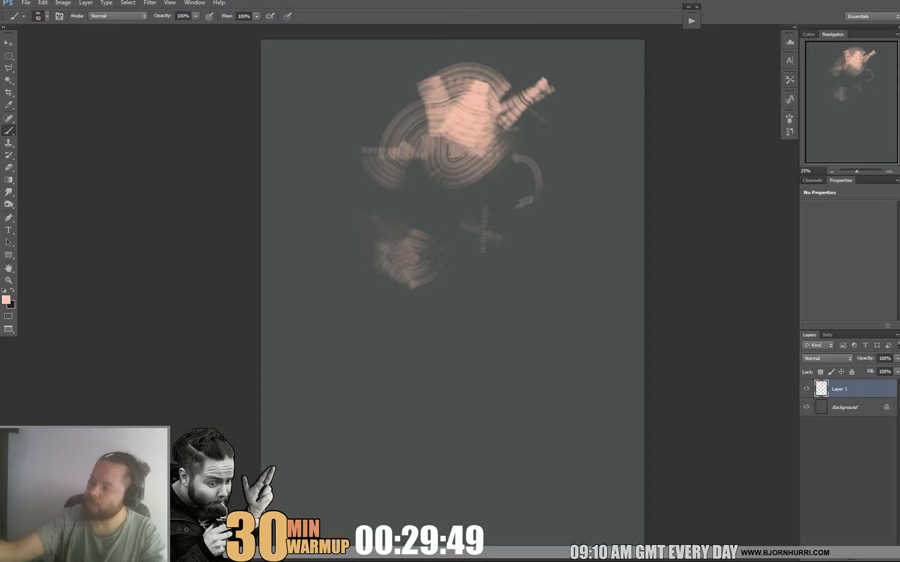
left_click_drag(539, 164, 558, 223)
Enlarge the brush to 401 px and block in both arms, the far hand and the waist with broad strokes.
right_click(557, 226)
left_click(621, 248)
left_click_drag(533, 152, 544, 180)
mouse_move(556, 237)
left_mouse_down()
mouse_move(588, 242)
mouse_move(595, 284)
left_mouse_up()
left_click_drag(368, 263, 355, 305)
left_click_drag(320, 368, 329, 379)
left_click_drag(409, 294, 401, 317)
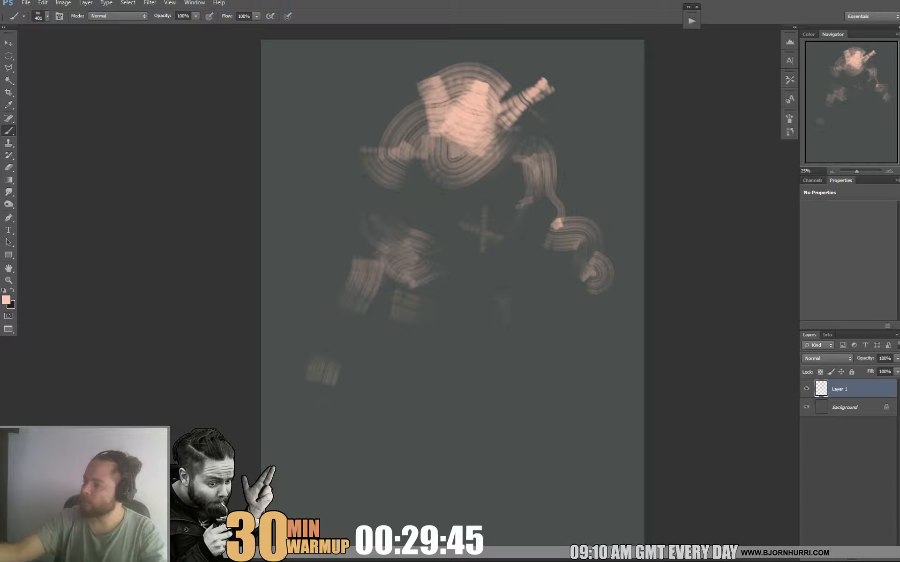
Paint the pelvis, a large rounded thigh and the lower leg below it with the 401 px brush.
mouse_move(502, 306)
left_mouse_down()
mouse_move(474, 333)
mouse_move(455, 388)
left_mouse_up()
mouse_move(462, 436)
left_mouse_down()
mouse_move(485, 444)
mouse_move(481, 469)
left_mouse_up()
mouse_move(452, 389)
left_mouse_down()
mouse_move(489, 347)
mouse_move(505, 345)
left_mouse_up()
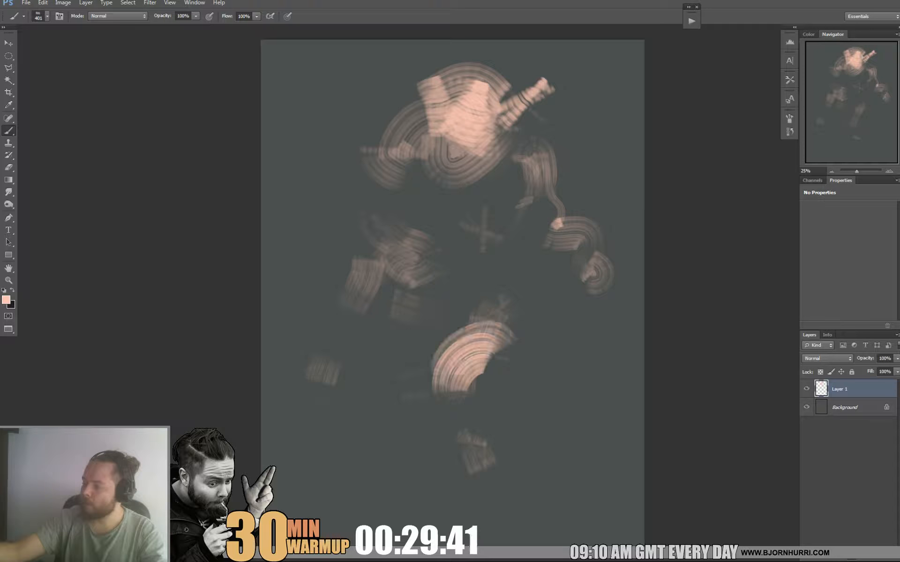
left_click_drag(483, 436, 500, 488)
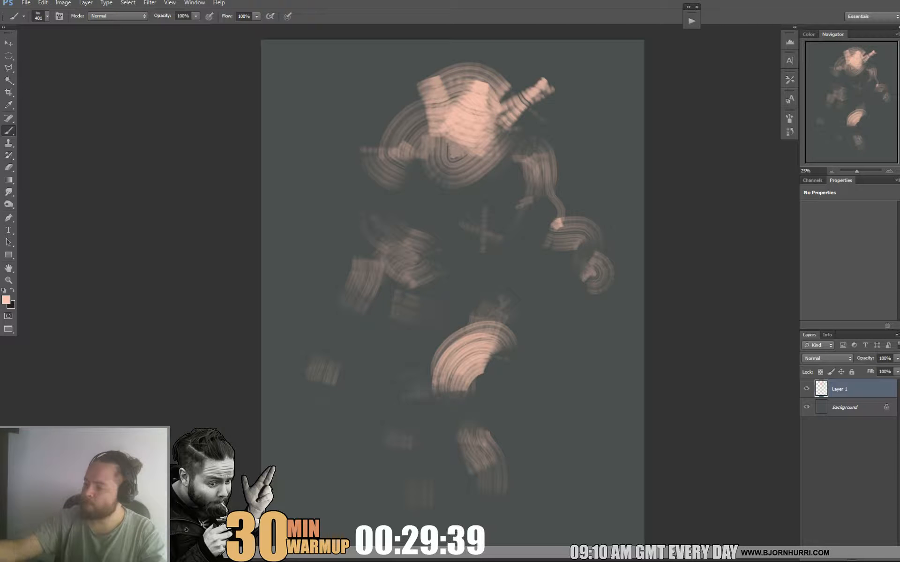
Block in the left-side hand, the long right-side forearm and the jaw with faint wide strokes.
left_click_drag(328, 370, 304, 411)
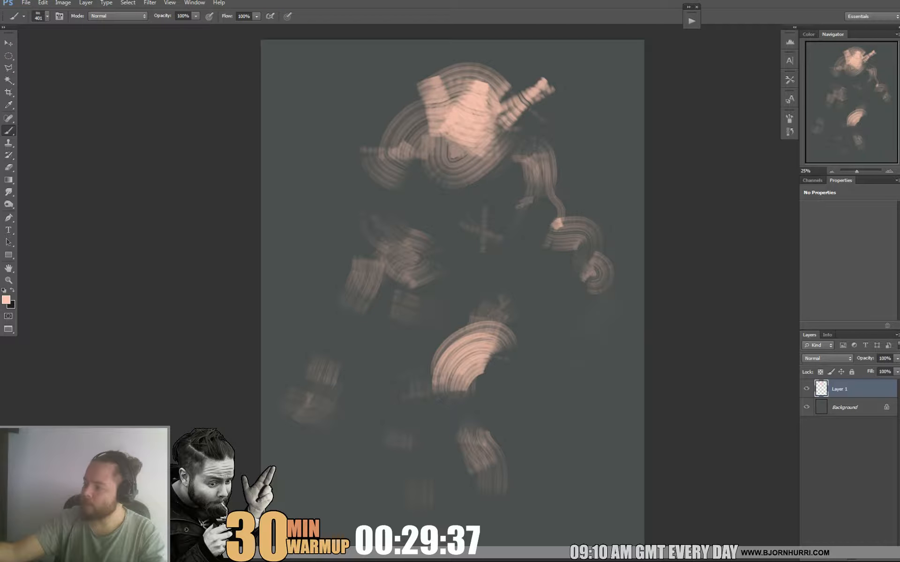
left_click_drag(605, 300, 579, 414)
left_click_drag(613, 288, 602, 329)
left_click_drag(507, 138, 491, 173)
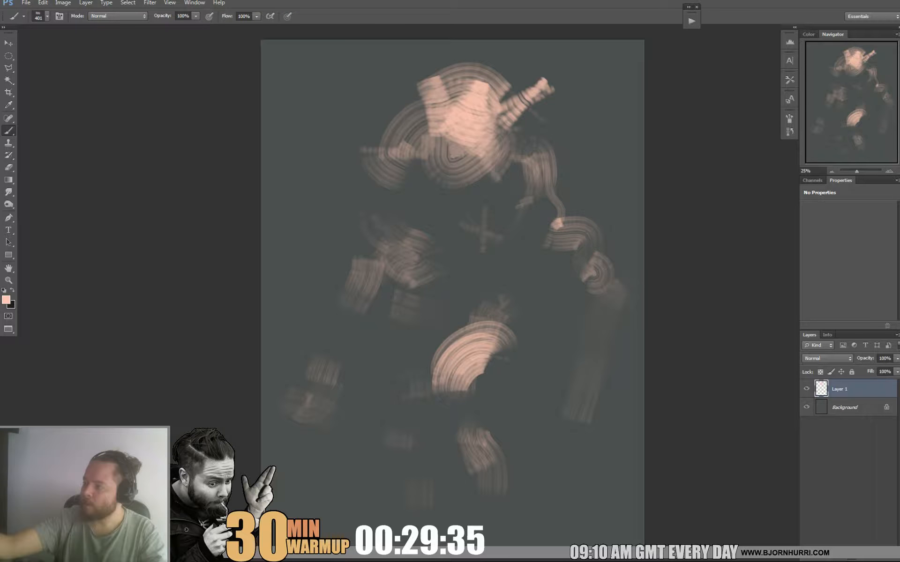
Reduce the brush size and paint two pointed horns on either side of the head.
right_click(458, 129)
mouse_move(425, 87)
left_mouse_down()
mouse_move(406, 104)
mouse_move(374, 67)
mouse_move(415, 92)
left_mouse_up()
right_click(435, 117)
left_click(476, 139)
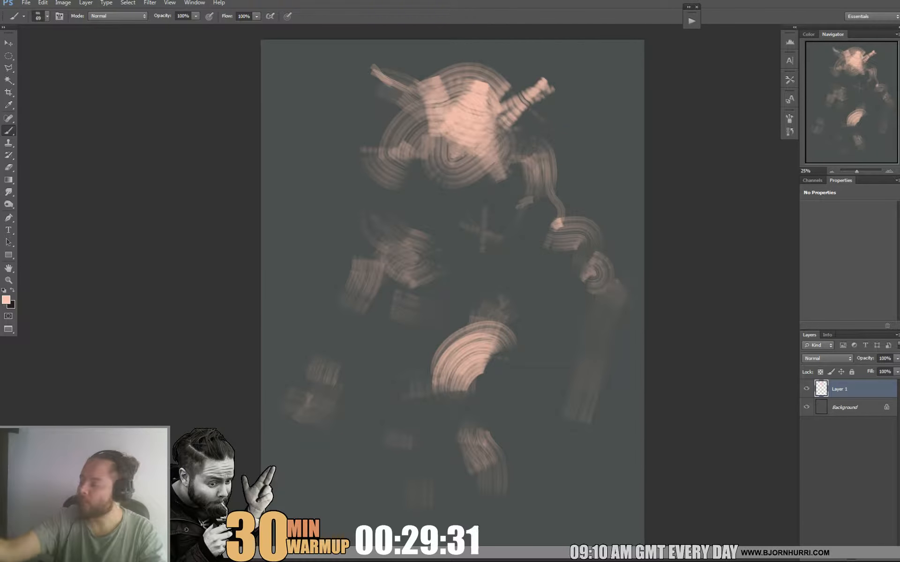
left_click_drag(509, 111, 567, 58)
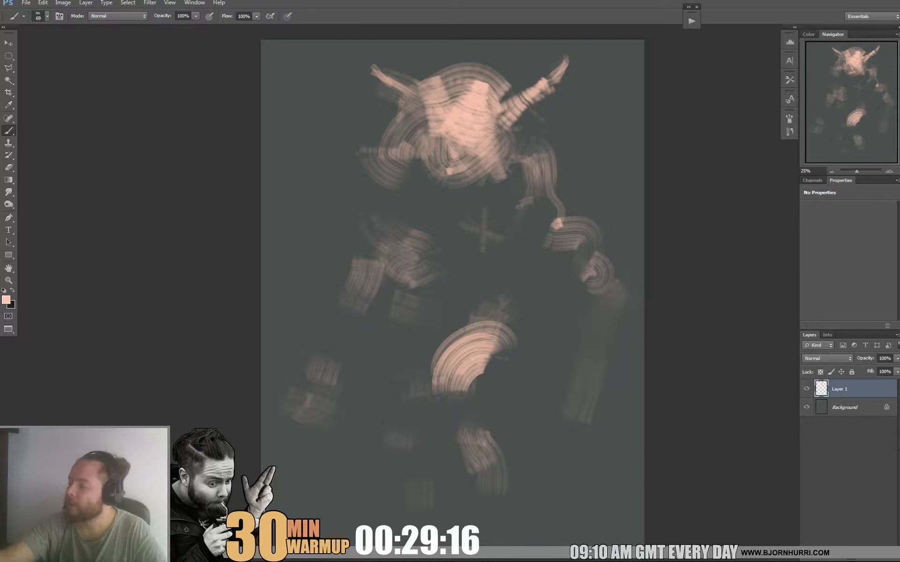
Draw curved shoulder spikes on the canvas's left side and define the side and crown of the head.
mouse_move(298, 190)
left_mouse_down()
mouse_move(336, 167)
mouse_move(303, 213)
mouse_move(362, 180)
left_mouse_up()
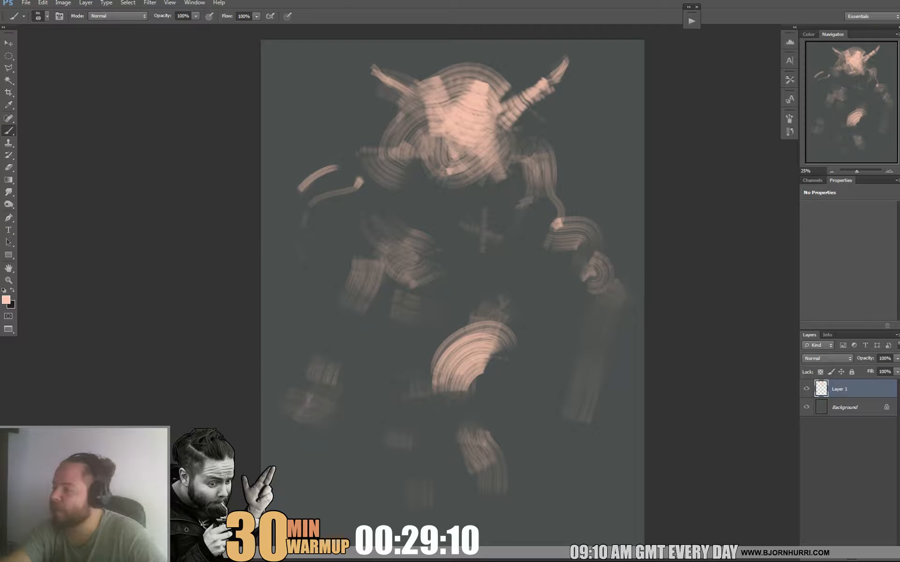
mouse_move(394, 127)
left_mouse_down()
mouse_move(349, 133)
mouse_move(304, 162)
mouse_move(400, 107)
left_mouse_up()
left_click_drag(415, 73, 434, 77)
mouse_move(444, 74)
left_mouse_down()
mouse_move(479, 73)
mouse_move(497, 87)
left_mouse_up()
mouse_move(455, 71)
left_mouse_down()
mouse_move(476, 67)
mouse_move(460, 63)
mouse_move(490, 82)
left_mouse_up()
Strengthen the right-side shoulder and add bright accents to its elbow and the opposite hip.
mouse_move(518, 126)
left_mouse_down()
mouse_move(526, 133)
mouse_move(505, 155)
mouse_move(546, 178)
left_mouse_up()
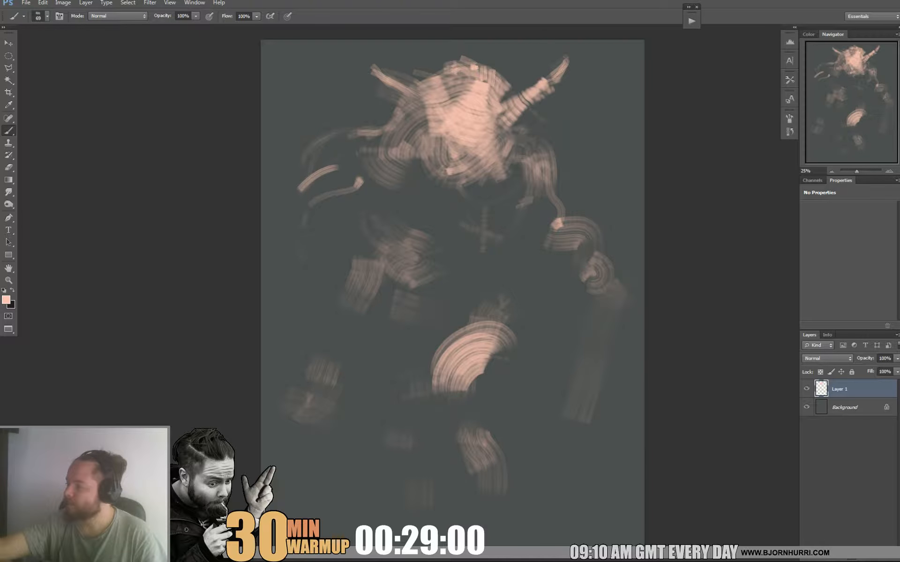
mouse_move(588, 244)
left_mouse_down()
mouse_move(564, 223)
mouse_move(583, 245)
left_mouse_up()
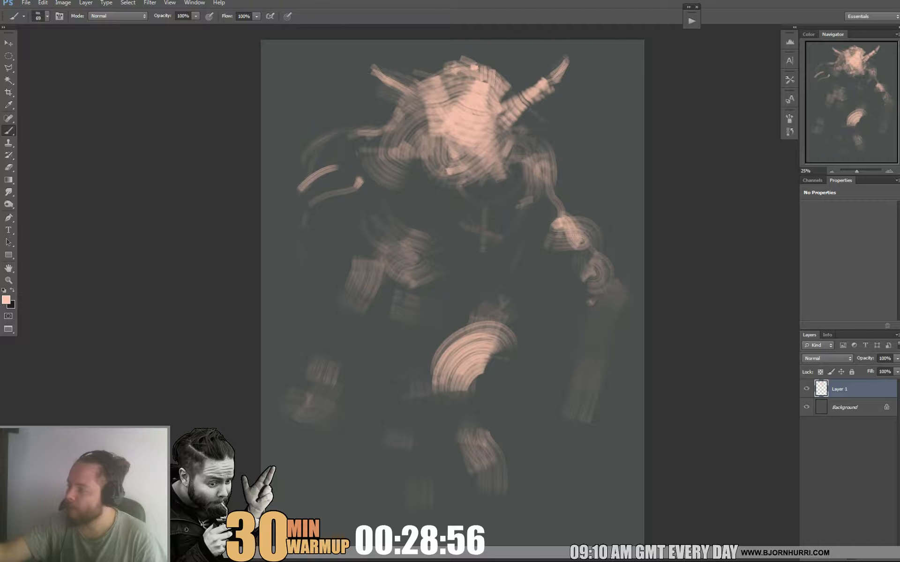
mouse_move(406, 287)
left_mouse_down()
mouse_move(388, 324)
mouse_move(410, 302)
left_mouse_up()
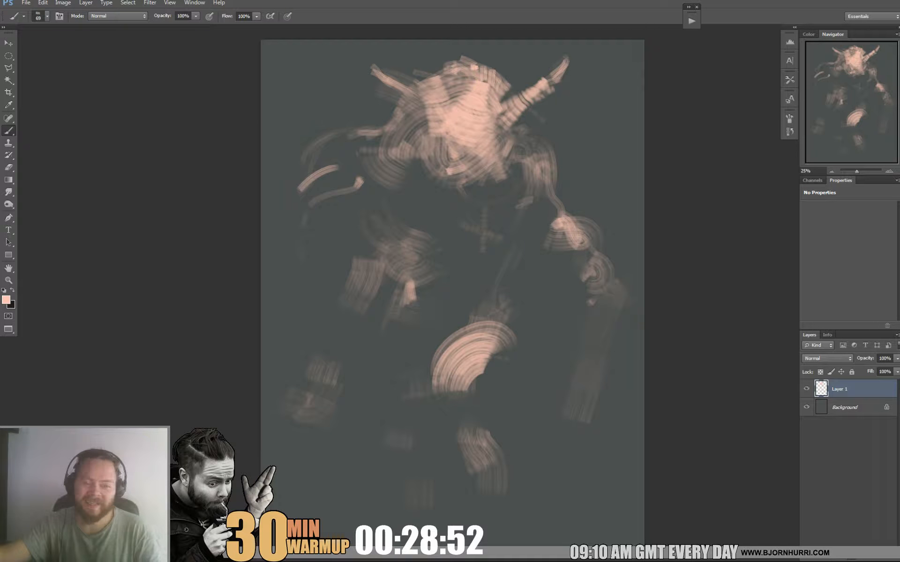
Set the brush to 193 px and paint the collar and upper chest plates beneath the head.
right_click(506, 234)
left_click_drag(546, 256, 559, 256)
left_click_drag(440, 214, 501, 197)
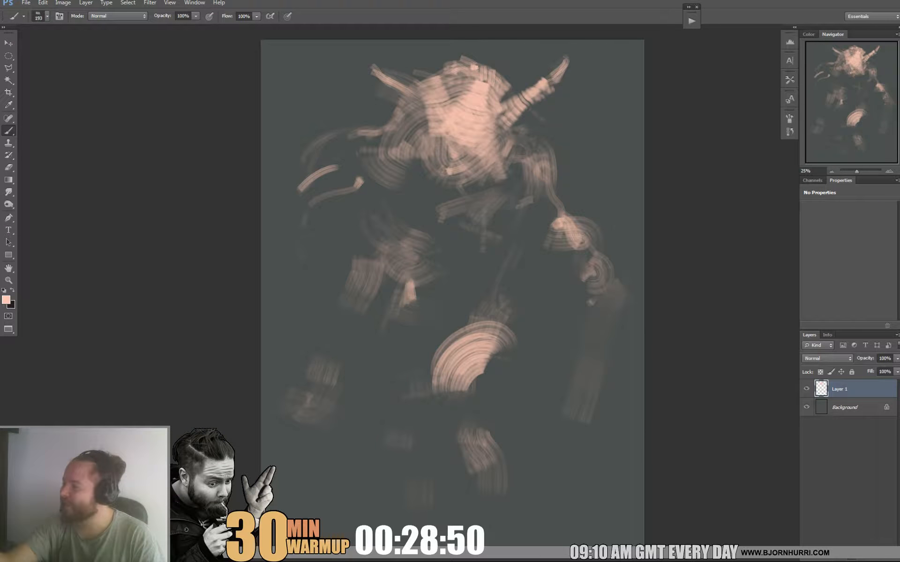
left_click_drag(406, 178, 442, 204)
mouse_move(405, 192)
left_mouse_down()
mouse_move(434, 210)
mouse_move(422, 215)
left_mouse_up()
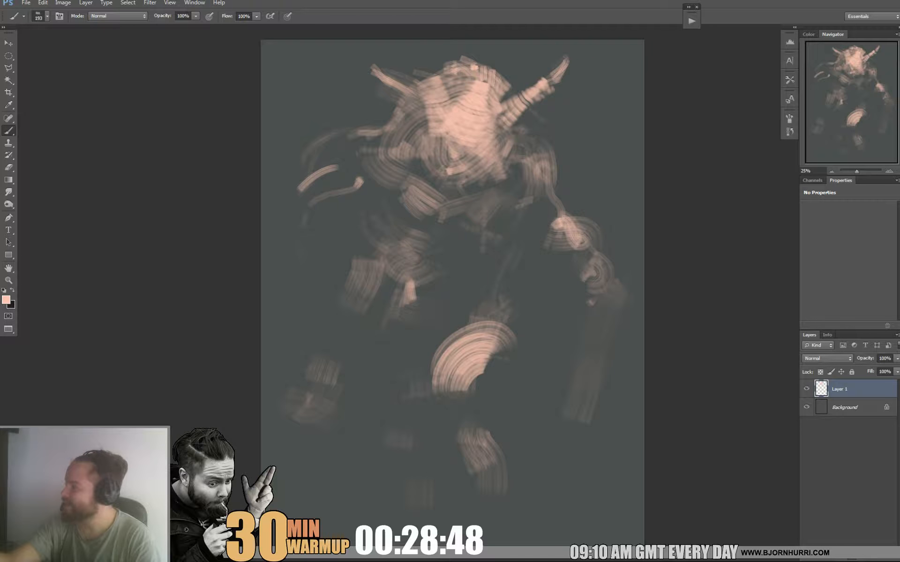
Add midtone strokes to the abdomen, hip, both knees and the foot with the 193 px brush.
mouse_move(493, 236)
left_mouse_down()
mouse_move(486, 259)
mouse_move(437, 269)
left_mouse_up()
mouse_move(471, 287)
left_mouse_down()
mouse_move(490, 286)
mouse_move(515, 334)
left_mouse_up()
mouse_move(474, 387)
left_mouse_down()
mouse_move(463, 397)
mouse_move(484, 423)
left_mouse_up()
left_click_drag(408, 398, 399, 445)
left_click_drag(508, 495, 524, 495)
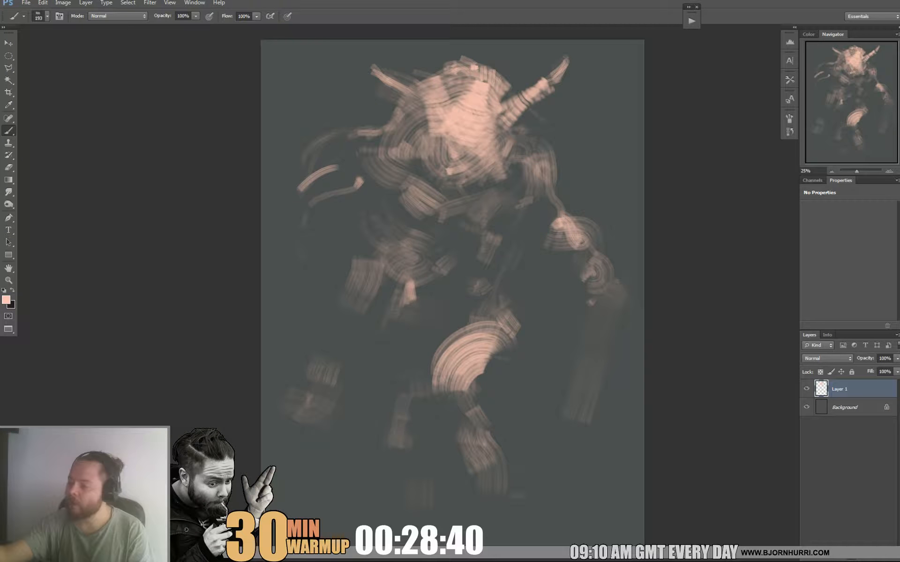
Fill in the pelvis and belly, extend the far thigh and build up the left-side arm down to the forearm.
mouse_move(480, 309)
left_mouse_down()
mouse_move(495, 293)
mouse_move(521, 343)
left_mouse_up()
left_click_drag(489, 281, 499, 239)
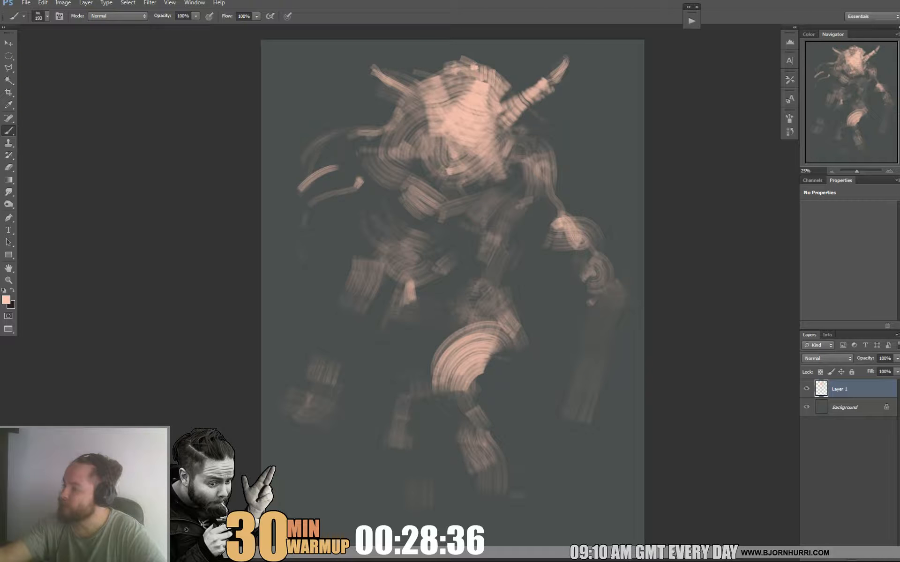
mouse_move(431, 269)
left_mouse_down()
mouse_move(481, 282)
mouse_move(457, 293)
mouse_move(451, 322)
left_mouse_up()
mouse_move(409, 310)
left_mouse_down()
mouse_move(435, 335)
mouse_move(415, 393)
left_mouse_up()
left_click_drag(357, 249, 353, 293)
mouse_move(351, 292)
left_mouse_down()
mouse_move(337, 334)
mouse_move(351, 329)
left_mouse_up()
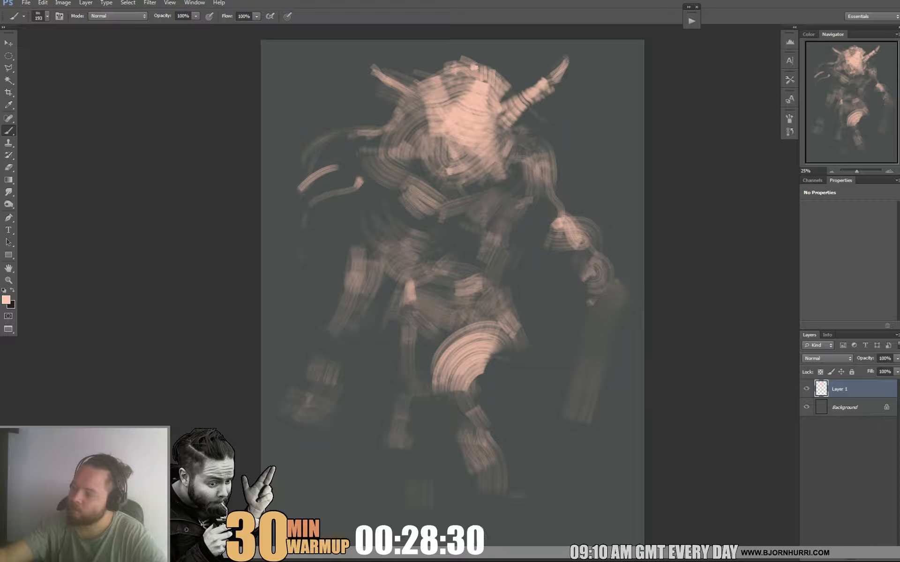
Paint the wrist, then reduce the brush size and add light block strokes shaping the left-side hand.
left_click_drag(309, 368, 323, 363)
right_click(341, 365)
left_click_drag(380, 389, 368, 388)
key("Return")
left_click_drag(299, 394, 291, 375)
mouse_move(291, 400)
left_mouse_down()
mouse_move(283, 392)
mouse_move(309, 417)
mouse_move(310, 381)
mouse_move(301, 440)
left_mouse_up()
left_click(303, 418, "alt")
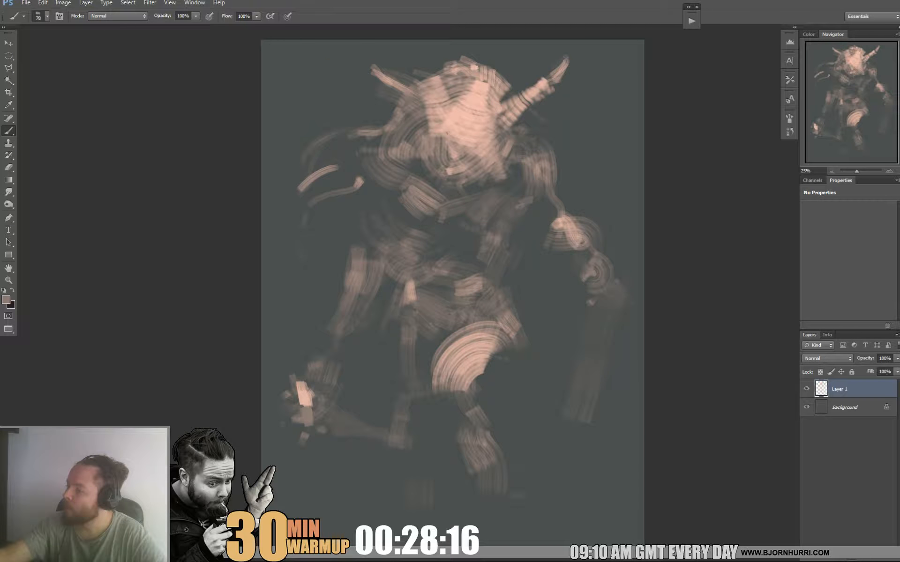
Sample colours from the canvas and reshape the left-side upper arm into a pointed elbow.
left_click(356, 239, "alt")
mouse_move(354, 249)
left_mouse_down()
mouse_move(354, 283)
mouse_move(364, 276)
left_mouse_up()
mouse_move(351, 252)
left_mouse_down()
mouse_move(350, 283)
mouse_move(356, 276)
mouse_move(347, 300)
left_mouse_up()
left_click(336, 264, "alt")
left_click(358, 282, "alt")
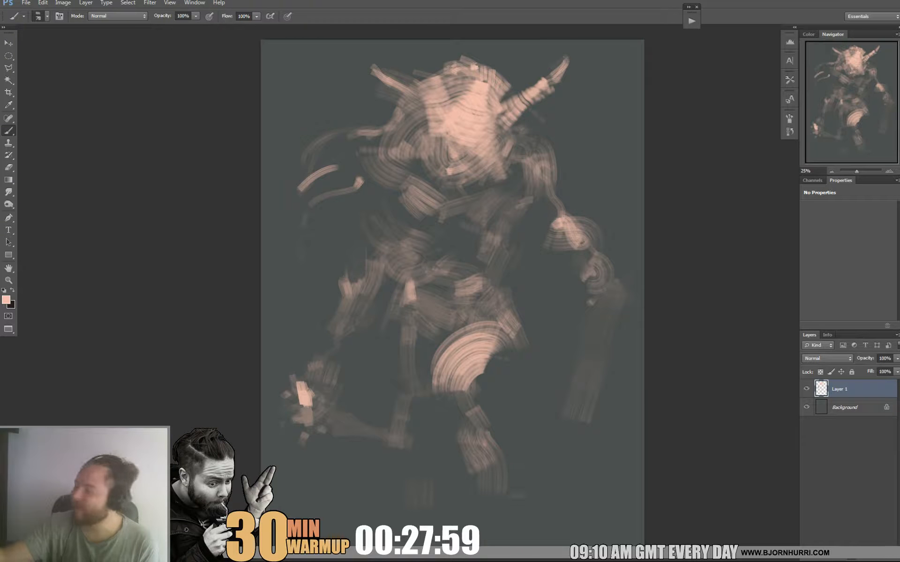
Sample a pink tone and add short parallel strokes across the upper chest and the left-side shoulder.
left_click(422, 190, "alt")
mouse_move(419, 166)
left_mouse_down()
mouse_move(430, 184)
mouse_move(423, 190)
left_mouse_up()
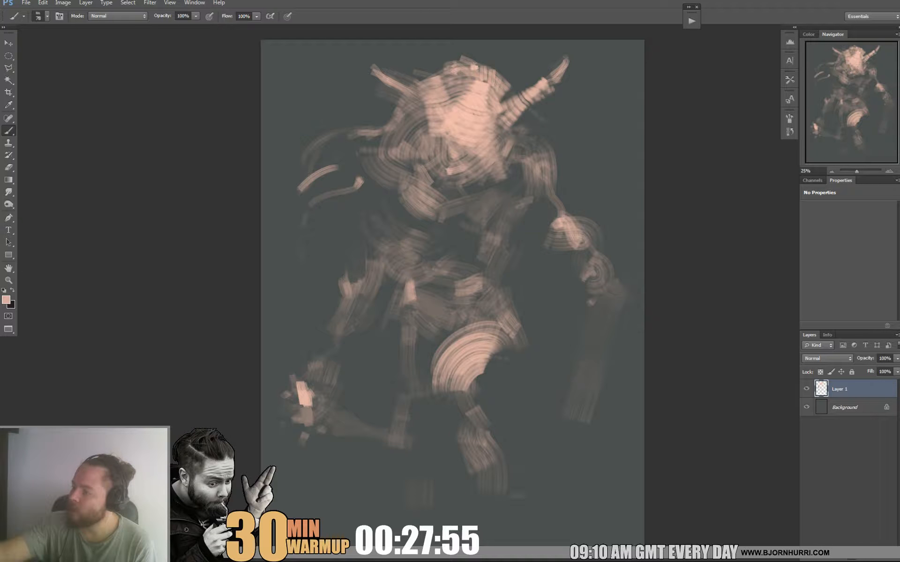
mouse_move(370, 181)
left_mouse_down()
mouse_move(389, 194)
mouse_move(380, 185)
left_mouse_up()
left_click_drag(366, 153, 369, 171)
left_click_drag(371, 150, 382, 178)
mouse_move(385, 159)
left_mouse_down()
mouse_move(391, 187)
mouse_move(396, 176)
left_mouse_up()
left_click_drag(398, 155, 408, 177)
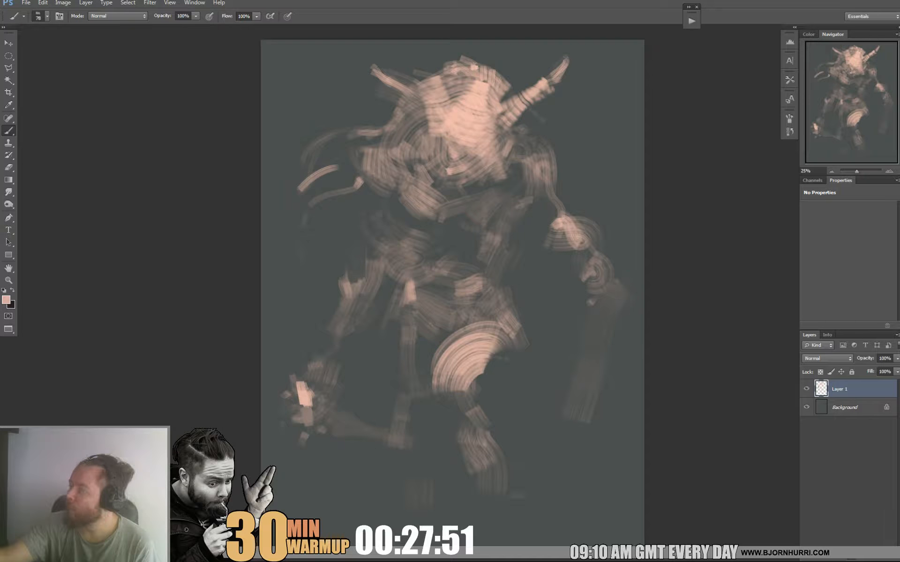
Set the brush to 40 px and refine the left-side elbow spike and forearm with light and background-tone strokes.
mouse_move(367, 214)
left_mouse_down()
mouse_move(369, 255)
mouse_move(337, 293)
left_mouse_up()
right_click(359, 260)
double_click(407, 339)
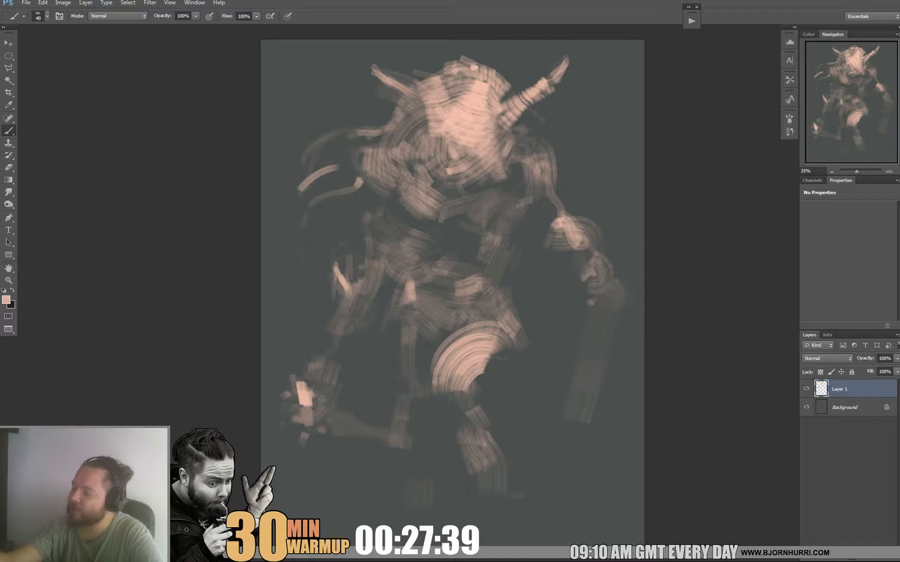
left_click(332, 298, "alt")
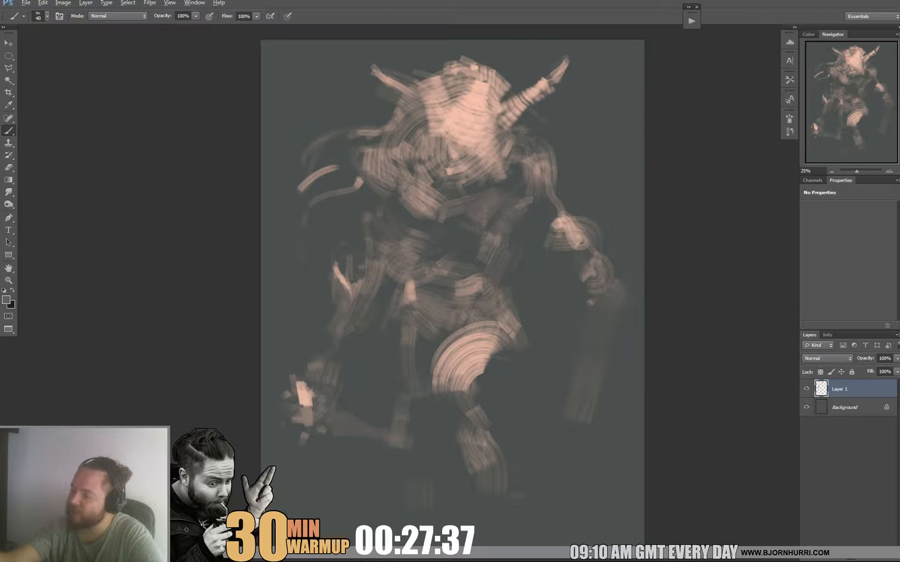
left_click(335, 275, "alt")
mouse_move(335, 266)
left_mouse_down()
mouse_move(355, 315)
mouse_move(355, 301)
left_mouse_up()
left_click(348, 323, "alt")
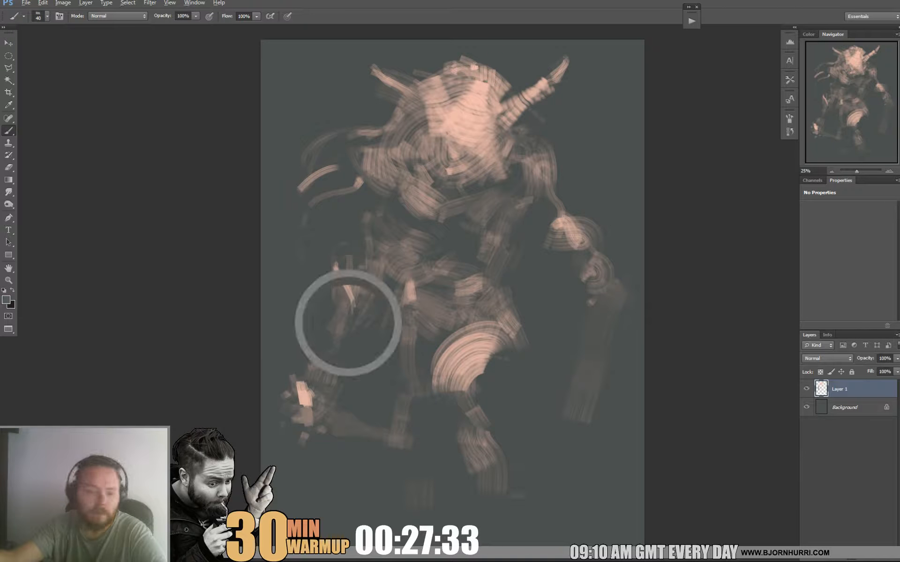
left_click_drag(330, 346, 323, 360)
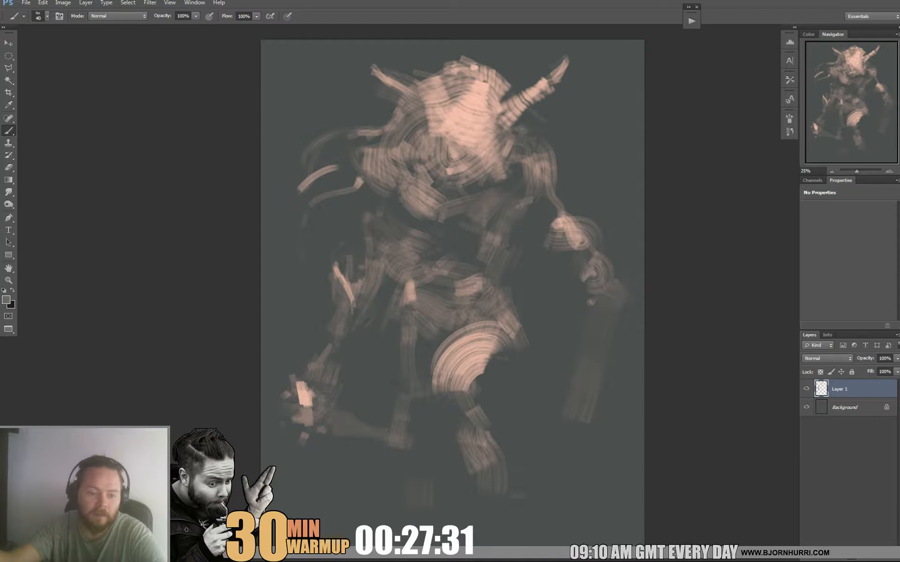
Paint the left-side wrist in a sampled pinkish tone, then sample the dark background tone beside it.
right_click(365, 361)
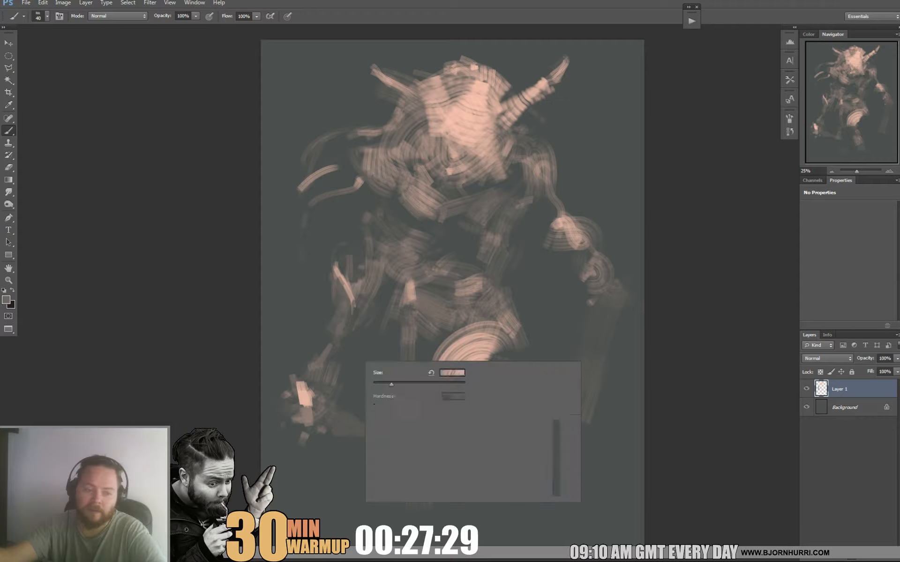
key("Escape")
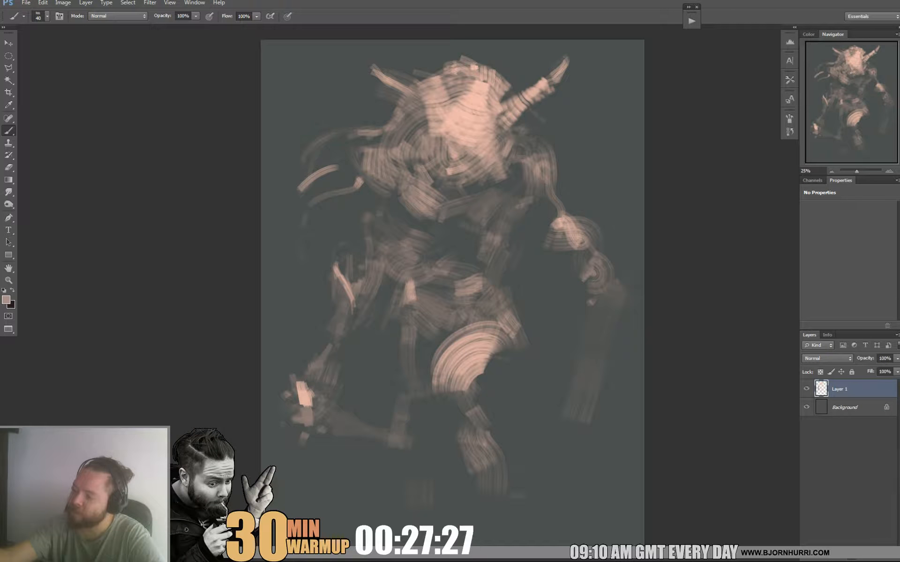
mouse_move(308, 374)
left_mouse_down()
mouse_move(324, 364)
mouse_move(323, 352)
left_mouse_up()
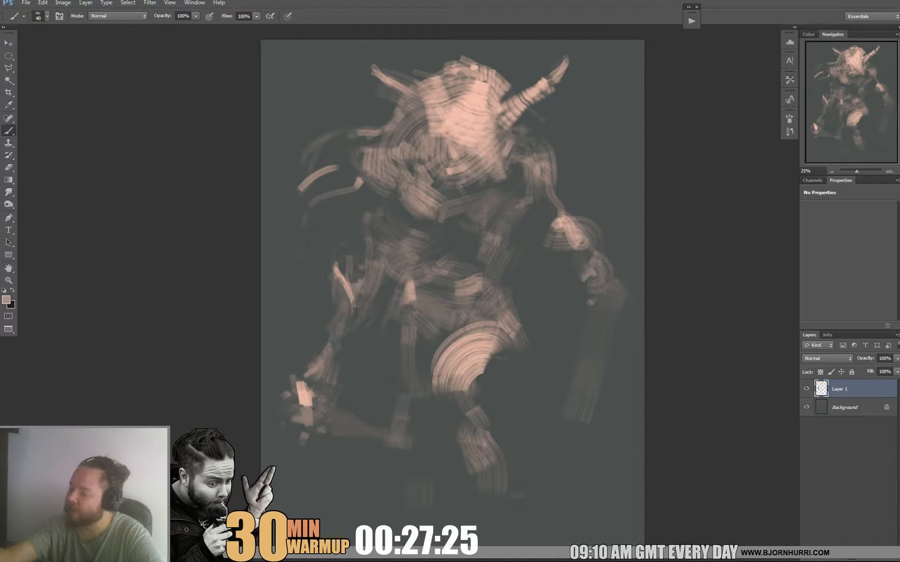
left_click(335, 349, "alt")
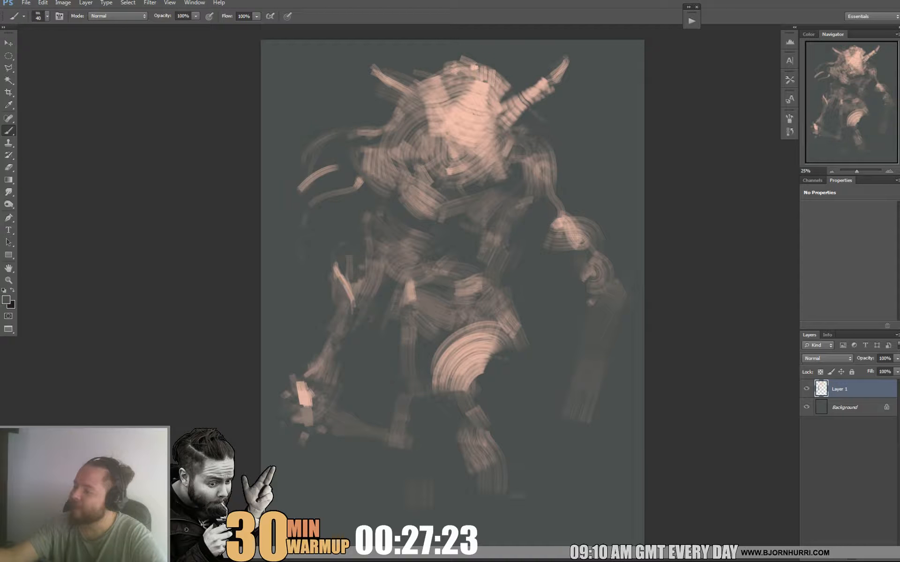
Set the brush to 125 px, darken the torso below the chest and sample a pink tone for the right-side shoulder.
right_click(416, 256)
left_click_drag(444, 279, 477, 279)
key("Return")
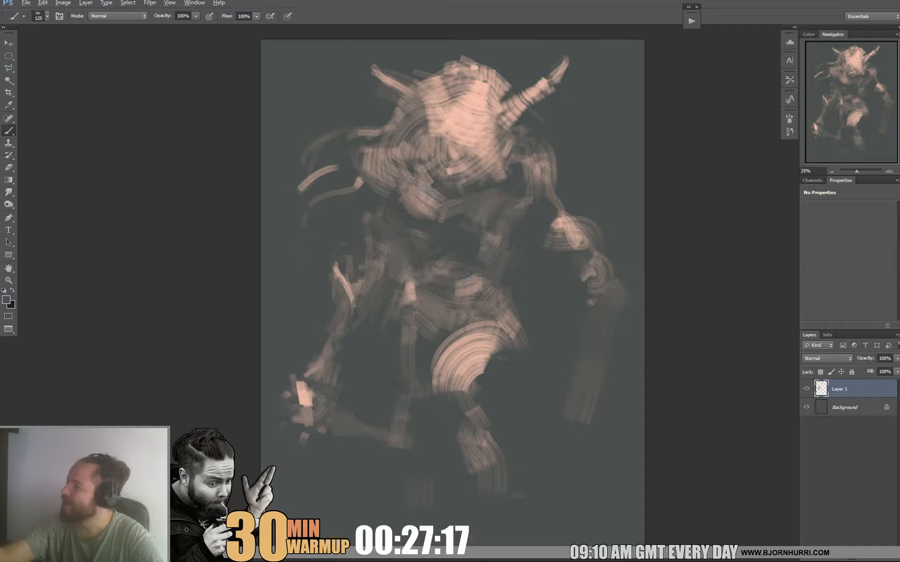
left_click_drag(416, 210, 485, 223)
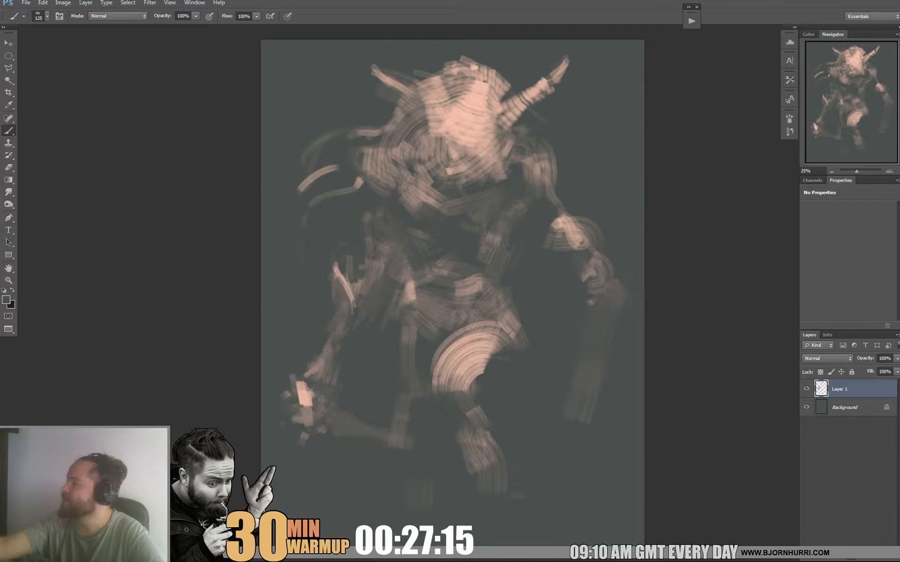
left_click(539, 175, "alt")
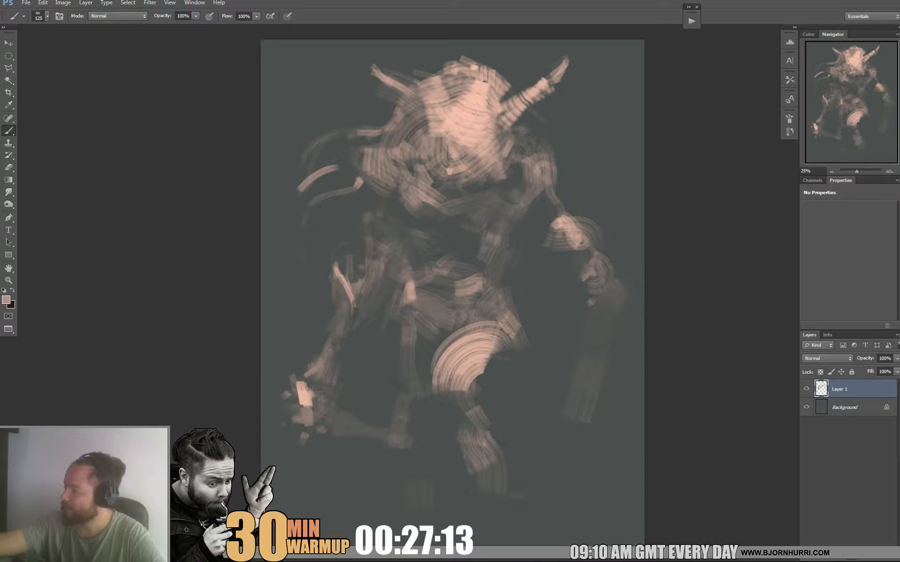
Trim the right-side shoulder with the sampled background tone and rework the top of its upper arm.
left_click(571, 193, "alt")
left_click_drag(549, 155, 552, 199)
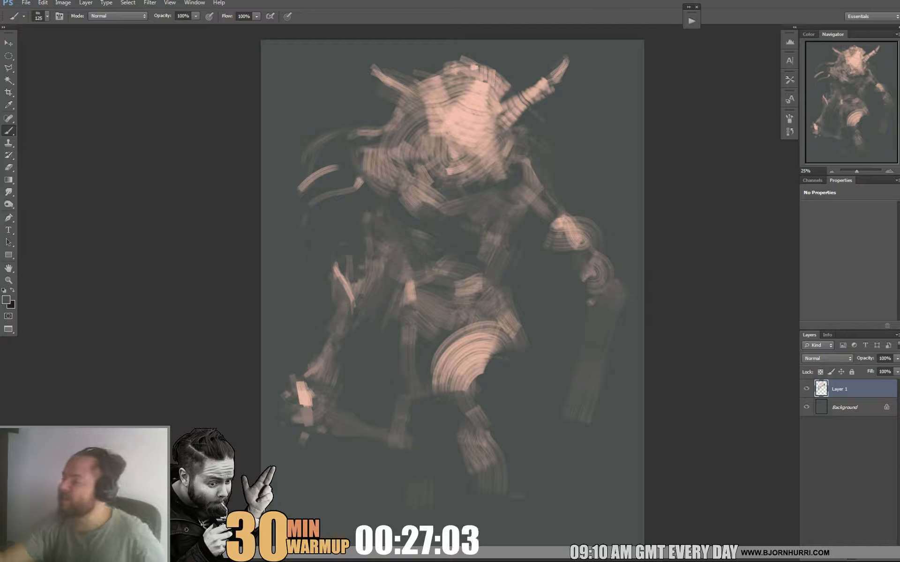
left_click(528, 162, "alt")
left_click_drag(525, 165, 517, 189)
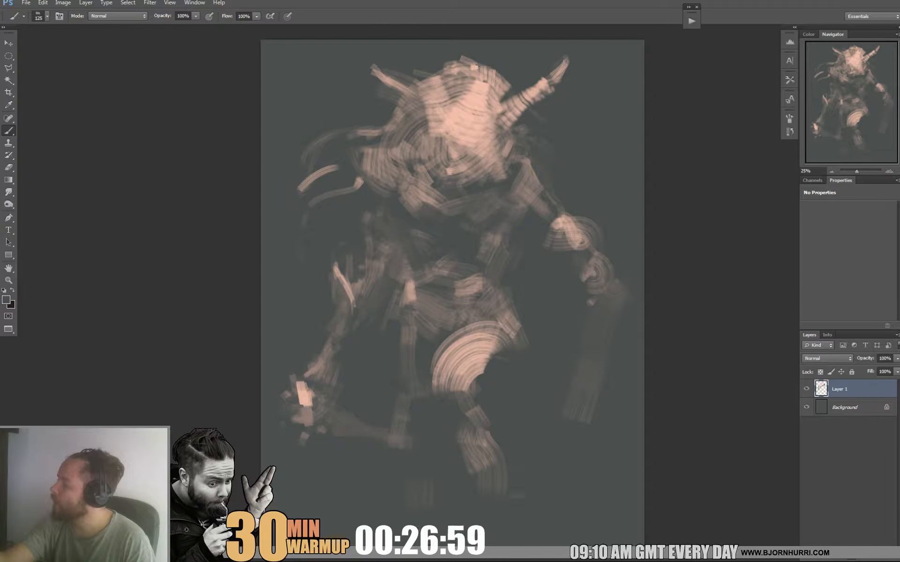
Darken the upper chest and the area under the chin with strokes in the dark tone.
left_click_drag(406, 196, 436, 202)
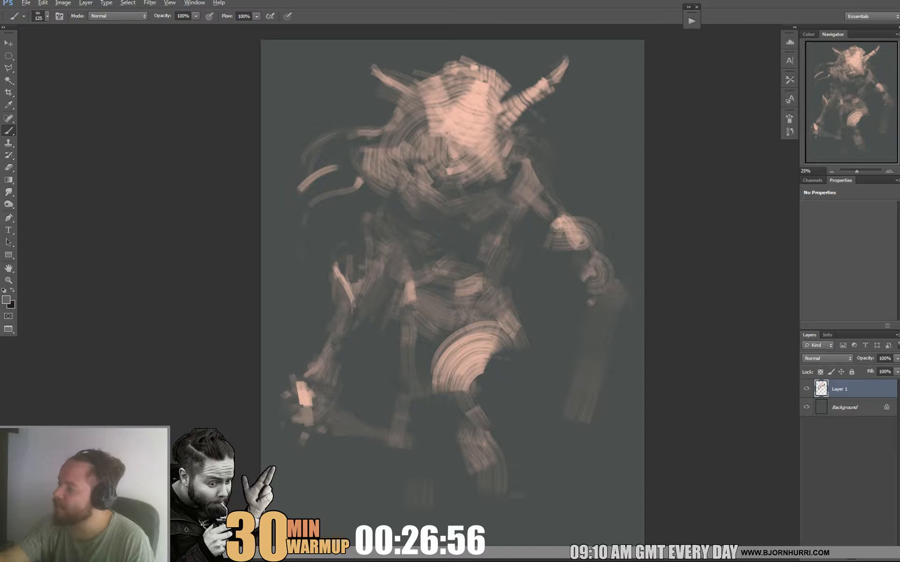
left_click_drag(420, 167, 441, 192)
left_click(436, 188, "alt")
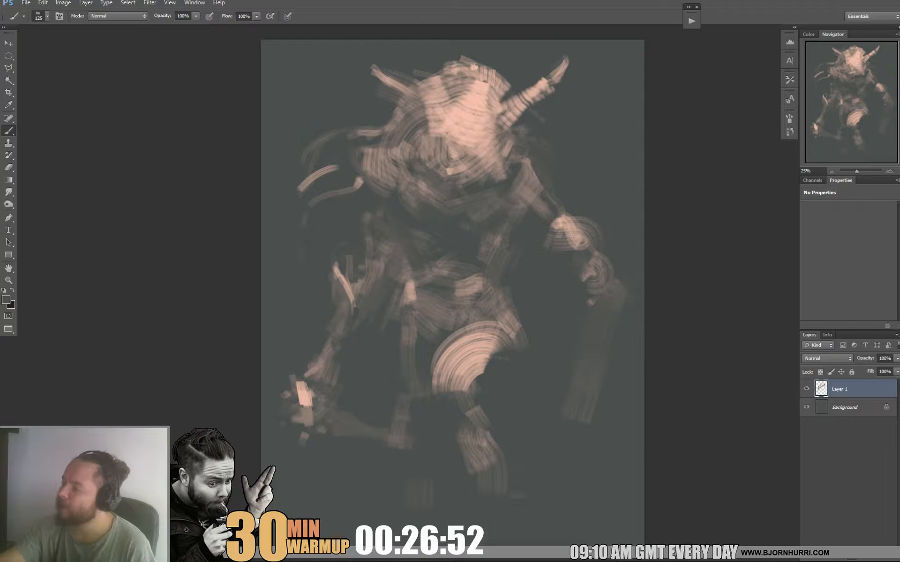
left_click_drag(411, 154, 426, 161)
Set the brush to 68 px and rework the middle of the face with sampled dark and light pink tones.
right_click(451, 162)
left_click_drag(511, 183, 502, 183)
left_click(445, 127)
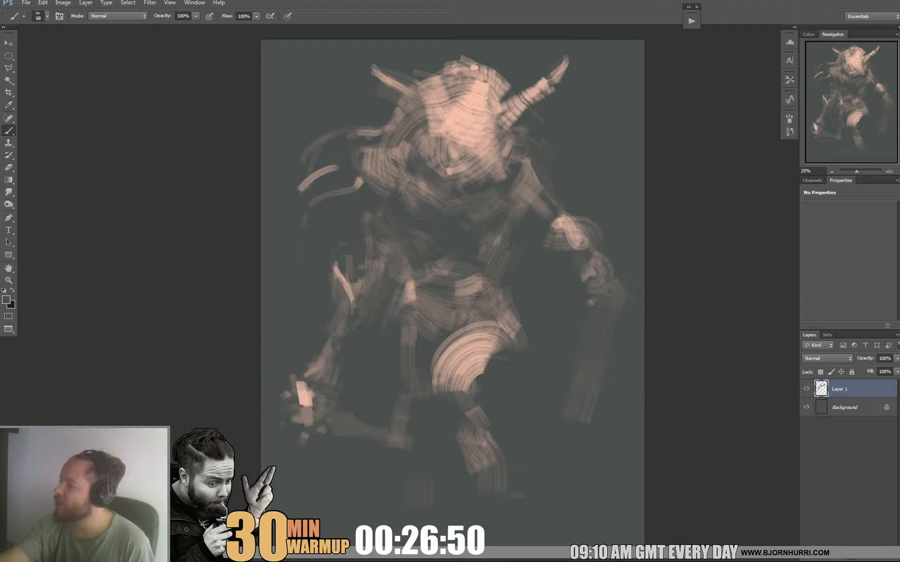
left_click_drag(442, 127, 460, 132)
mouse_move(441, 122)
left_mouse_down()
mouse_move(459, 120)
mouse_move(456, 136)
mouse_move(484, 125)
left_mouse_up()
left_click_drag(485, 125, 505, 176)
left_click(473, 129, "alt")
left_click(481, 177, "alt")
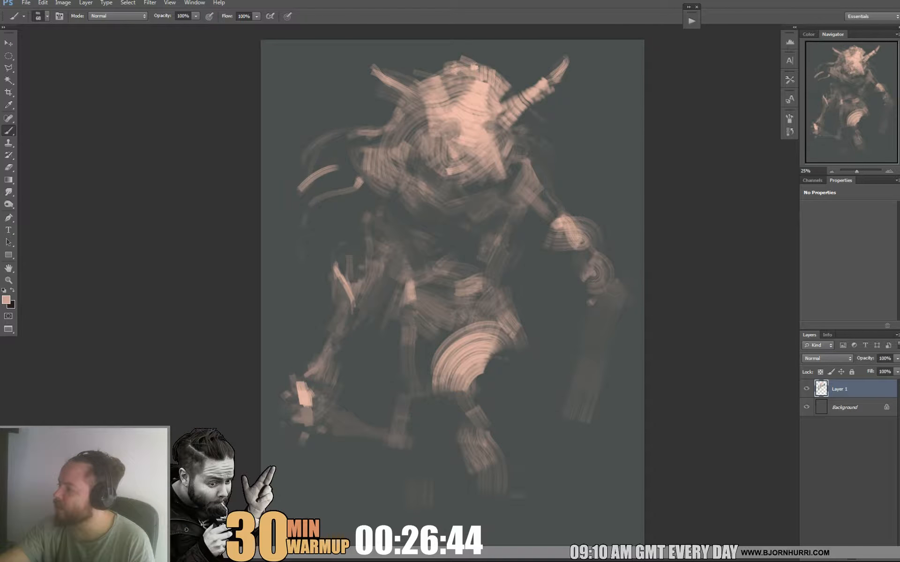
left_click(455, 133, "alt")
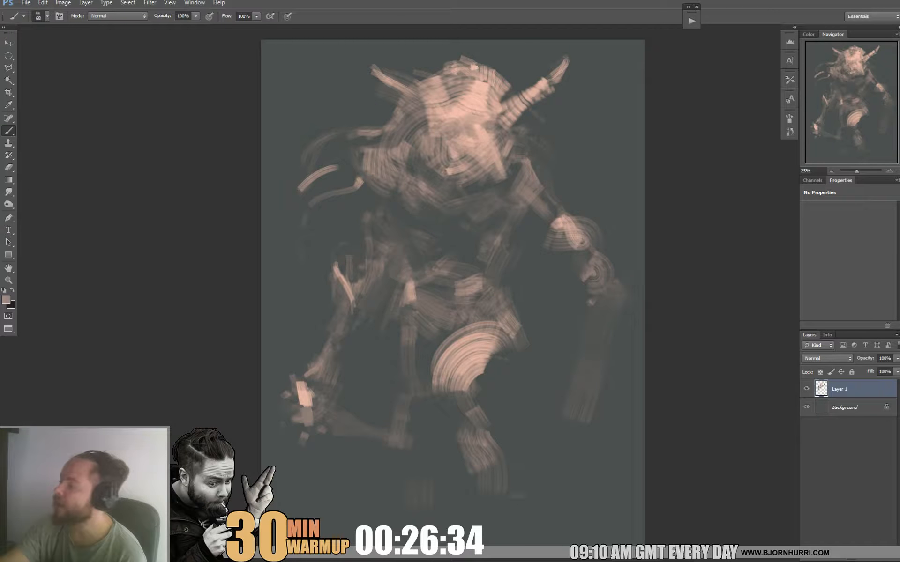
Model the forehead and crown of the head with strokes in sampled pink tones.
left_click(422, 126, "alt")
mouse_move(429, 109)
left_mouse_down()
mouse_move(427, 127)
mouse_move(445, 109)
mouse_move(485, 115)
mouse_move(491, 104)
mouse_move(488, 92)
mouse_move(455, 91)
mouse_move(459, 76)
mouse_move(454, 88)
left_mouse_up()
left_click(487, 107, "alt")
left_click(493, 93, "alt")
left_click(472, 90, "alt")
left_click(473, 92, "alt")
left_click(473, 92, "alt")
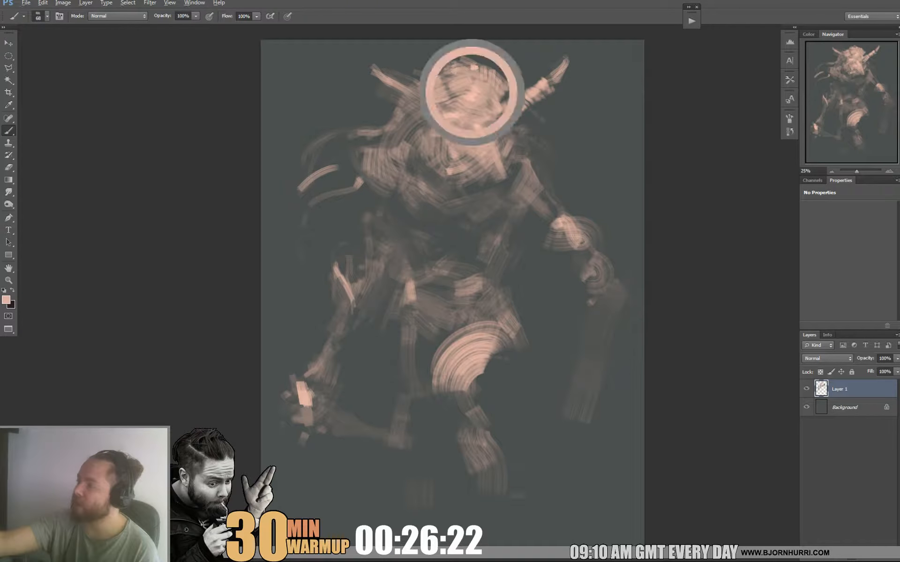
Sample the dark background tone and trim the top of the skull beside the right-side horn.
left_click(504, 74, "alt")
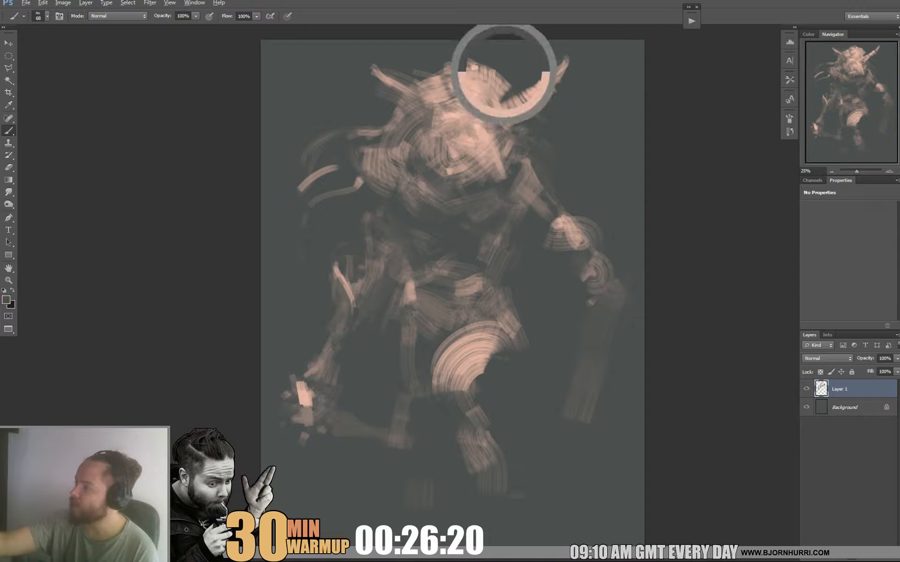
left_click_drag(500, 76, 502, 93)
left_click_drag(466, 61, 486, 72)
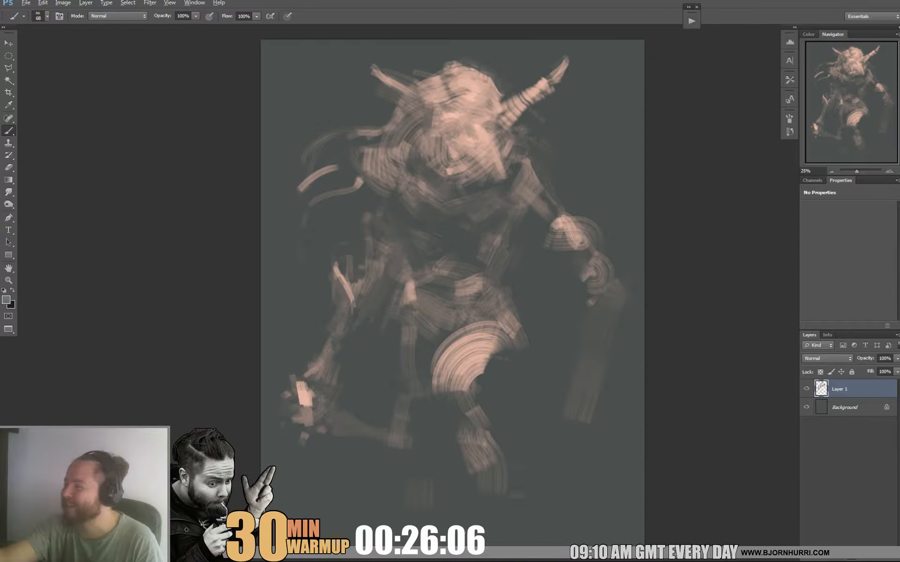
Sample a light pink tone, set the brush to 29 px and add thin strokes along the left-side edge of the head.
left_click(456, 87, "alt")
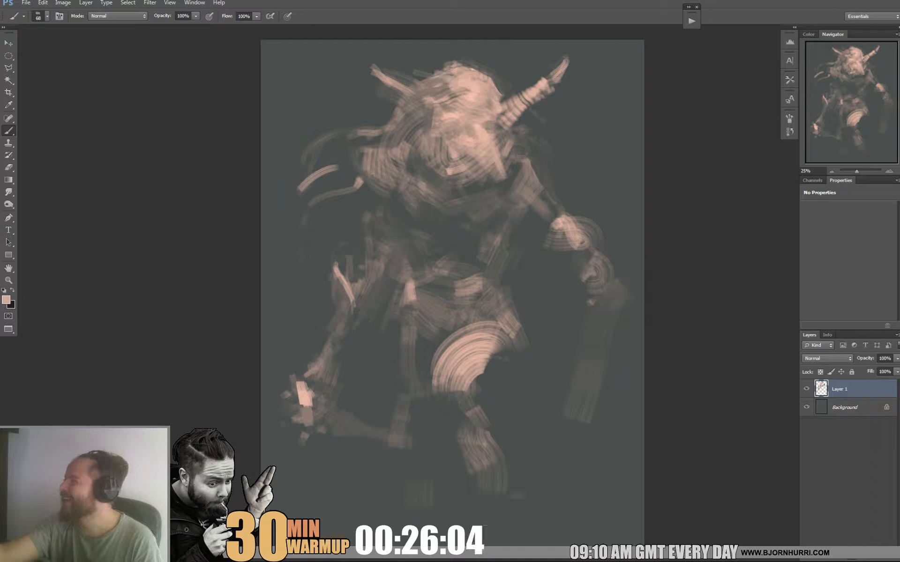
right_click(459, 83)
left_click(481, 104)
key("Return")
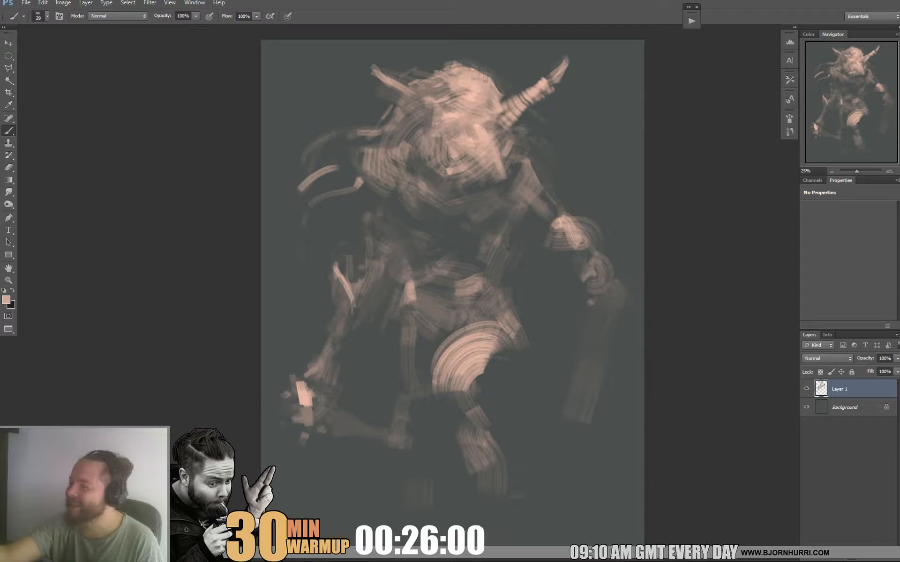
left_click_drag(393, 118, 386, 129)
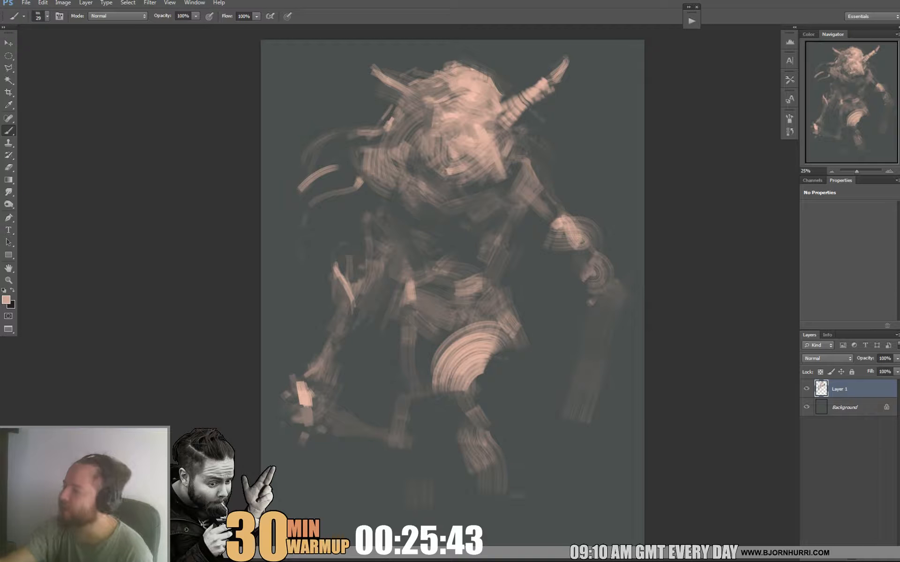
Sample a pink tone, set the brush to 71 px and lighten the left-side shoulder.
left_click(374, 173, "alt")
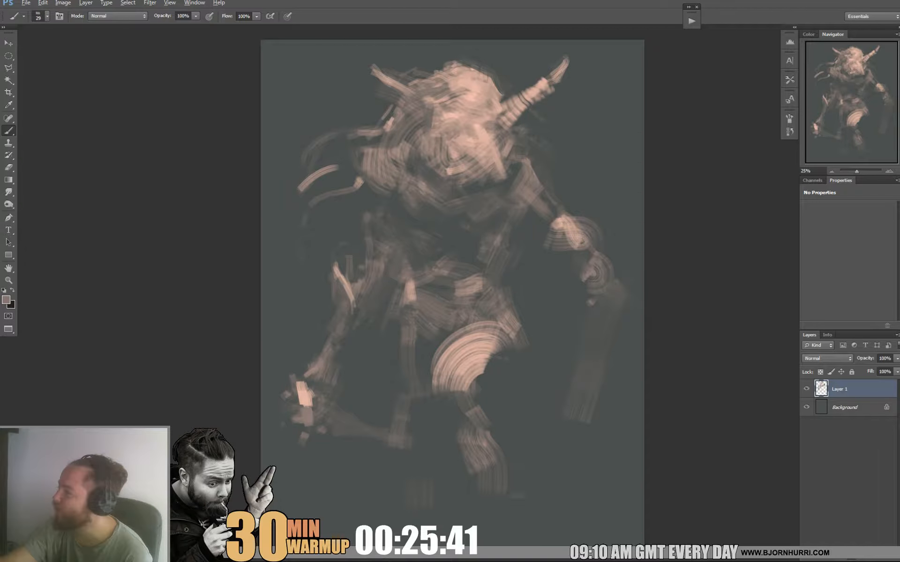
left_click(463, 145, "alt")
right_click(478, 146)
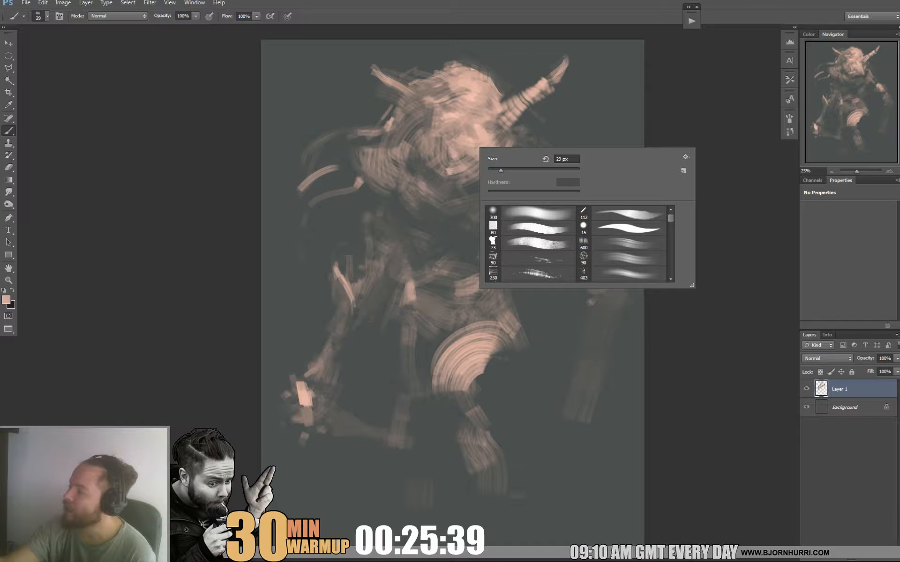
left_click(520, 170)
left_click_drag(366, 168, 374, 178)
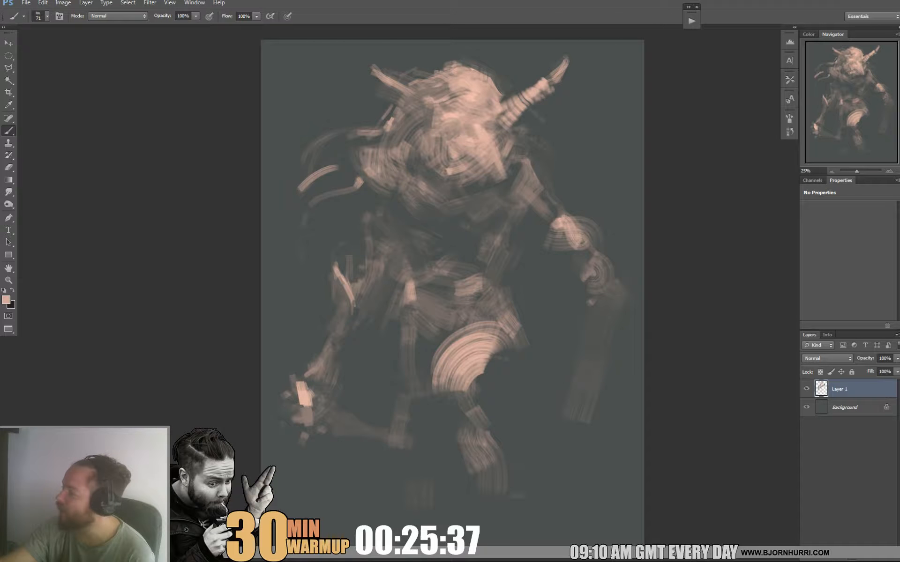
Sample a dark tone and darken the chest below the beard.
left_click(411, 163, "alt")
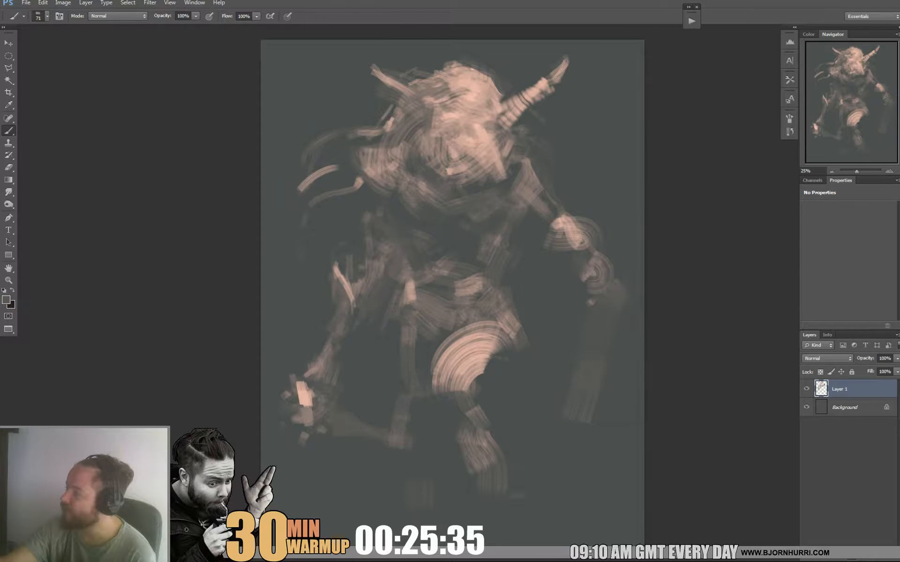
left_click_drag(419, 177, 414, 195)
left_click(427, 218, "alt")
left_click_drag(469, 199, 481, 220)
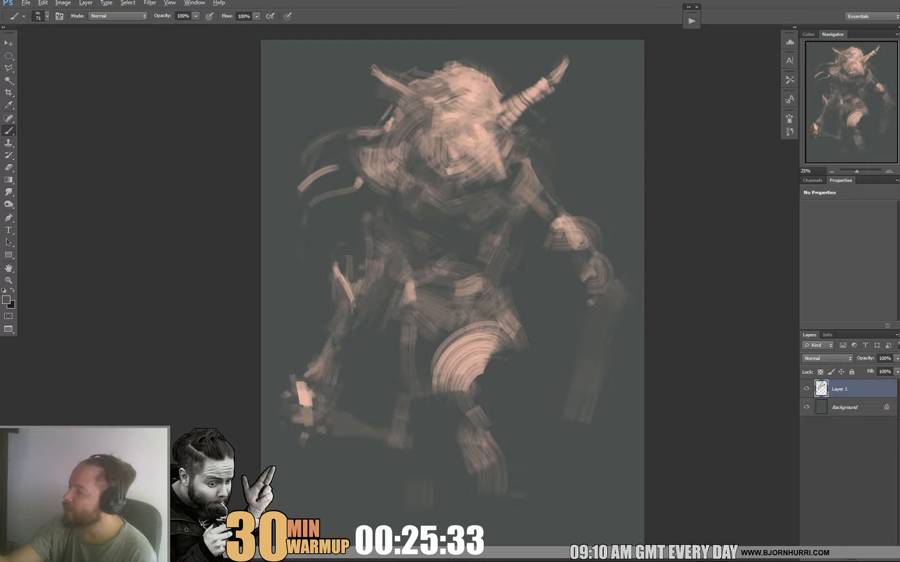
mouse_move(422, 184)
left_mouse_down()
mouse_move(436, 193)
mouse_move(429, 200)
left_mouse_up()
Reshape the lower face into a pointed snout with sampled light and dark tones.
mouse_move(475, 155)
left_mouse_down()
mouse_move(461, 180)
mouse_move(482, 168)
mouse_move(446, 176)
mouse_move(454, 145)
left_mouse_up()
left_click(430, 163, "alt")
left_click(451, 133, "alt")
Set the brush to 29 px and mark the mouth and left-side eye socket with sampled tones.
right_click(485, 138)
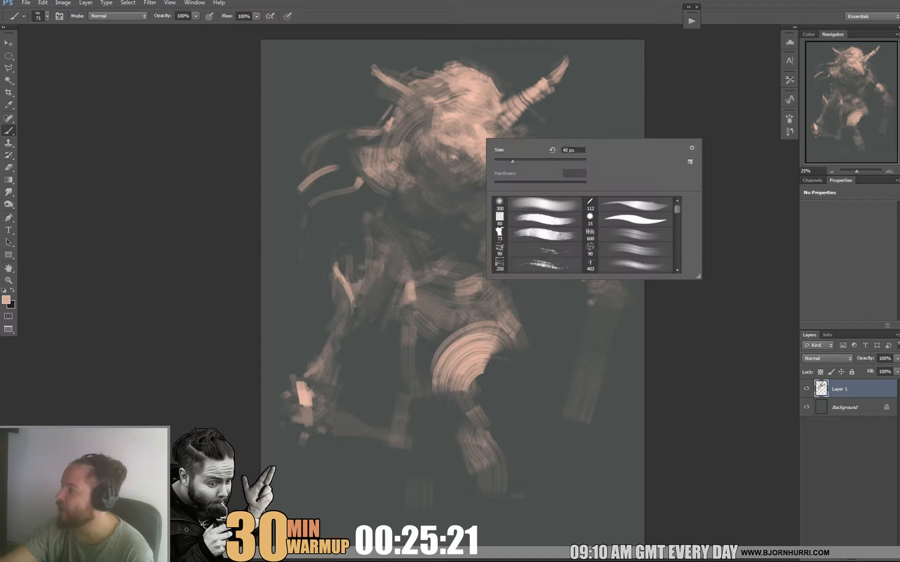
left_click_drag(513, 162, 508, 161)
left_click(447, 149, "alt")
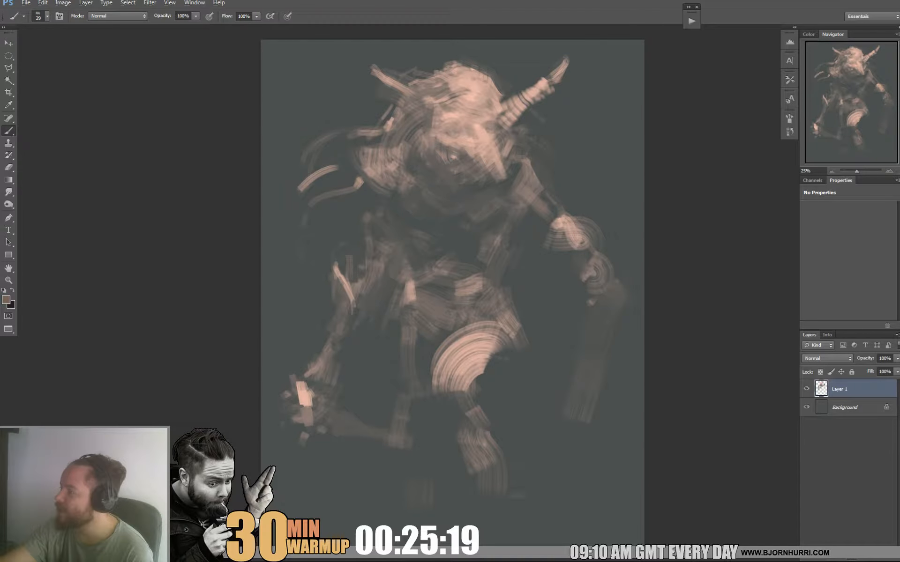
left_click(449, 157, "alt")
left_click_drag(456, 126, 462, 129)
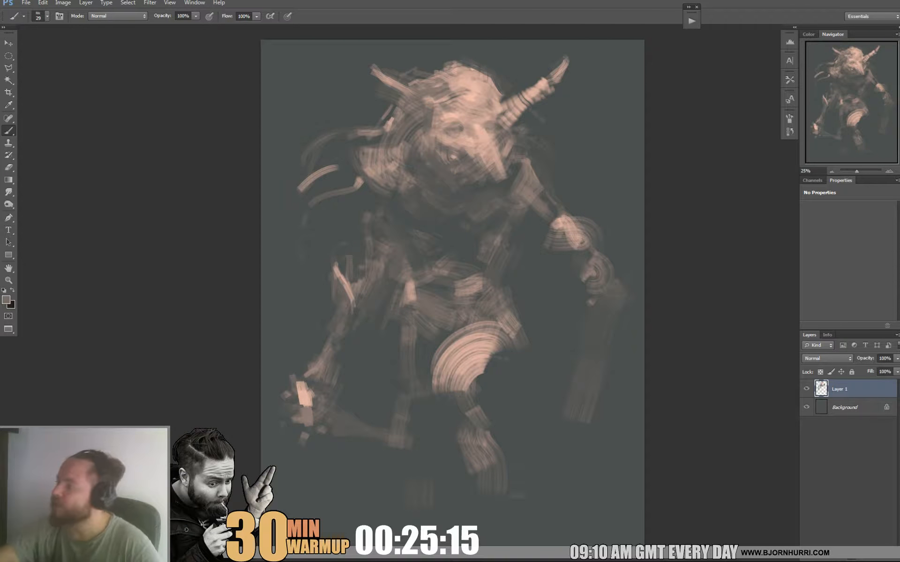
left_click(482, 125, "alt")
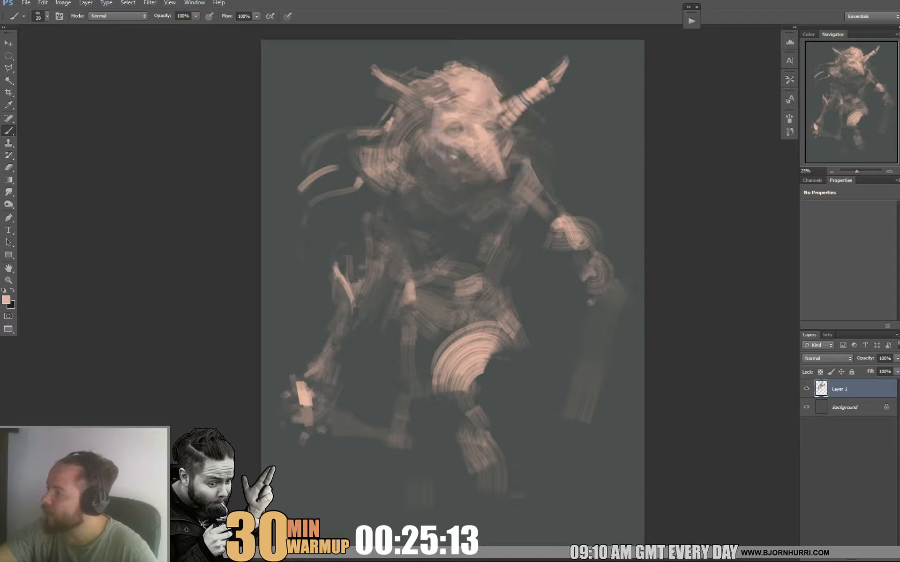
left_click(485, 443, "alt")
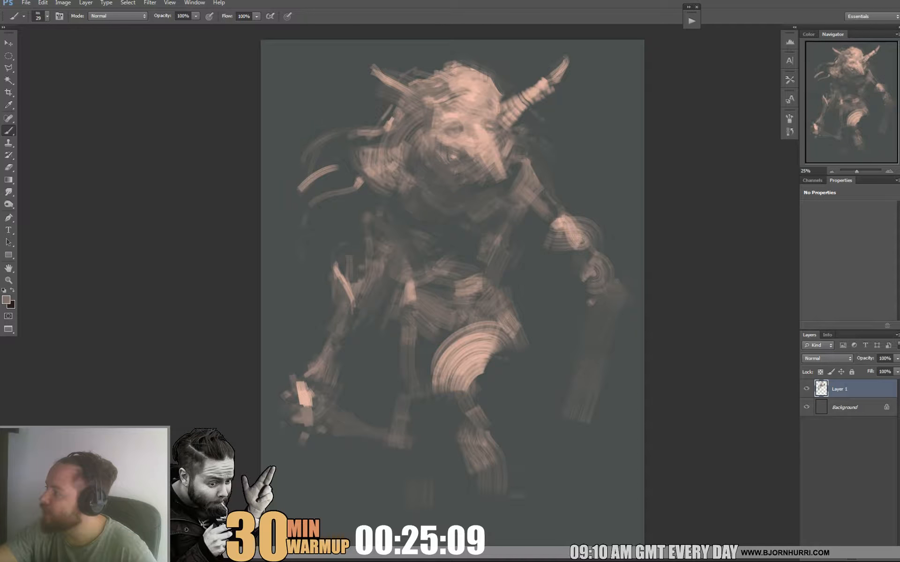
left_click(441, 120, "alt")
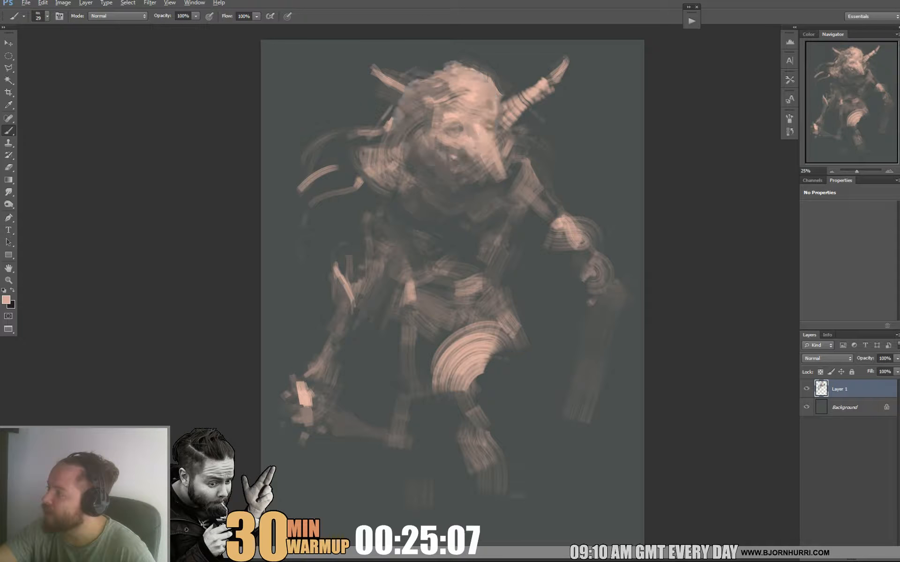
Enlarge the brush and build up the brow and forehead with light pink strokes.
right_click(481, 103)
left_click(509, 124)
left_click(448, 116, "alt")
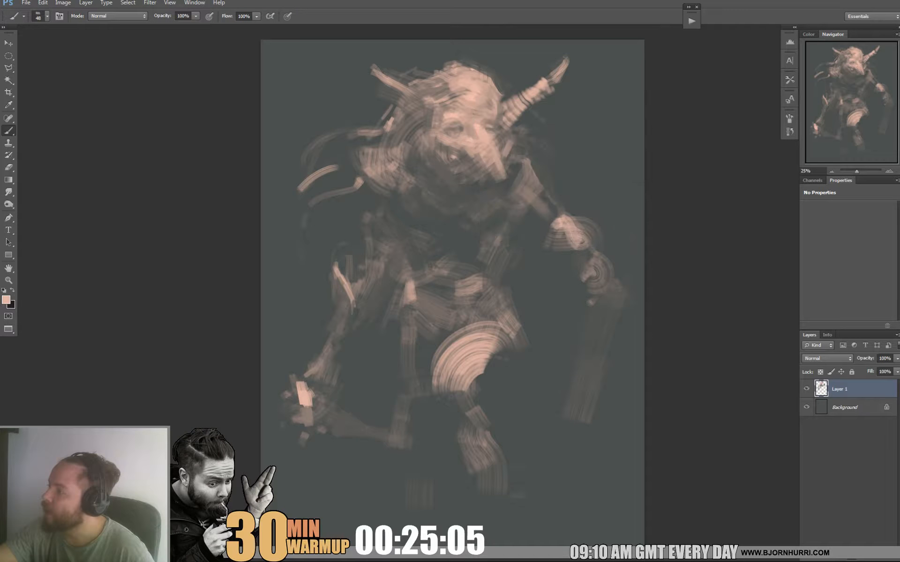
left_click(446, 116, "alt")
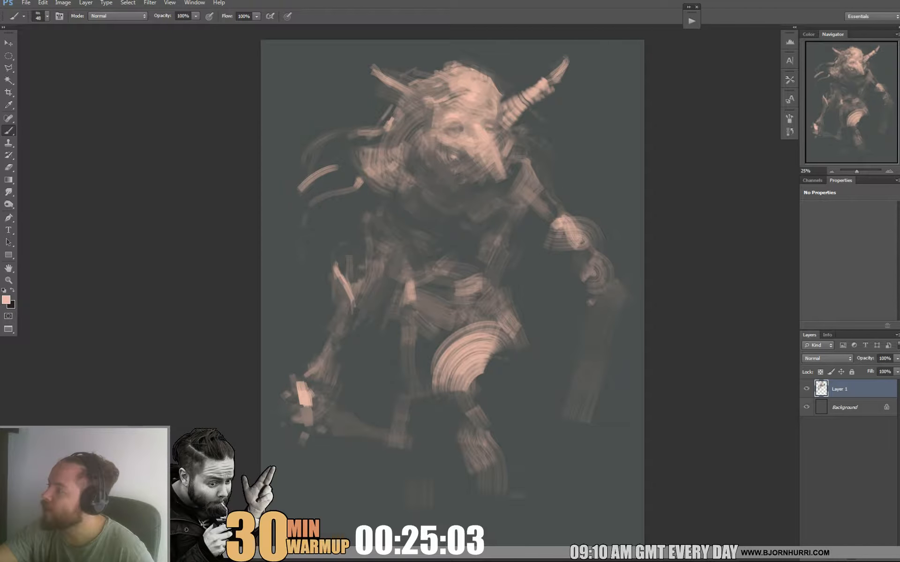
left_click_drag(455, 99, 468, 89)
left_click(471, 98, "alt")
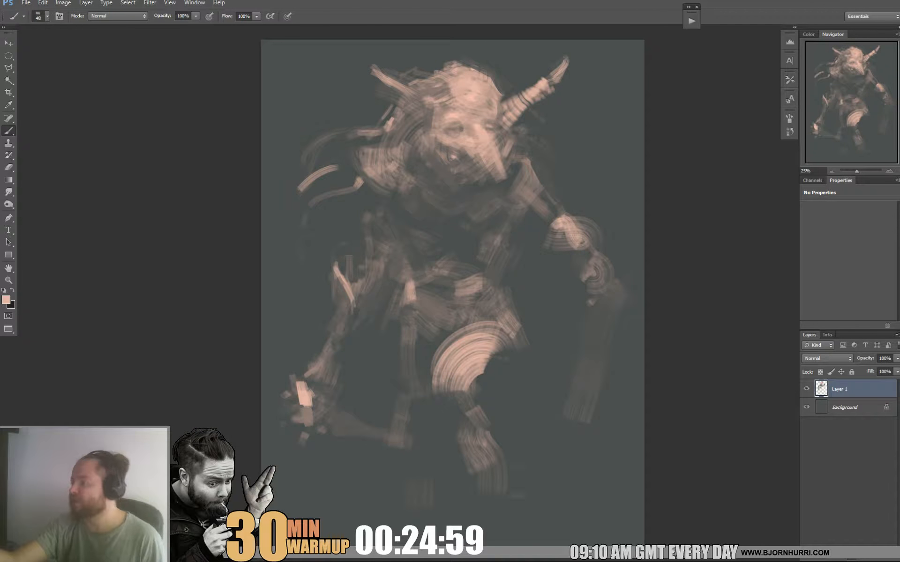
Sample darker tones from the face and cut back the right-side edge of the pointed snout.
left_click(486, 74, "alt")
left_click(458, 145, "alt")
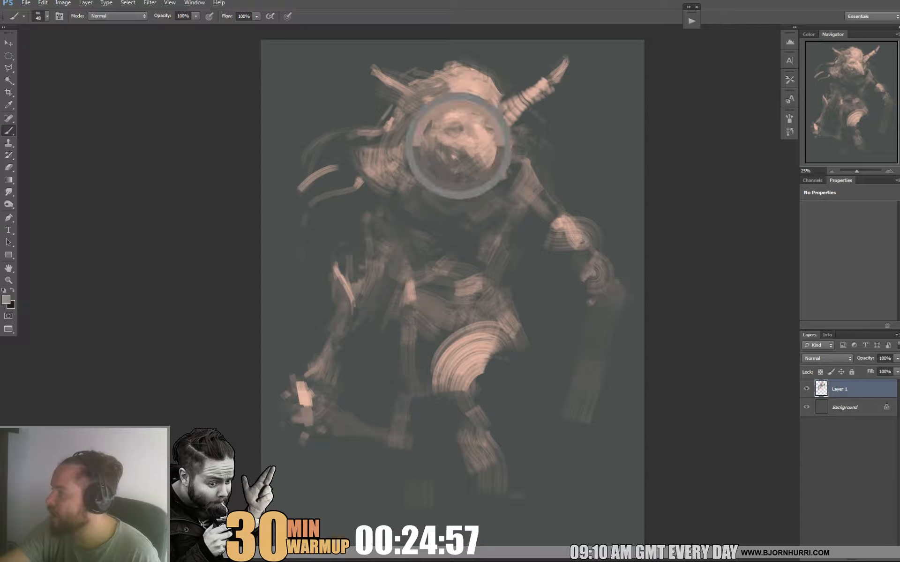
left_click(470, 151, "alt")
left_click(467, 157, "alt")
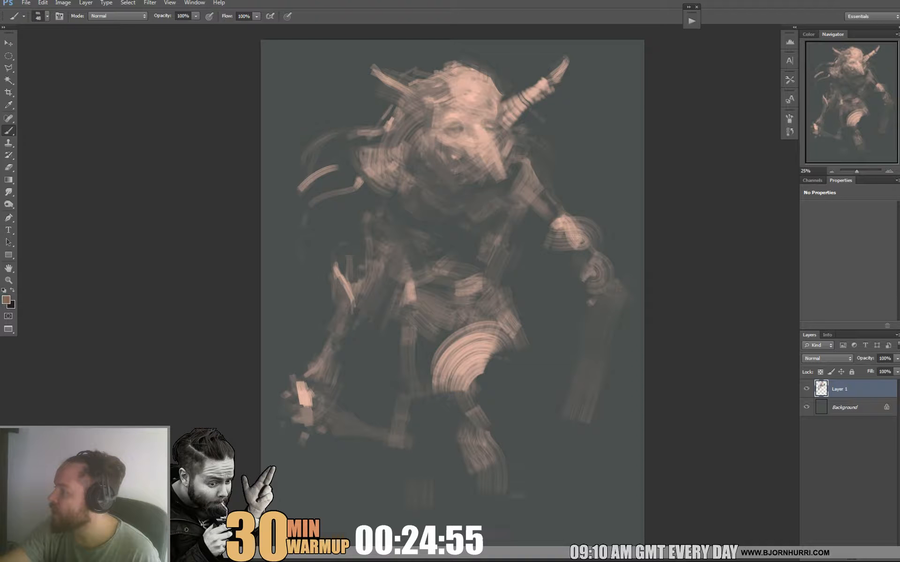
left_click(505, 151, "alt")
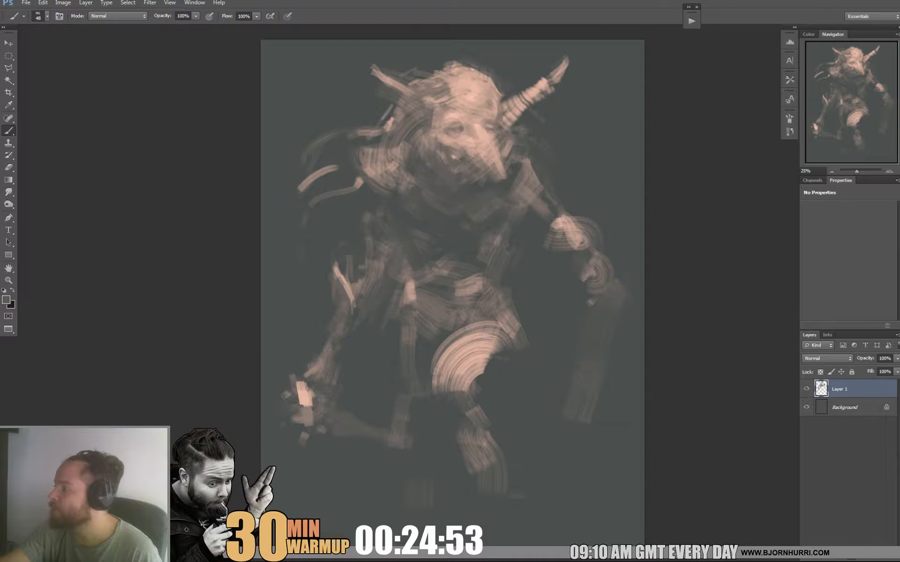
left_click_drag(491, 141, 502, 177)
left_click_drag(495, 141, 497, 176)
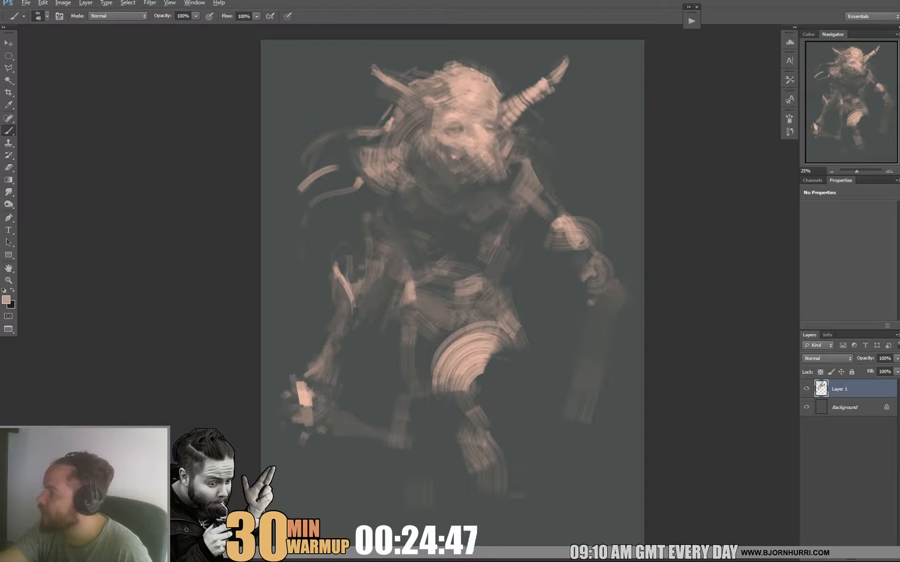
Define the eyes and the bridge of the nose with sampled light and dark tones.
left_click(477, 132, "alt")
left_click(471, 130, "alt")
left_click(562, 124, "alt")
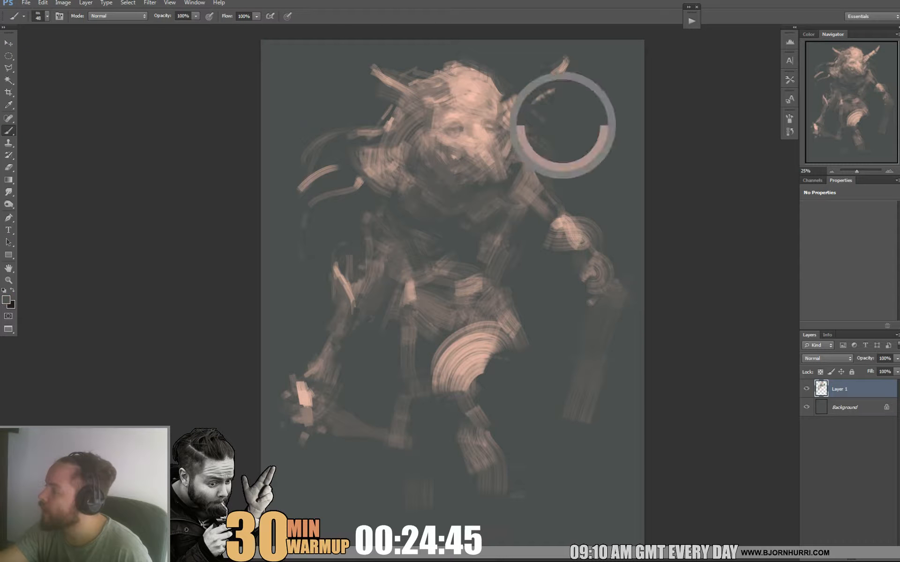
left_click(465, 124)
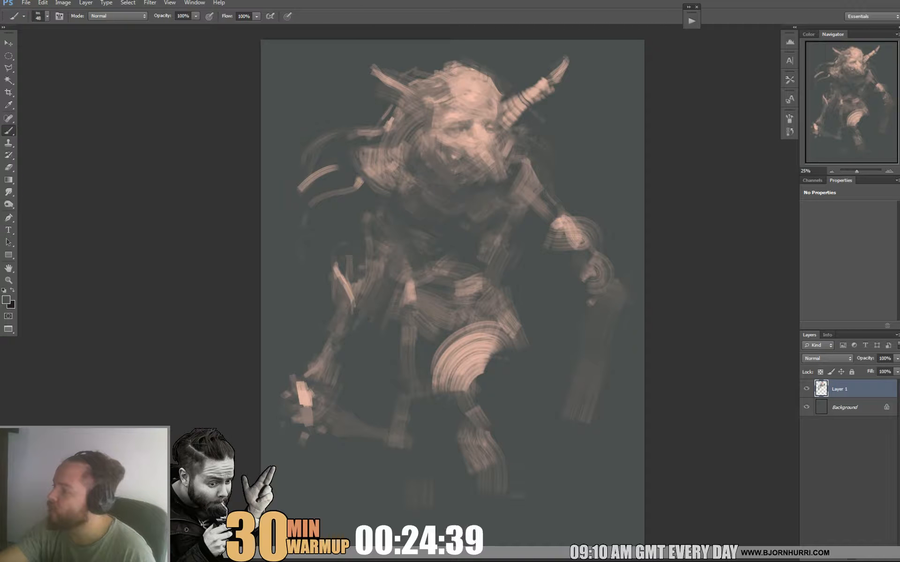
Sample muted tones and refine the left-side cheek and the hair beside it.
left_click(430, 139, "alt")
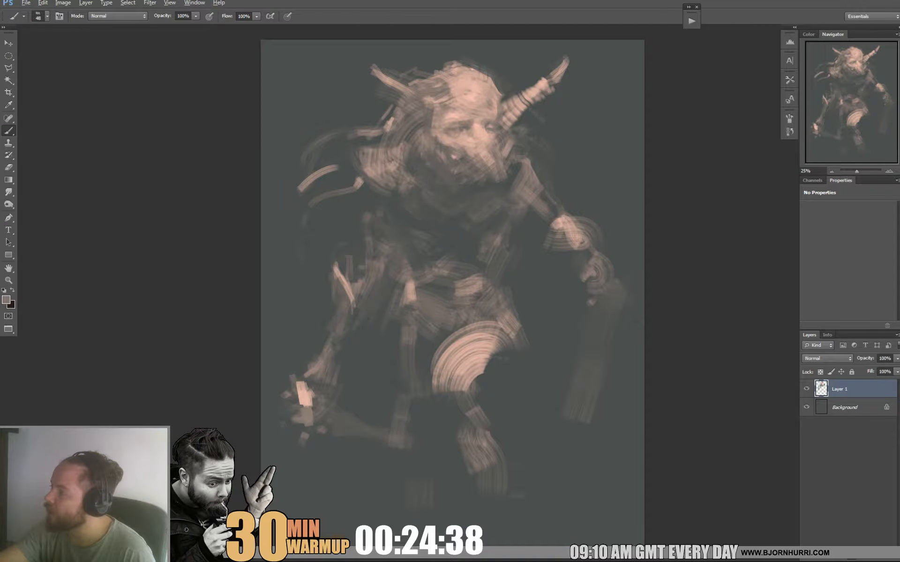
left_click(411, 157, "alt")
left_click(407, 130, "alt")
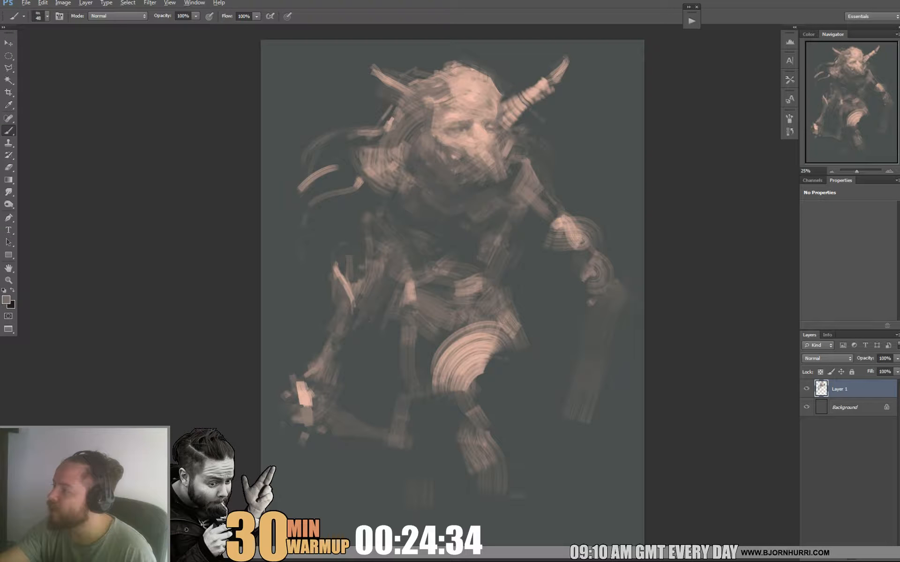
Rework the hair beside the head and the base of the left-side horn with sampled dark and muted tones.
left_click(367, 141, "alt")
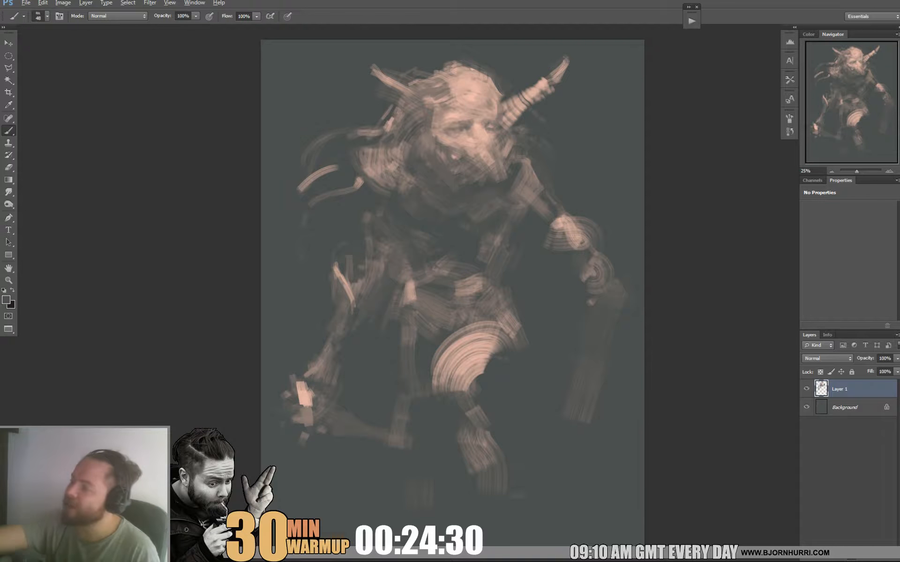
left_click(408, 110, "alt")
left_click(405, 107, "alt")
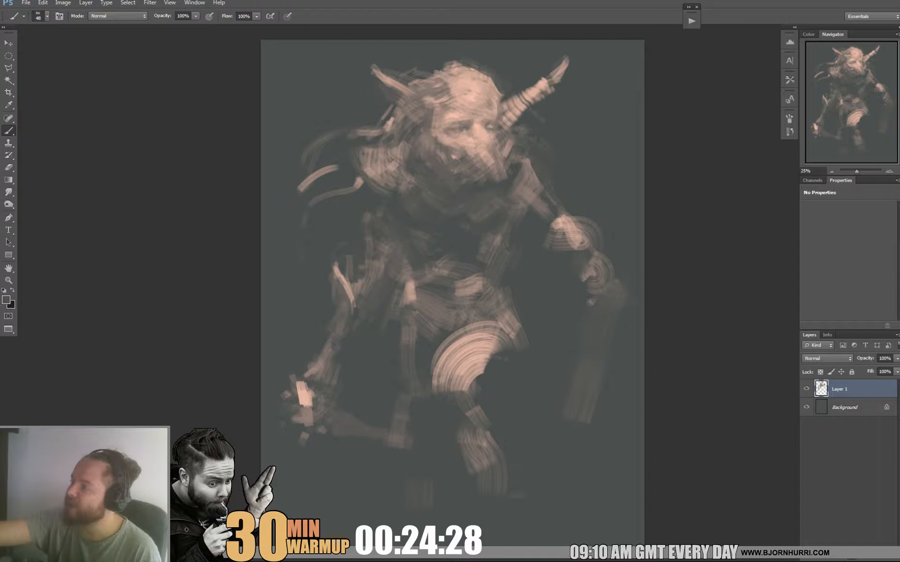
left_click(396, 95, "alt")
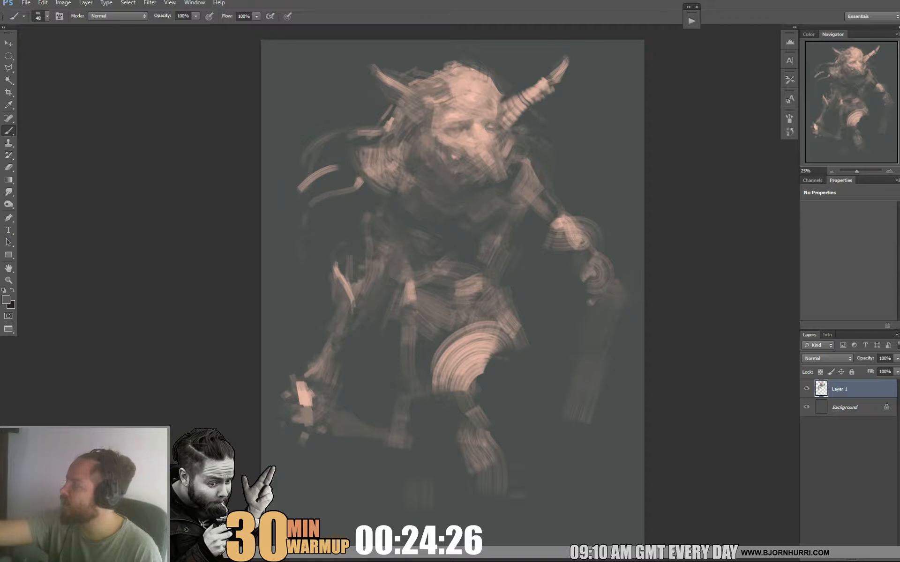
Trim the right-side horn's outline with the dark background tone and smooth its bands with sampled lighter tones.
left_click(554, 94, "alt")
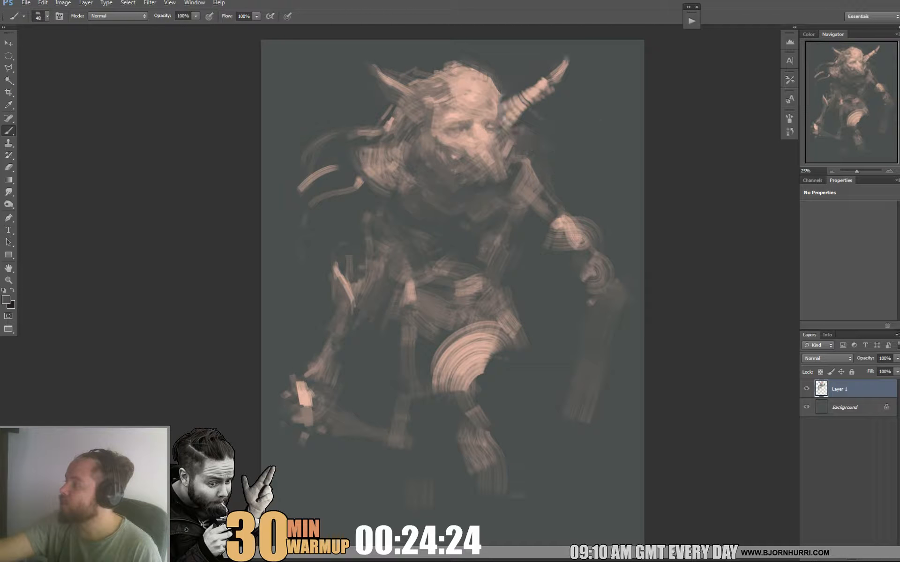
left_click_drag(568, 64, 558, 78)
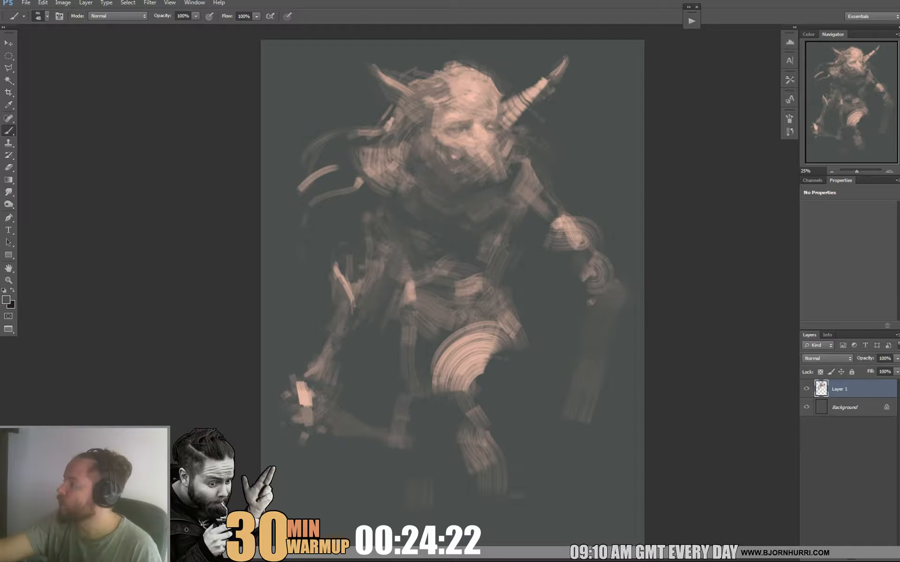
left_click_drag(510, 123, 527, 101)
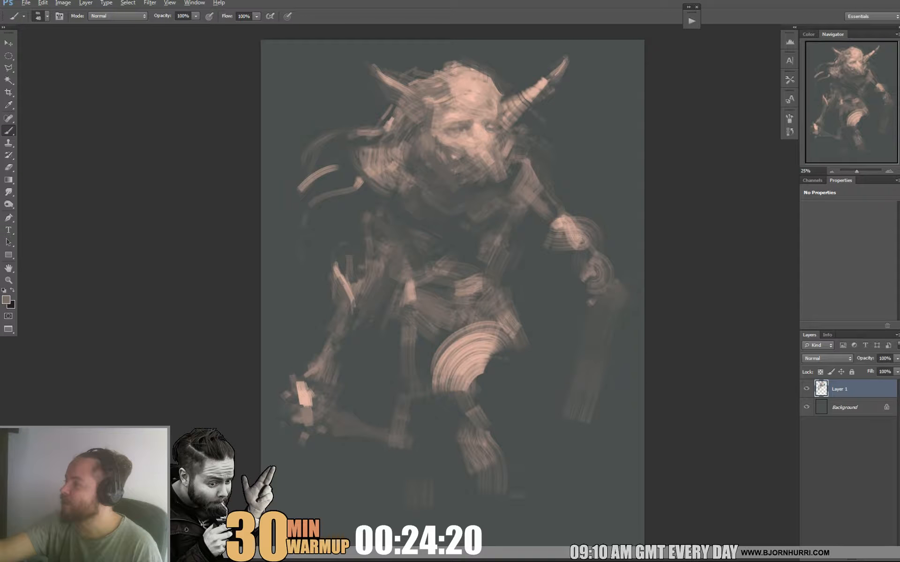
left_click(530, 90, "alt")
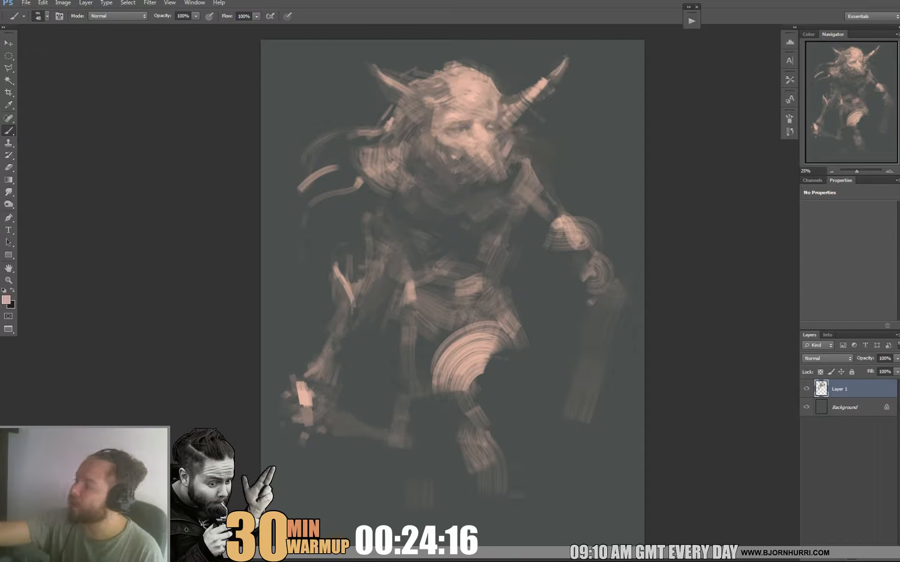
left_click(541, 85, "alt")
Extend the left-side horn outward with a long light pink stroke and sharpen its edges with dark tones.
left_click_drag(414, 100, 349, 62)
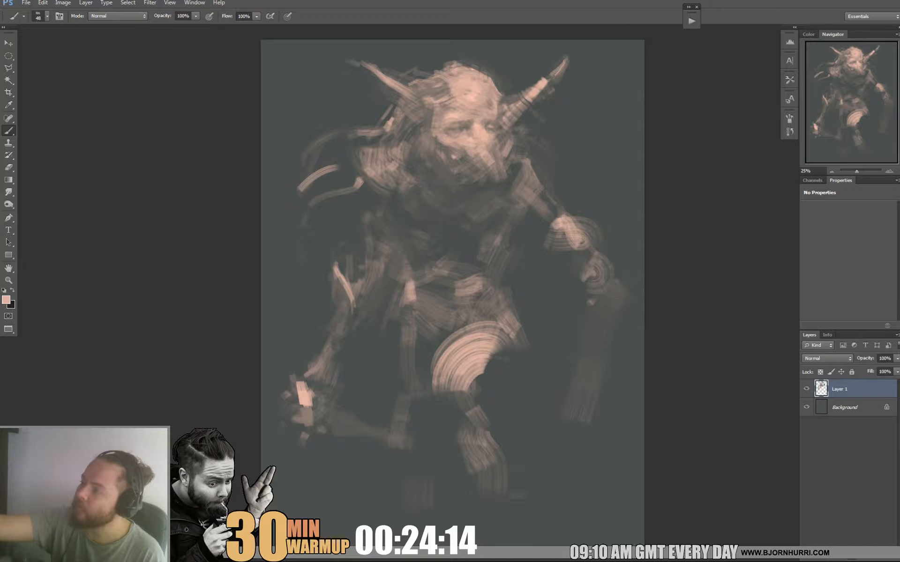
left_click(382, 85, "alt")
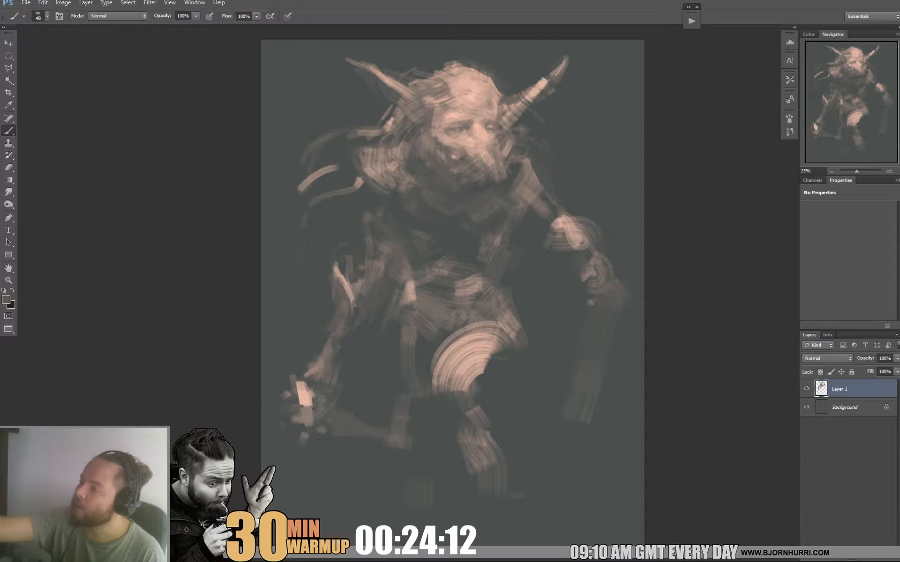
left_click(386, 90, "alt")
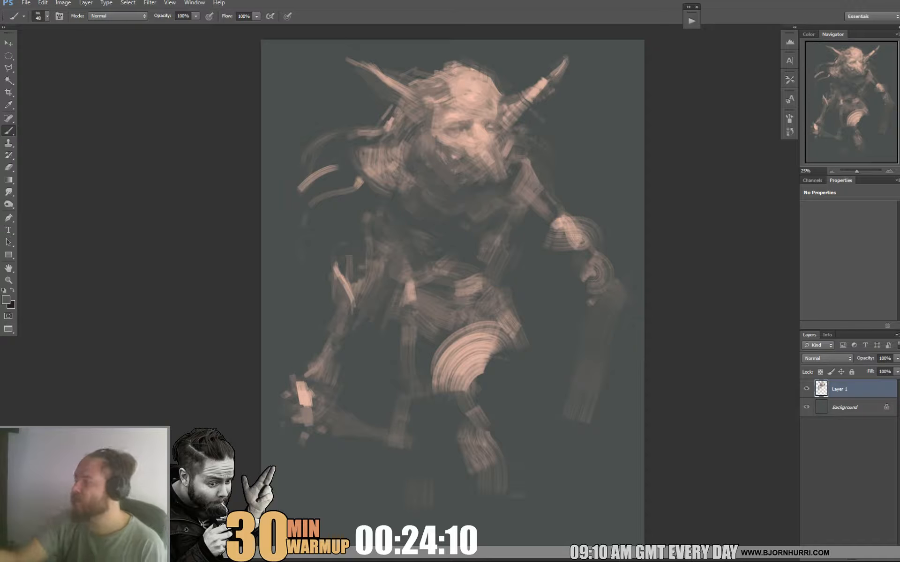
left_click(414, 118, "alt")
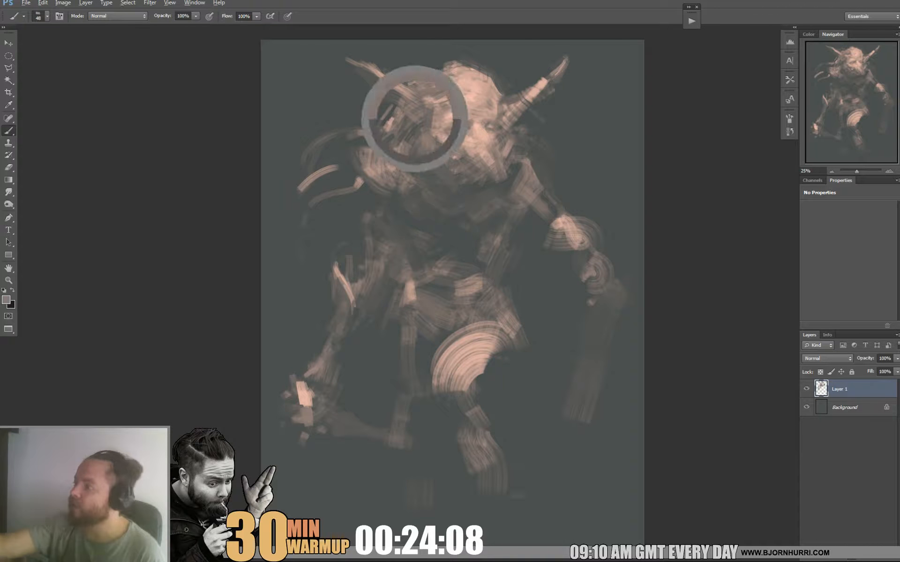
left_click(416, 70, "alt")
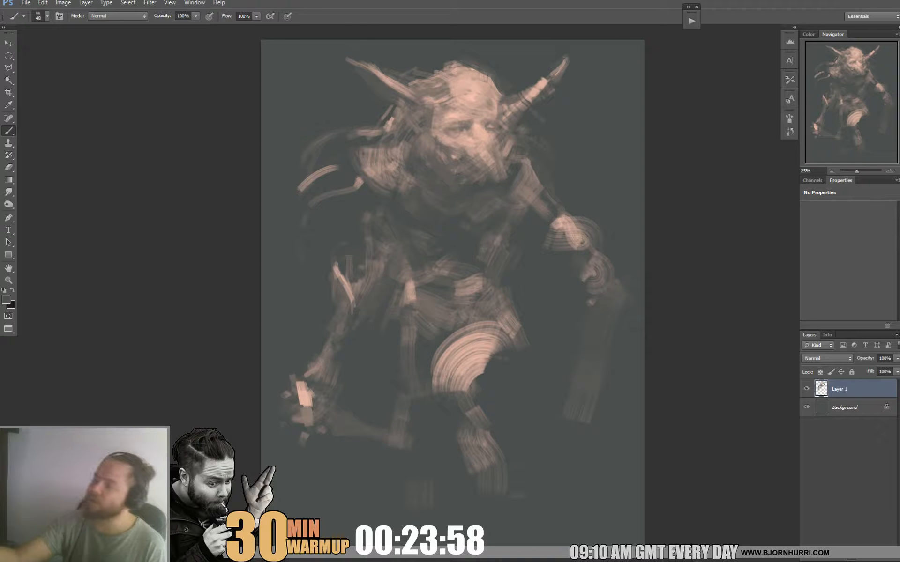
Blend the base of the right-side horn into the temple with sampled skin tones.
left_click(491, 106, "alt")
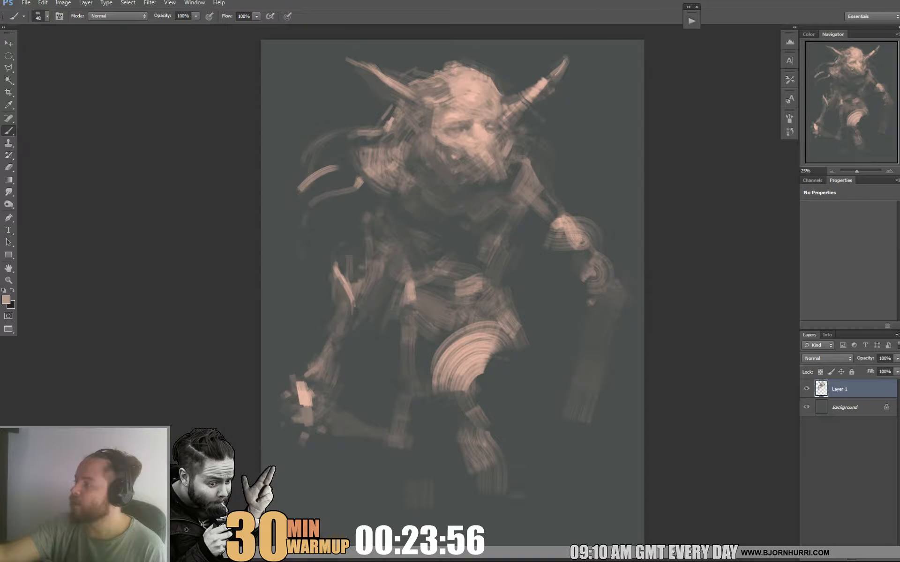
left_click(503, 88, "alt")
left_click(508, 110, "alt")
left_click_drag(510, 103, 518, 100)
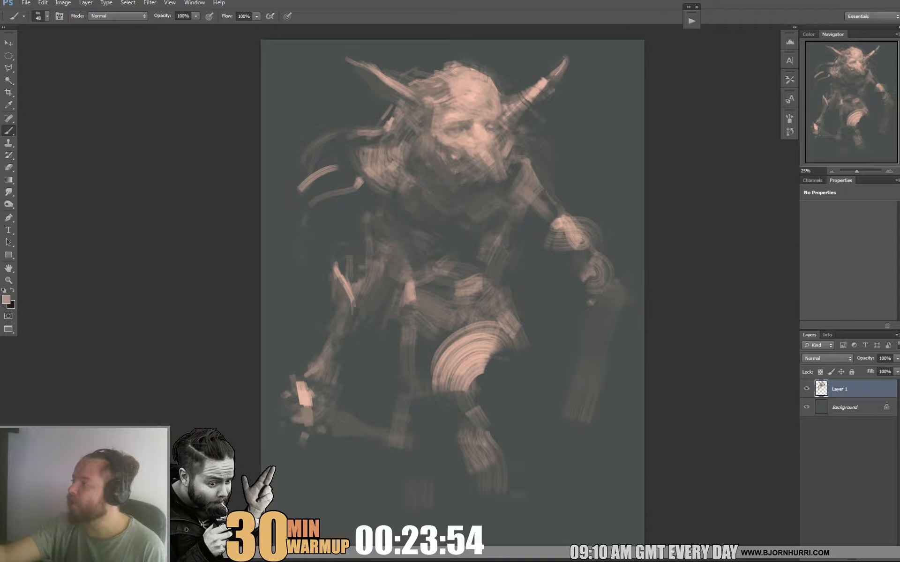
left_click(512, 104, "alt")
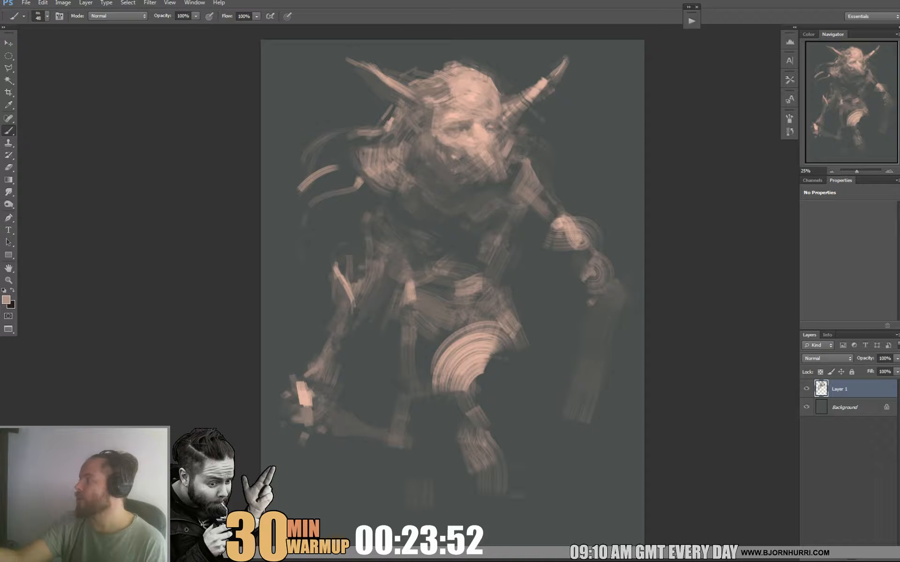
Join the base of the left-side horn to the forehead with sampled light pink strokes.
left_click(445, 102, "alt")
left_click_drag(416, 99, 429, 111)
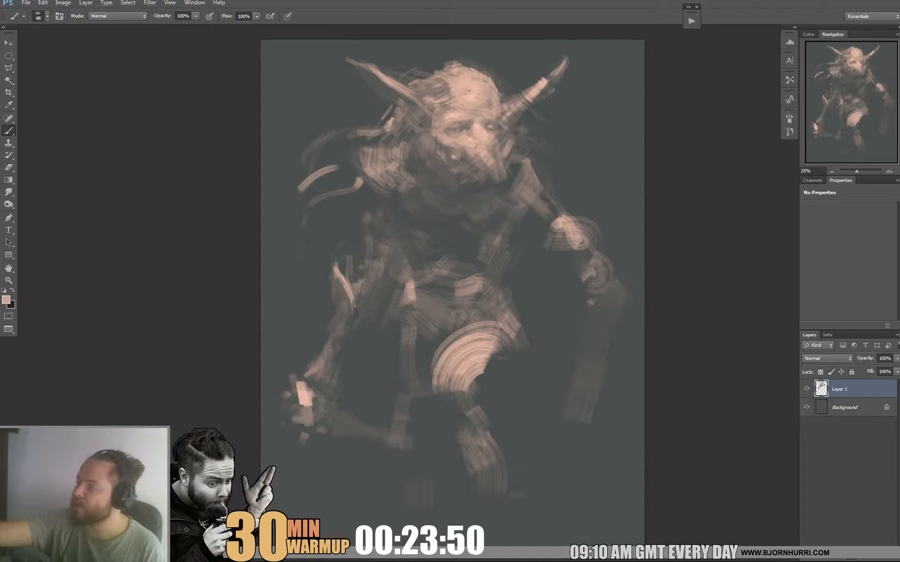
left_click(440, 102, "alt")
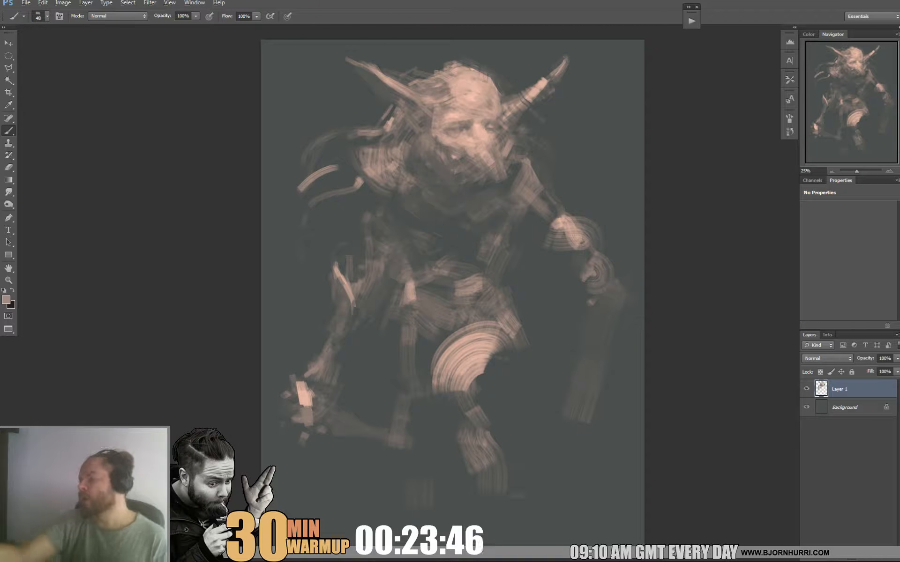
left_click(451, 92, "alt")
left_click_drag(448, 87, 441, 96)
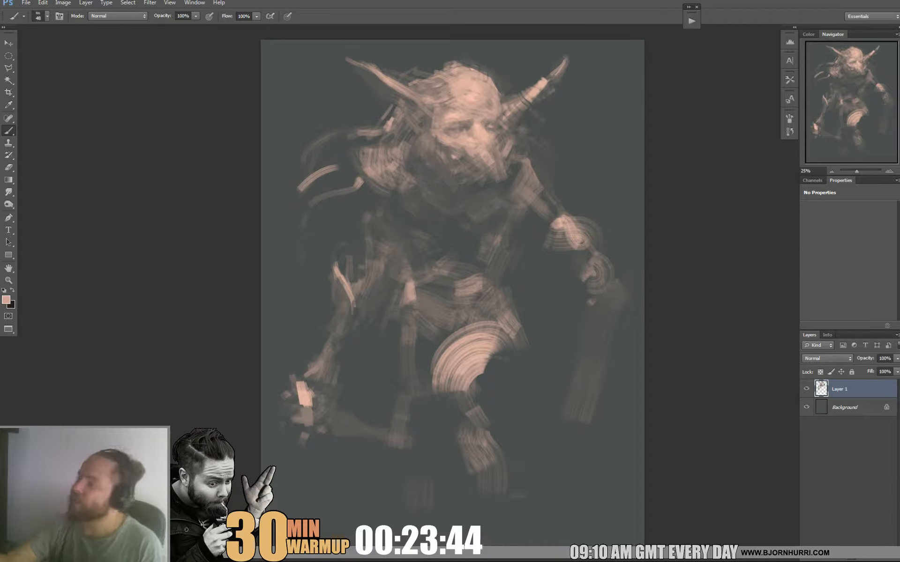
Set the brush size to 42 px and touch up the hand and weapon on the figure's right side with sampled tones.
right_click(472, 172)
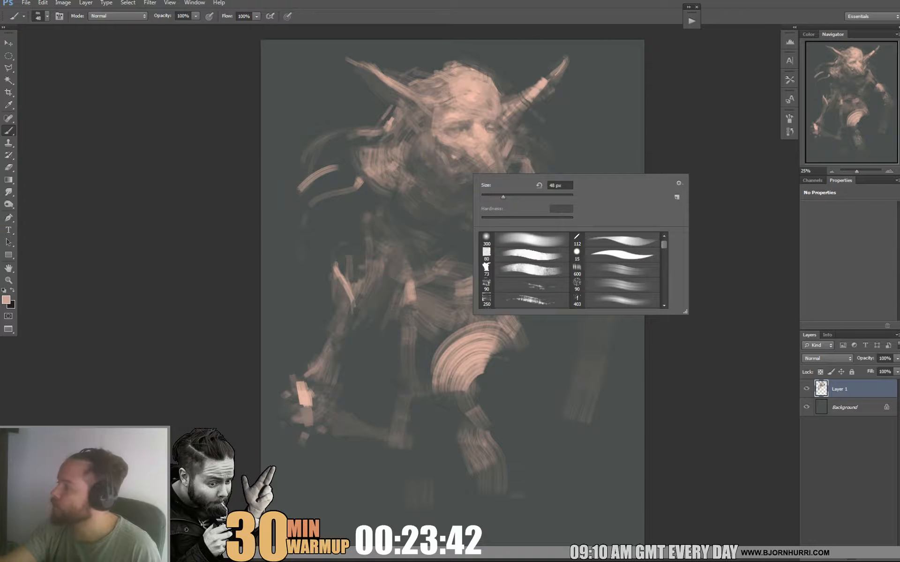
left_click(495, 196)
key("Return")
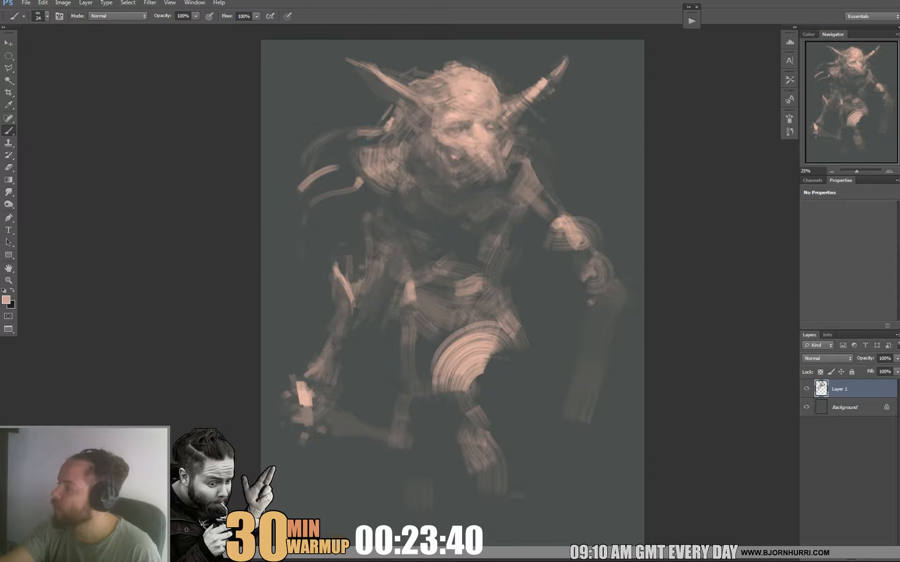
right_click(466, 176)
key("Escape")
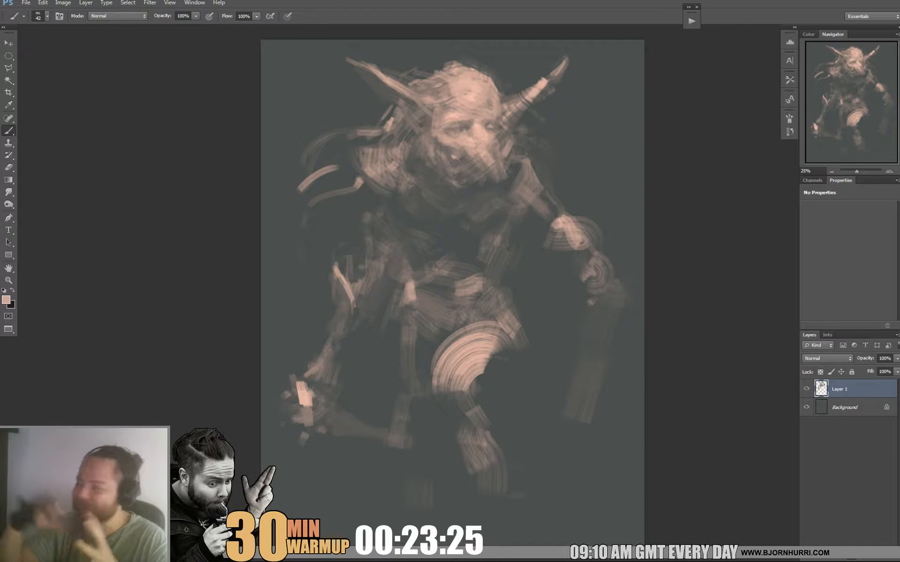
left_click(602, 310, "alt")
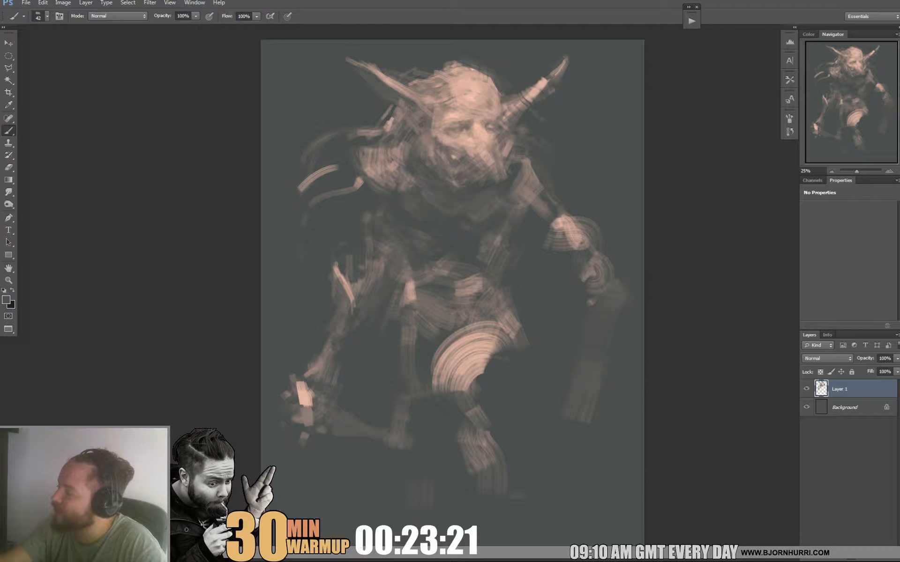
left_click(600, 281, "alt")
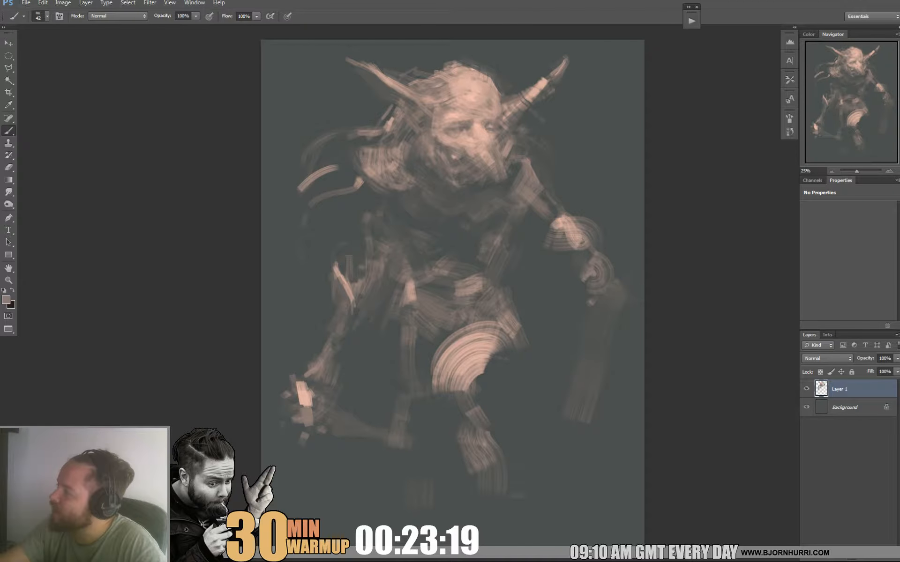
Sample a light pink from the face and build up the highlights on the left-side shoulder.
left_click(475, 130, "alt")
left_click(371, 164)
mouse_move(371, 164)
left_mouse_down()
mouse_move(379, 165)
mouse_move(372, 177)
mouse_move(397, 152)
mouse_move(388, 147)
left_mouse_up()
left_click(368, 161, "alt")
left_click(394, 155, "alt")
left_click(374, 170)
left_click(371, 160)
left_click(376, 151, "alt")
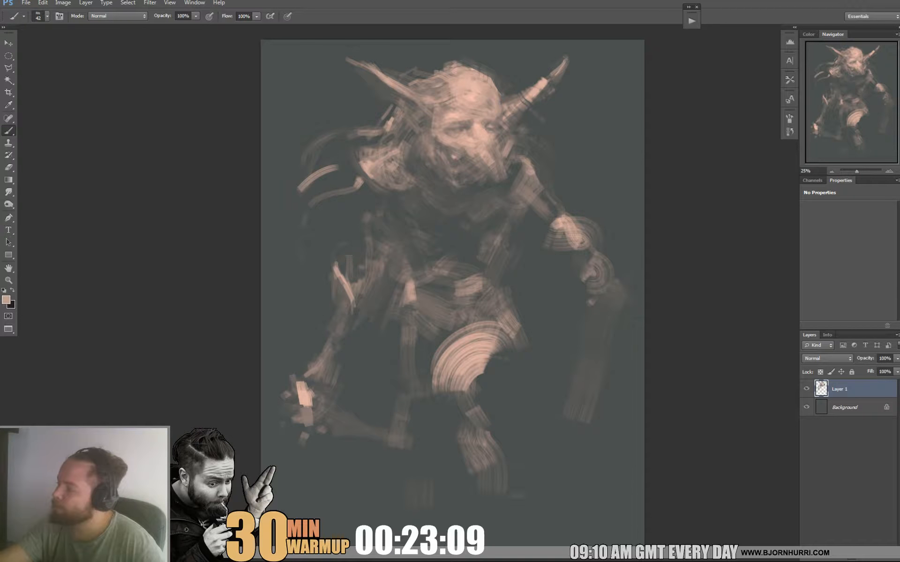
Enlarge the brush and lay broad light pink strokes across the chest below the beard.
right_click(502, 236)
left_click(568, 259)
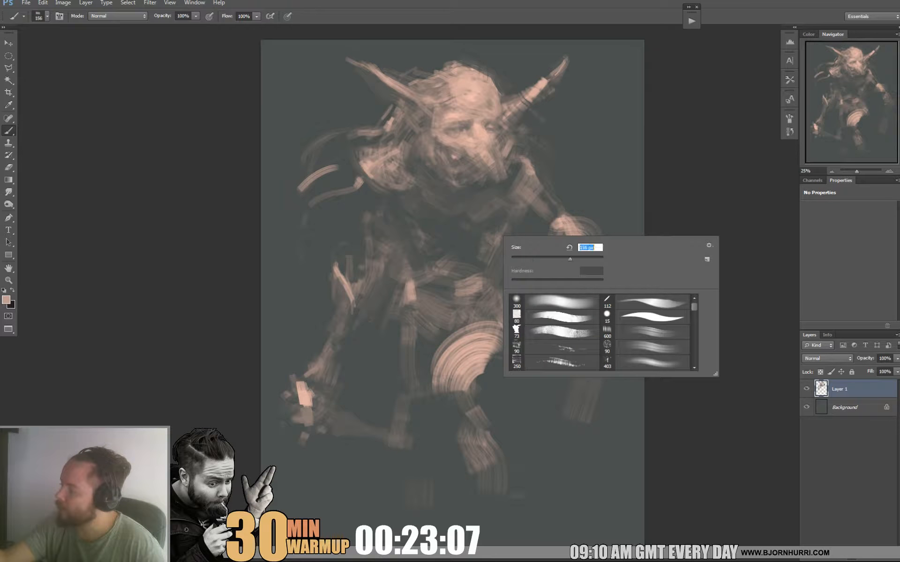
mouse_move(436, 207)
left_mouse_down()
mouse_move(490, 242)
mouse_move(477, 223)
mouse_move(484, 231)
left_mouse_up()
mouse_move(453, 215)
left_mouse_down()
mouse_move(468, 223)
mouse_move(472, 211)
left_mouse_up()
Reduce the brush size to 55 px and add a light accent stroke at the right side of the waist.
right_click(485, 207)
left_click(523, 230)
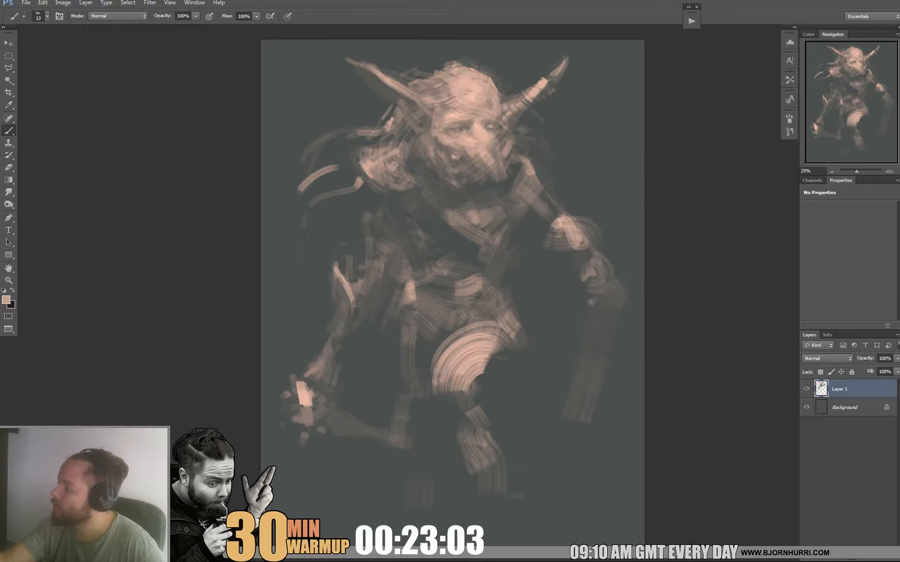
right_click(454, 219)
left_click(507, 242)
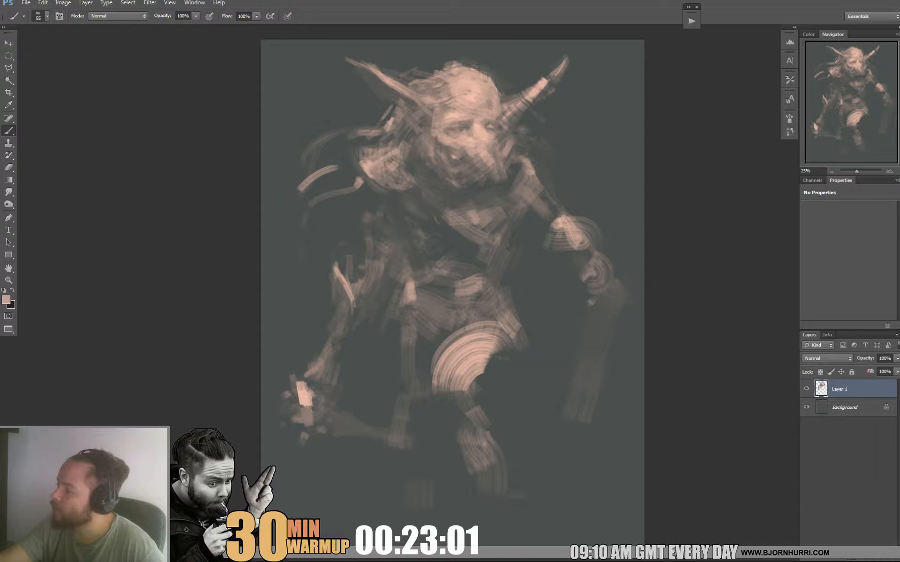
mouse_move(489, 263)
left_mouse_down()
mouse_move(476, 281)
mouse_move(490, 285)
mouse_move(480, 294)
mouse_move(495, 275)
left_mouse_up()
left_click(510, 268, "alt")
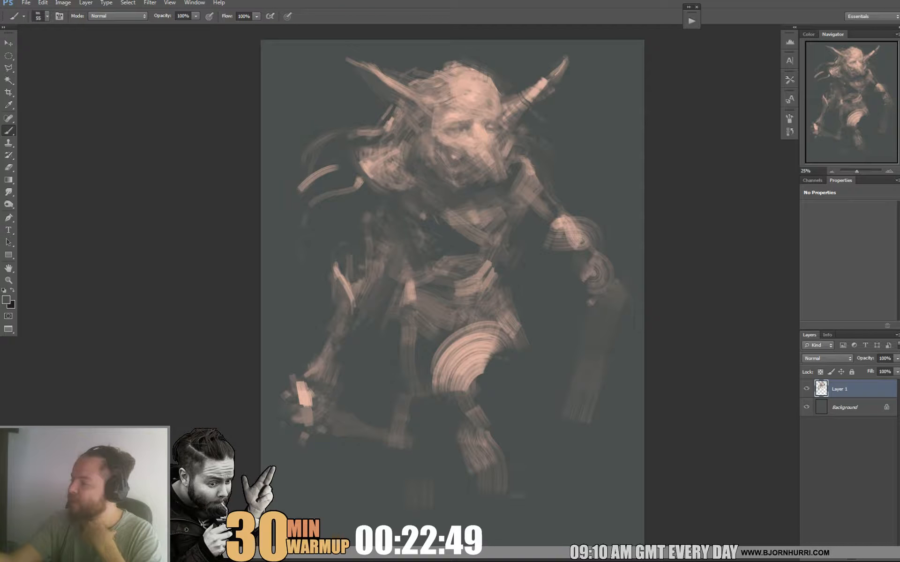
Enlarge the brush to 162 px and block in the belly and waist with broad light and dark strokes.
right_click(460, 258)
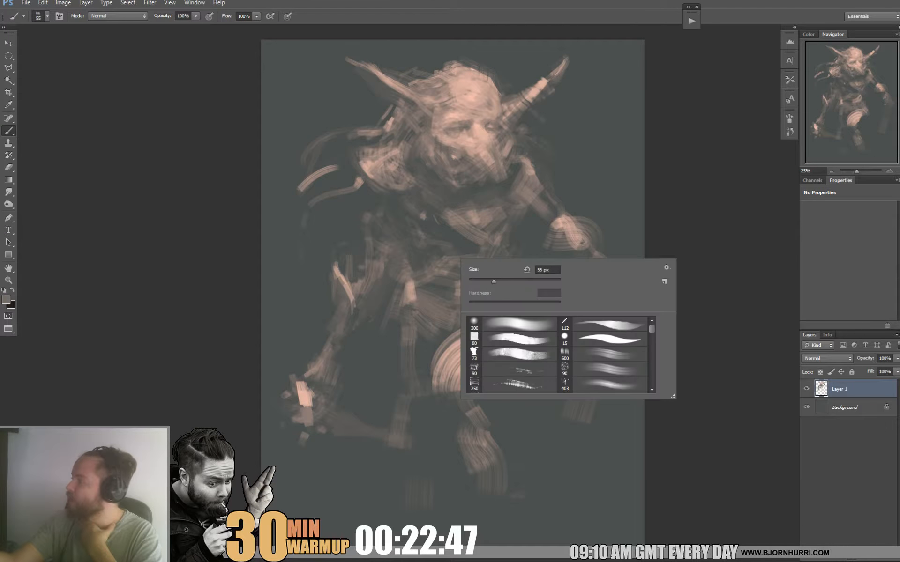
left_click_drag(494, 282, 530, 282)
left_click(410, 290, "alt")
mouse_move(415, 283)
left_mouse_down()
mouse_move(423, 254)
mouse_move(466, 256)
left_mouse_up()
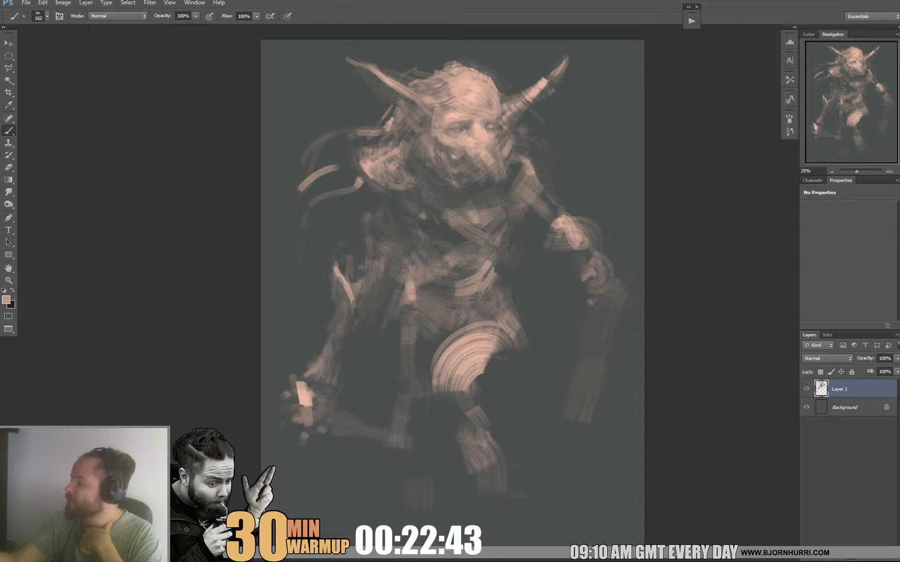
left_click(522, 268, "alt")
left_click_drag(486, 253, 490, 284)
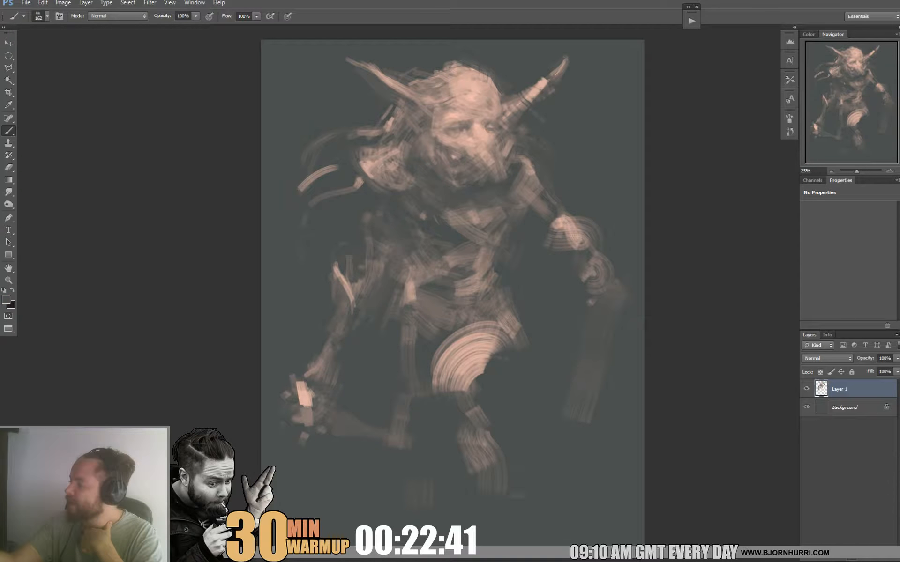
Fill out the front leg's thigh and knee with muted textured strokes and block in its foot.
left_click(455, 421, "alt")
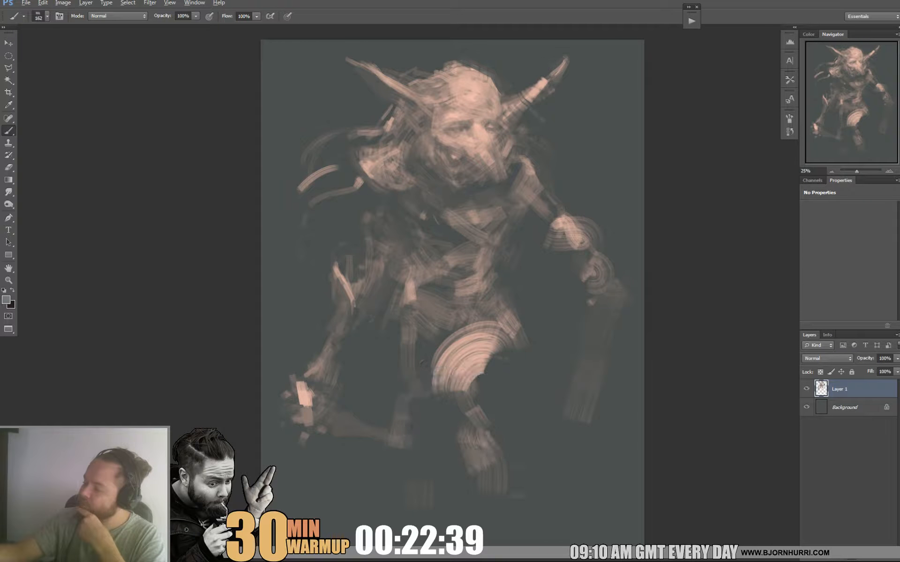
left_click_drag(445, 394, 461, 421)
left_click(479, 399, "alt")
left_click_drag(441, 386, 454, 413)
mouse_move(446, 382)
left_mouse_down()
mouse_move(462, 409)
mouse_move(468, 392)
left_mouse_up()
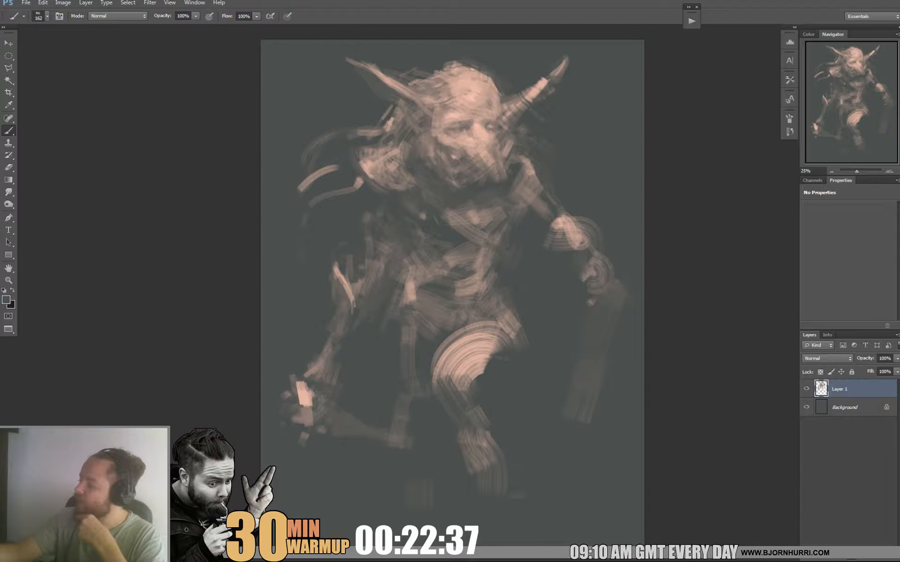
mouse_move(488, 357)
left_mouse_down()
mouse_move(472, 377)
mouse_move(481, 390)
left_mouse_up()
left_click(501, 341, "alt")
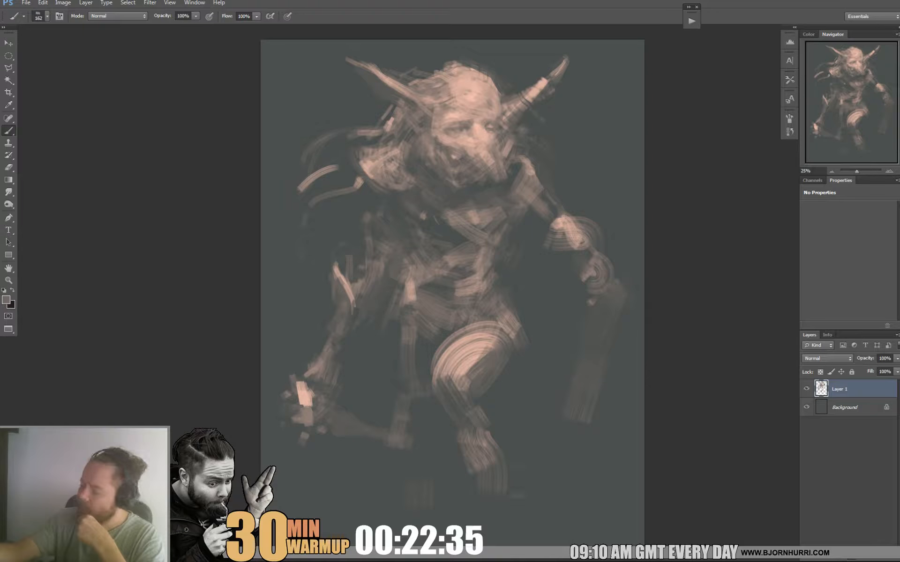
mouse_move(489, 510)
left_mouse_down()
mouse_move(458, 523)
mouse_move(446, 517)
mouse_move(469, 507)
left_mouse_up()
left_click(454, 486, "alt")
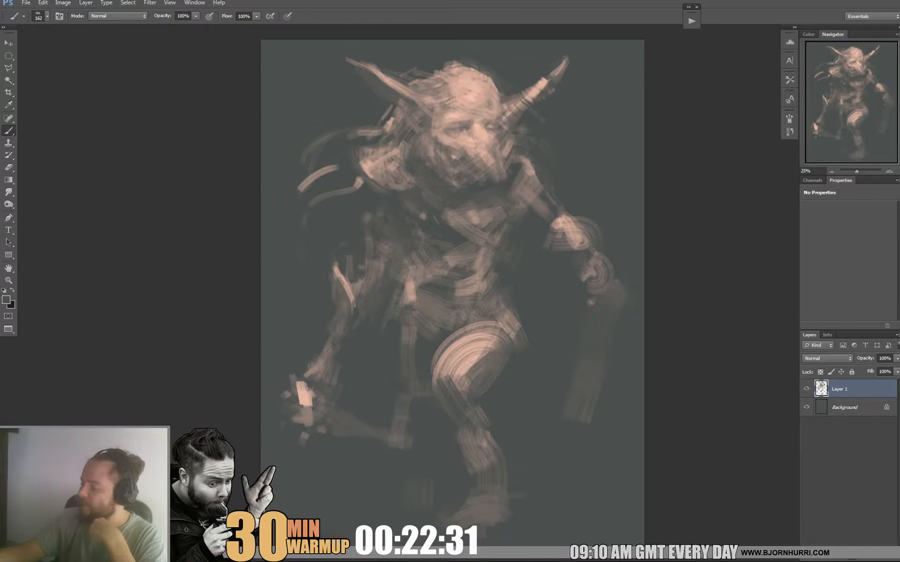
Widen the front foot with muted pink strokes and block in the rear lower leg with faint dark strokes.
left_click(465, 370, "alt")
left_click(502, 515, "alt")
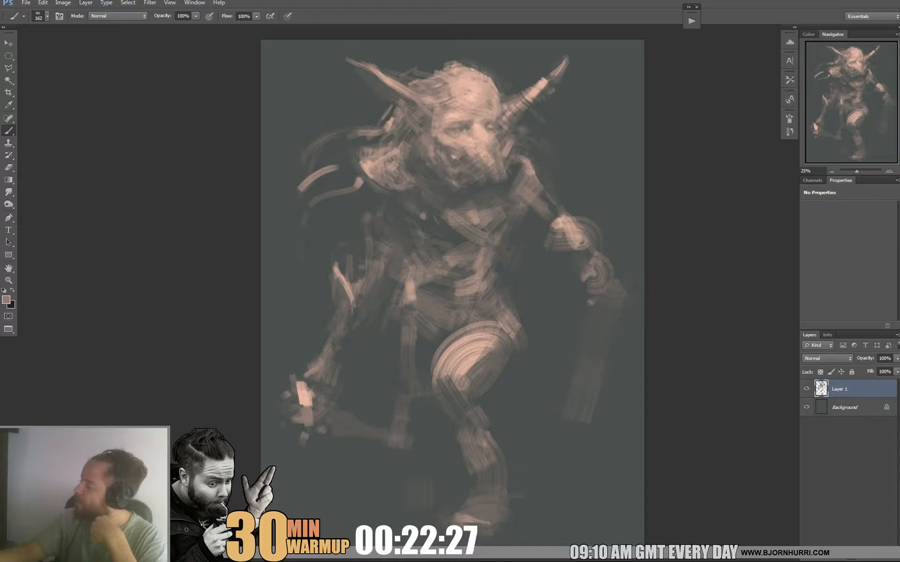
left_click_drag(514, 518, 514, 496)
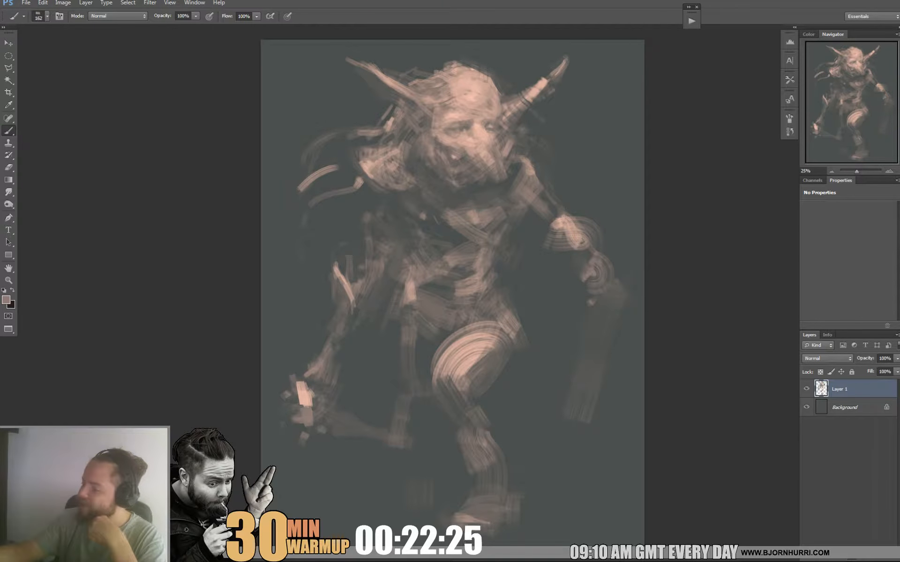
left_click_drag(405, 445, 422, 502)
left_click(420, 468, "alt")
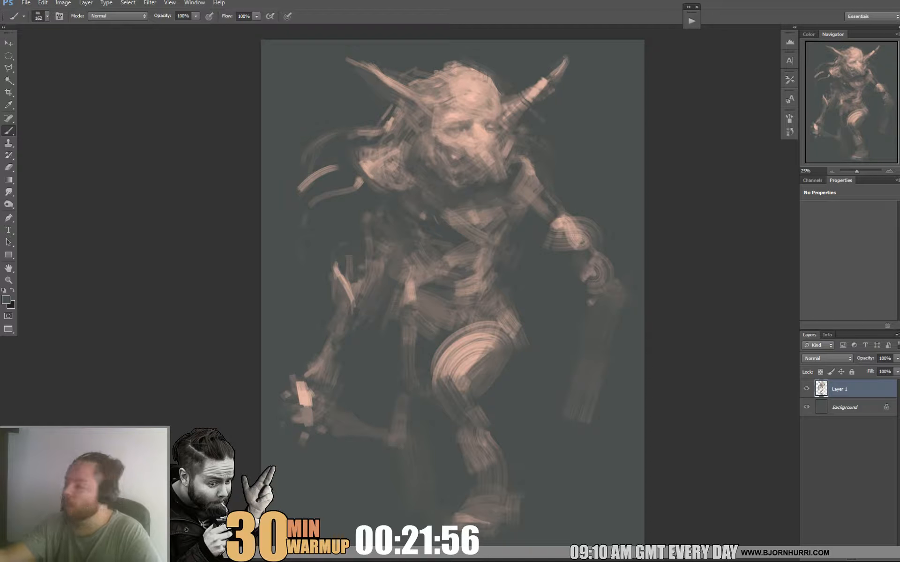
Soften the upper chest below the beard with short light pink and muted strokes.
left_click(472, 218, "alt")
mouse_move(476, 210)
left_mouse_down()
mouse_move(482, 216)
mouse_move(487, 206)
left_mouse_up()
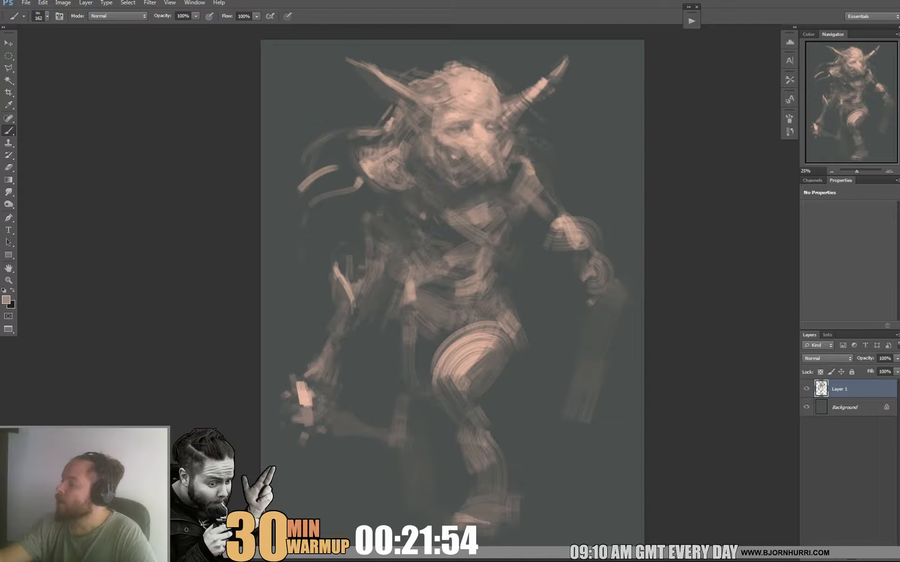
left_click(495, 201, "alt")
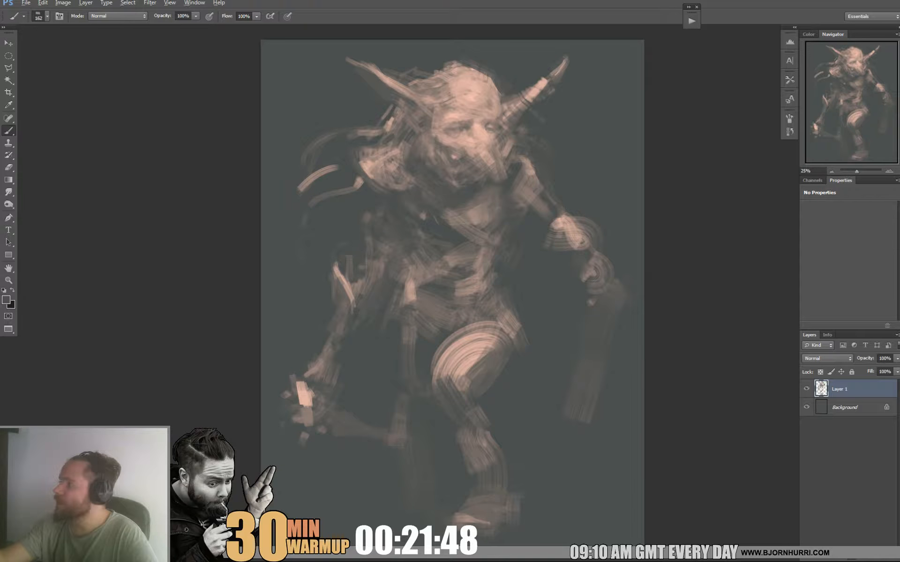
Build up the shoulder beside the beard with light pink strokes and shape its outer edge with darker ones.
left_click(573, 228, "alt")
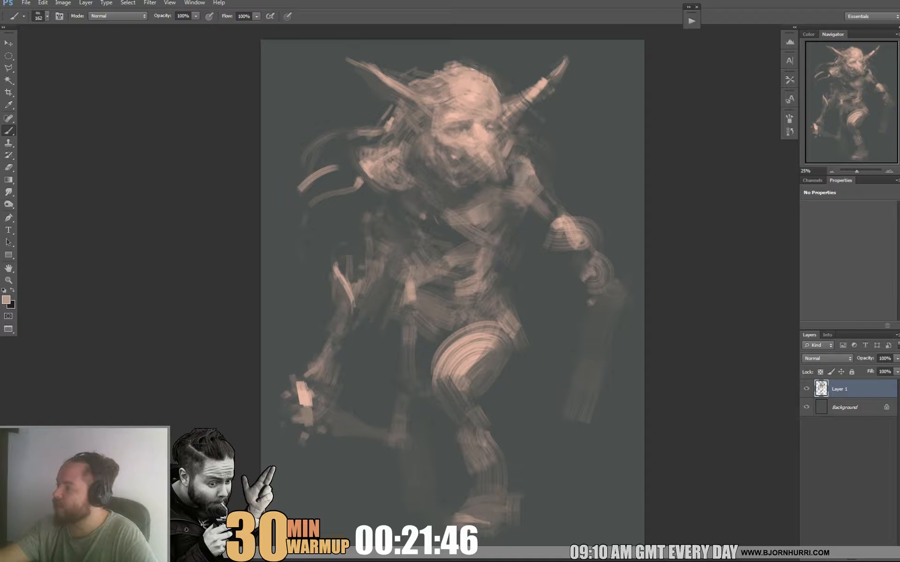
left_click(548, 165, "alt")
left_click_drag(521, 156, 532, 174)
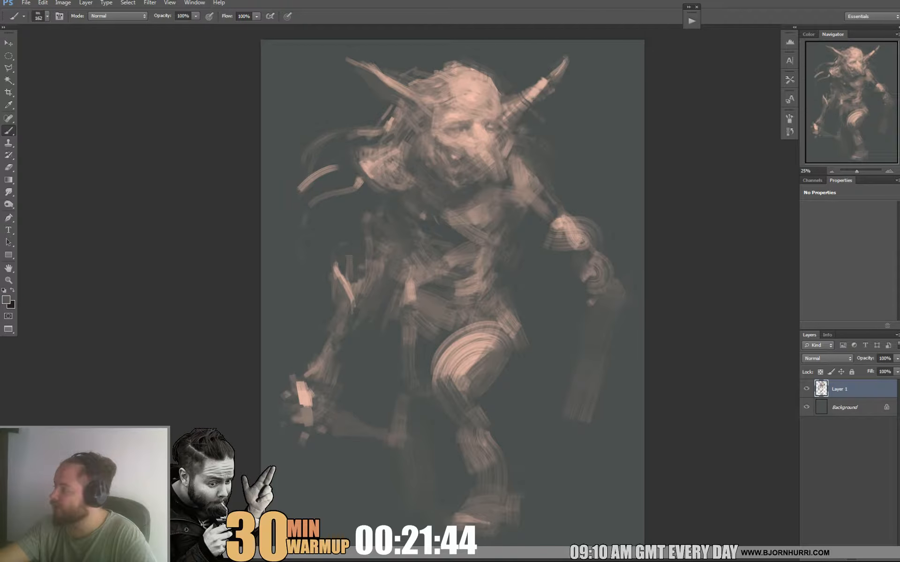
left_click(525, 179, "alt")
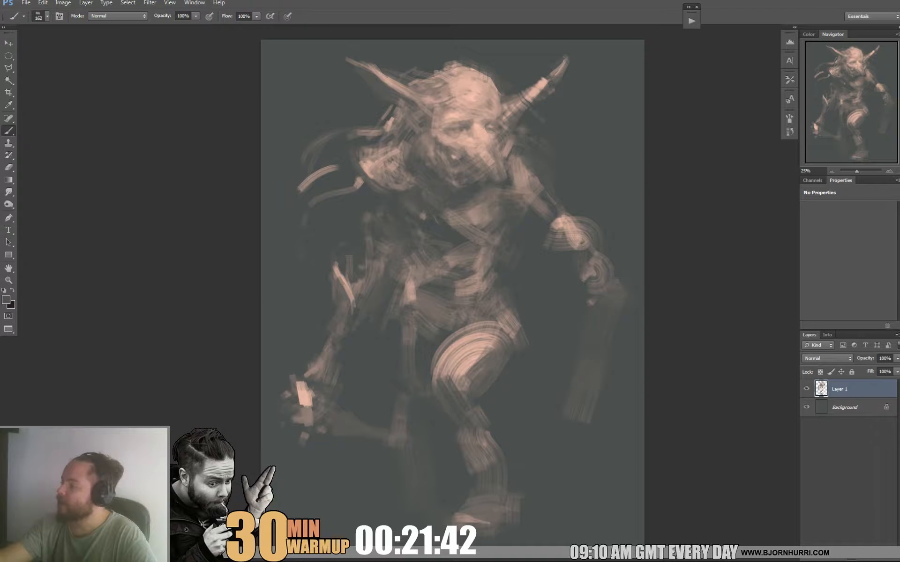
Reduce the brush size to 44 px and refine the upper arm between the shoulder and elbow.
right_click(521, 186)
left_click(598, 218)
key("Return")
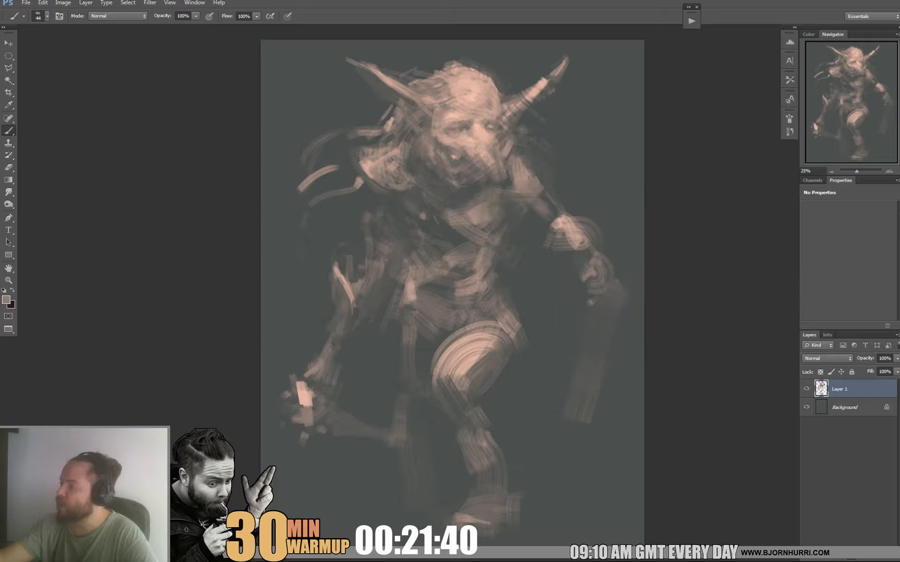
left_click(547, 170, "alt")
left_click(564, 224, "alt")
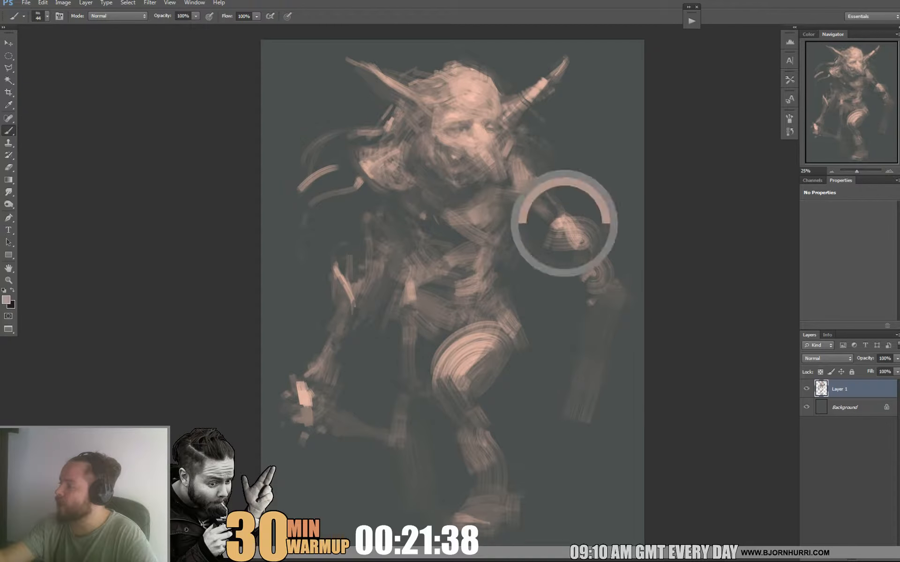
Set the brush size to 81 px and reshape the weapon arm's forearm from elbow to wrist with light and dark strokes.
right_click(553, 256)
left_click(625, 289)
key("Return")
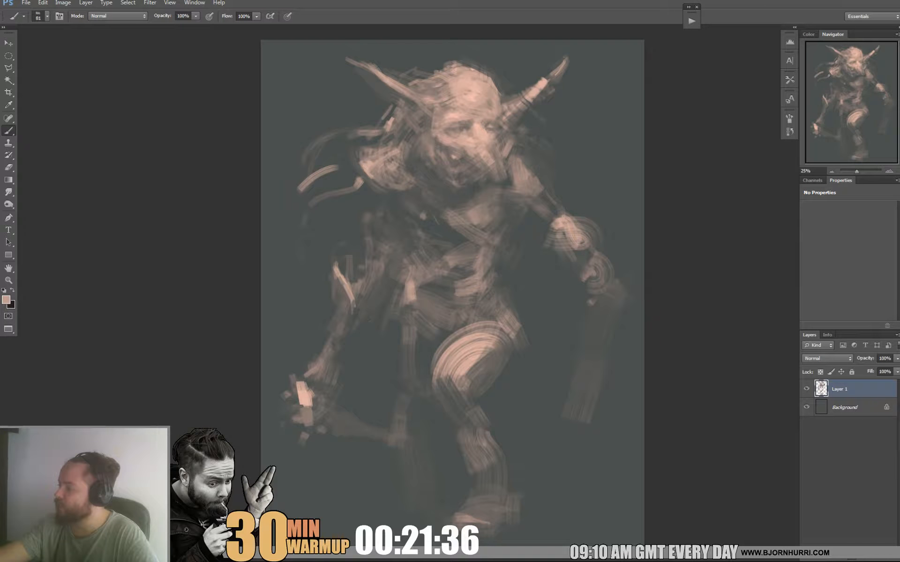
left_click(562, 264, "alt")
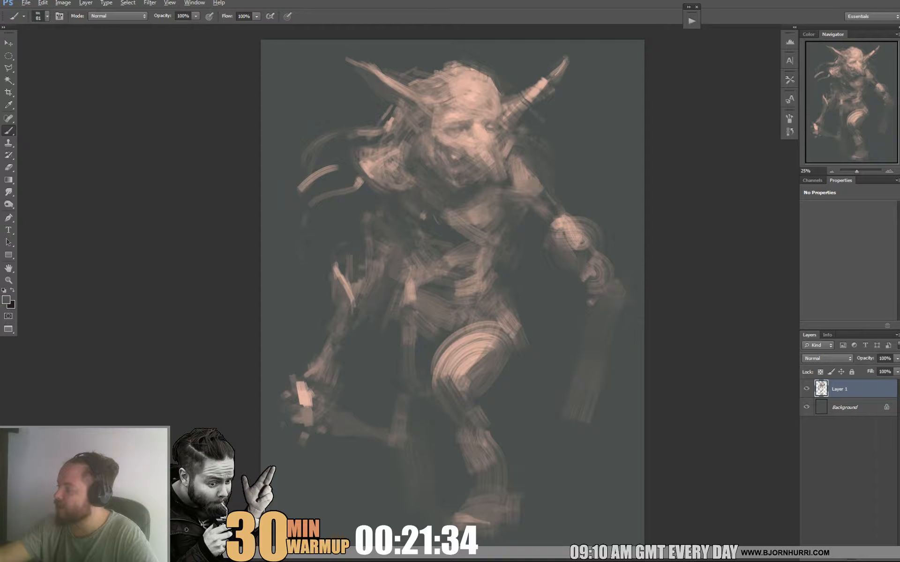
left_click(571, 248, "alt")
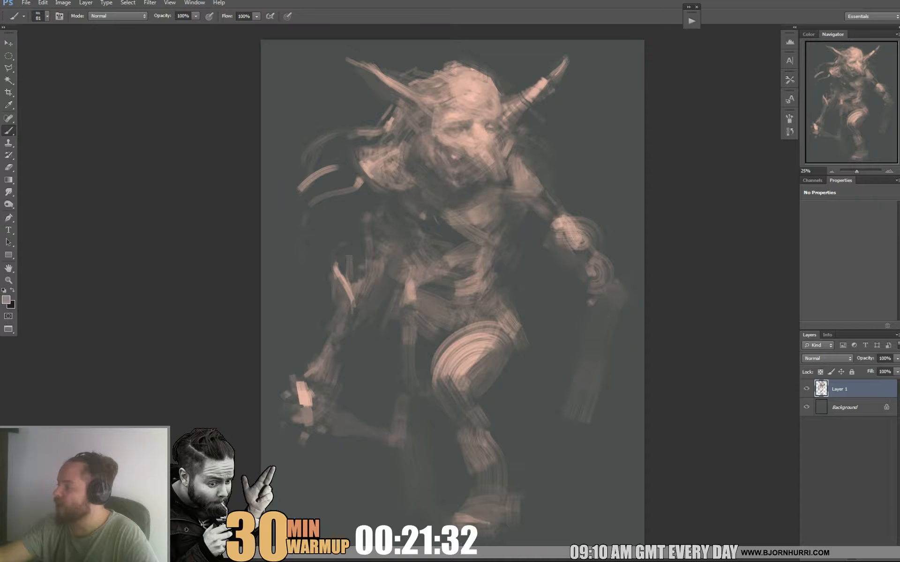
left_click_drag(569, 248, 590, 267)
left_click(575, 296, "alt")
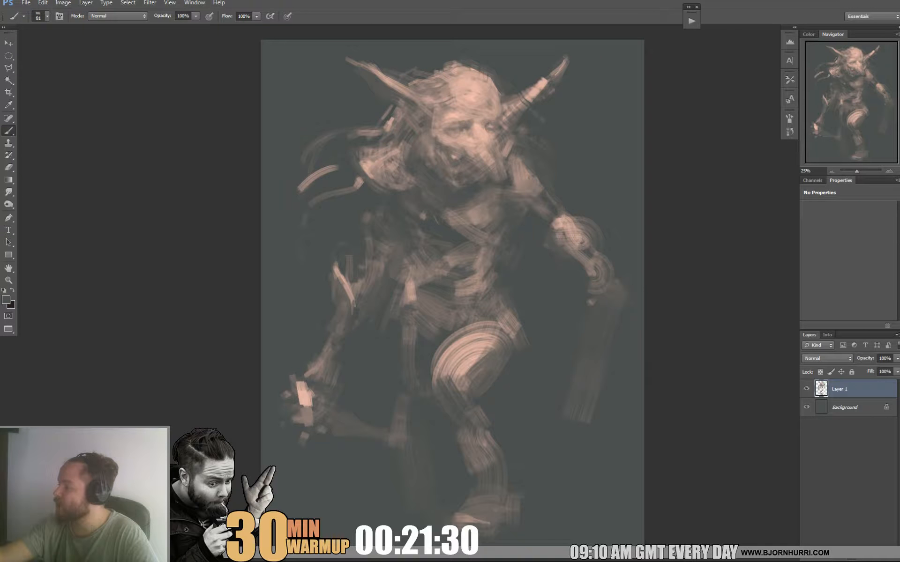
mouse_move(566, 247)
left_mouse_down()
mouse_move(593, 276)
mouse_move(587, 245)
mouse_move(597, 282)
left_mouse_up()
left_click(572, 224, "alt")
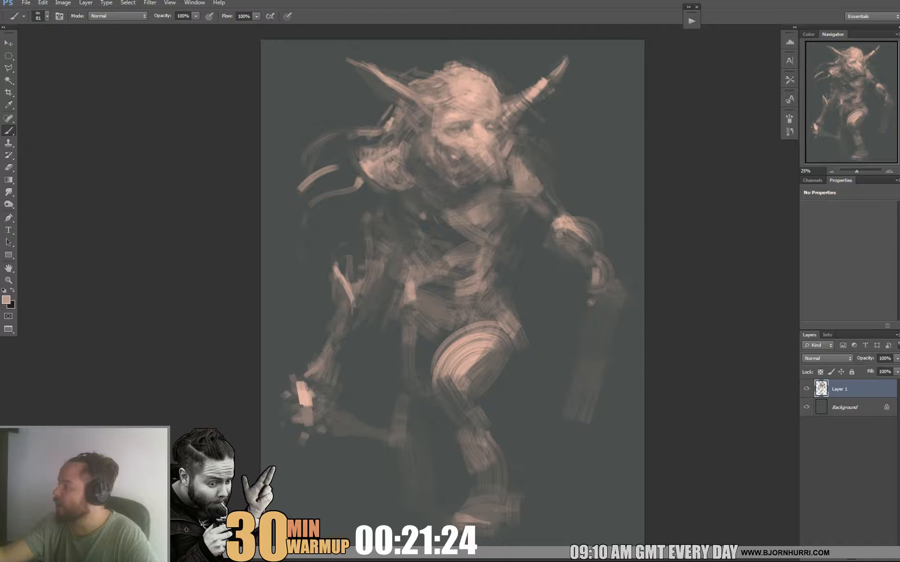
Touch up the weapon hand and carve the hanging shape below it into a tapering curved blade.
left_click(581, 298, "alt")
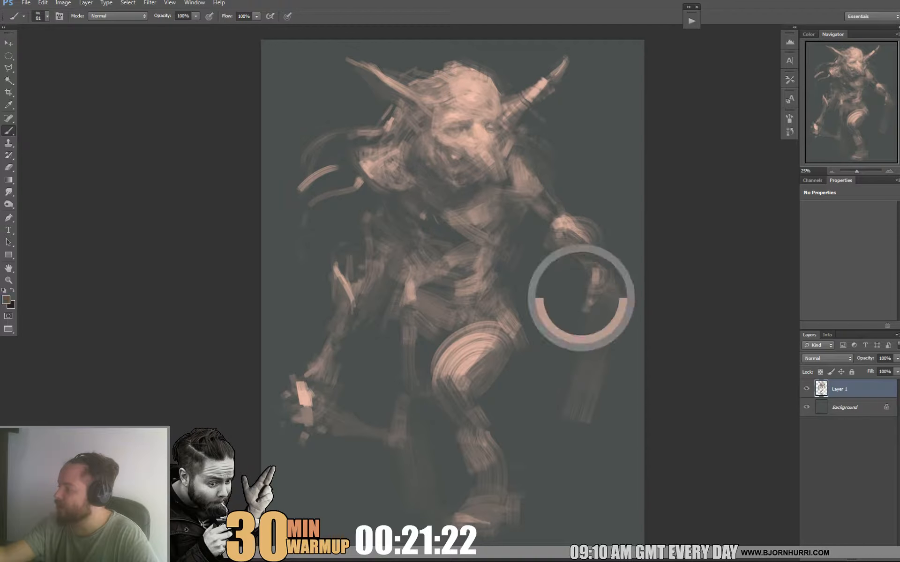
left_click(615, 336, "alt")
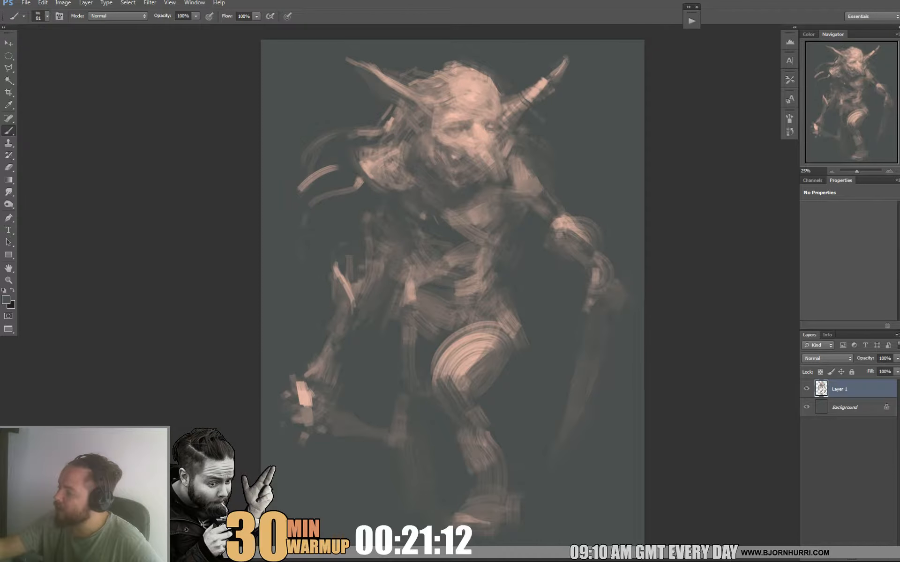
left_click(598, 281, "alt")
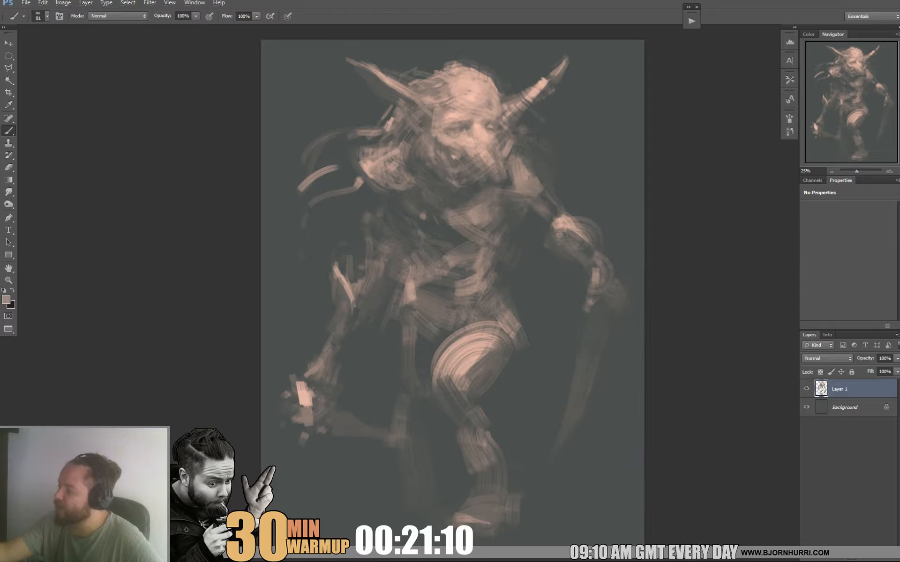
Set the brush size to 21 px and paint a thin light edge along the curved blade.
right_click(605, 283)
type("21")
key("Return")
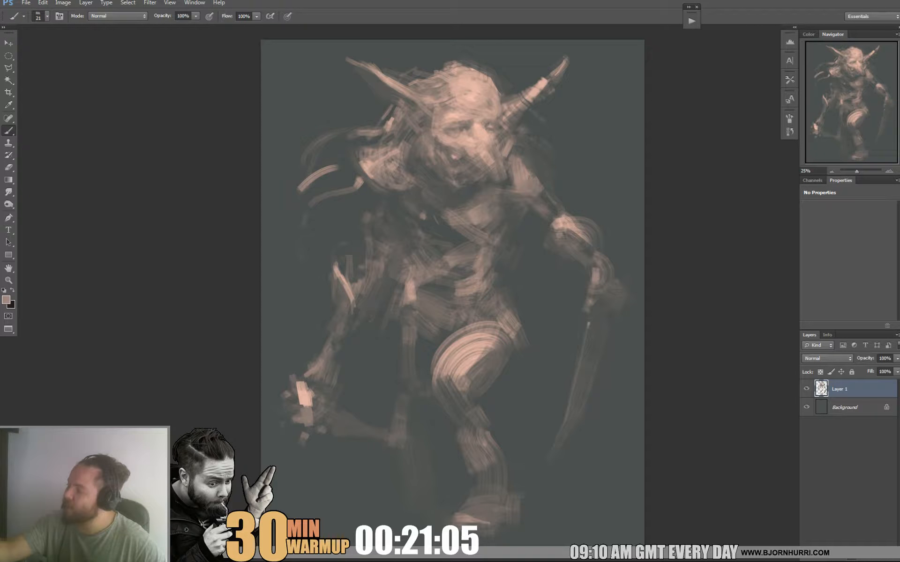
Enlarge the brush to 44 px, paint the weapon's narrow upper end above the hand and trim its edges.
right_click(620, 268)
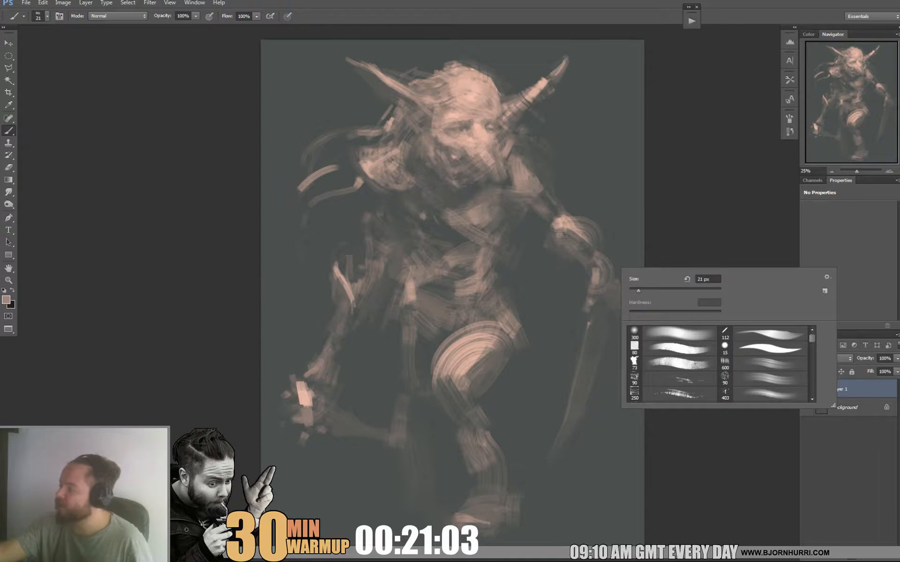
left_click_drag(637, 290, 640, 290)
key("Return")
left_click_drag(623, 227, 617, 255)
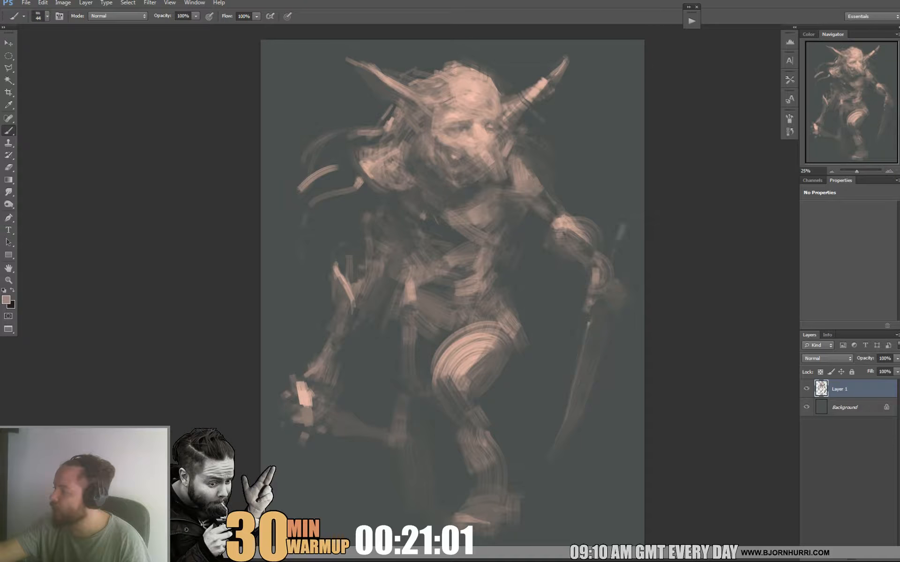
left_click(623, 246, "alt")
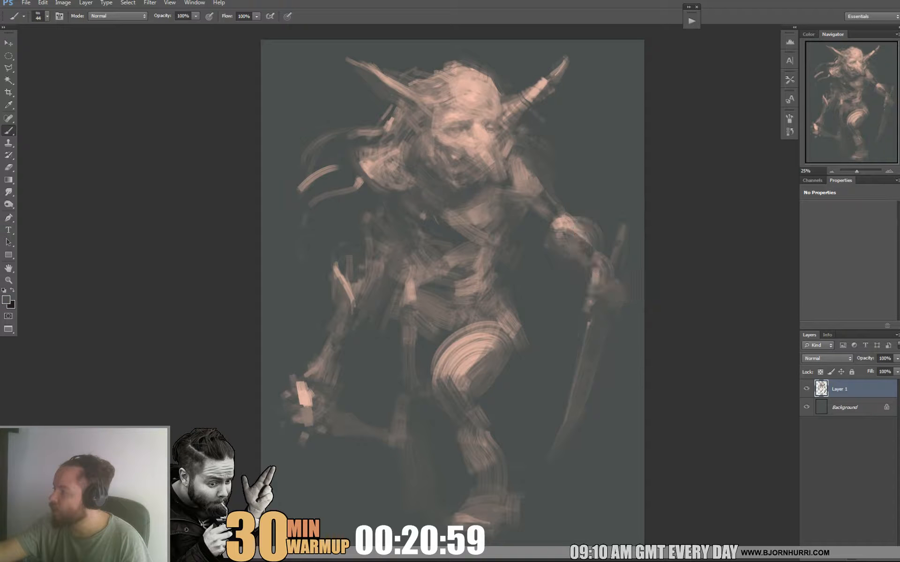
left_click(631, 248, "alt")
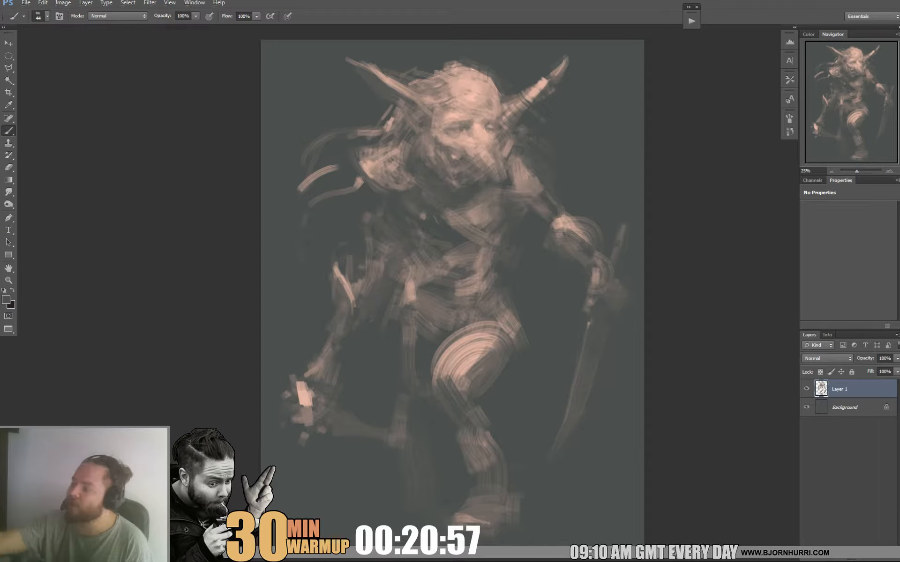
Trim the outer contour of the weapon arm's forearm and upper arm with dark background-coloured strokes.
left_click_drag(583, 218, 600, 234)
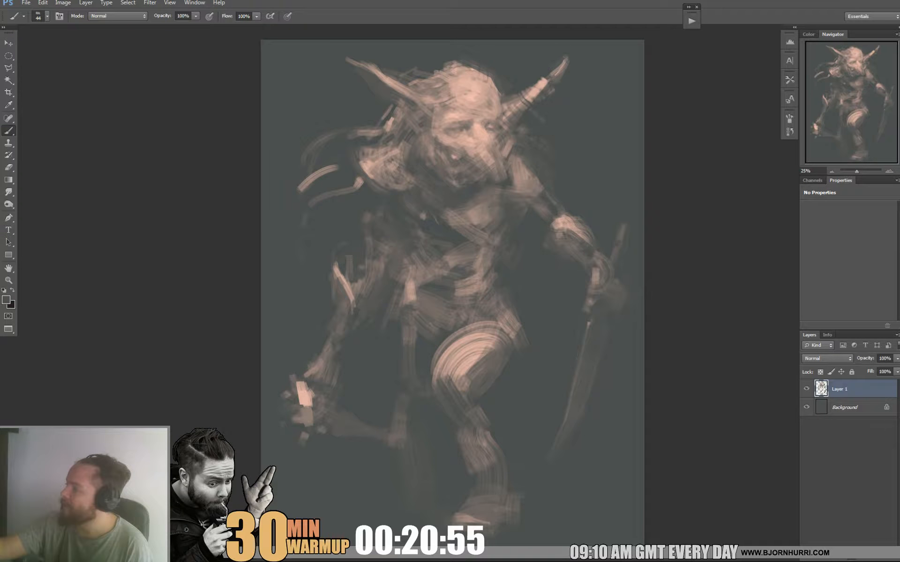
left_click(540, 216, "alt")
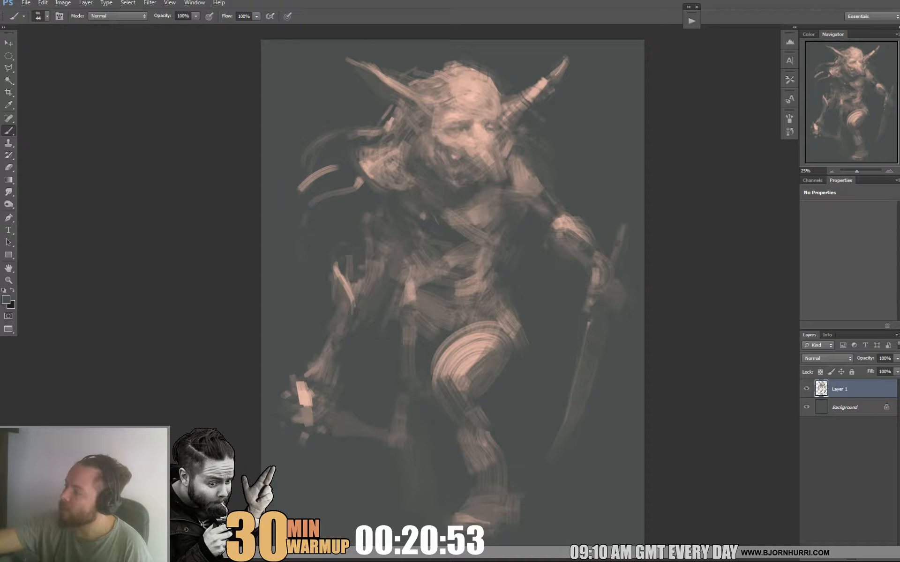
left_click_drag(545, 193, 561, 212)
left_click(584, 192, "alt")
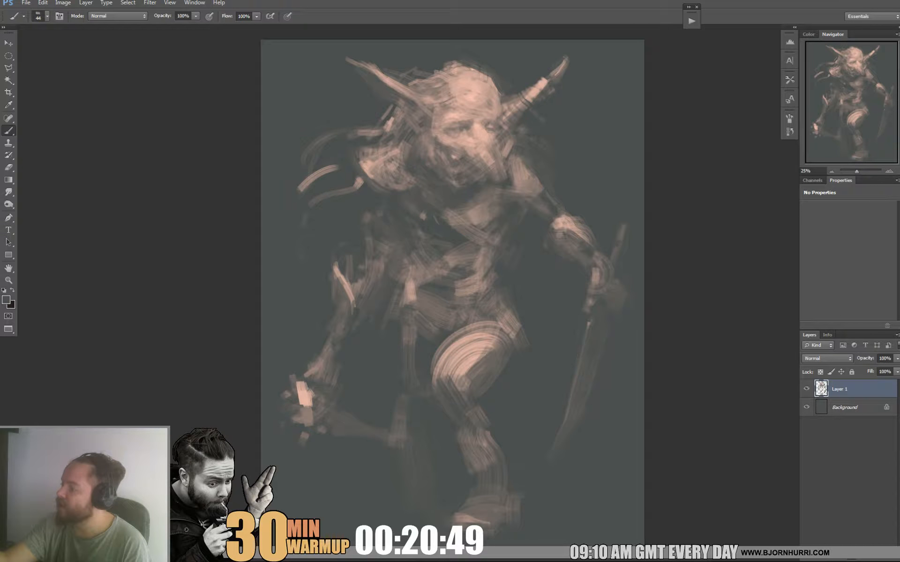
Enlarge the brush to 131 px and rework the chest with broad dark and muted strokes.
left_click(468, 214, "alt")
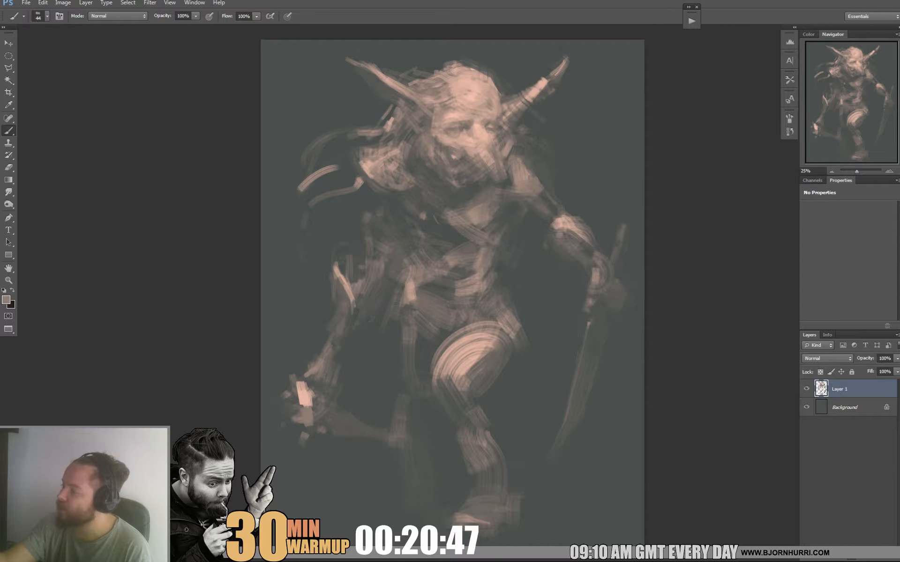
right_click(467, 213)
double_click(520, 338)
mouse_move(436, 219)
left_mouse_down()
mouse_move(439, 231)
mouse_move(475, 239)
mouse_move(464, 229)
left_mouse_up()
left_click(449, 238, "alt")
left_click(470, 216, "alt")
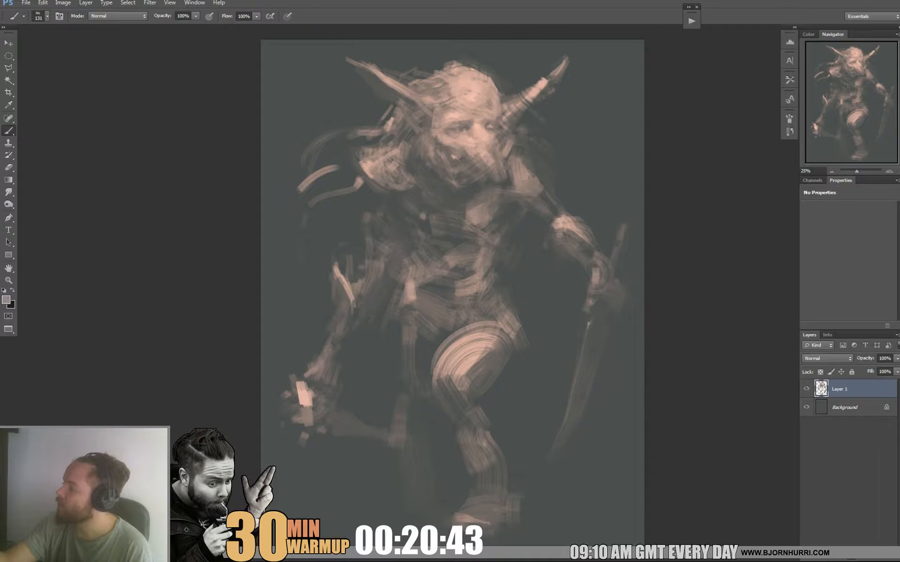
Reduce the brush size to 32 px and add small accent strokes to the chest below the hair.
right_click(468, 215)
key("Return")
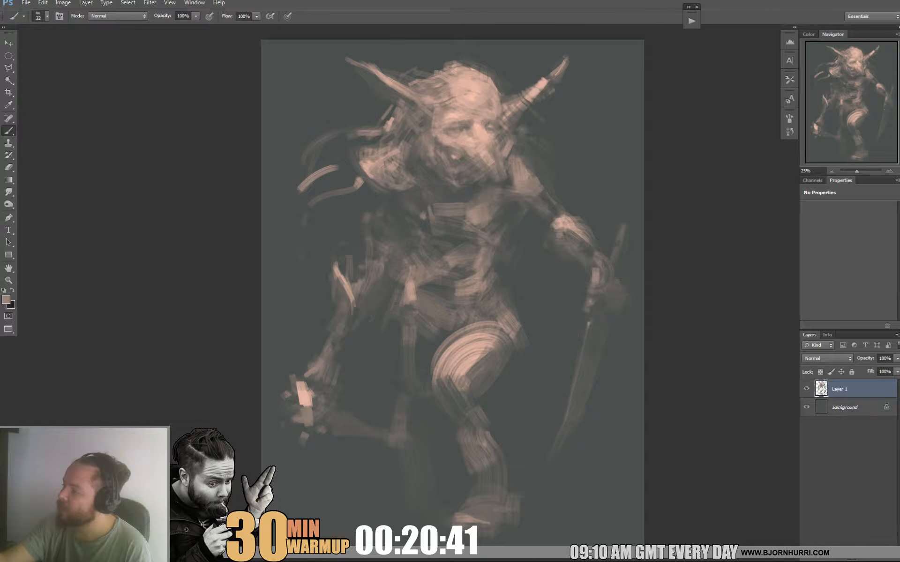
left_click_drag(422, 224, 427, 231)
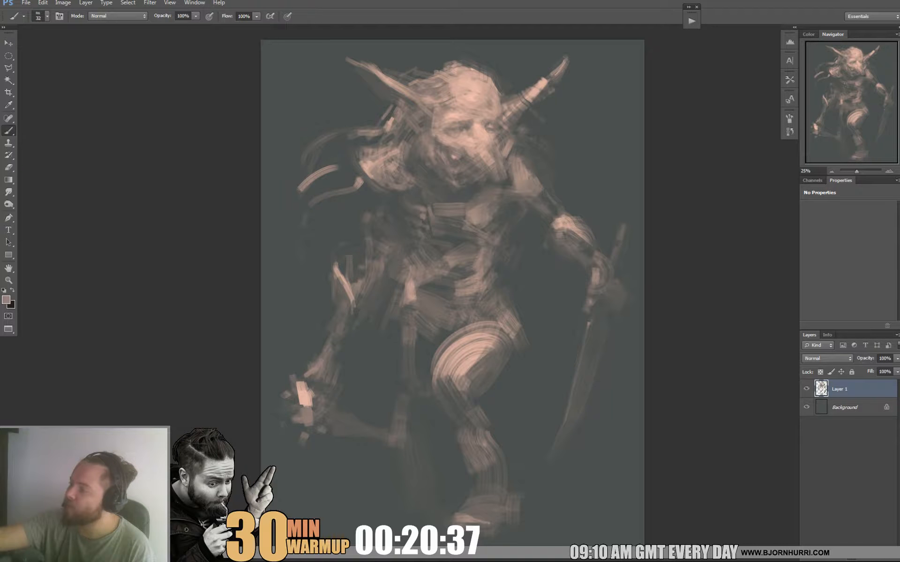
left_click_drag(398, 194, 411, 202)
left_click(399, 196, "alt")
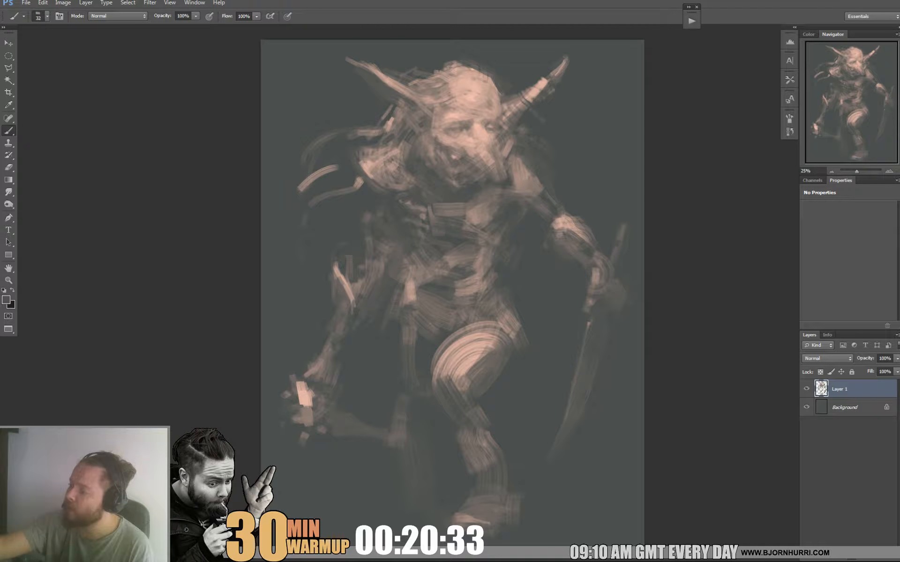
Set the brush size to 49 px and darken the light band across the chest below the beard.
left_click(602, 185, "alt")
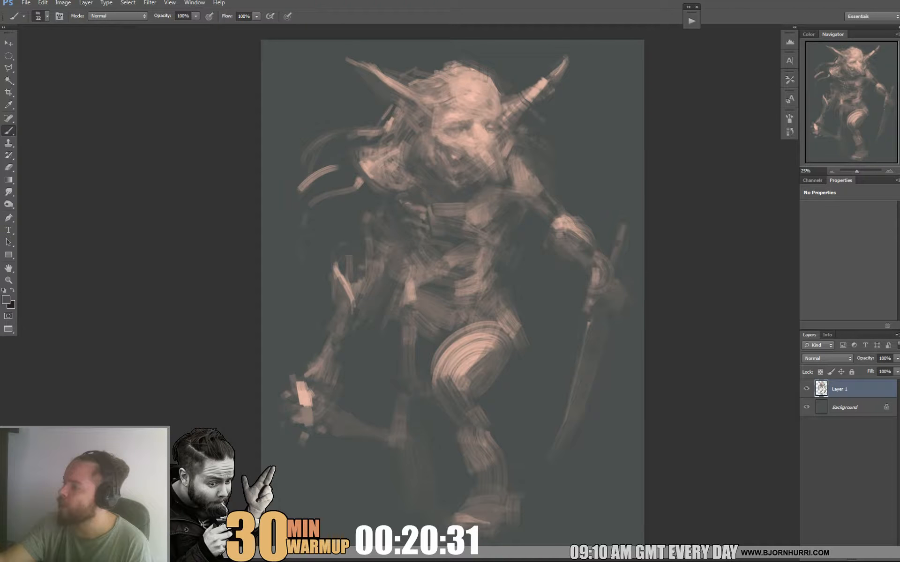
right_click(461, 196)
left_click_drag(484, 219, 491, 220)
key("Return")
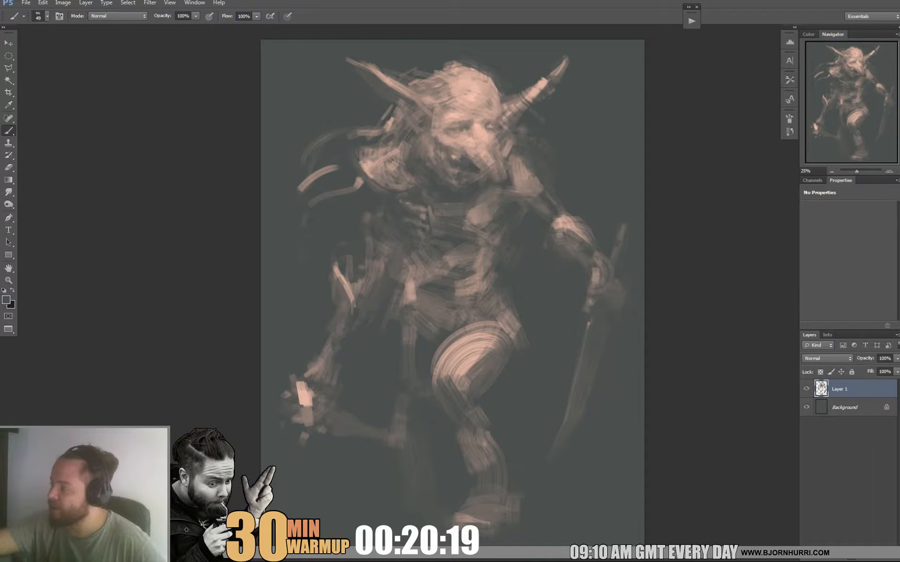
Reduce the brush size to 32 px and paint a dark open mouth with small teeth on the face.
right_click(465, 158)
left_click_drag(497, 182, 490, 182)
left_click_drag(455, 164, 438, 149)
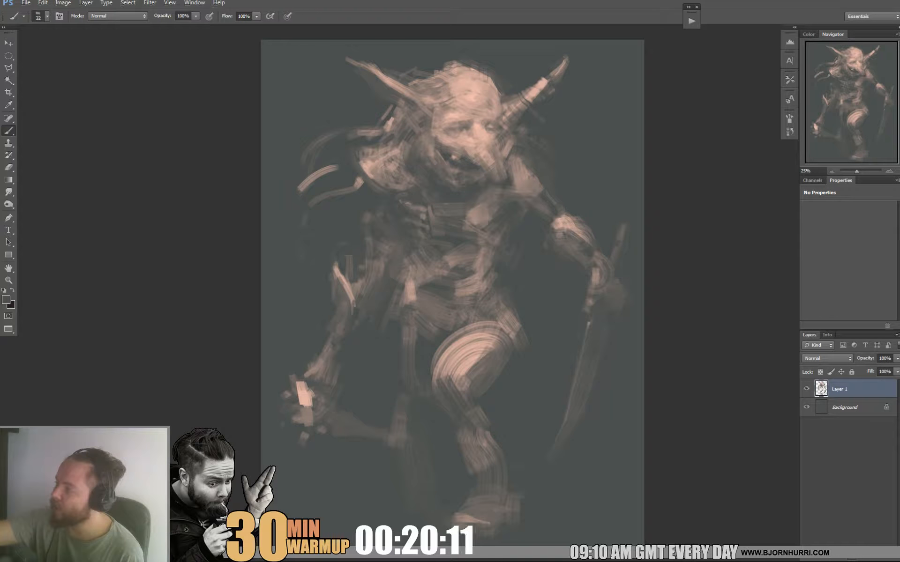
left_click(455, 158, "alt")
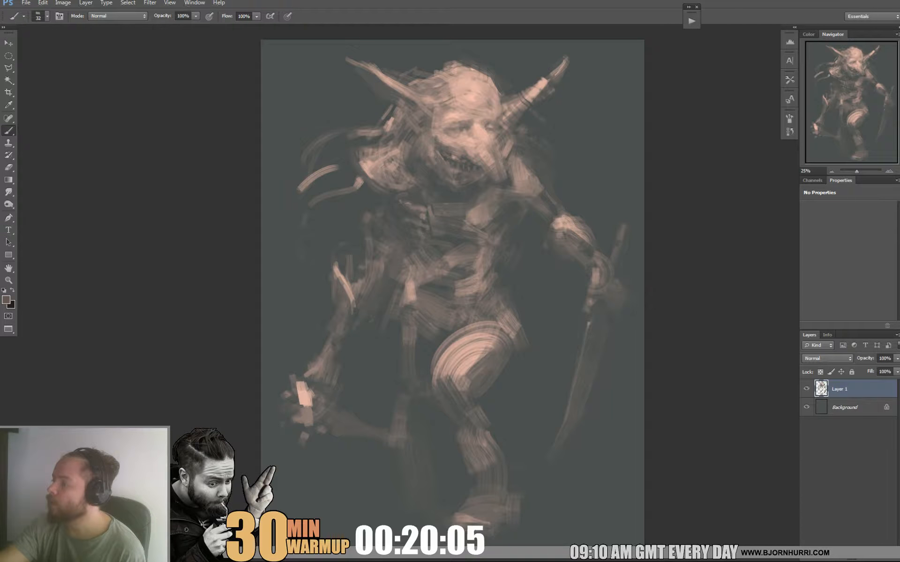
Refine the creature's brow, eyes and nose with small strokes in light and muted skin tones sampled from the painting.
left_click(425, 214, "alt")
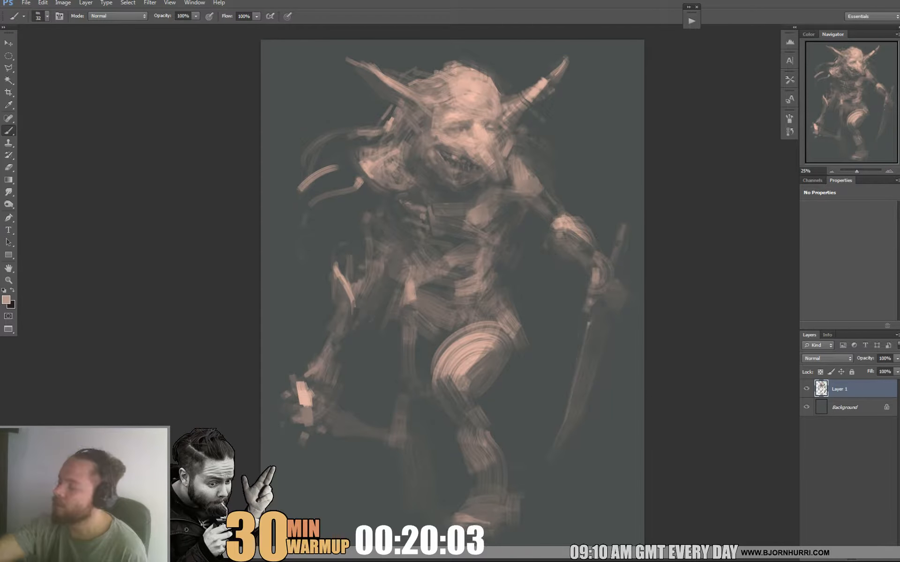
left_click(465, 125, "alt")
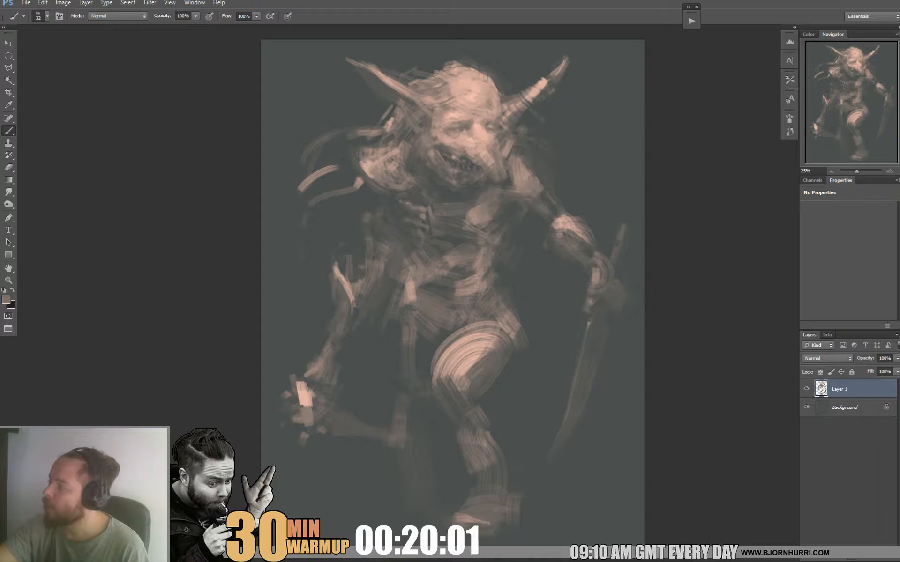
left_click(475, 135, "alt")
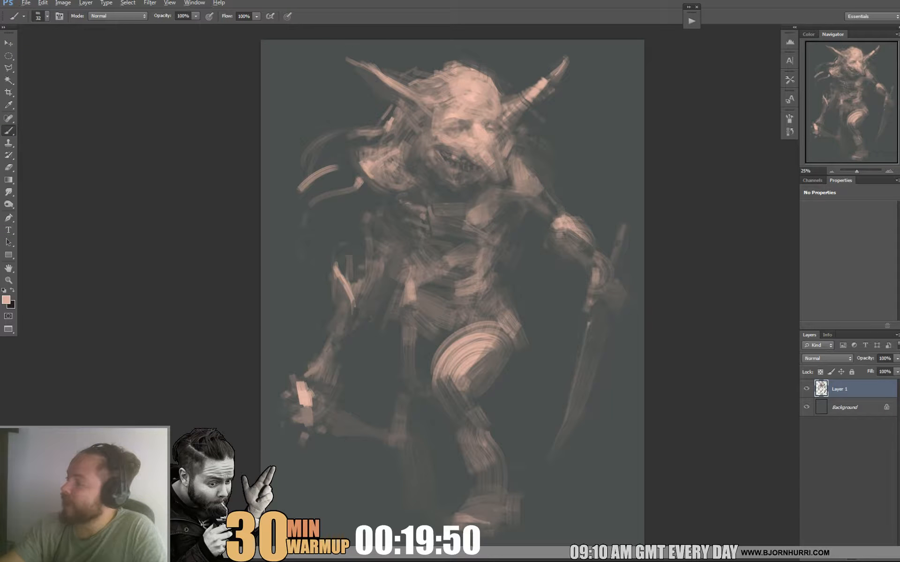
left_click(486, 77, "alt")
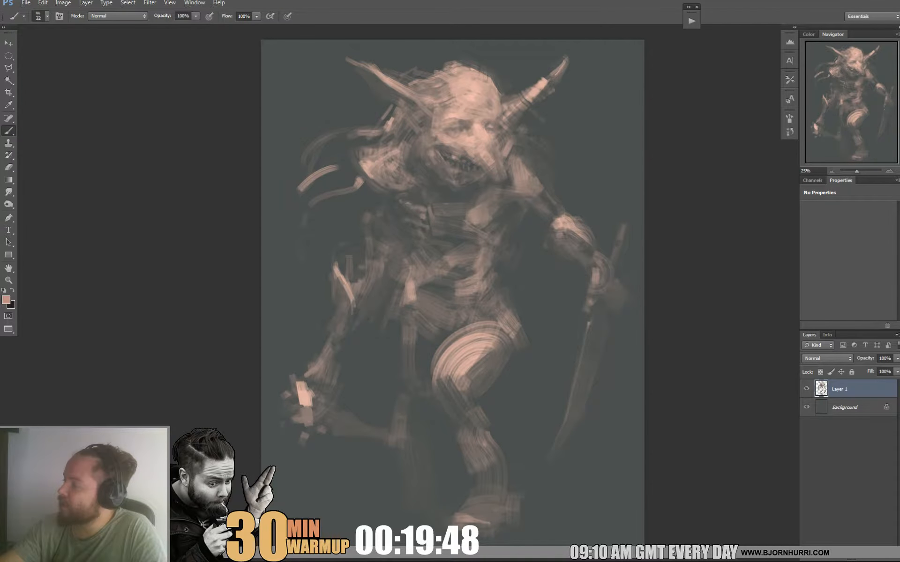
left_click(430, 305, "alt")
left_click(474, 137, "alt")
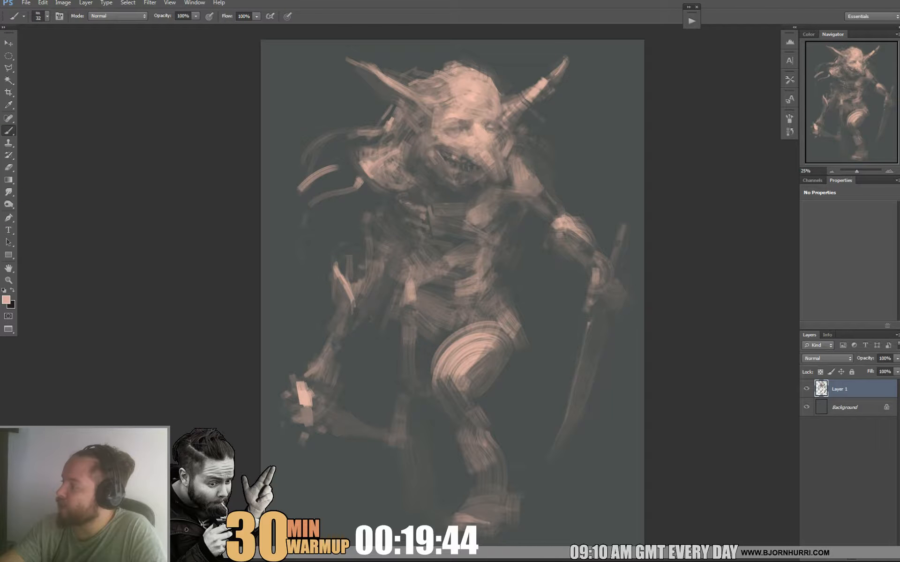
Build up light skin tones on the creature's forehead, enlarging the brush to 64 px.
left_click(458, 111, "alt")
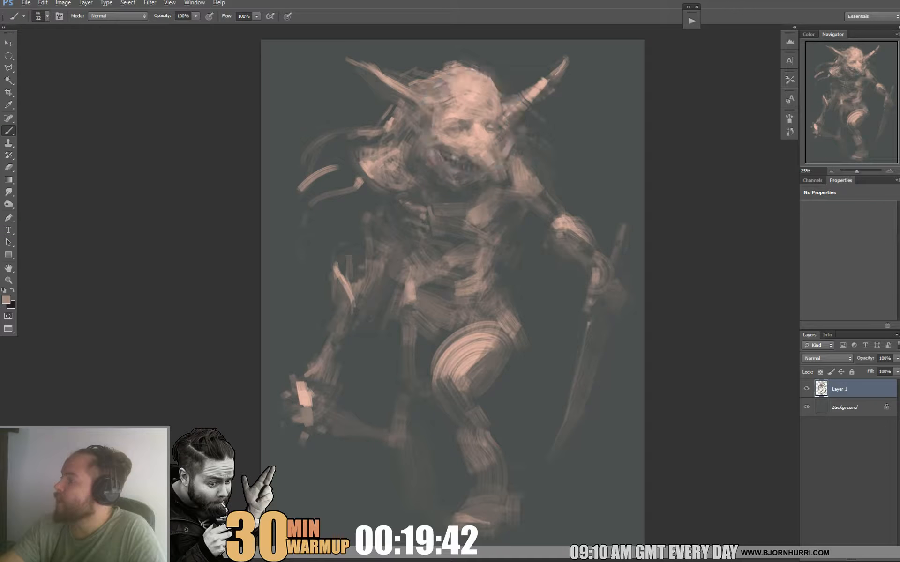
left_click(453, 115, "alt")
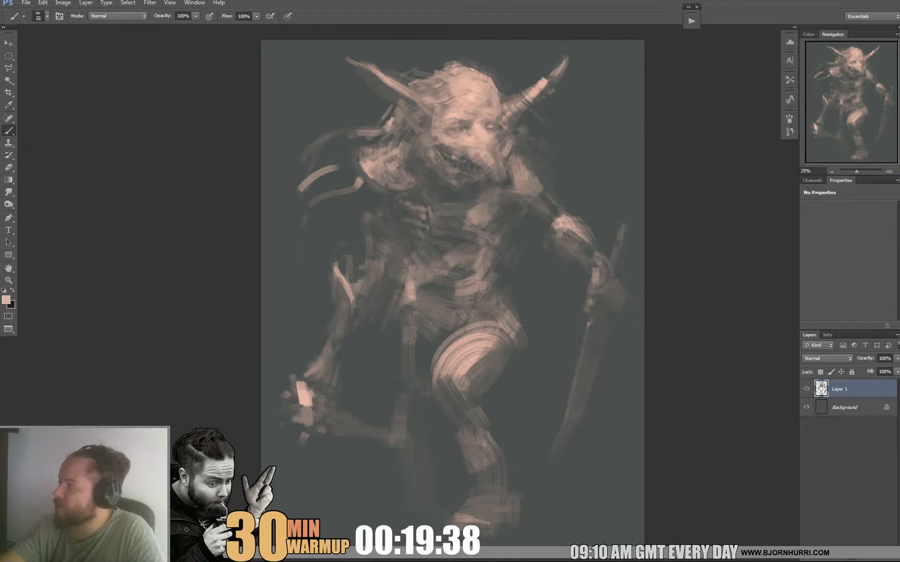
left_click(491, 106, "alt")
left_click(485, 99, "alt")
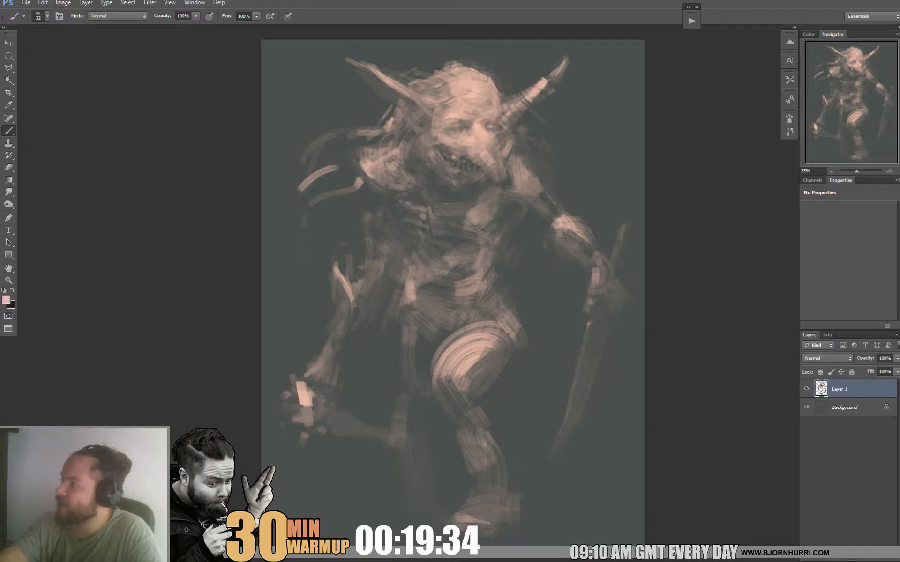
right_click(502, 101)
left_click(539, 124)
key("Return")
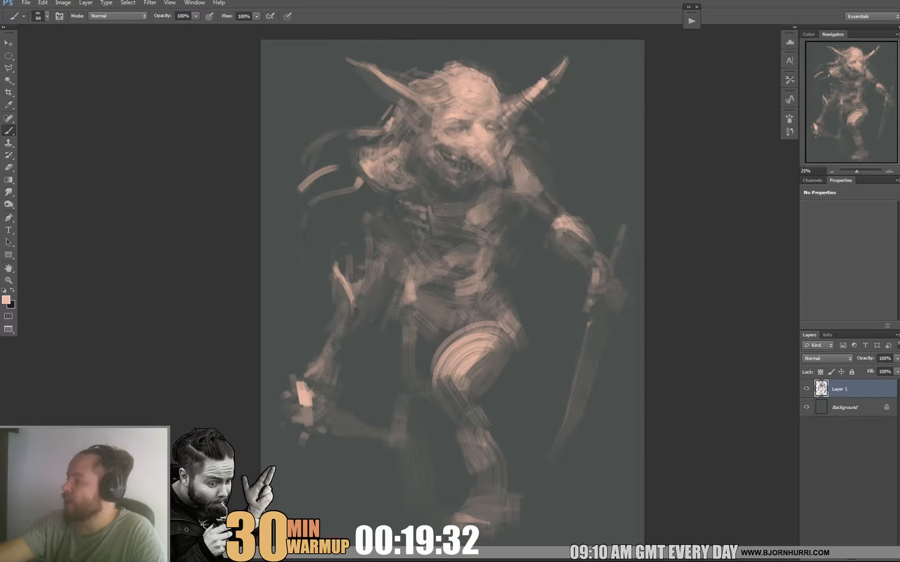
Switch to the 73 px textured brush preset, reduce it to 19 px and paint short hair strokes on the crown.
right_click(478, 86)
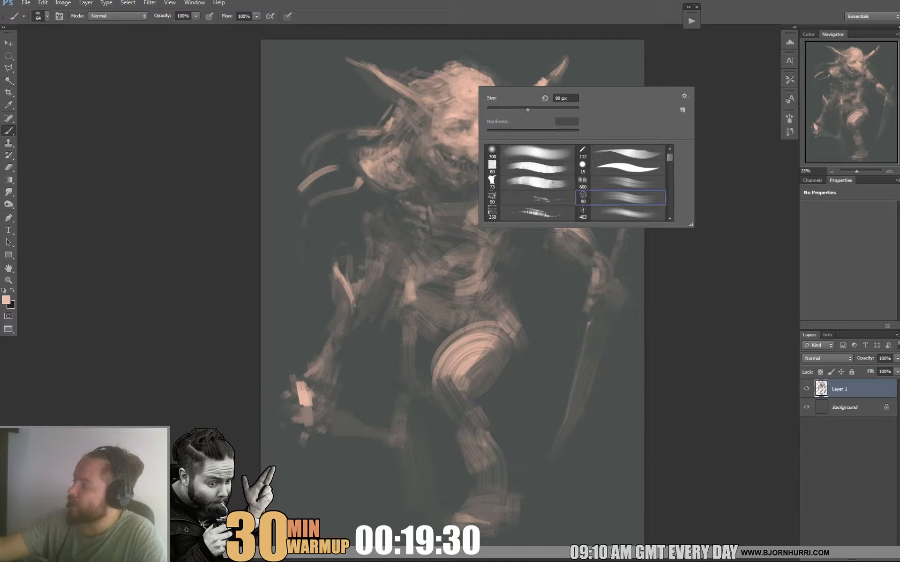
left_click(492, 182)
left_click(495, 110)
key("Return")
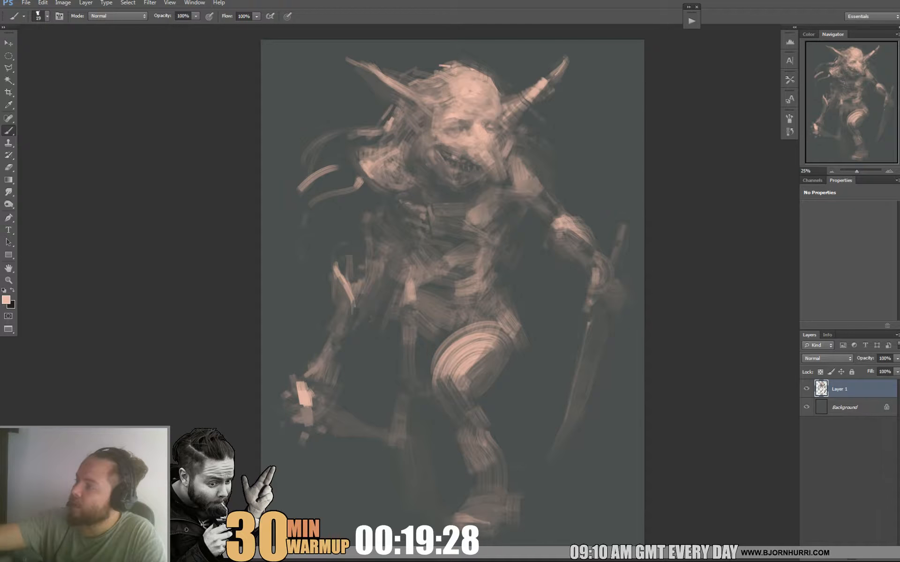
left_click(445, 73, "alt")
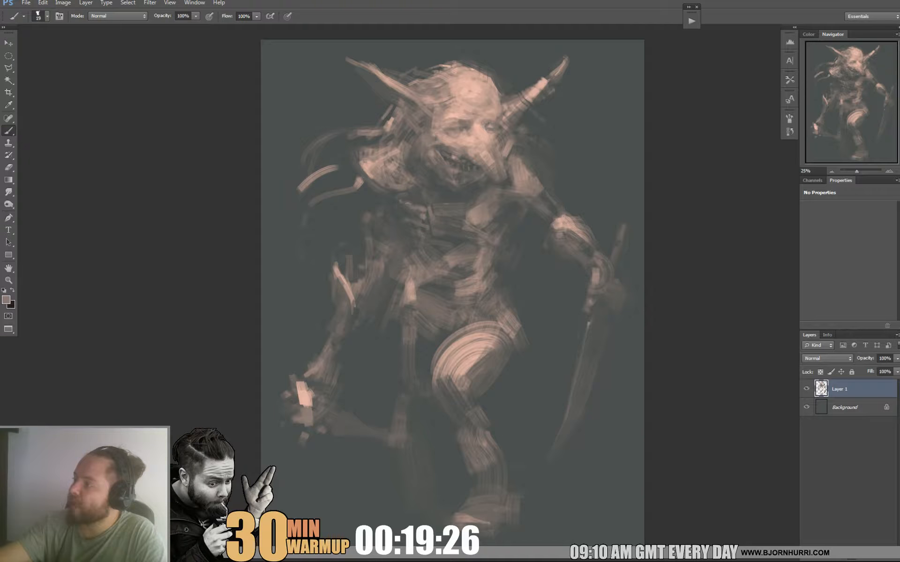
left_click(445, 66, "alt")
left_click_drag(447, 70, 456, 66)
left_click(471, 80, "alt")
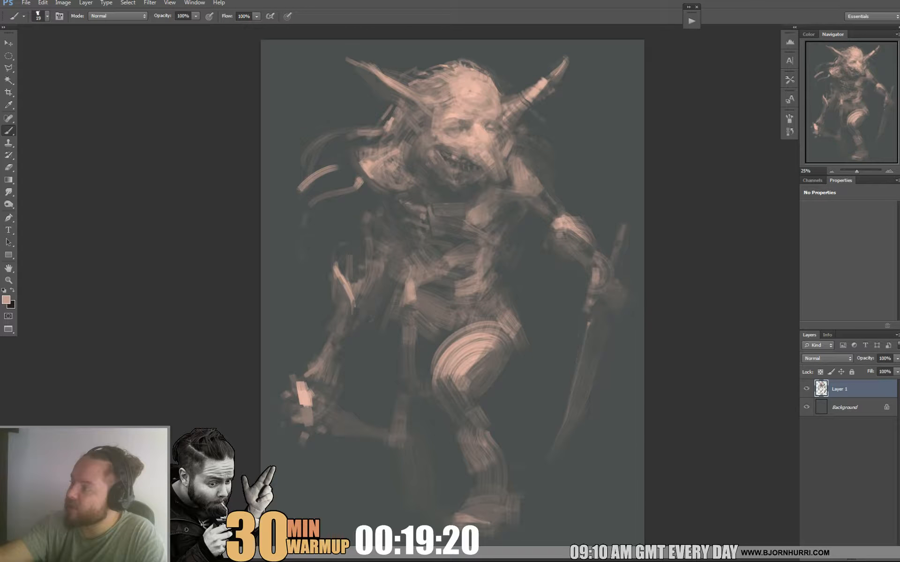
Break up the outline of the crown with fine dark and light hair strands between the ear and the horn.
left_click(422, 77, "alt")
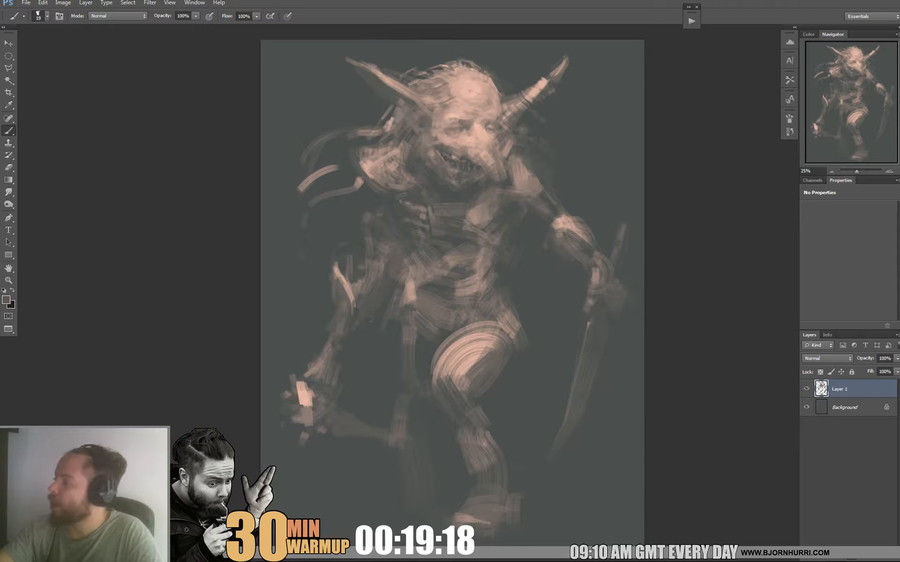
left_click(360, 292, "alt")
left_click(410, 370, "alt")
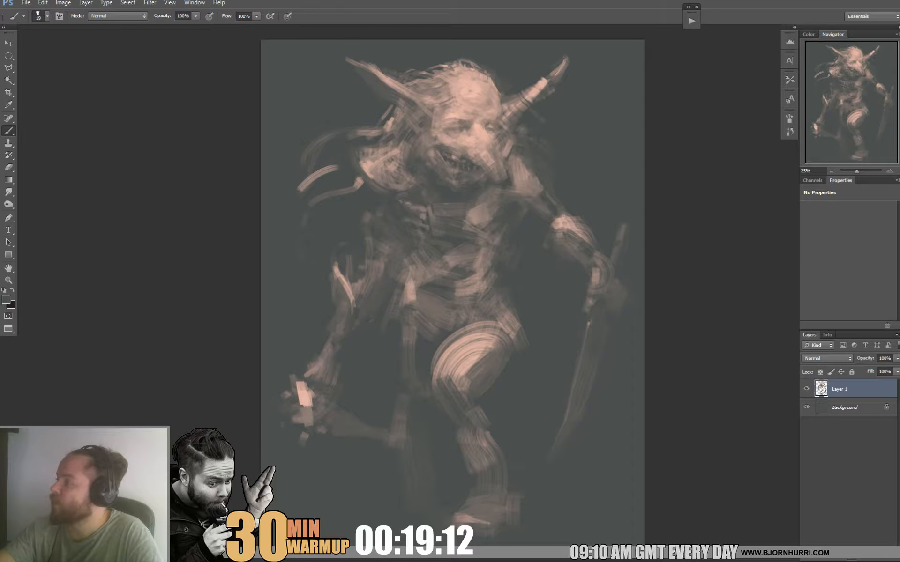
left_click(467, 71, "alt")
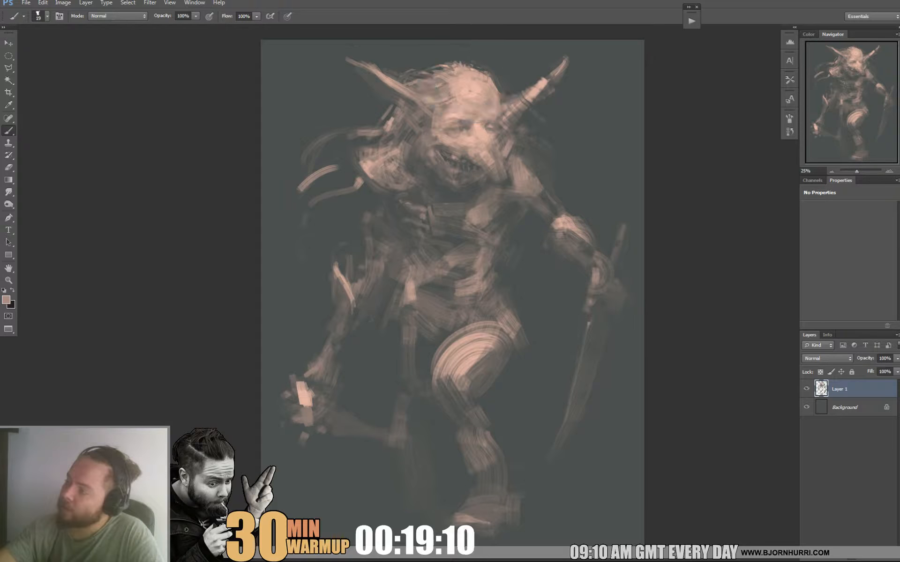
left_click_drag(486, 71, 480, 68)
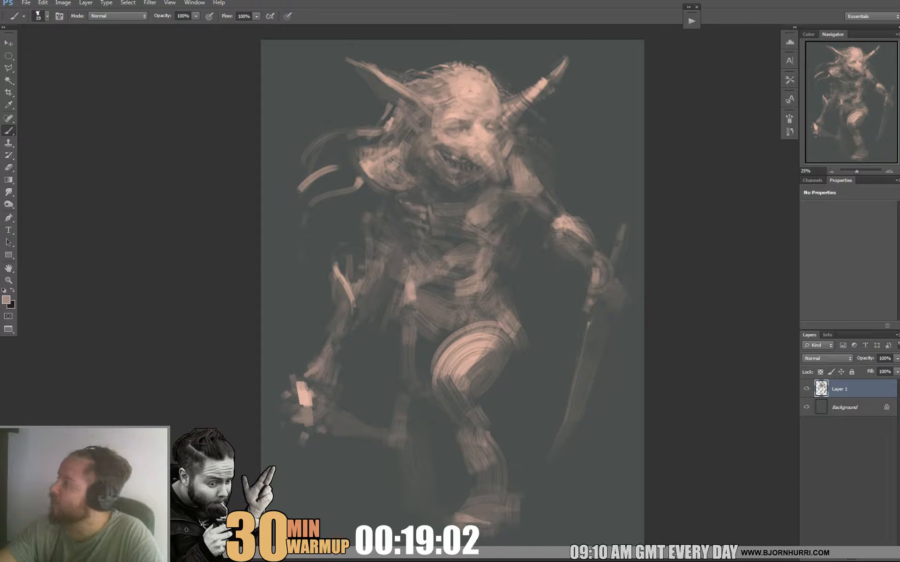
Repaint the upper flowing hair lock behind the long ear with dark edges and light strands.
left_click(351, 138, "alt")
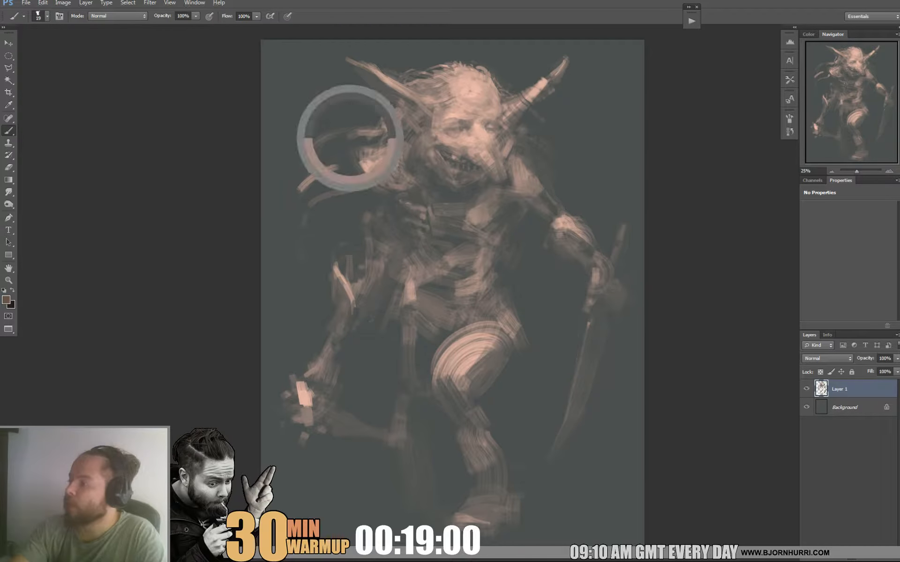
left_click(322, 156, "alt")
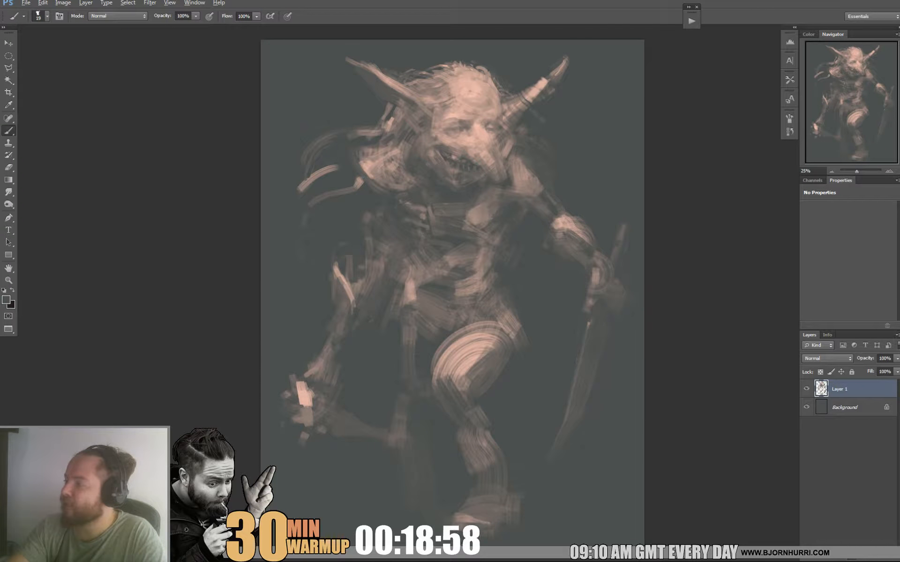
left_click(352, 185, "alt")
left_click(388, 123, "alt")
left_click_drag(393, 119, 329, 133)
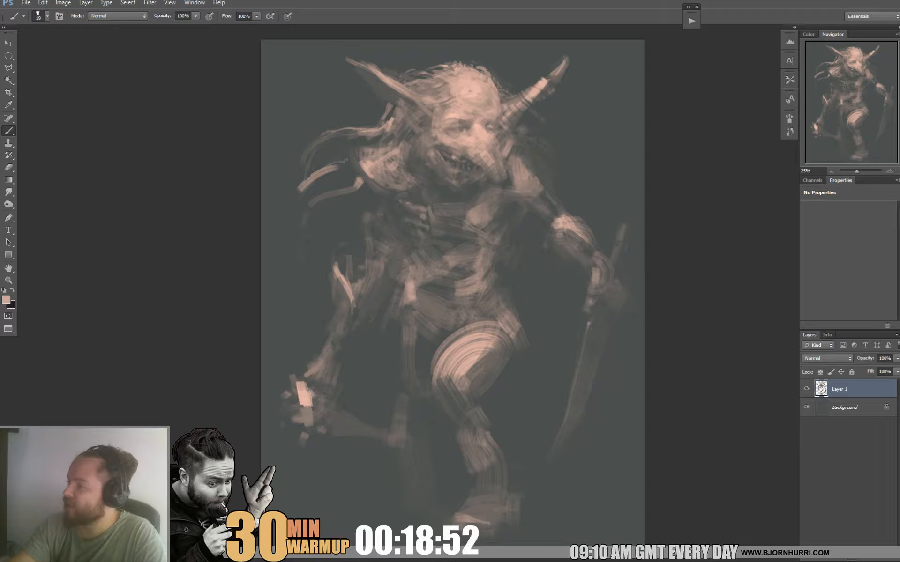
Extend the middle flowing hair lock into a longer, tapered, curved tip.
mouse_move(347, 160)
left_mouse_down()
mouse_move(295, 193)
mouse_move(291, 211)
mouse_move(337, 168)
left_mouse_up()
left_click(300, 193, "alt")
left_click(306, 191, "alt")
left_click(340, 162, "alt")
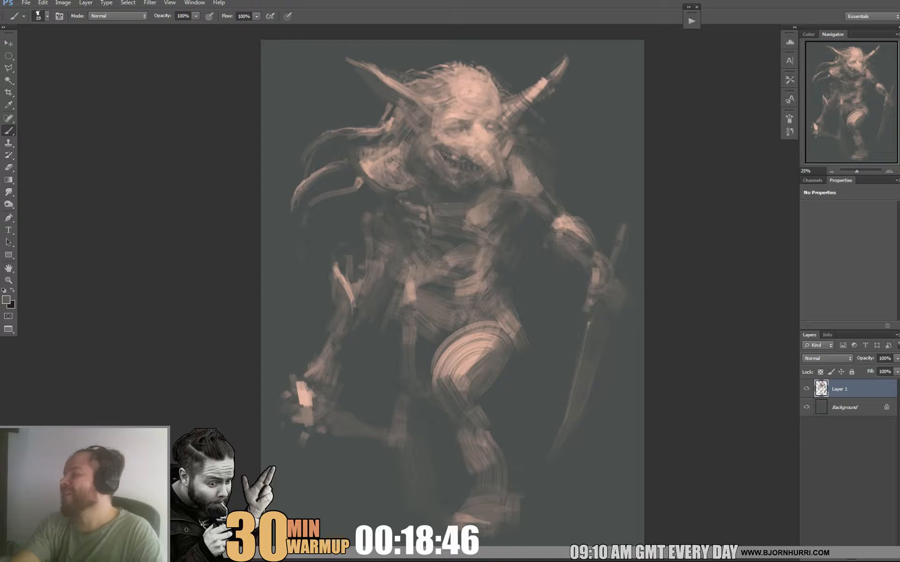
Set the brush size to 75 px and thin and fade the lowest hair lock with dark and muted tones.
left_click(359, 179, "alt")
left_click(352, 178, "alt")
left_click(359, 181, "alt")
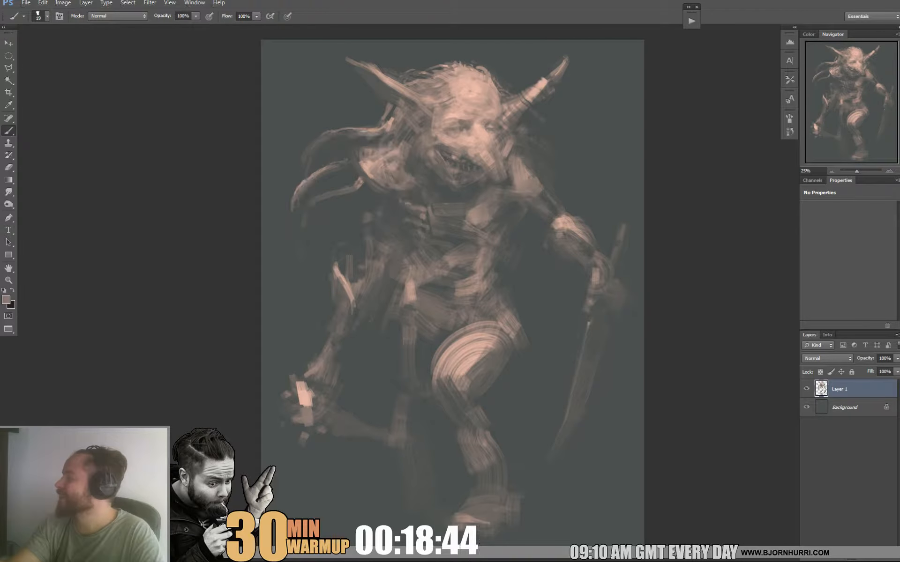
right_click(370, 186)
type("75")
key("Return")
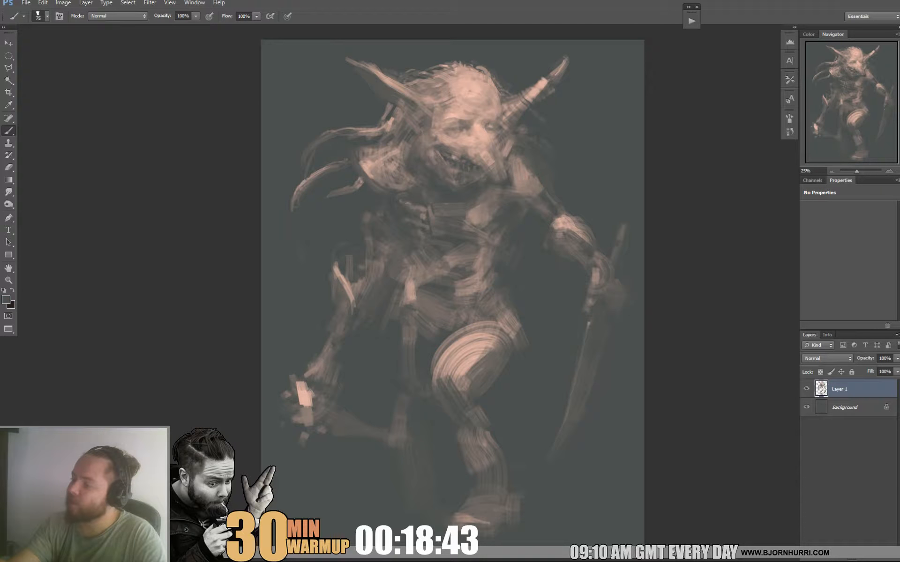
left_click(356, 186, "alt")
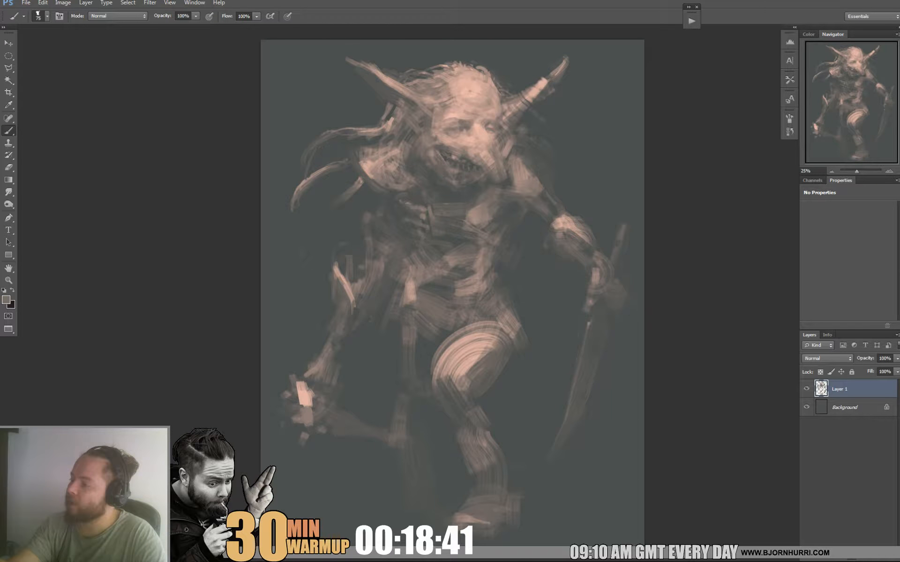
left_click(330, 225, "alt")
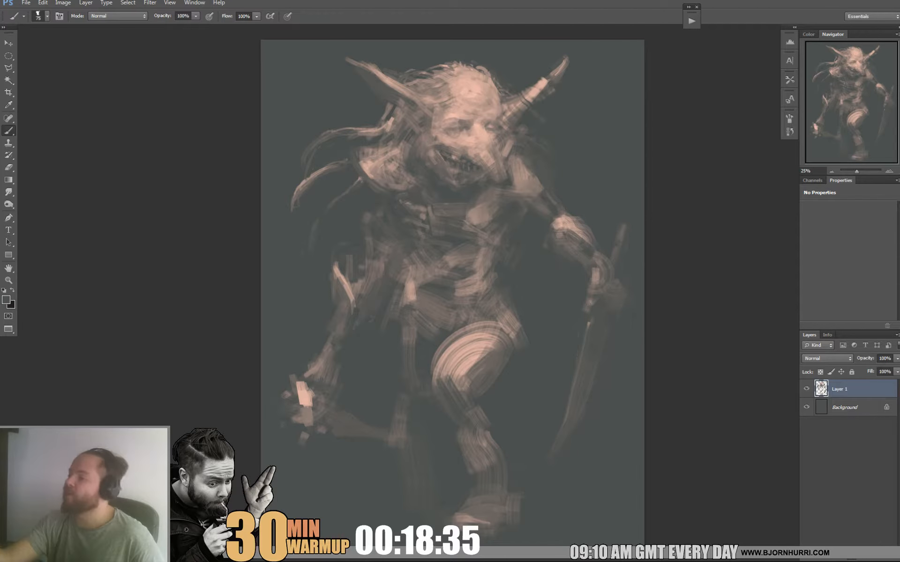
Reduce the brush size to 8 px and add fine light strands to the lowest hair lock.
right_click(366, 201)
left_click(359, 181)
right_click(395, 179)
left_click(407, 200)
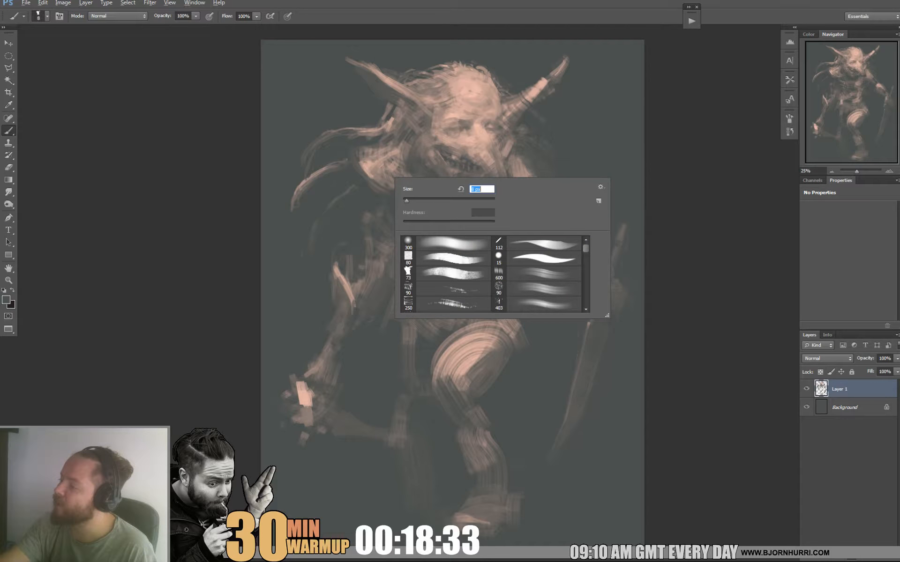
left_click(366, 160, "alt")
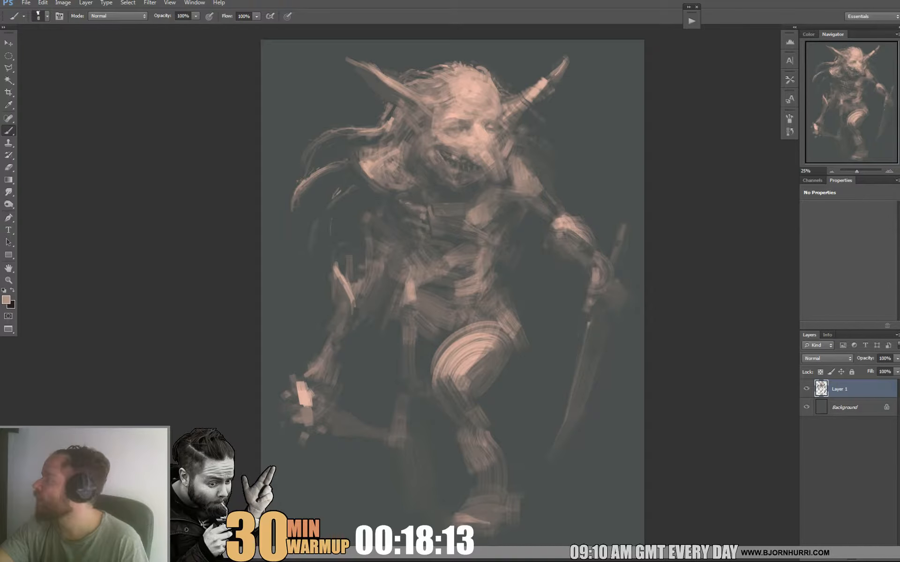
Set the brush size to 27 px and add hair strokes beside the ear and a thin curved strand below the horn.
right_click(459, 83)
left_click(480, 106)
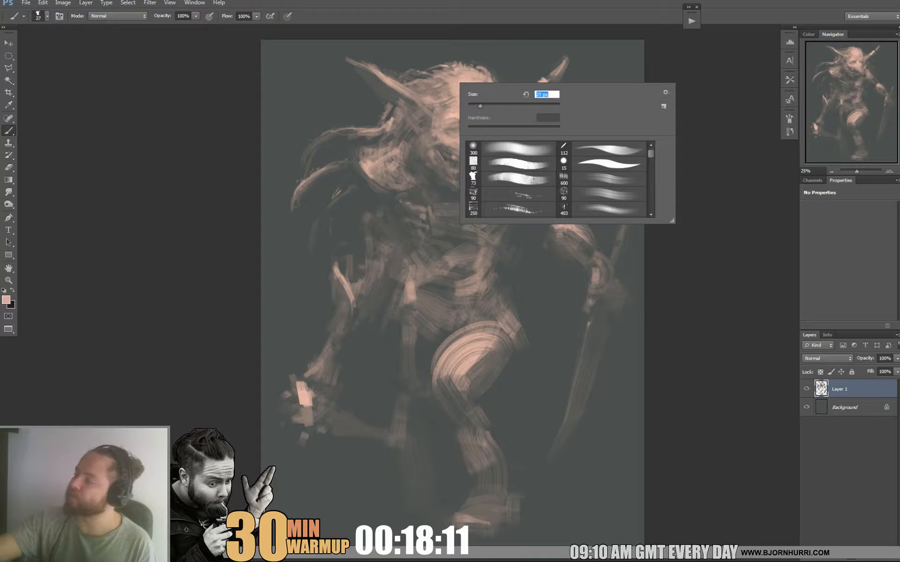
left_click_drag(425, 84, 410, 92)
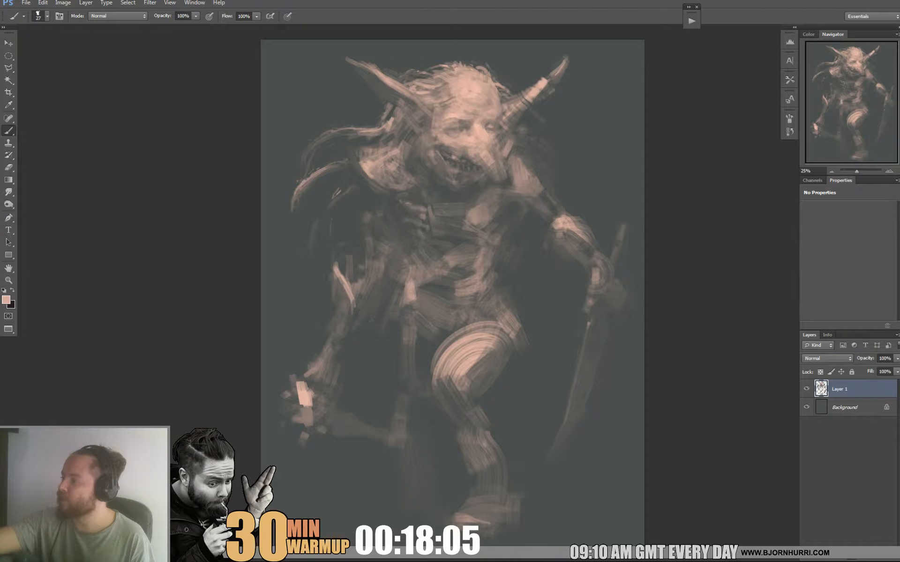
left_click(561, 136, "alt")
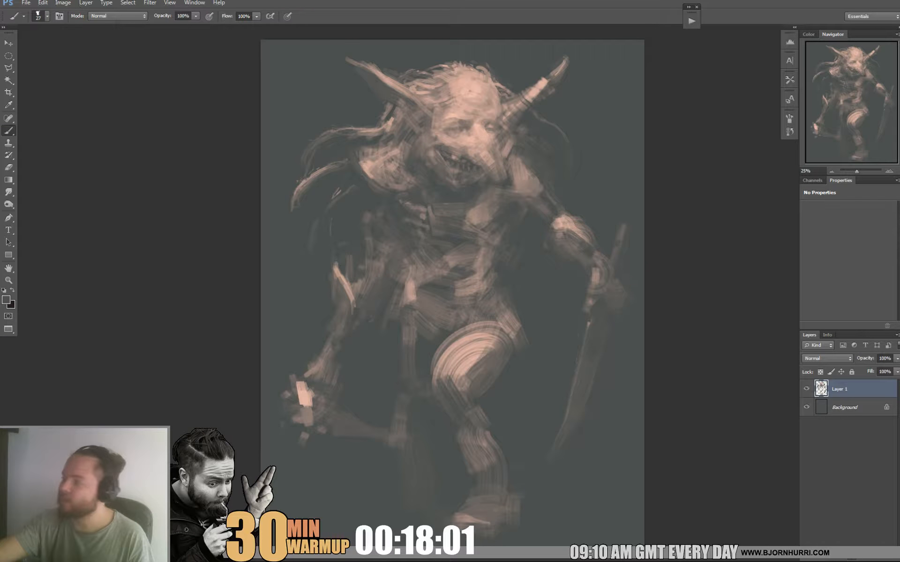
Reduce the brush size to 19 px, darken the eyes and define the long pointed nose above the toothed mouth.
right_click(469, 122)
left_click_drag(489, 145, 486, 145)
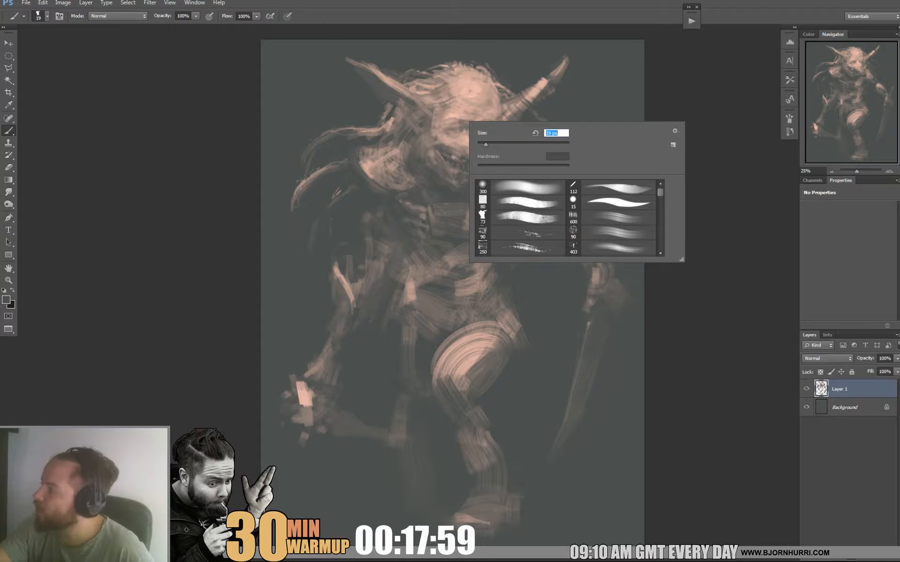
key("Return")
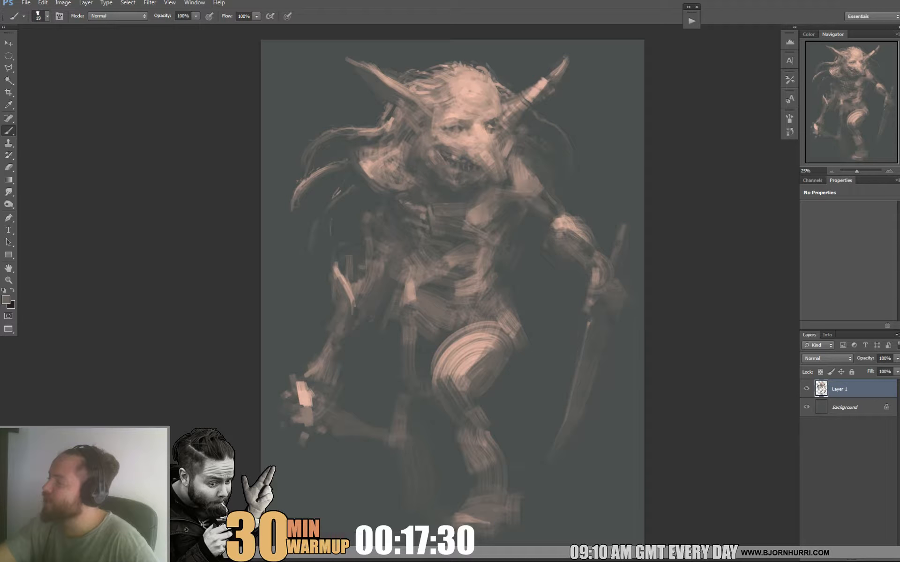
left_click(491, 156, "alt")
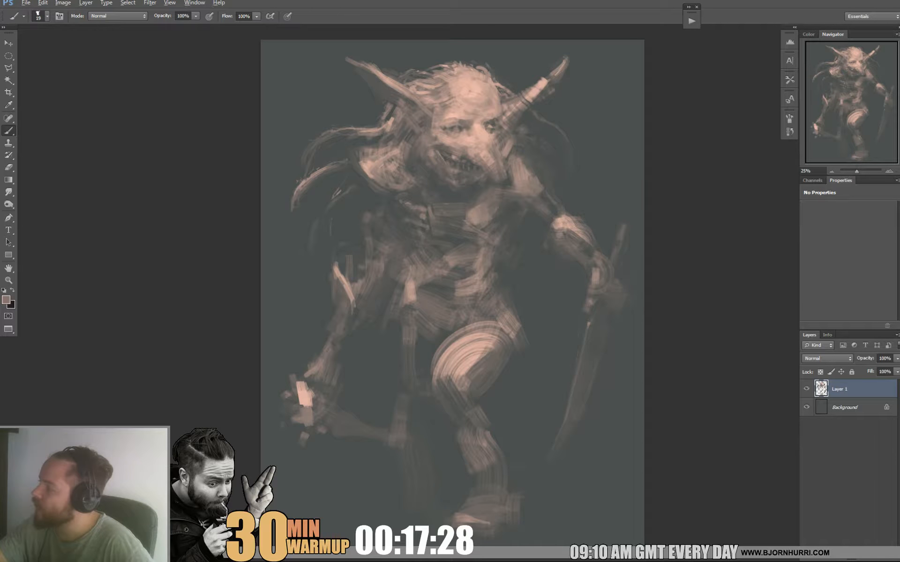
left_click(505, 184, "alt")
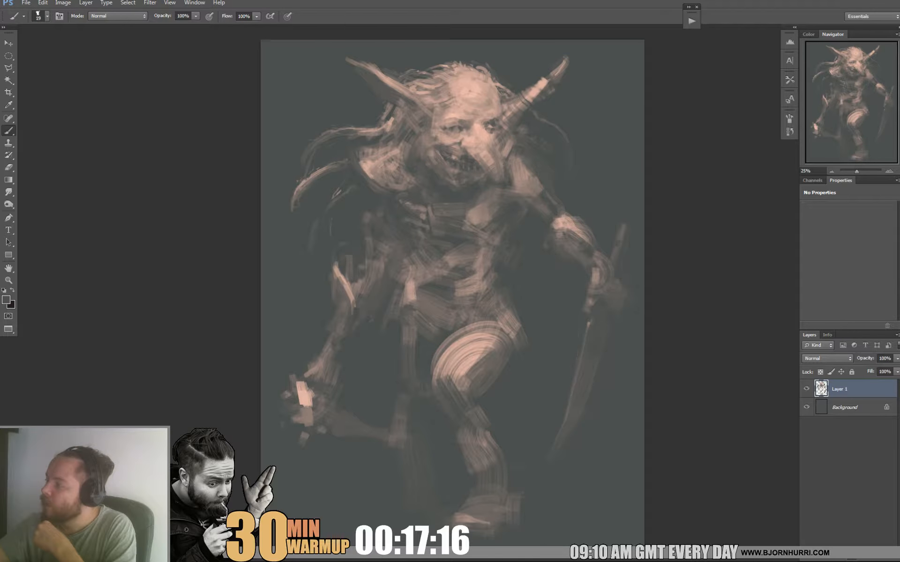
left_click(483, 88, "alt")
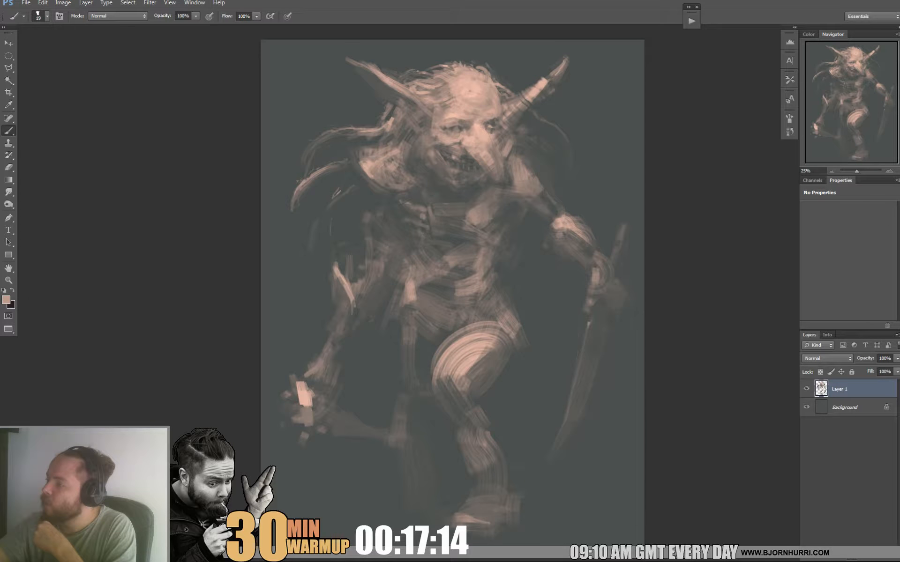
Refine the creature's forehead, brow, eyes and upper cheek with small light and muted strokes sampled from the painting.
left_click(474, 94, "alt")
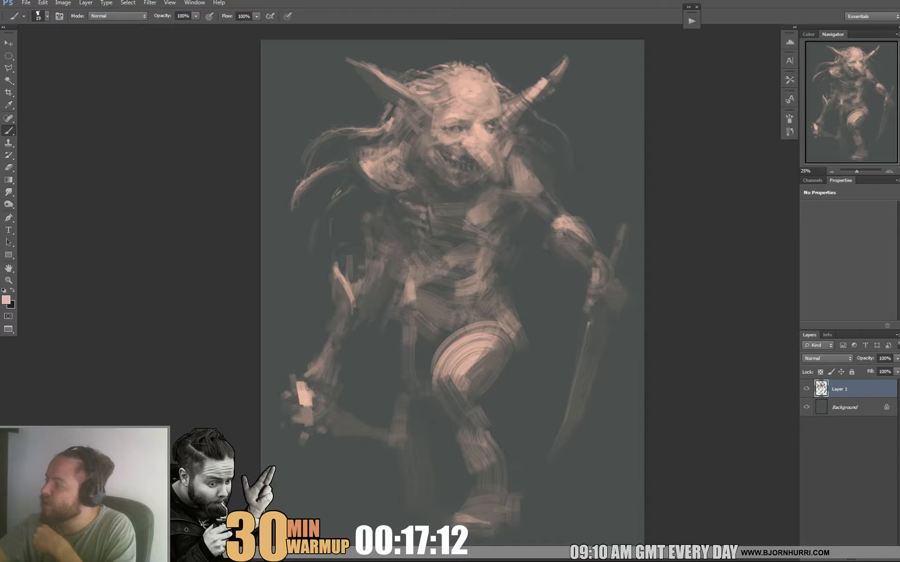
left_click(485, 146, "alt")
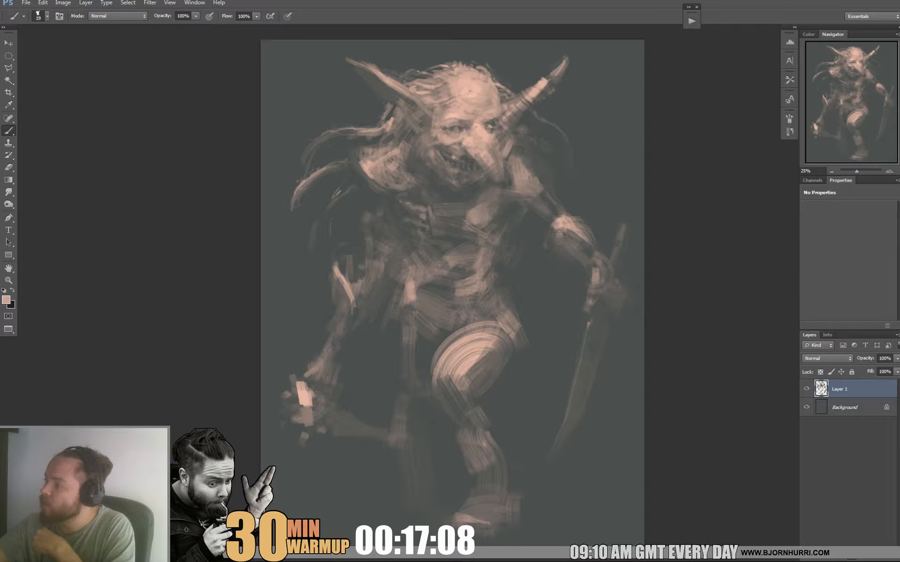
left_click(442, 128, "alt")
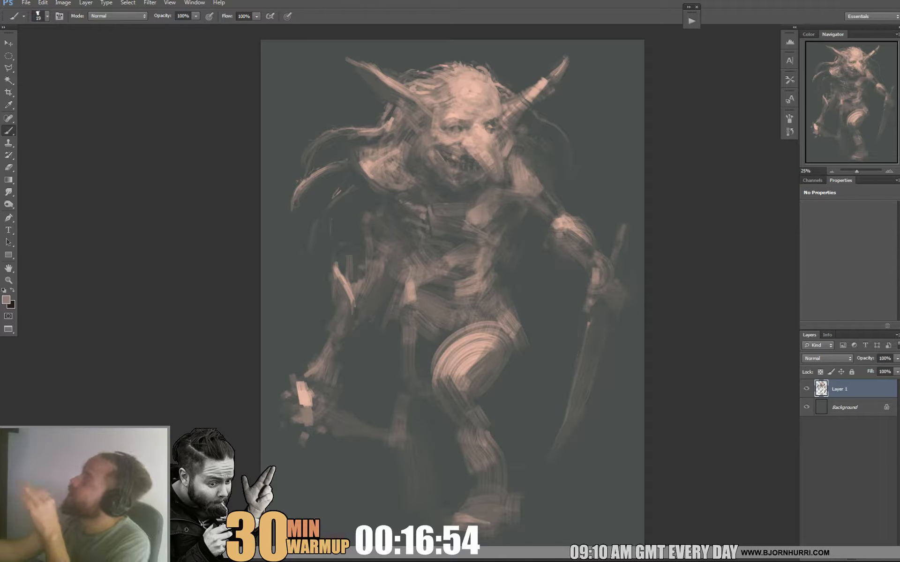
left_click(432, 110, "alt")
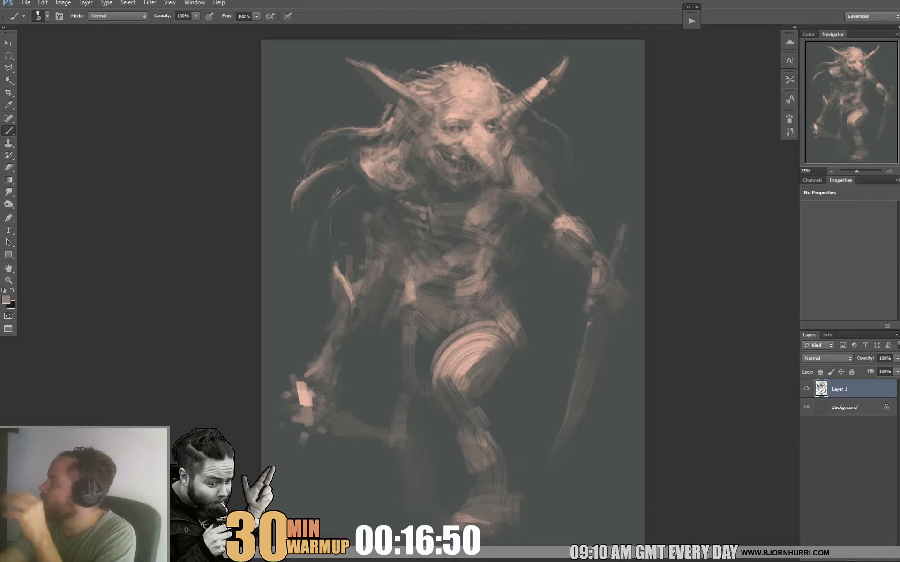
left_click(454, 114, "alt")
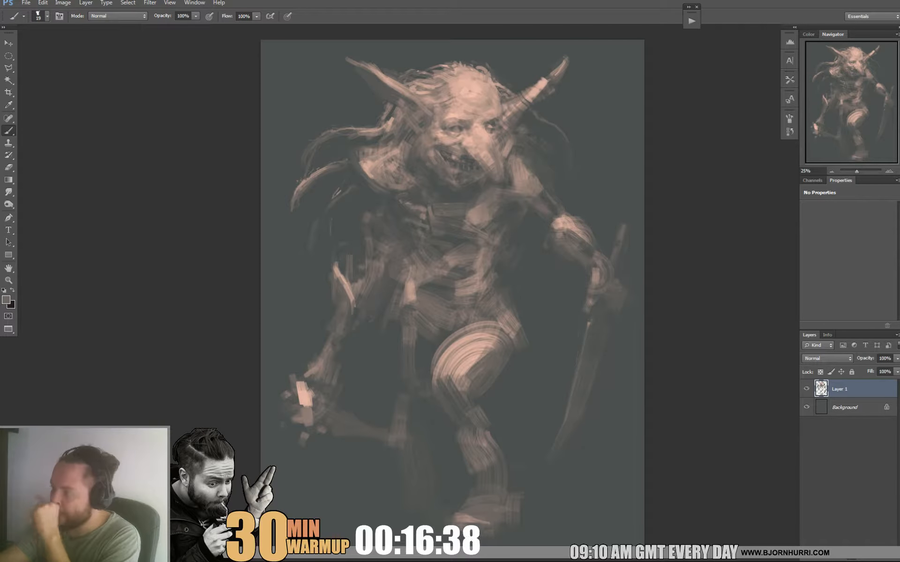
left_click(470, 90, "alt")
left_click(438, 136, "alt")
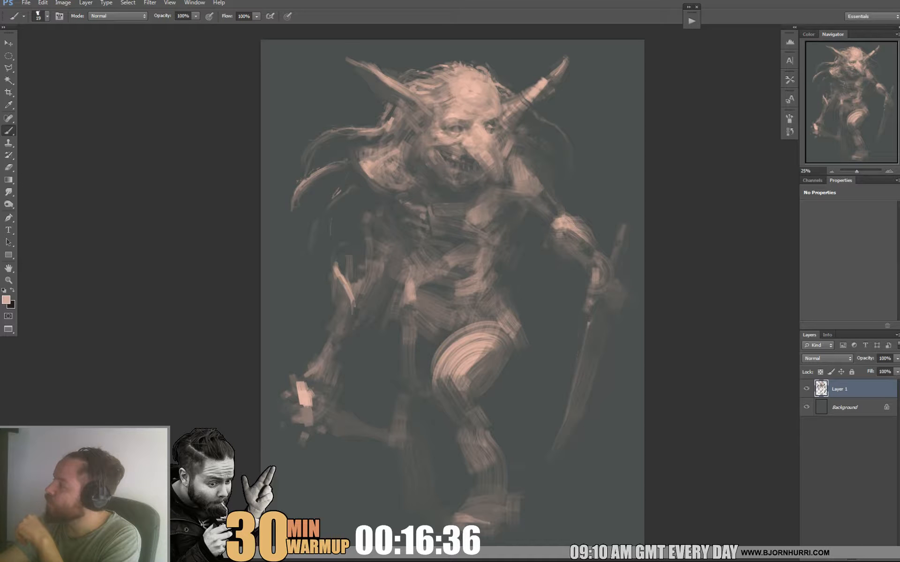
Shape the grinning mouth, lower lip and chin with alternating light skin tones and dark shadow tones.
left_click(488, 368, "alt")
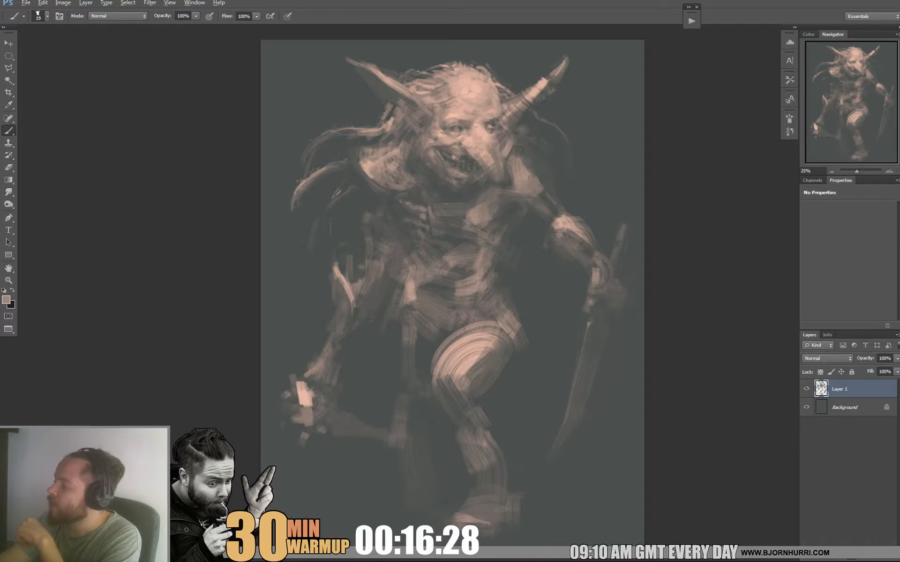
left_click(459, 174, "alt")
left_click(467, 136, "alt")
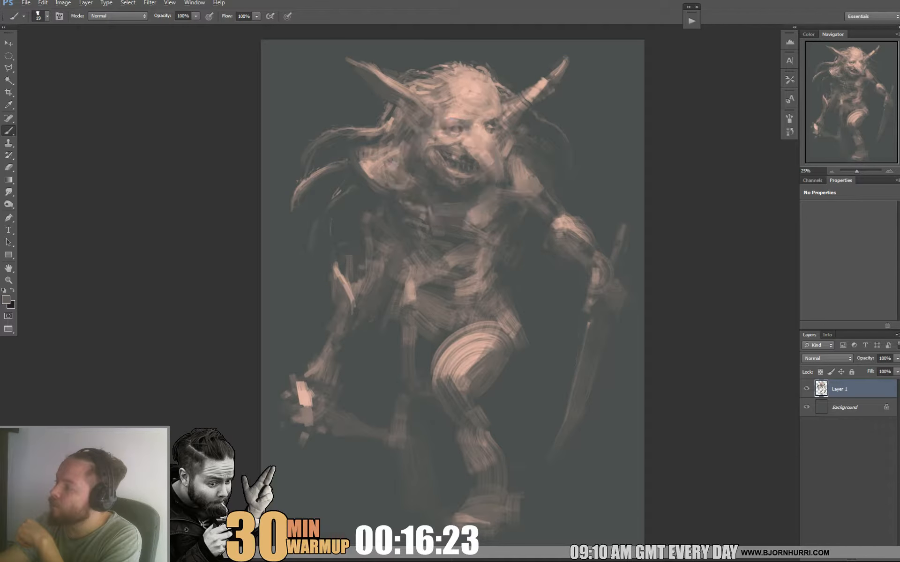
left_click(452, 171, "alt")
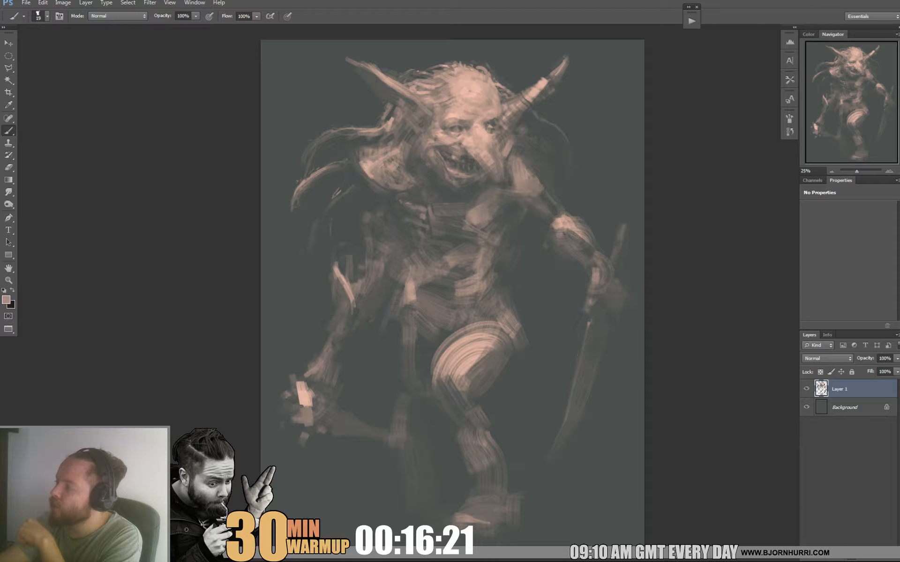
left_click(442, 174, "alt")
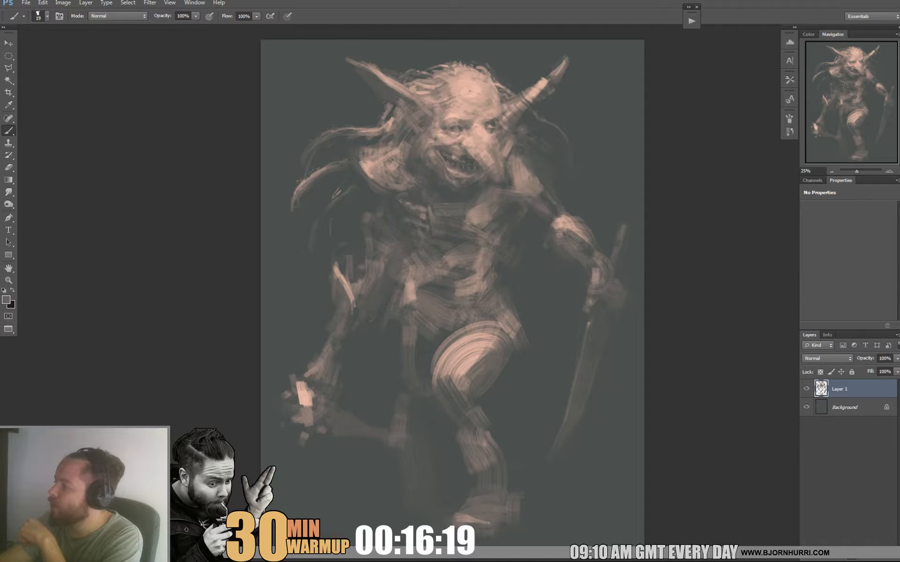
left_click(446, 174, "alt")
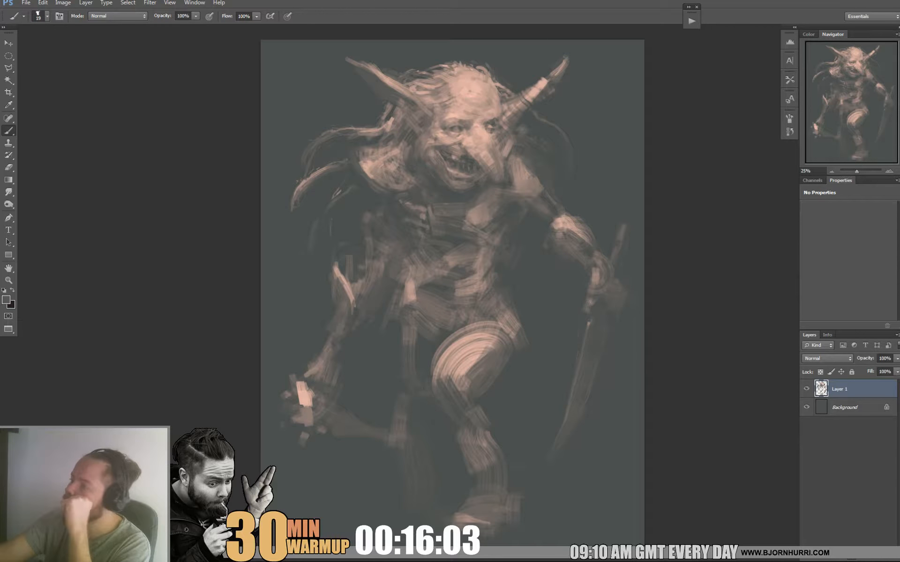
Set the brush size to 50 px and rework the hair and shoulder below the long ear with dark and light tones.
left_click(386, 148, "alt")
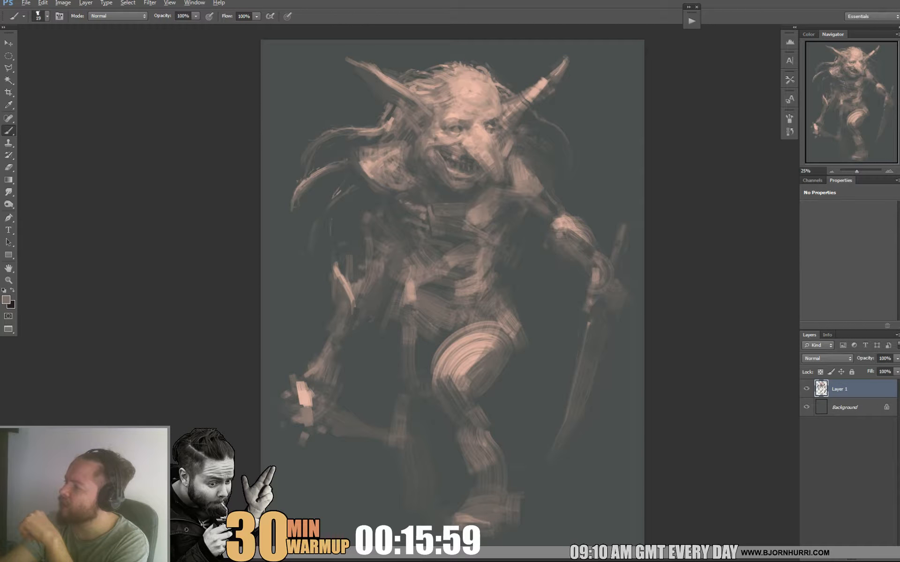
right_click(424, 162)
double_click(438, 256)
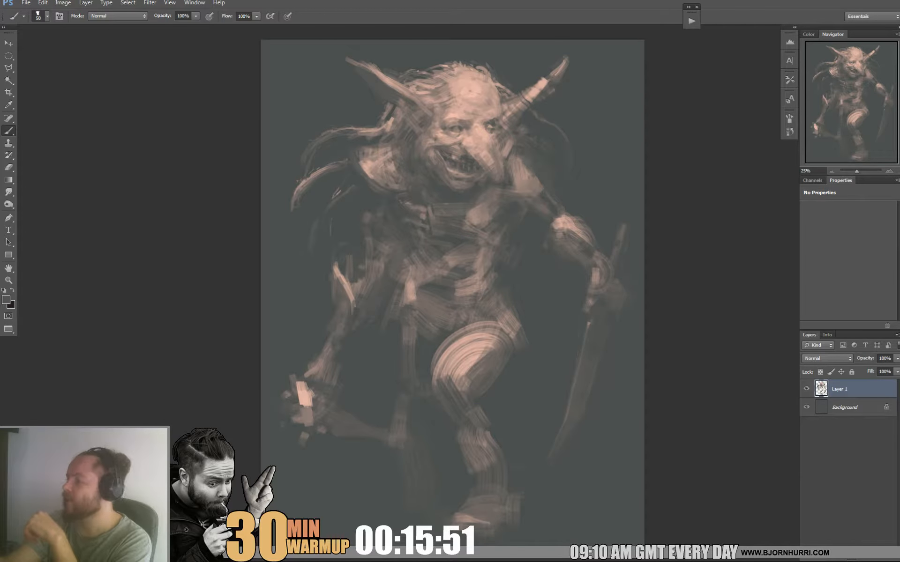
left_click(387, 157, "alt")
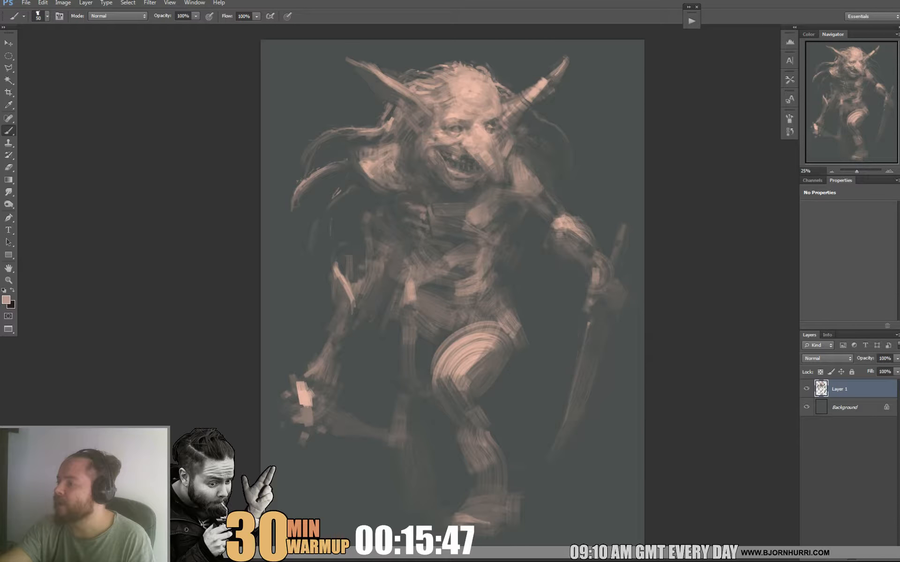
left_click(400, 146, "alt")
Set the brush size to 26 px and paint muted hair strands between the nose-side cheek and the blade arm's shoulder.
right_click(439, 145)
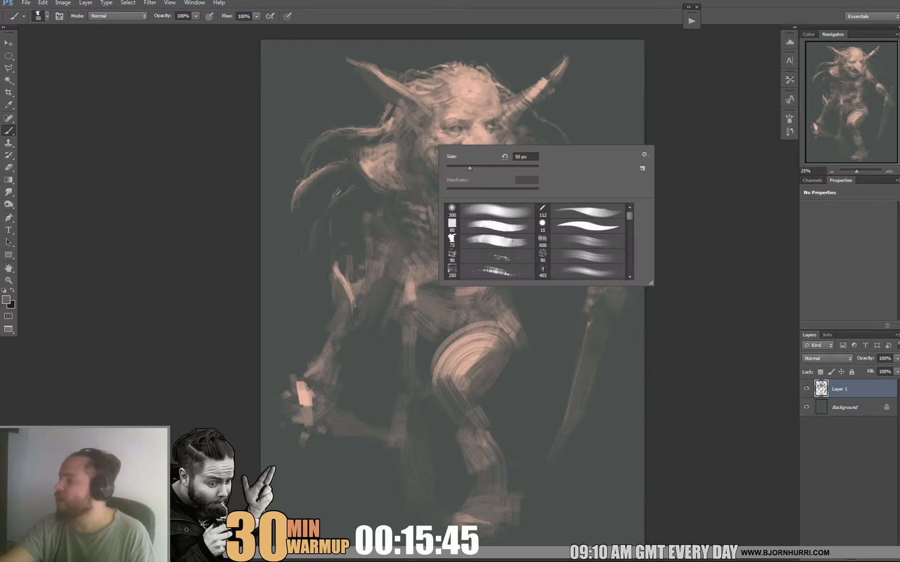
type("26")
key("Return")
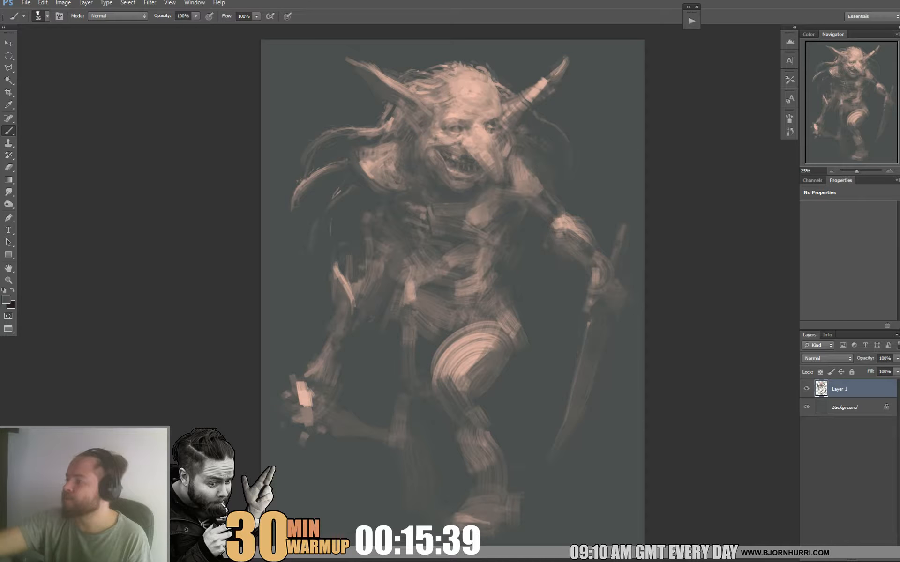
left_click(595, 276, "alt")
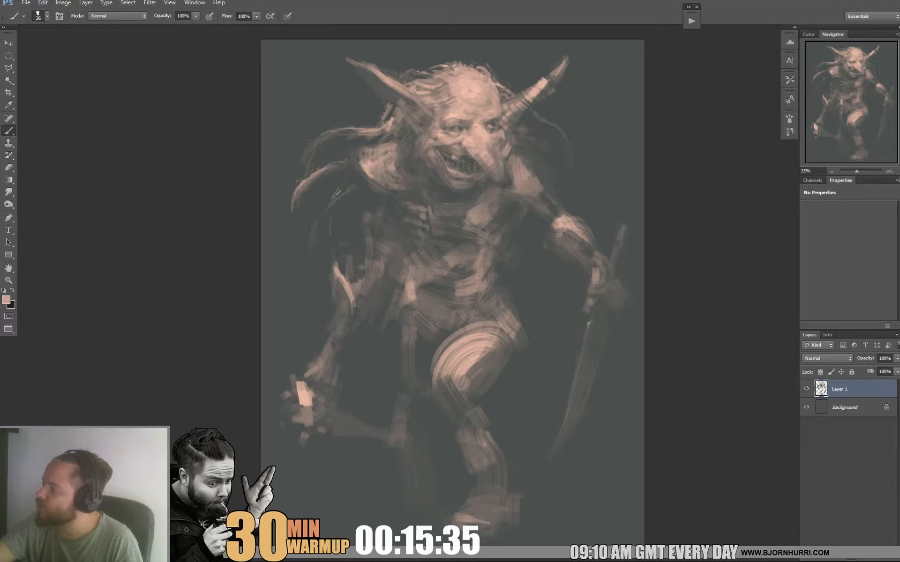
left_click(504, 136, "alt")
left_click(512, 150, "alt")
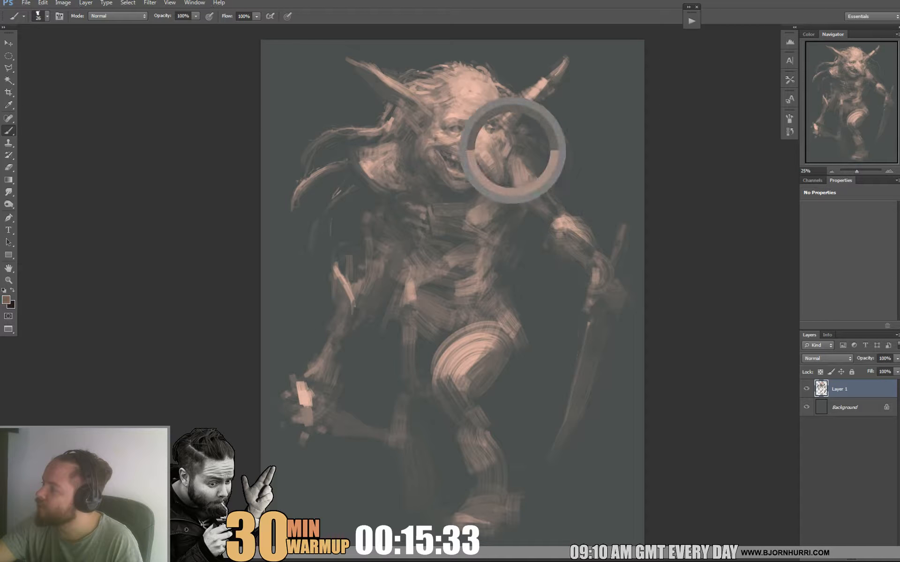
left_click(524, 160, "alt")
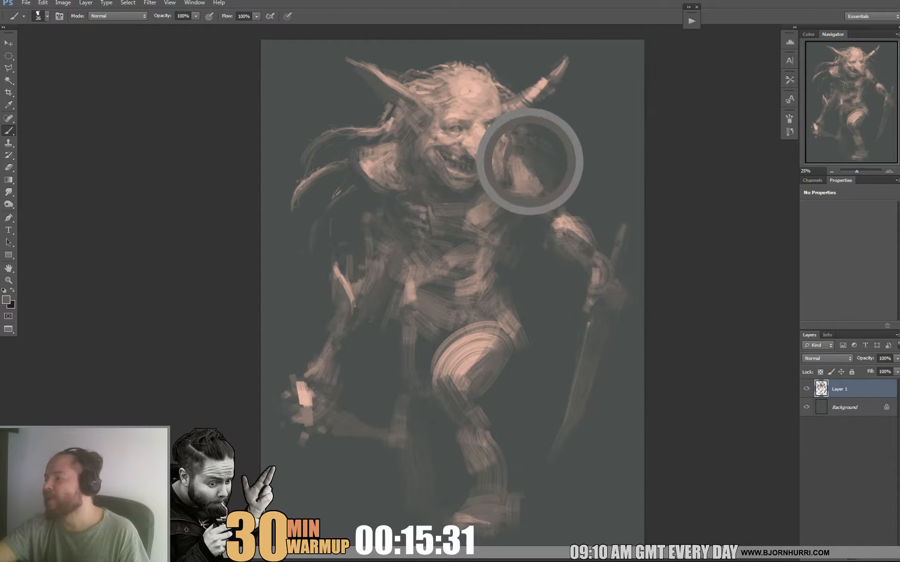
left_click(516, 136, "alt")
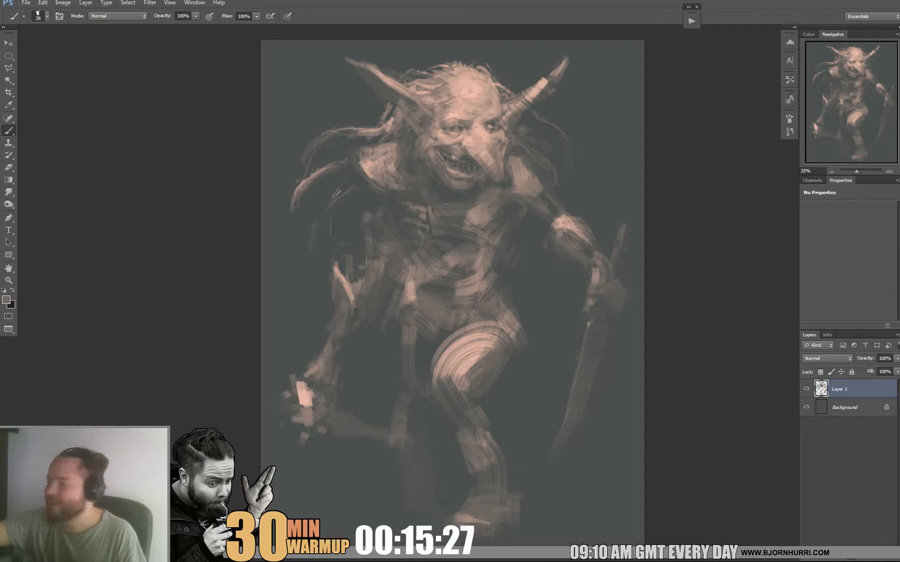
Set the brush size to 82 px and paint out the long flowing hair locks beside the head with the background tone.
right_click(357, 144)
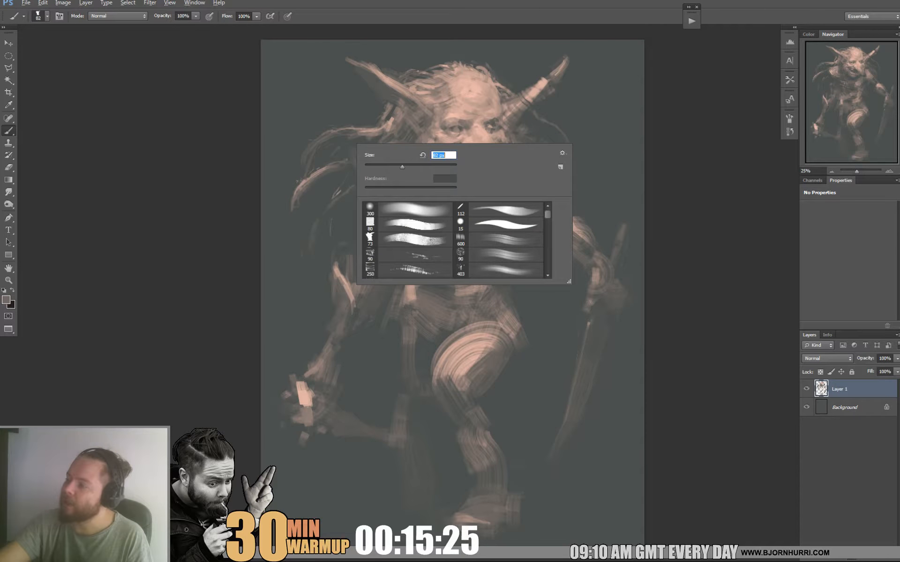
type("82")
key("Return")
left_click_drag(297, 200, 382, 119)
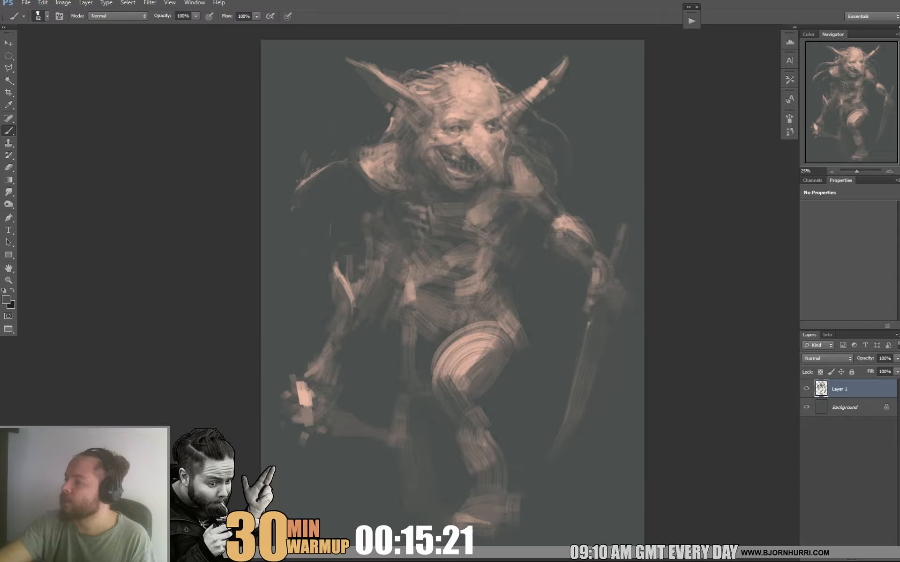
Reduce the brush size to 29 px and add short light hair strands below the long ear.
right_click(532, 171)
left_click(554, 192)
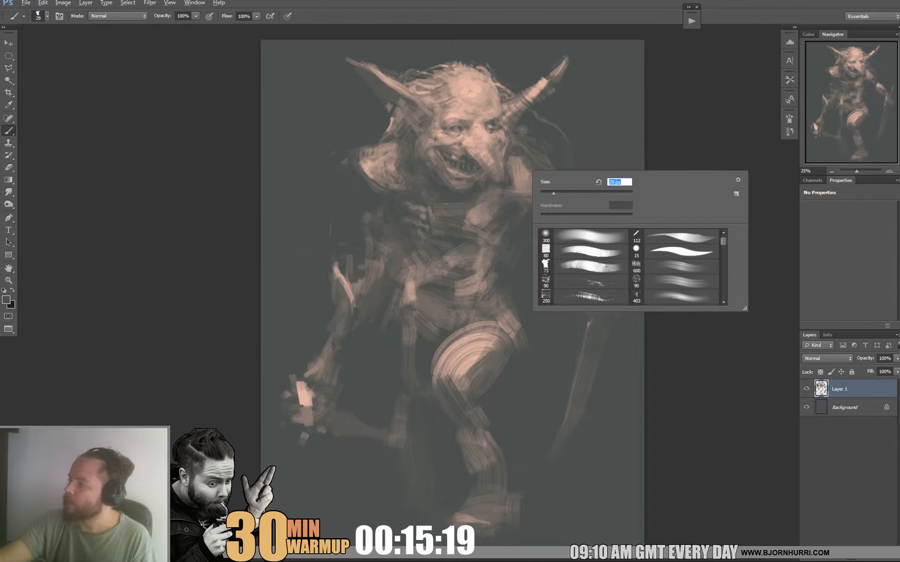
left_click(393, 121, "alt")
left_click_drag(392, 113, 373, 141)
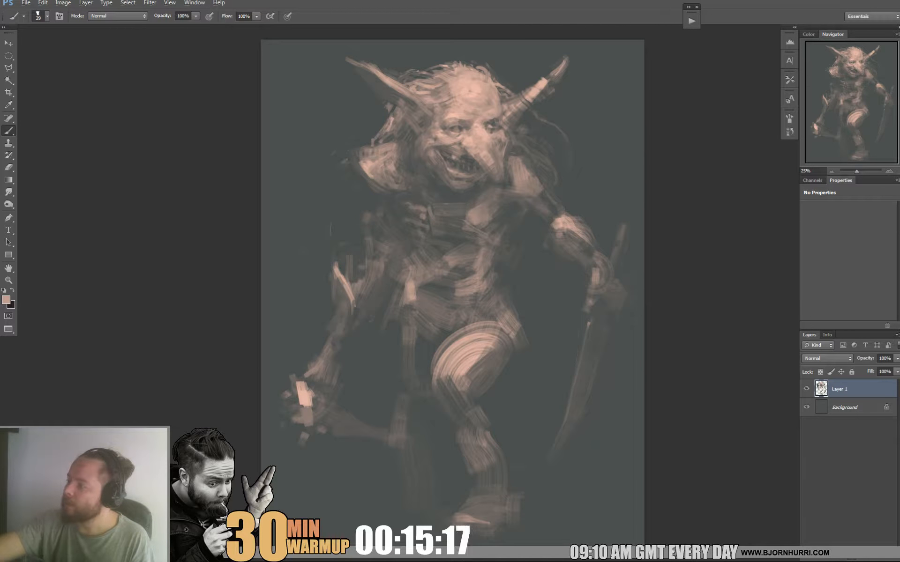
Touch up the brow, reduce the brush size to 15 px and refine the mouth and both eyes with light and dark accents.
left_click_drag(459, 124, 465, 120)
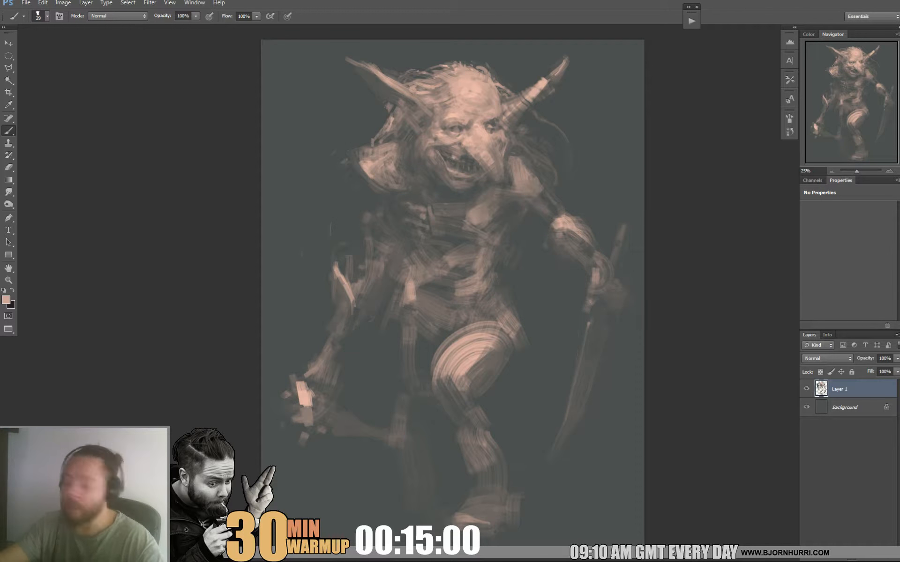
right_click(465, 161)
left_click_drag(485, 186, 479, 186)
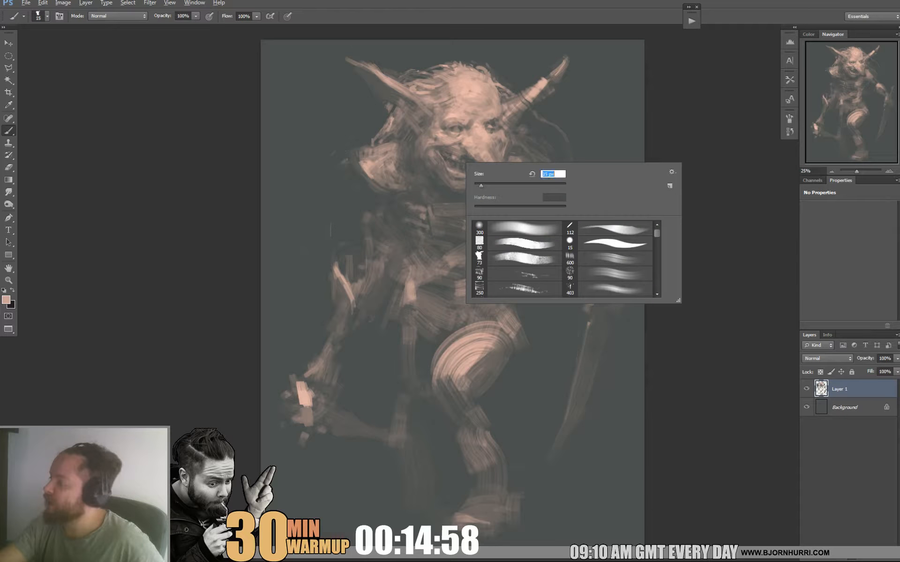
left_click(451, 171, "alt")
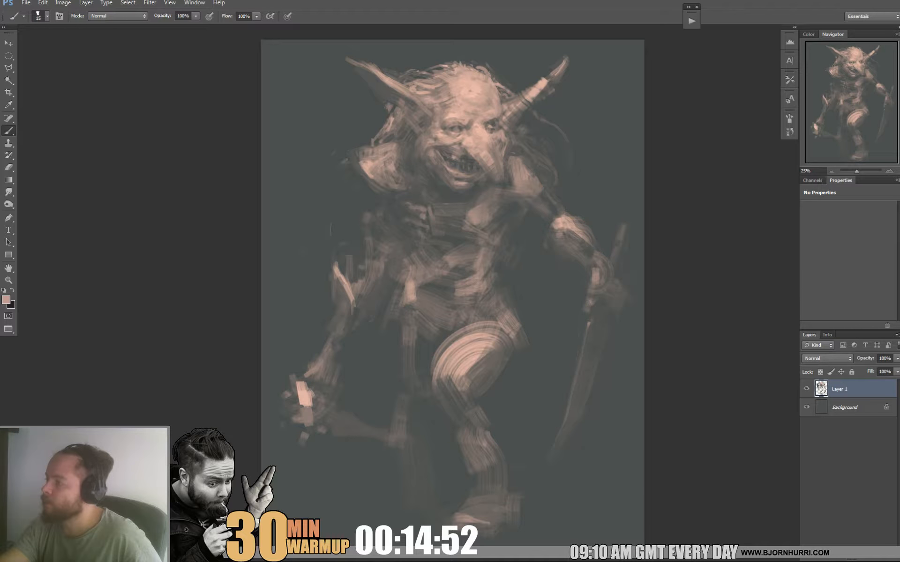
left_click(493, 130, "alt")
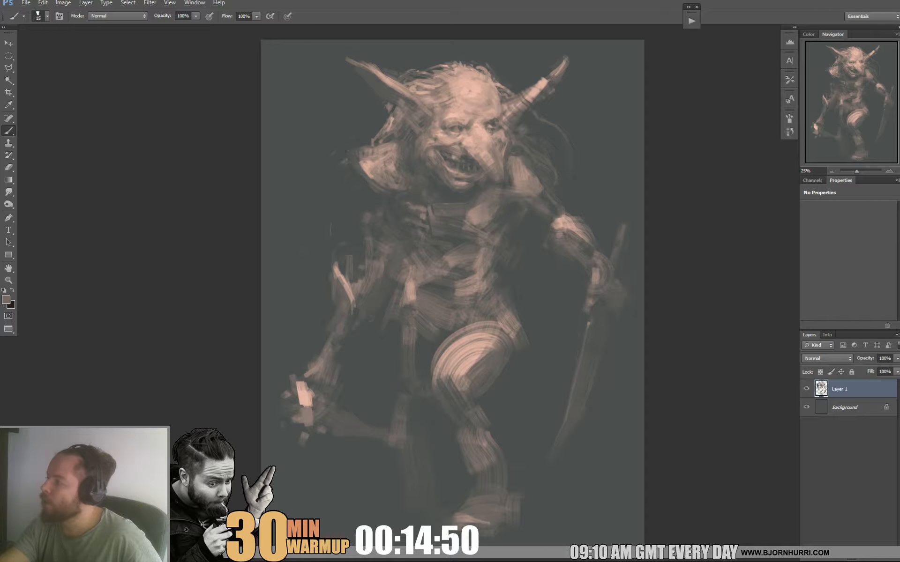
left_click(491, 129, "alt")
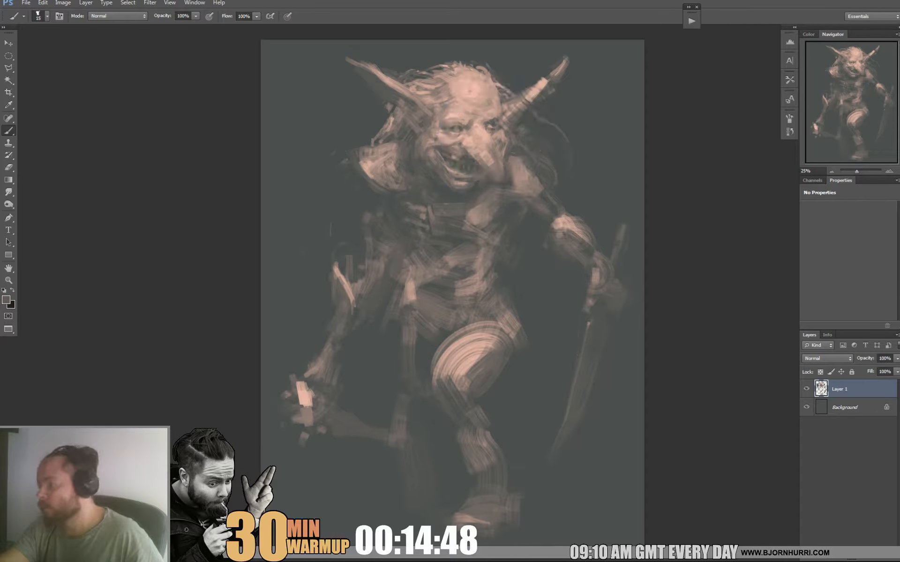
left_click(490, 126, "alt")
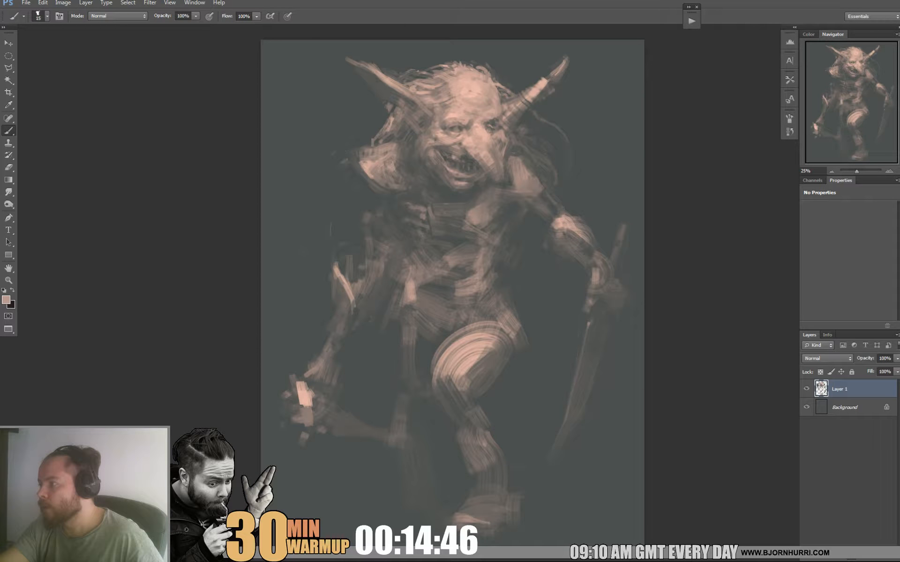
left_click(490, 126, "alt")
left_click_drag(490, 126, 486, 125)
Enlarge the brush and paint a belt around the waist with a slanted textured sheath hanging beside the raised thigh.
right_click(543, 189)
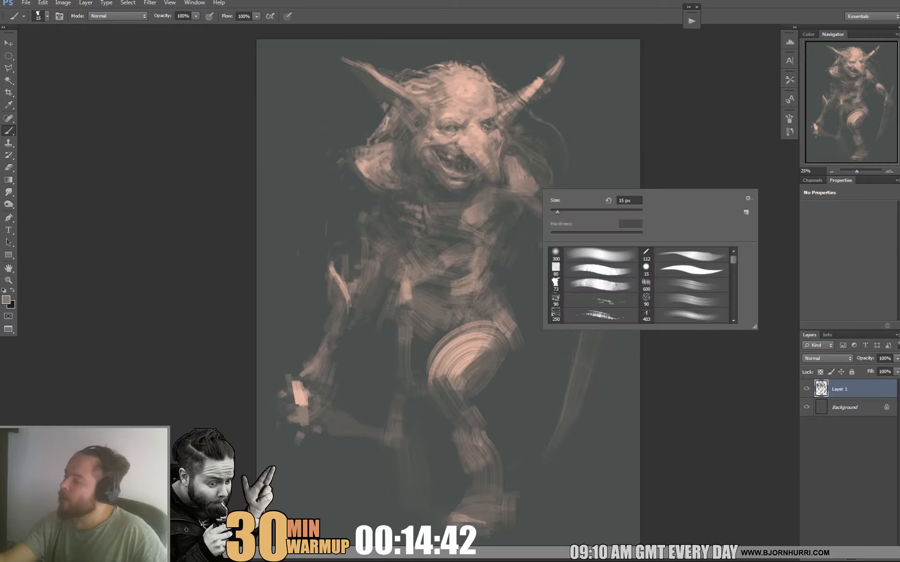
left_click_drag(554, 211, 556, 211)
left_click(434, 294, "alt")
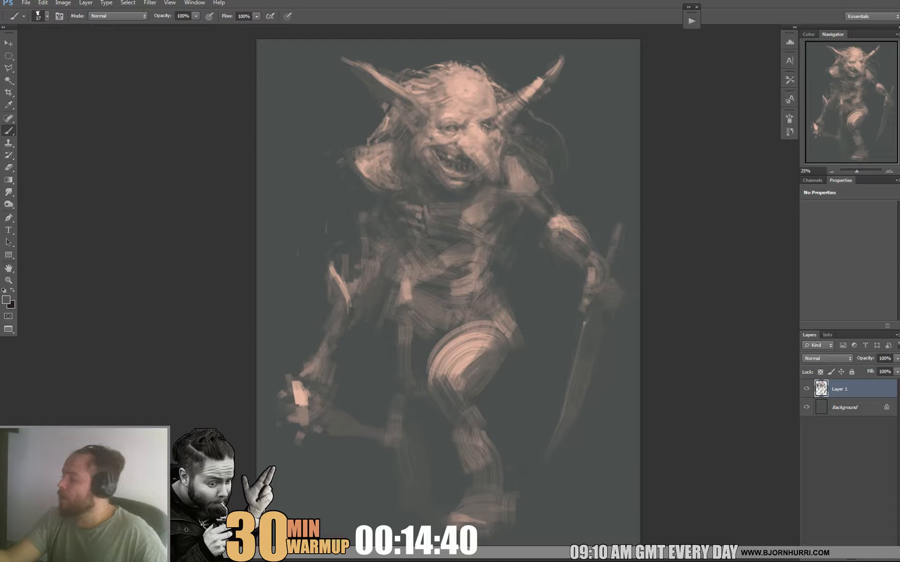
right_click(479, 236)
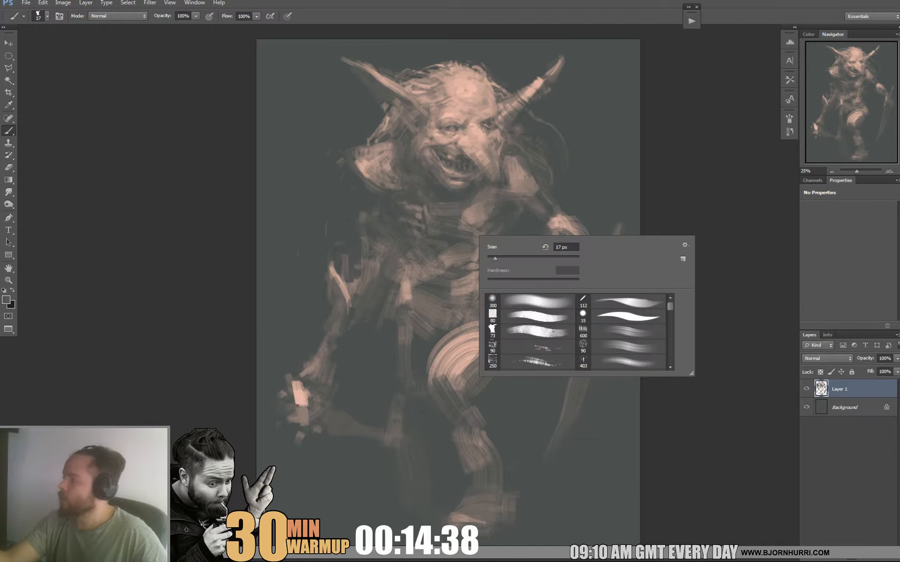
mouse_move(492, 258)
left_mouse_down()
mouse_move(524, 258)
mouse_move(532, 326)
mouse_move(548, 349)
mouse_move(511, 389)
left_mouse_up()
key("Return")
Paint narrow ragged cloth strips hanging from the hip beside the raised leg and soften them with muted tones.
left_click_drag(519, 430, 514, 453)
left_click_drag(522, 390, 521, 426)
left_click_drag(513, 363, 513, 391)
left_click_drag(516, 354, 517, 395)
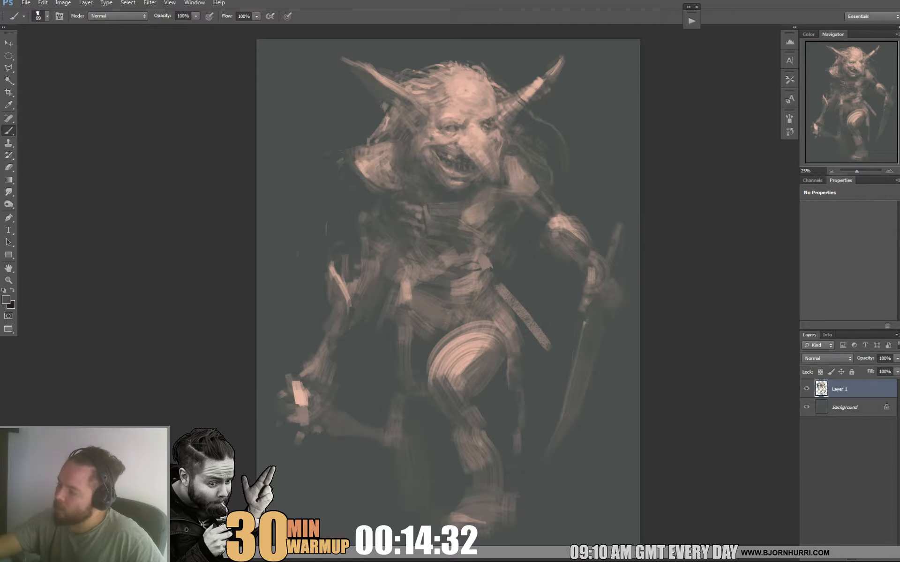
left_click(517, 354, "alt")
mouse_move(514, 329)
left_mouse_down()
mouse_move(515, 353)
mouse_move(515, 329)
left_mouse_up()
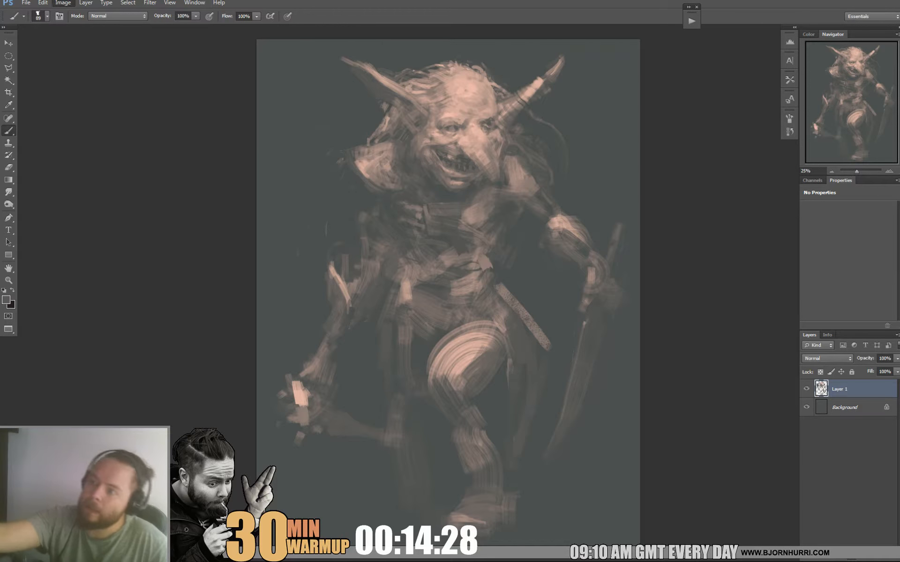
Flip the canvas horizontally and paste a merged copy of the whole painting as a new layer.
left_click(63, 2)
left_click(205, 128)
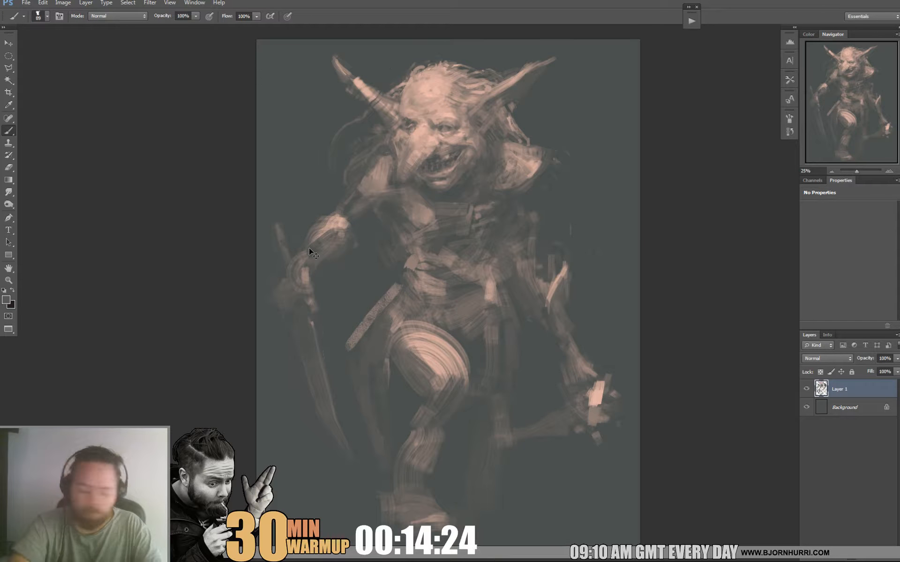
key("ctrl+a")
key("ctrl+shift+c")
key("ctrl+v")
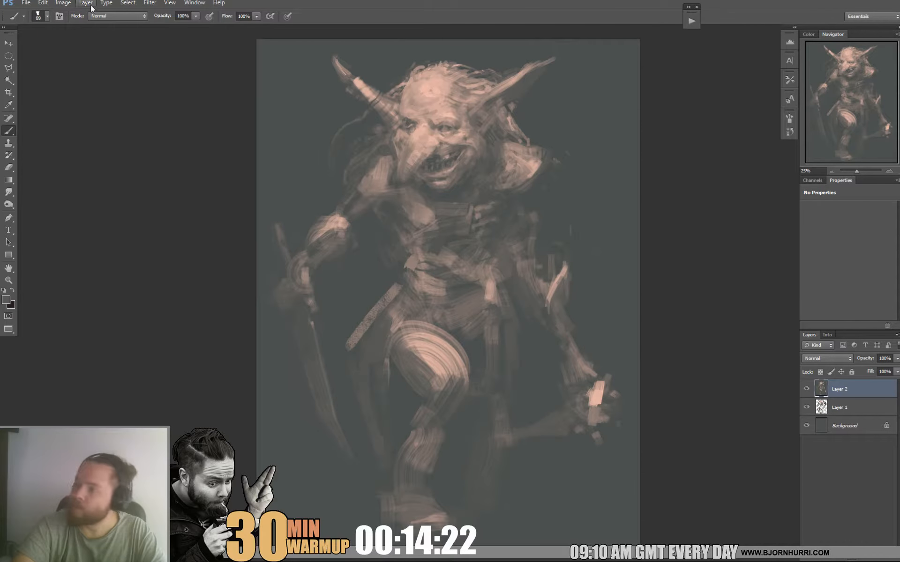
Start the Liquify filter with brush size 2701 and reshape the creature's head, horn, long ear and upper body with broad pushes.
left_click(154, 3)
left_click(176, 68)
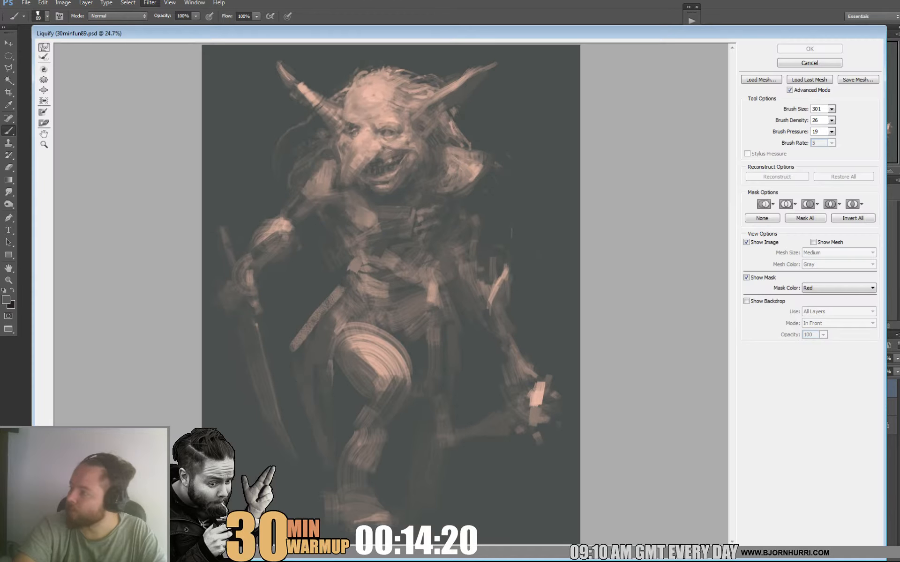
left_click(831, 108)
left_click_drag(786, 121, 793, 120)
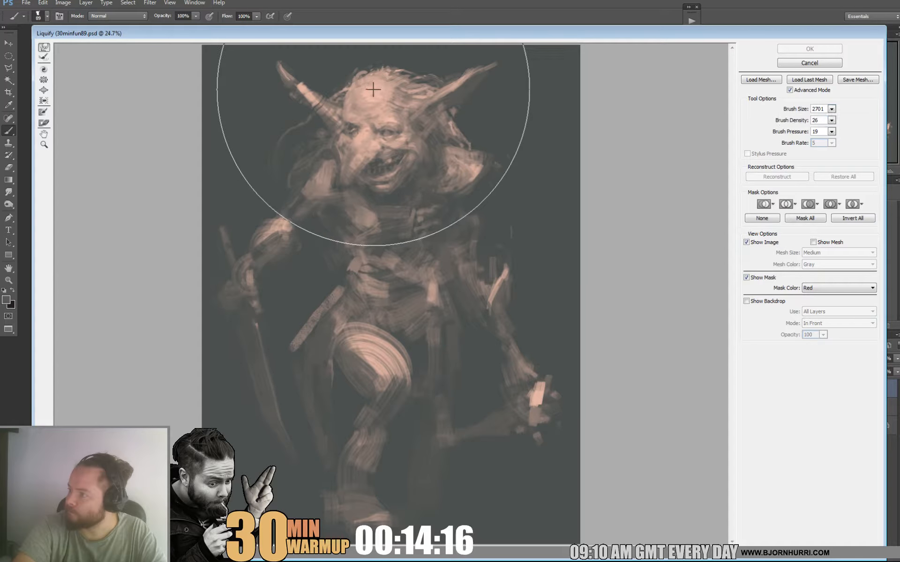
left_click_drag(419, 157, 391, 161)
left_click_drag(335, 226, 369, 233)
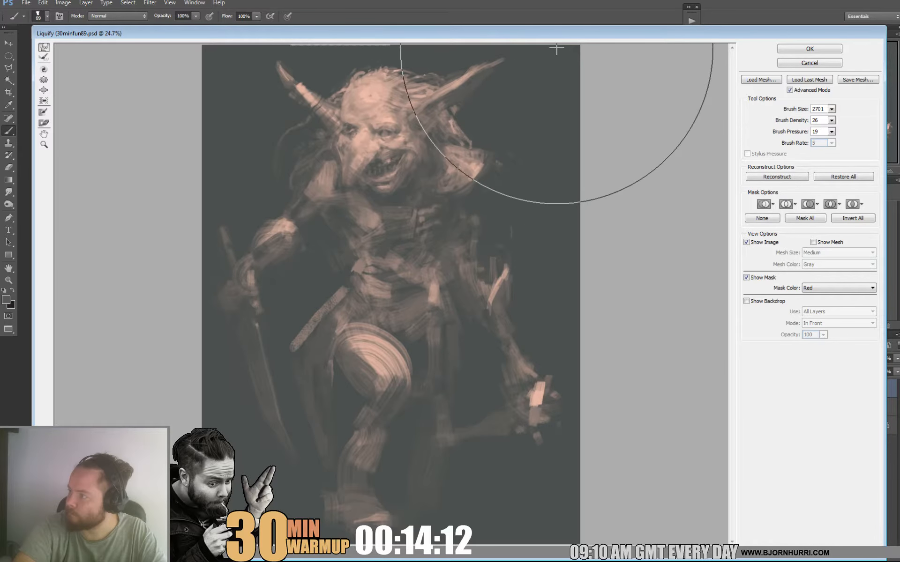
left_click_drag(566, 34, 554, 60)
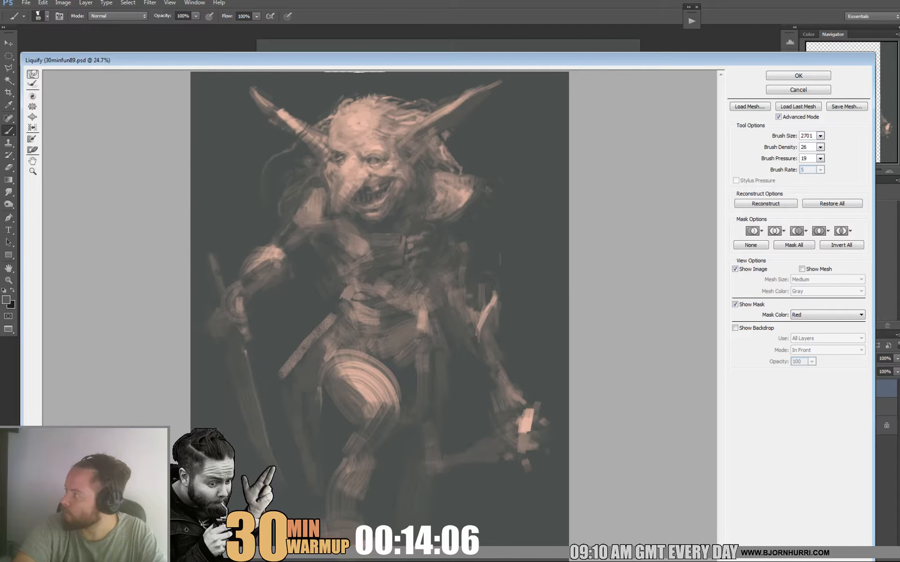
Reduce the Liquify brush size to 601 and nudge the creature's face around the eyes and cheek.
left_click(820, 136)
left_click_drag(782, 147, 776, 147)
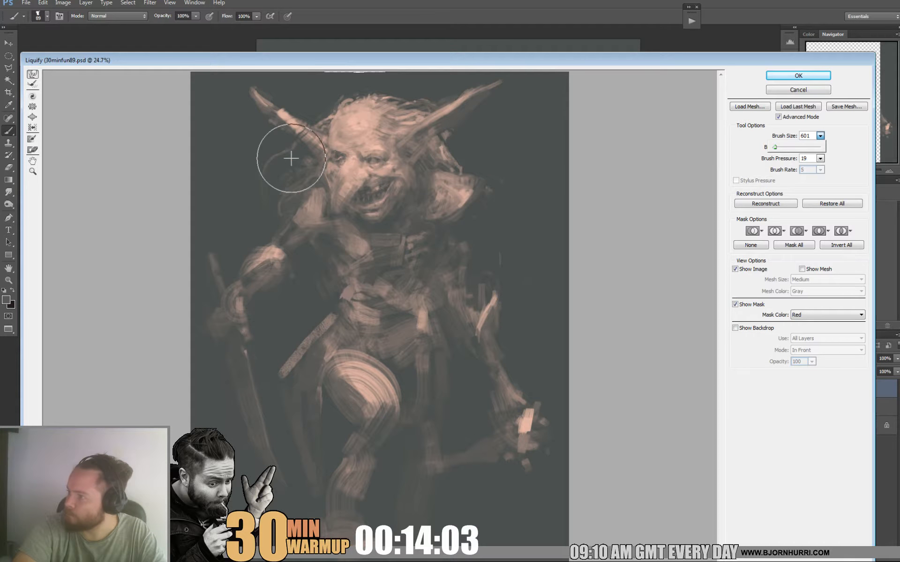
left_click(334, 154)
mouse_move(334, 155)
left_mouse_down()
mouse_move(397, 188)
mouse_move(389, 187)
mouse_move(401, 175)
mouse_move(390, 190)
mouse_move(409, 171)
left_mouse_up()
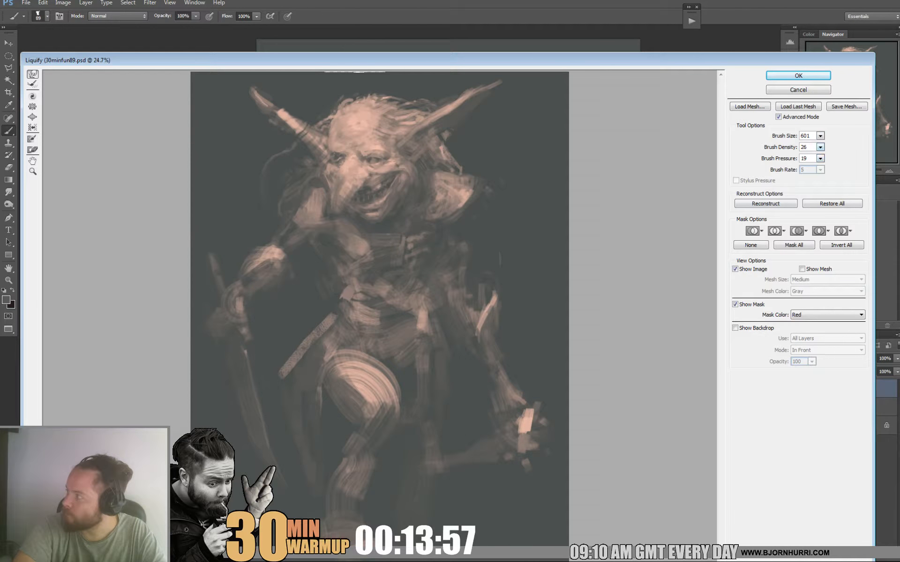
Set the Liquify brush size to 2101, reshape the hips and thigh, push both arms outward, and apply the warp.
left_click(820, 136)
left_click_drag(781, 147, 780, 147)
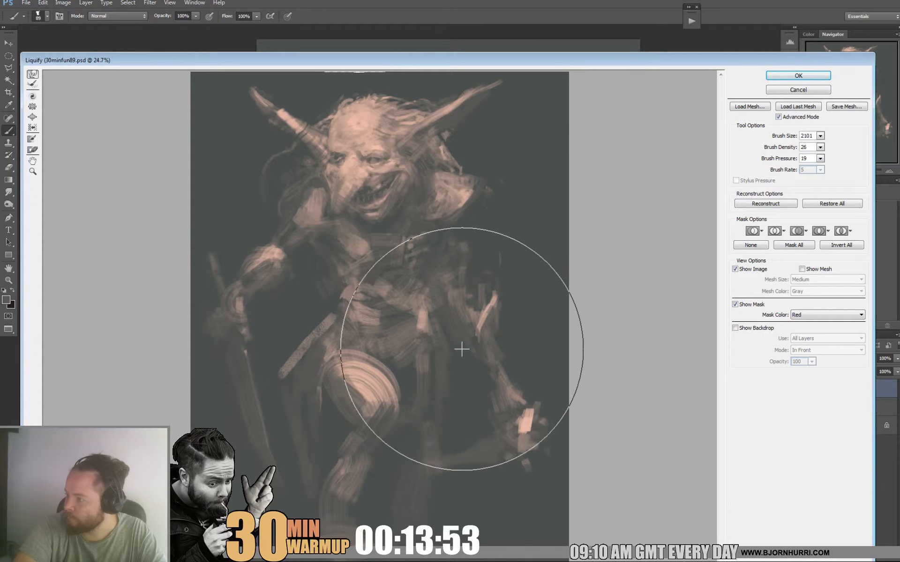
mouse_move(337, 354)
left_mouse_down()
mouse_move(291, 359)
mouse_move(356, 301)
mouse_move(346, 276)
left_mouse_up()
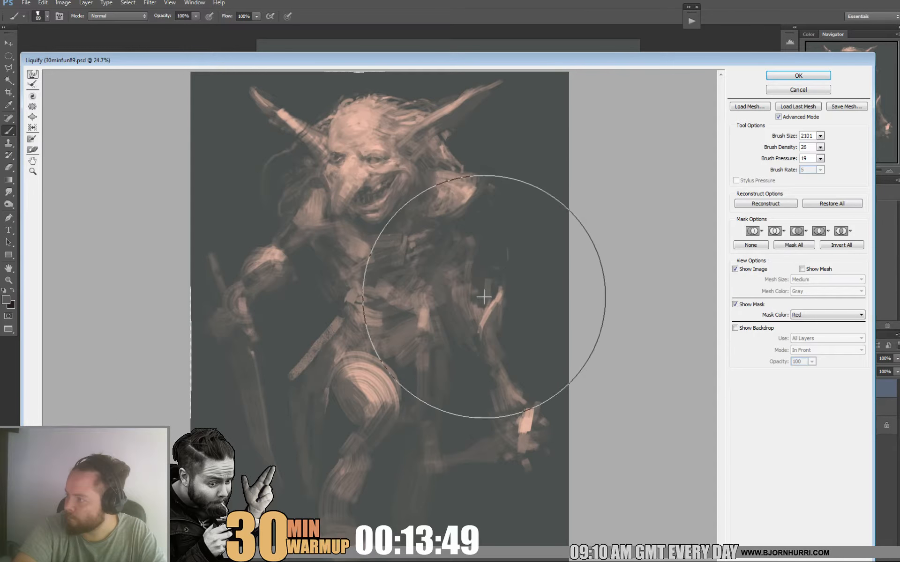
left_click_drag(492, 291, 529, 356)
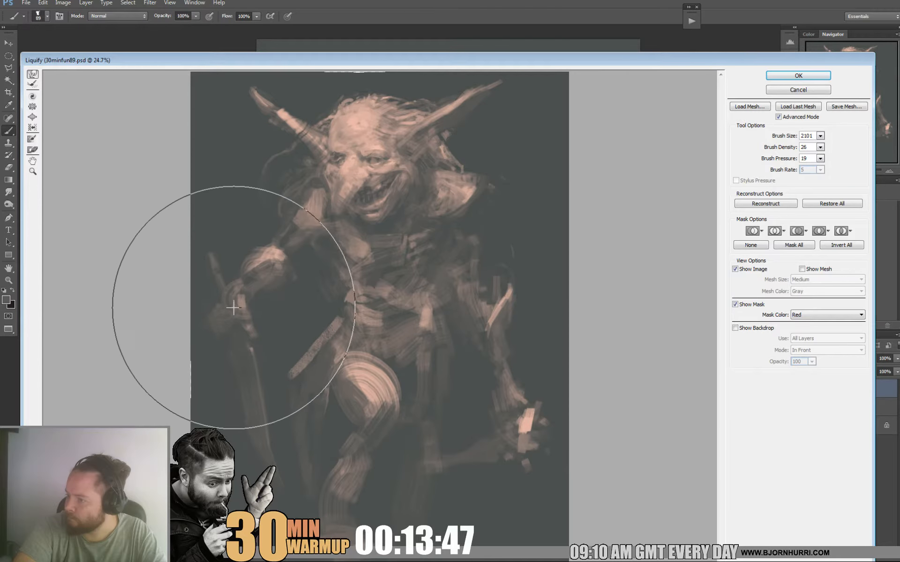
left_click_drag(233, 307, 191, 307)
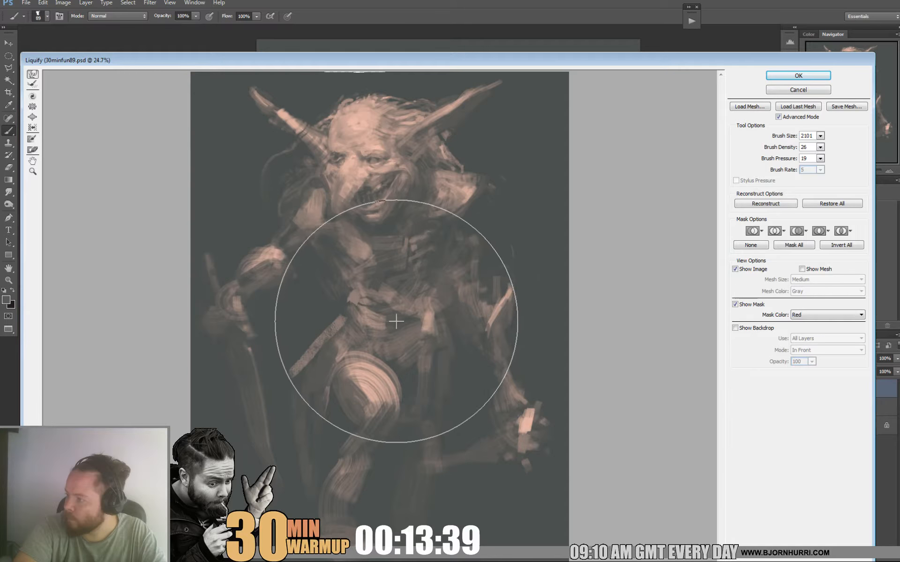
key("Return")
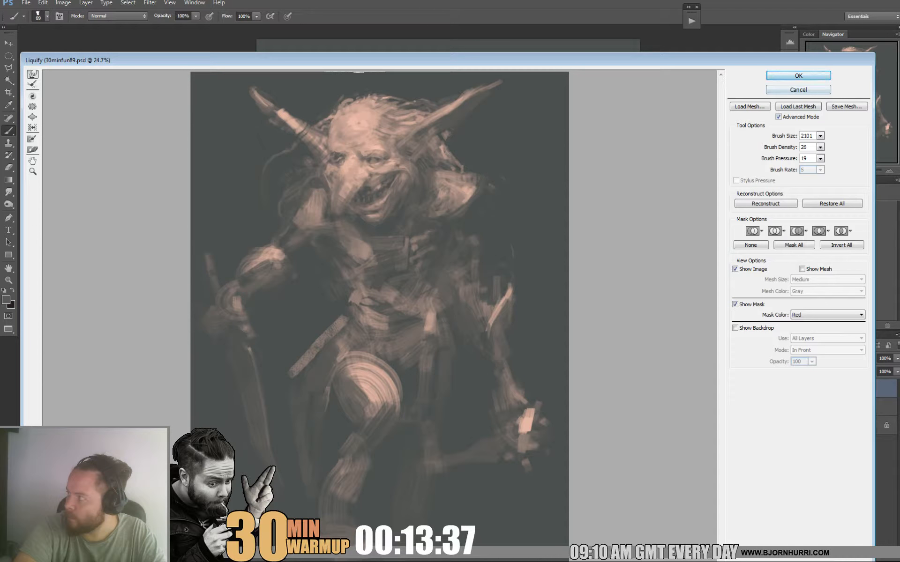
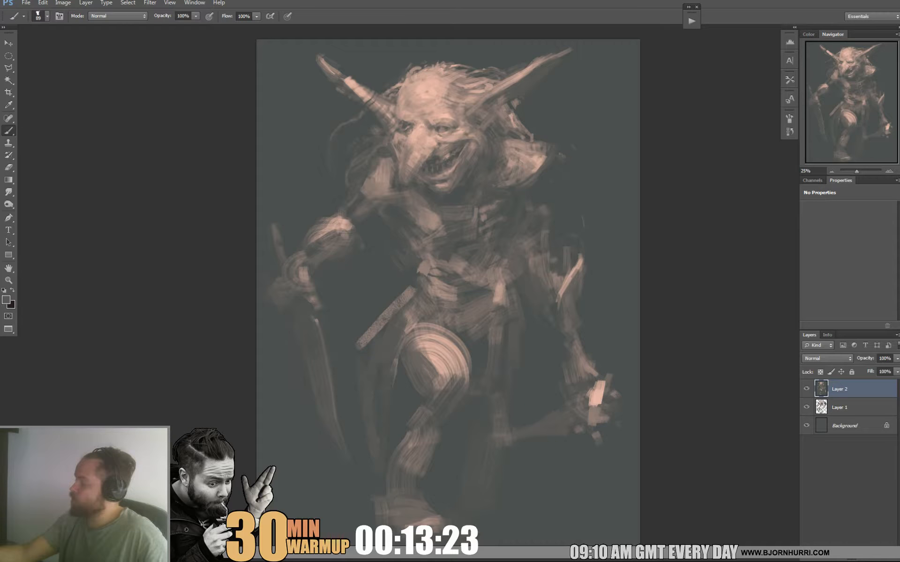
Add a new layer, sample skin tones at the raised thigh and brush over the area where the thigh meets the hip.
key("ctrl+shift+alt+n")
left_click_drag(450, 281, 433, 233)
left_click(412, 285, "alt")
left_click(418, 294, "alt")
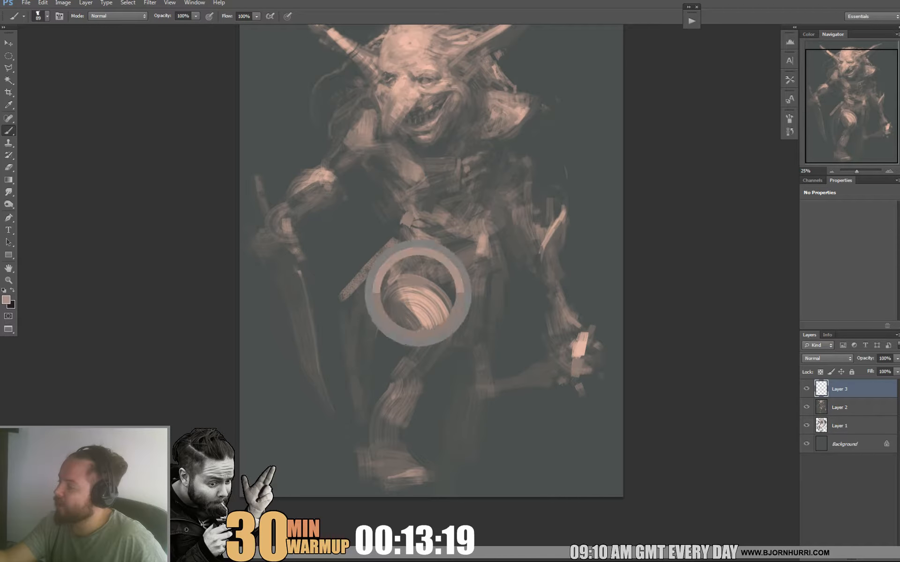
left_click_drag(406, 286, 434, 278)
Choose the square 80 px preset brush, reduce it to 19 px and touch up the upper edge of the raised thigh.
right_click(456, 271)
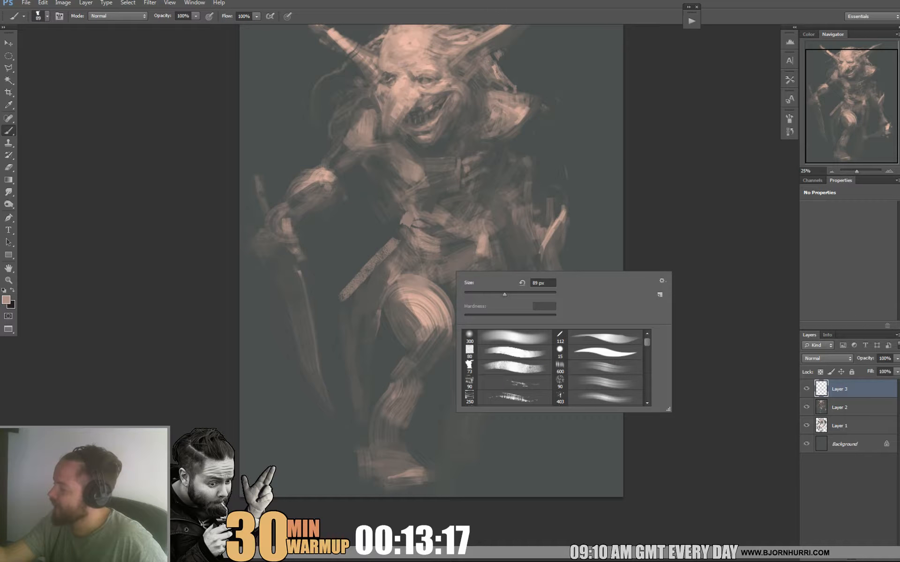
left_click(507, 352)
left_click_drag(501, 295, 470, 294)
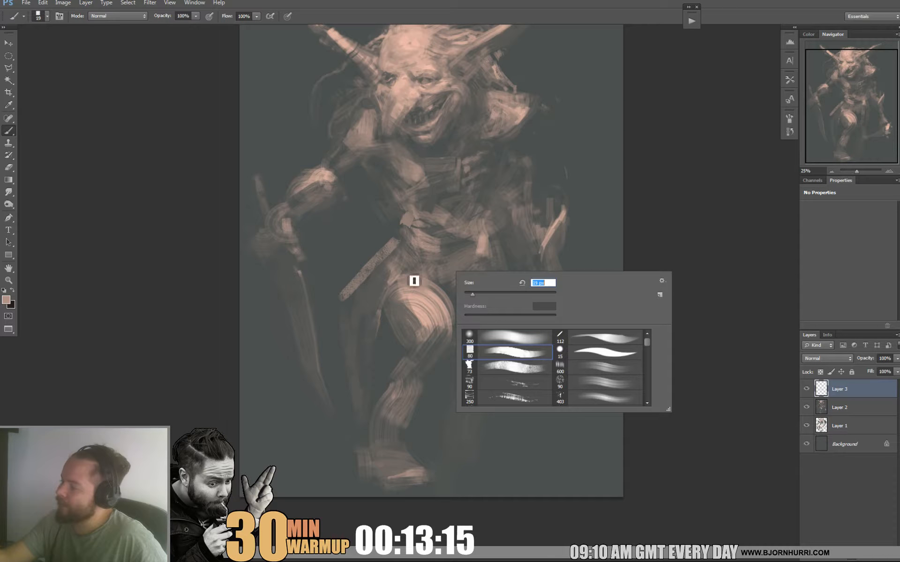
left_click(414, 280)
left_click(396, 310, "alt")
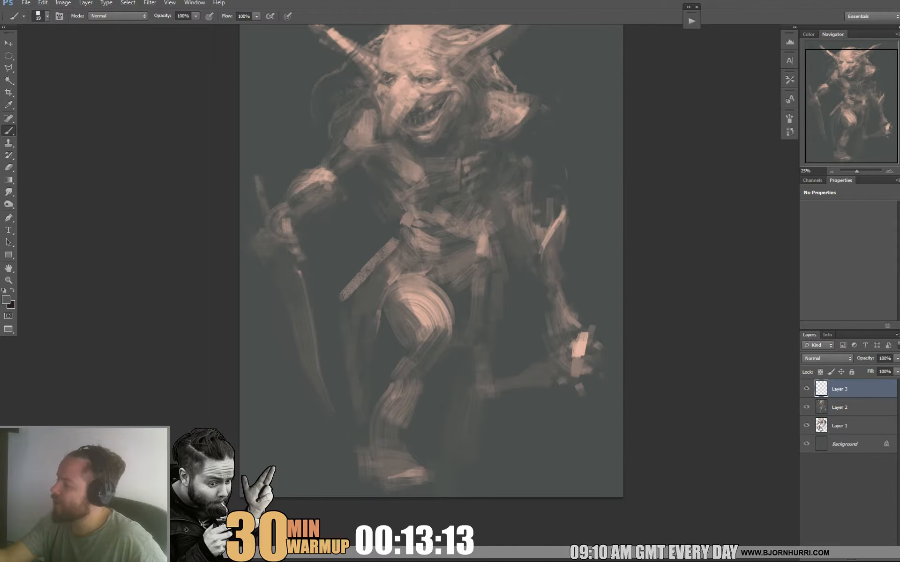
Enlarge the brush to 47 px and paint muted vertical cloth folds hanging from the belt beside the raised thigh.
right_click(467, 264)
mouse_move(482, 288)
left_mouse_down()
mouse_move(497, 288)
mouse_move(466, 327)
left_mouse_up()
left_click(459, 270)
left_click(468, 266, "alt")
left_click(459, 292, "alt")
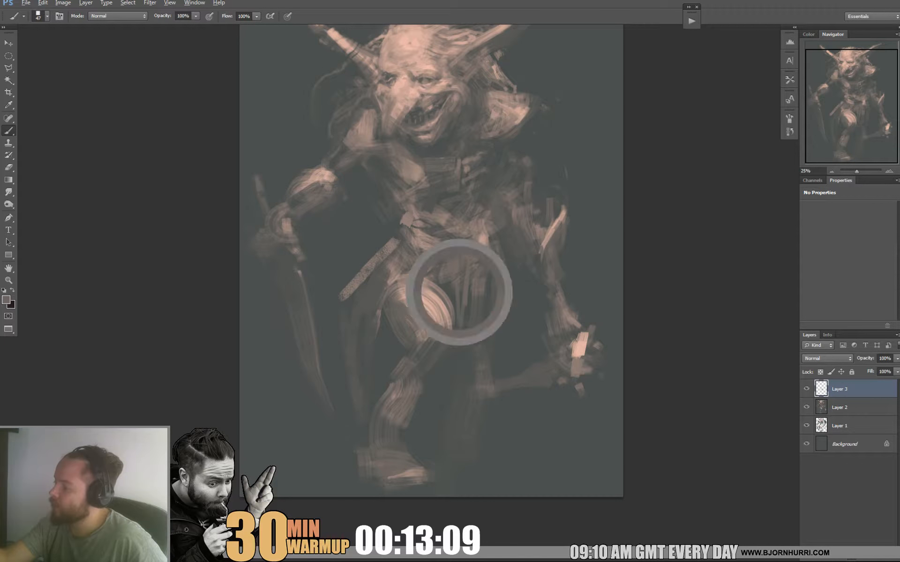
left_click_drag(460, 282, 461, 320)
left_click(455, 292, "alt")
left_click(462, 344, "alt")
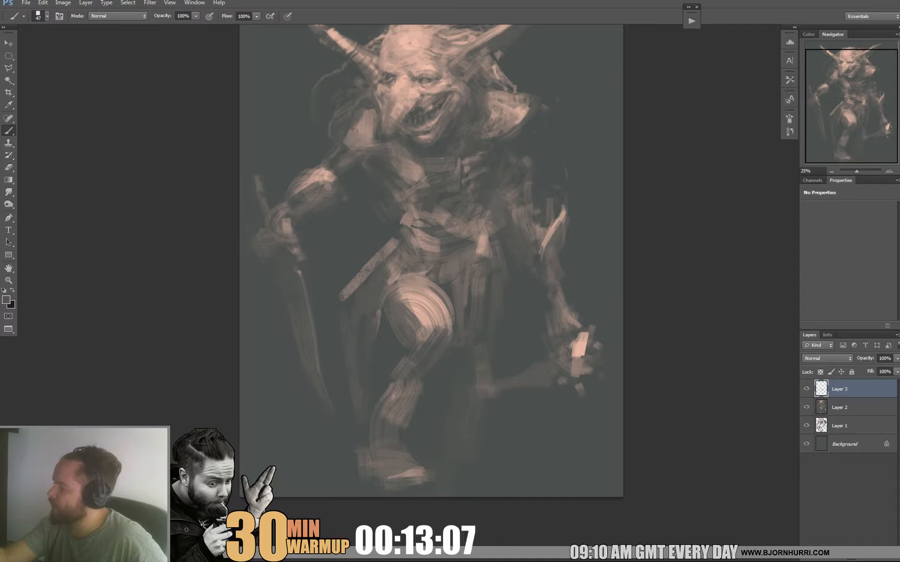
Set the brush size to 129 px and extend the hanging cloth downward between the legs with broad muted strokes.
right_click(494, 307)
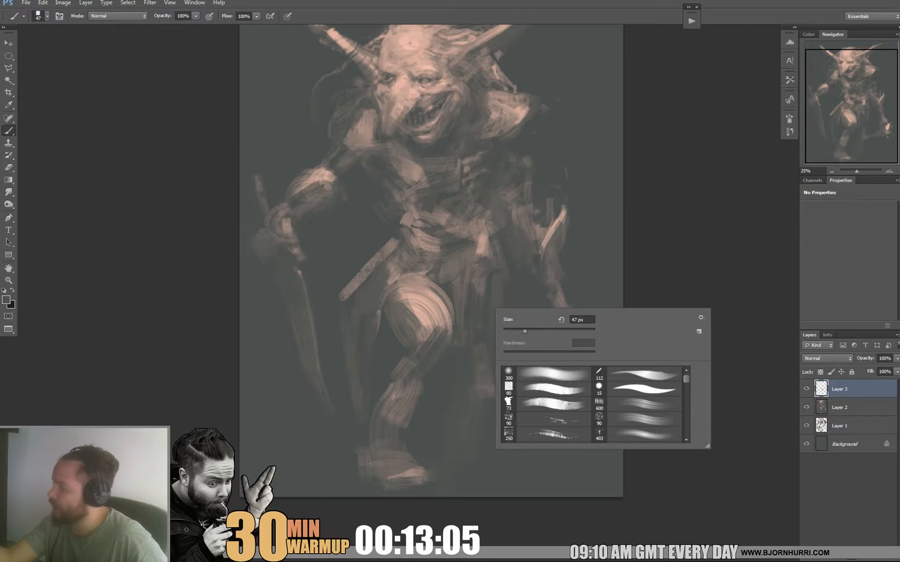
left_click(556, 330)
left_click(469, 293, "alt")
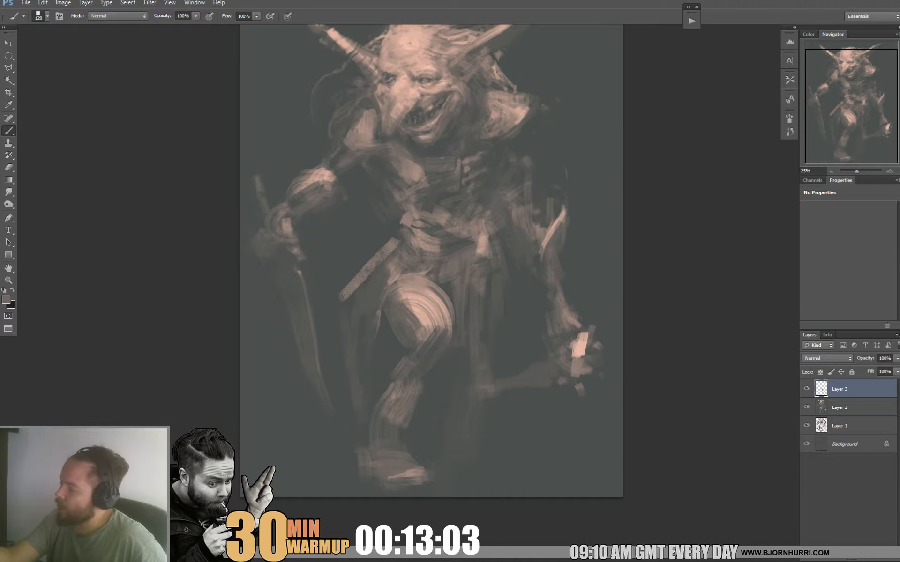
left_click_drag(453, 360, 453, 386)
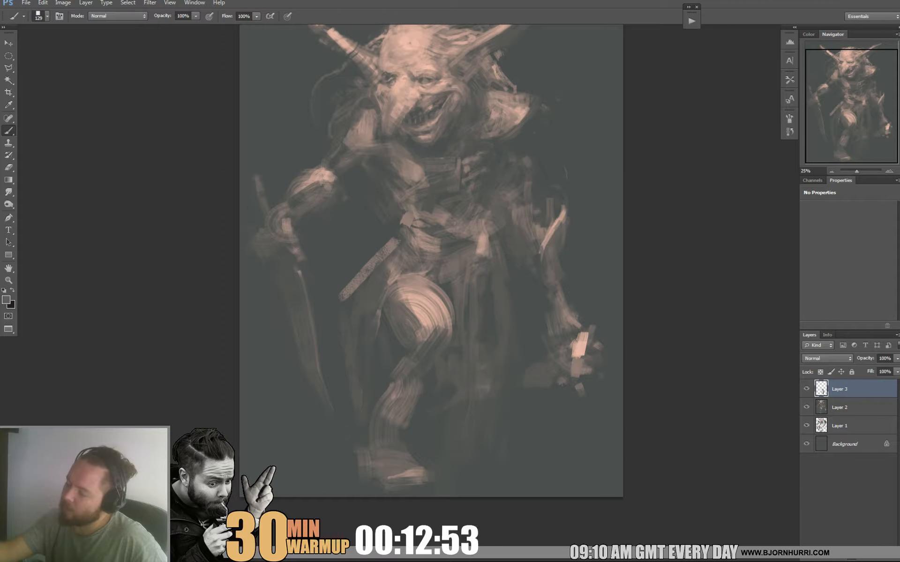
Paint a cloth flap along the outer side of the raised leg, defining its long edge with a 29 px brush.
right_click(422, 305)
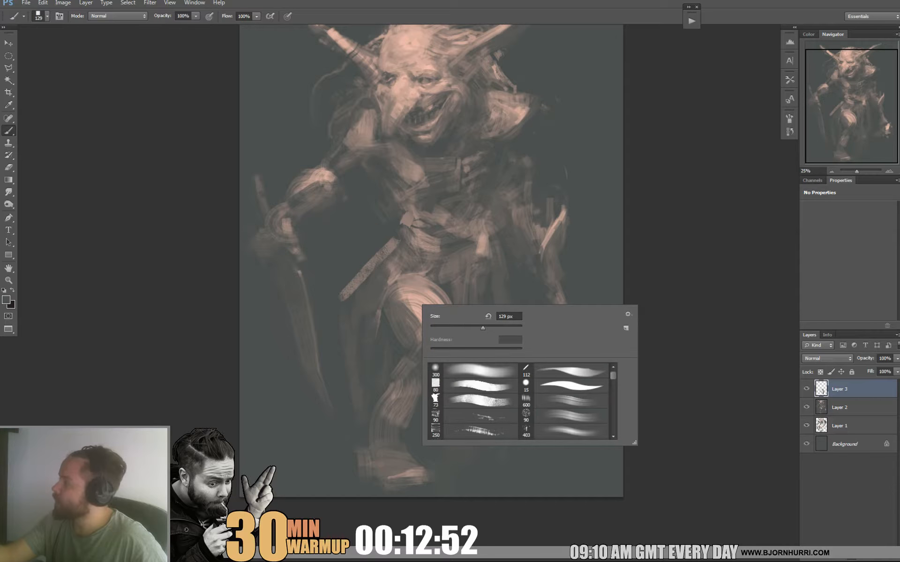
key("Escape")
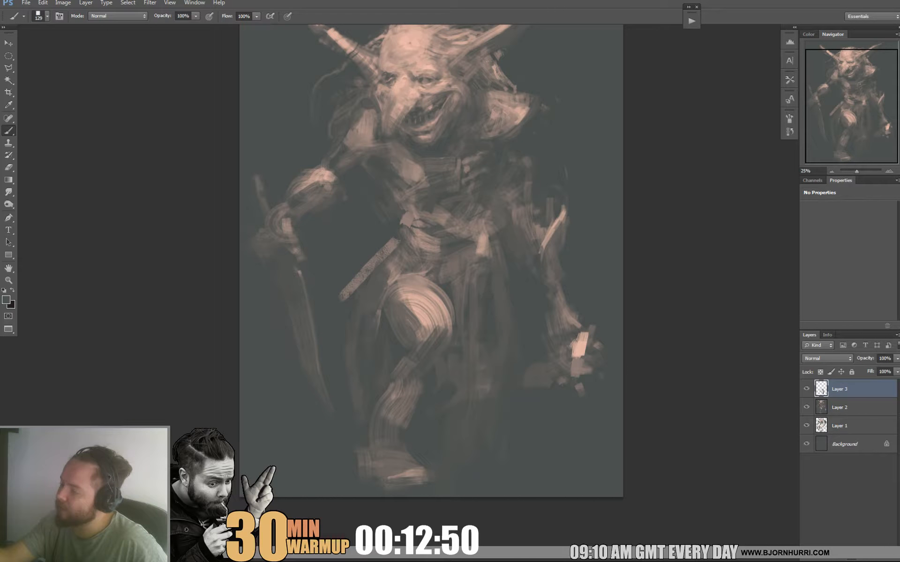
left_click_drag(364, 300, 351, 370)
left_click(391, 270, "alt")
right_click(399, 279)
left_click(419, 303)
left_click_drag(379, 301, 359, 418)
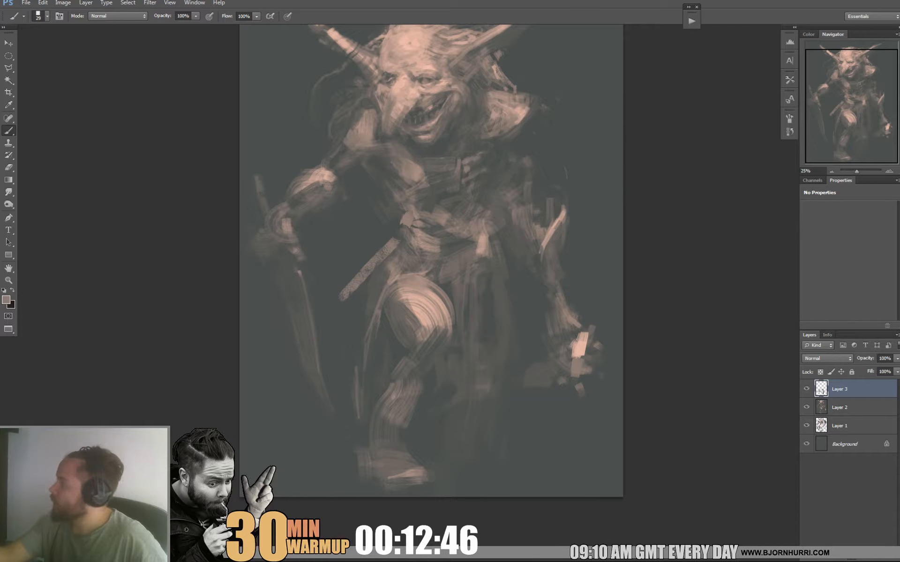
left_click_drag(372, 284, 365, 306)
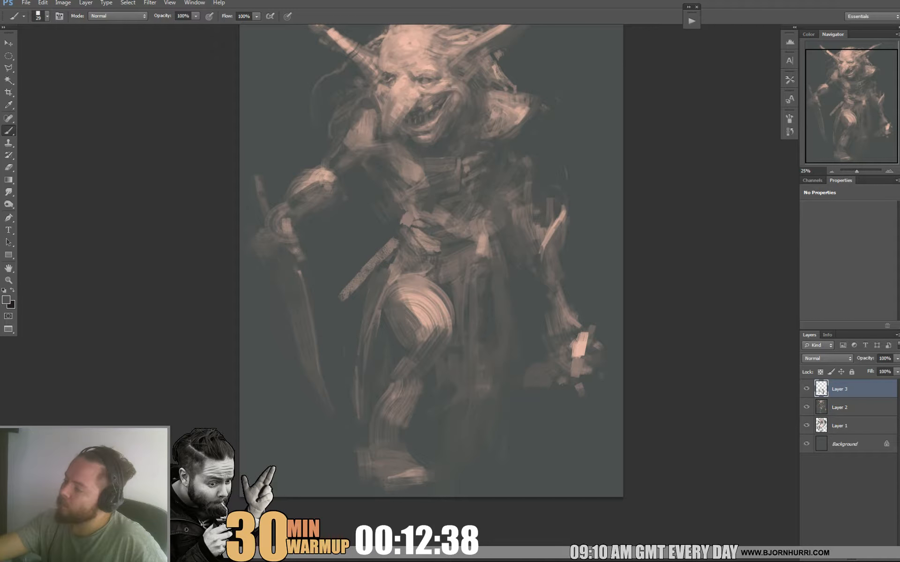
Switch to the bristly 600 px preset brush at 87 px and sample a mid tone from the belt area.
right_click(467, 218)
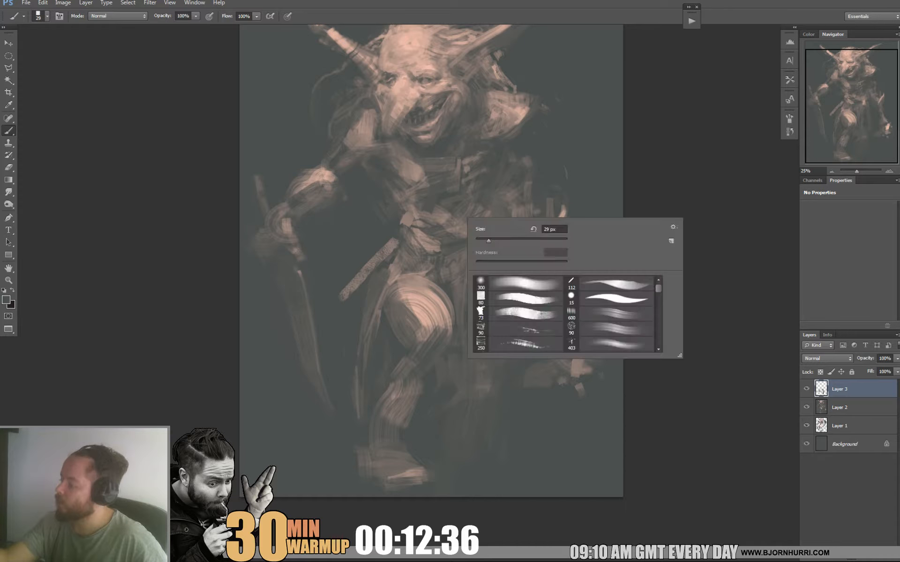
left_click(609, 314)
left_click(505, 240)
key("Return")
left_click(413, 243, "alt")
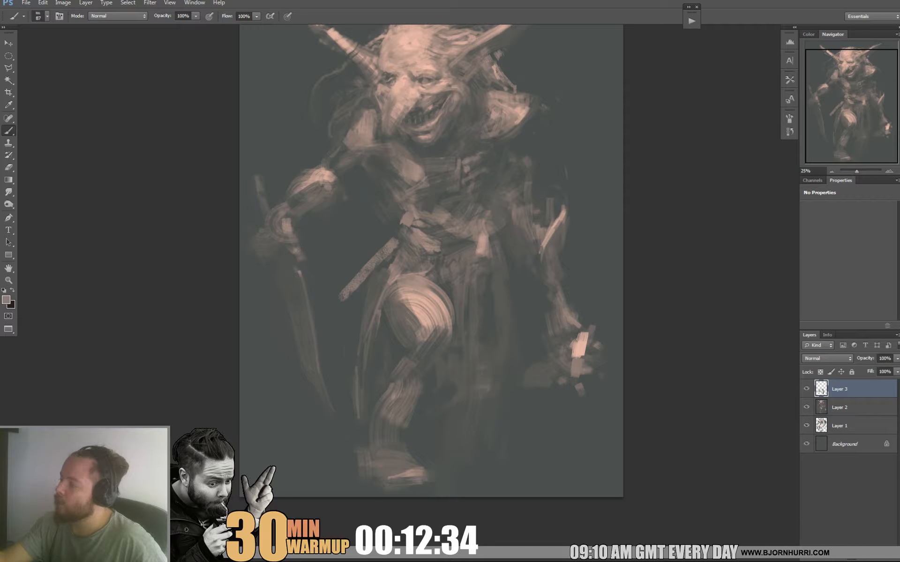
Reduce the brush to 25 px, sample the bright highlight on the hand and paint ring earrings along the long ear.
left_click_drag(422, 318, 367, 393)
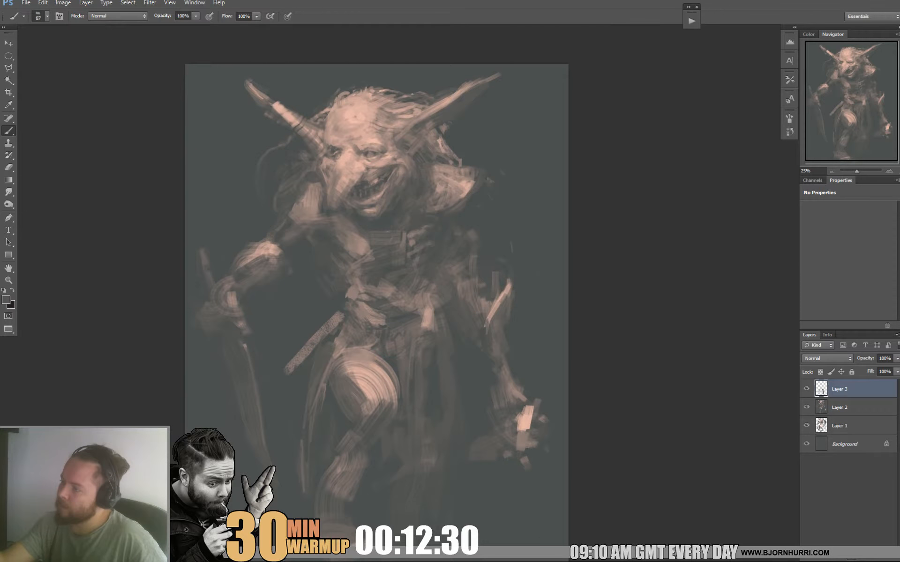
right_click(382, 153)
left_click(399, 175)
left_click(328, 227, "alt")
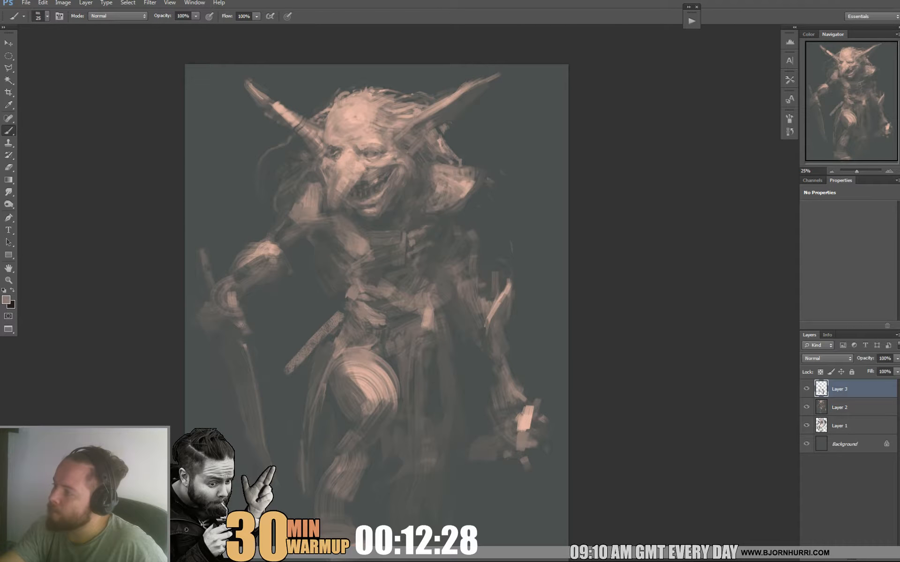
left_click(527, 416, "alt")
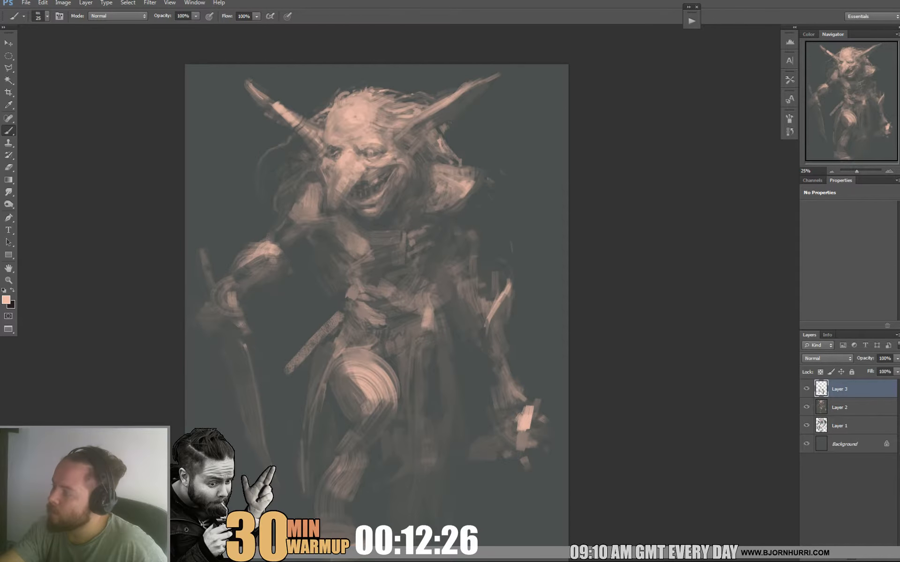
left_click_drag(403, 225, 428, 199)
mouse_move(495, 79)
left_mouse_down()
mouse_move(482, 94)
mouse_move(508, 65)
left_mouse_up()
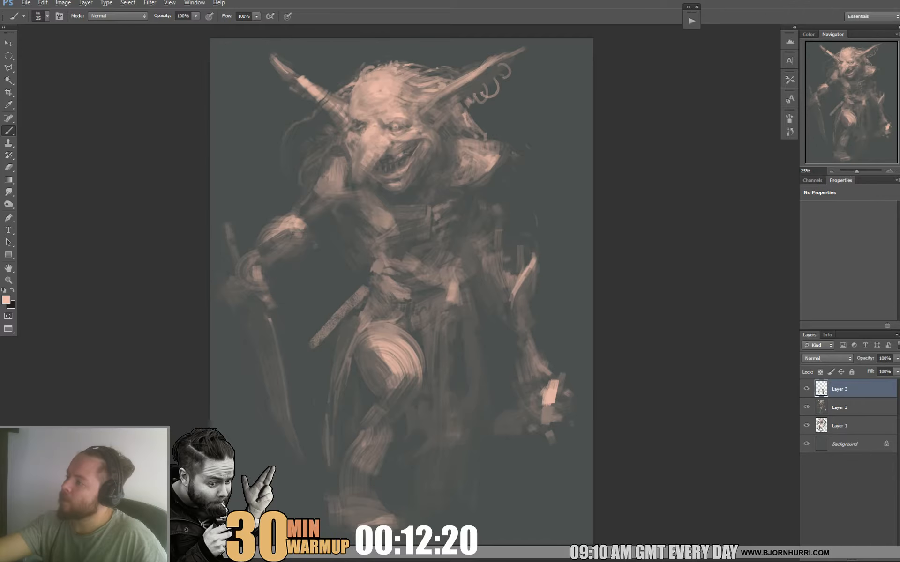
Set the brush size to 47 px and paint a muted bar behind the scabbard at the creature's hip.
left_click(528, 240, "alt")
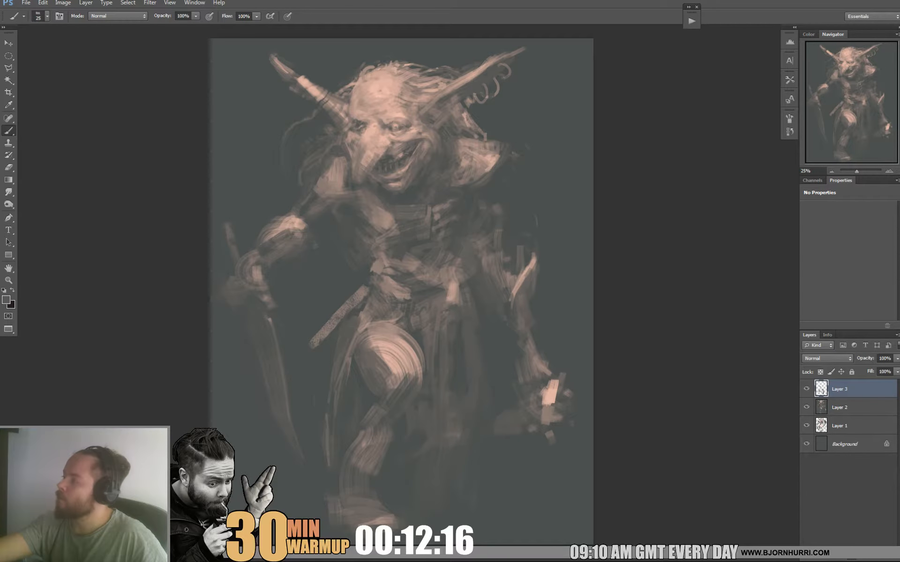
mouse_move(402, 281)
left_mouse_down()
mouse_move(384, 301)
mouse_move(363, 270)
mouse_move(371, 258)
left_mouse_up()
right_click(342, 236)
left_click_drag(323, 211, 286, 272)
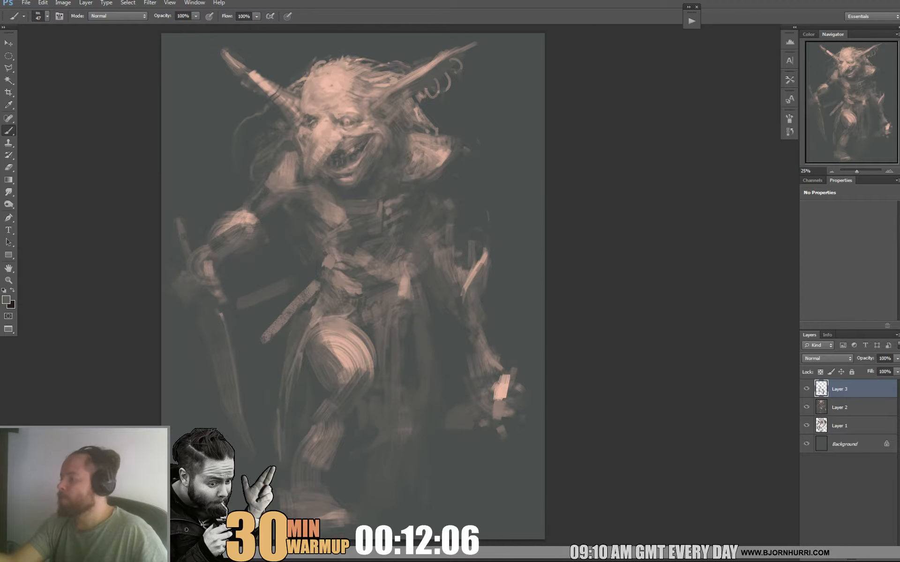
Touch up the pointed spike on the empty-handed forearm and the arm edge beneath it with sampled light and dark tones.
left_click_drag(352, 263, 334, 255)
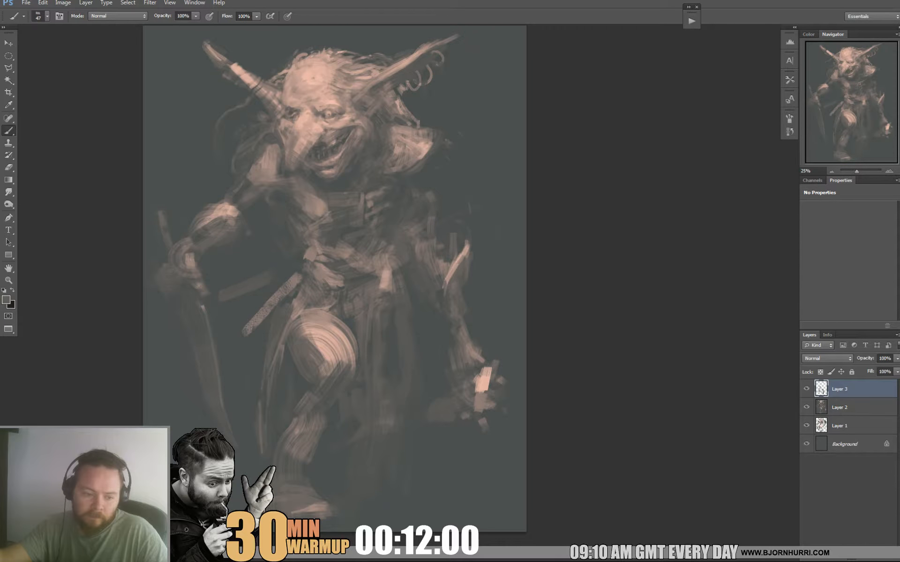
left_click_drag(334, 256, 337, 282)
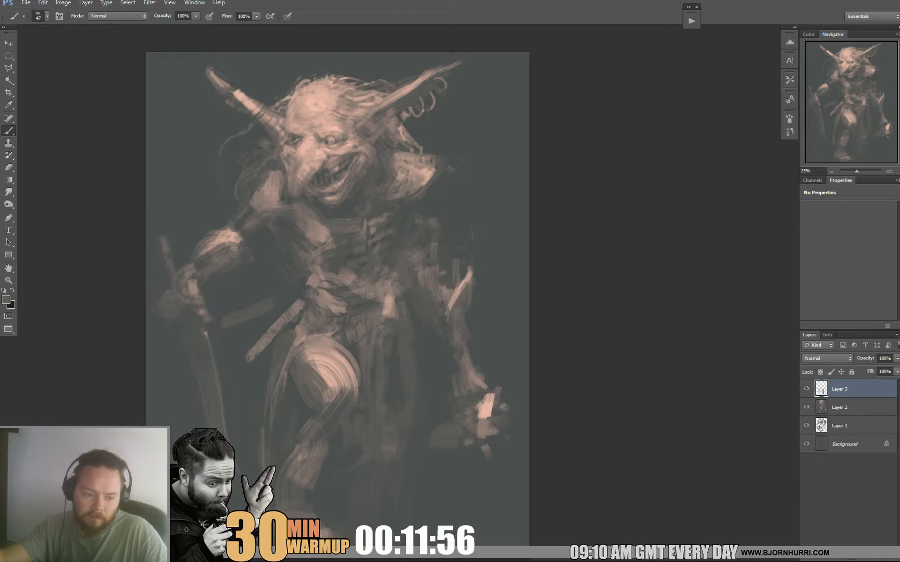
left_click_drag(338, 281, 367, 273)
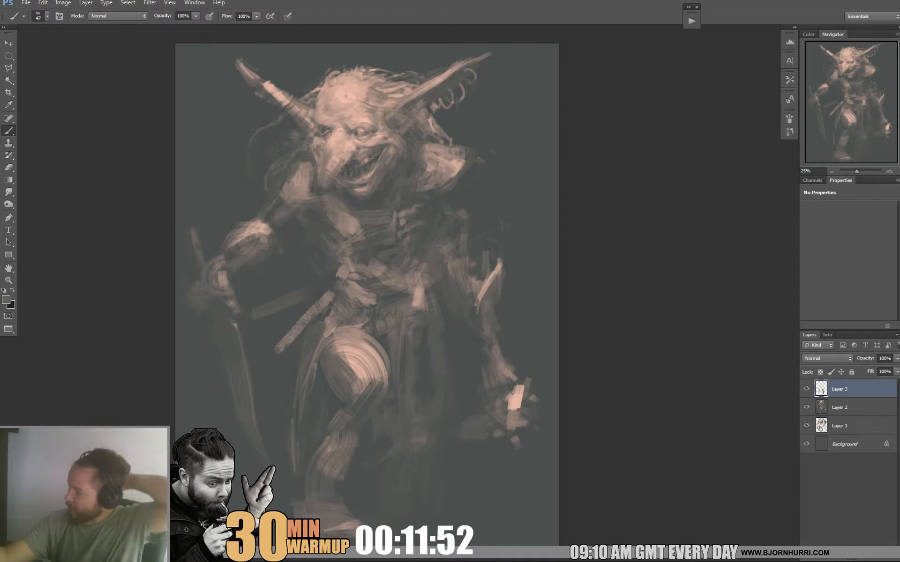
left_click(498, 277, "alt")
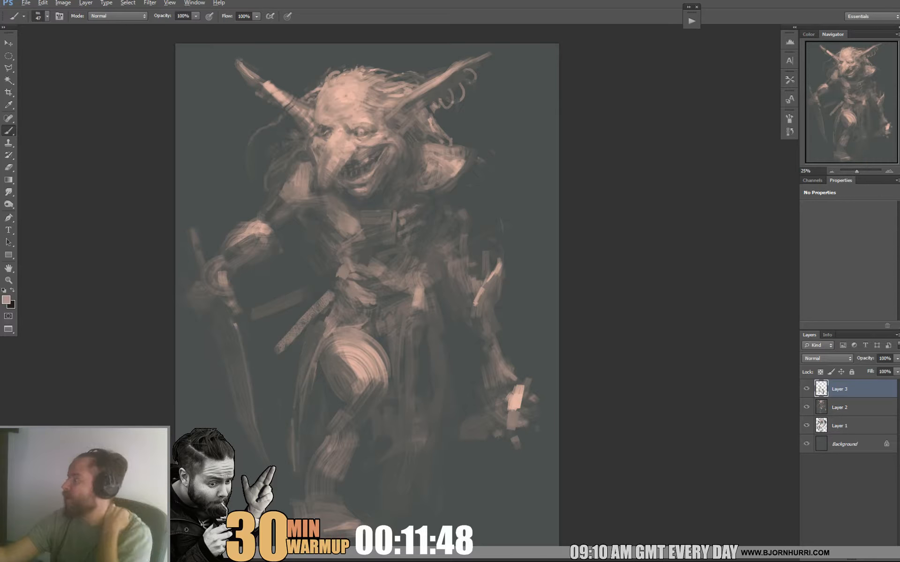
left_click(475, 318, "alt")
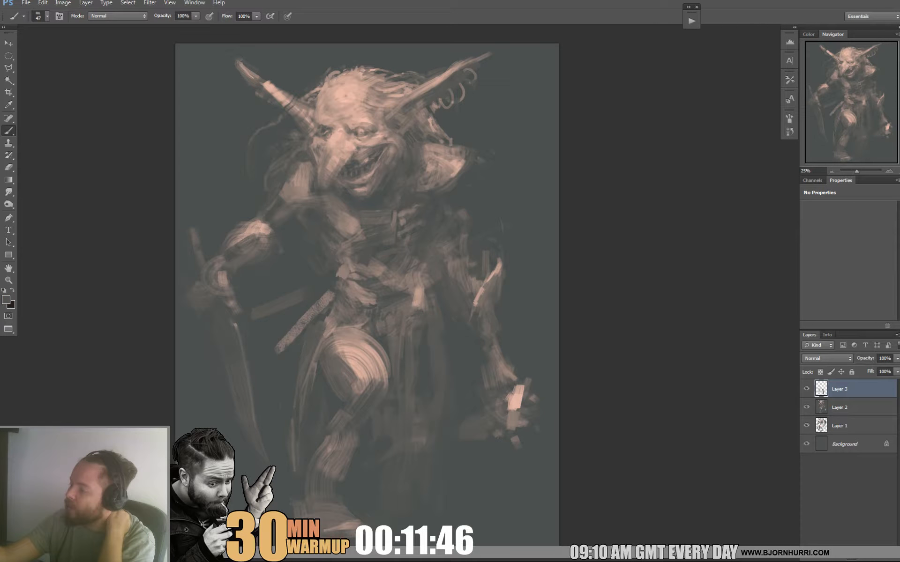
left_click_drag(481, 306, 488, 308)
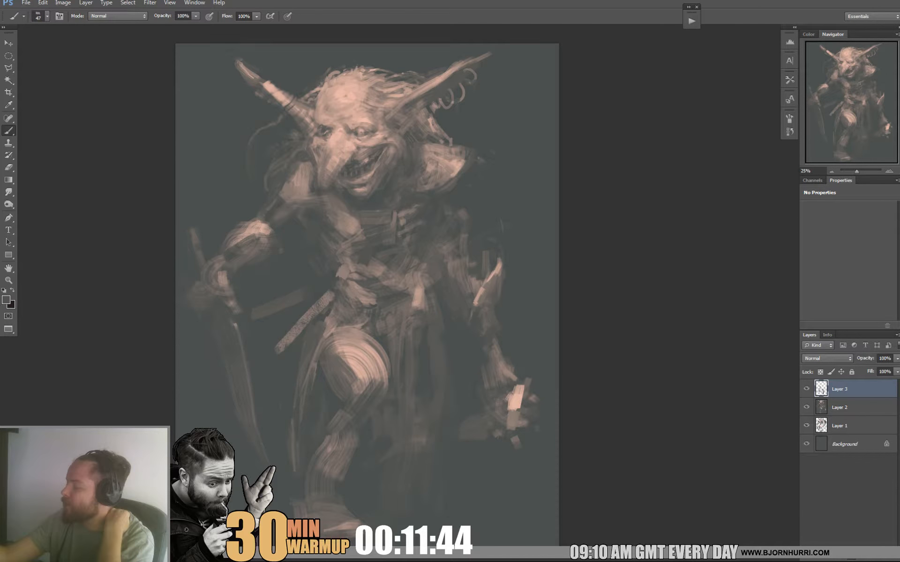
Set the brush size to 89 px and widen the lower forearm above the clenched hand with muted strokes.
right_click(518, 365)
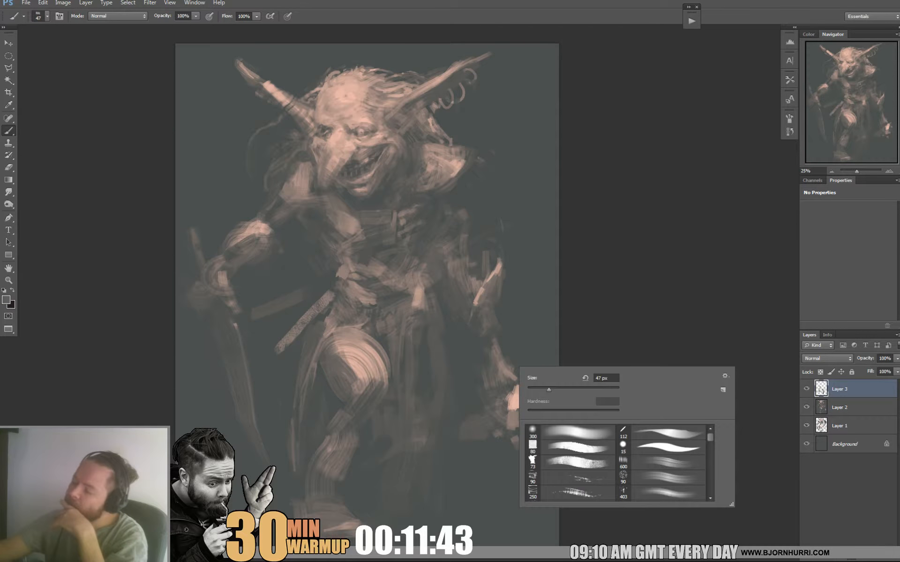
left_click_drag(548, 390, 567, 390)
left_click(499, 375, "alt")
left_click_drag(484, 358, 494, 379)
left_click_drag(478, 351, 482, 370)
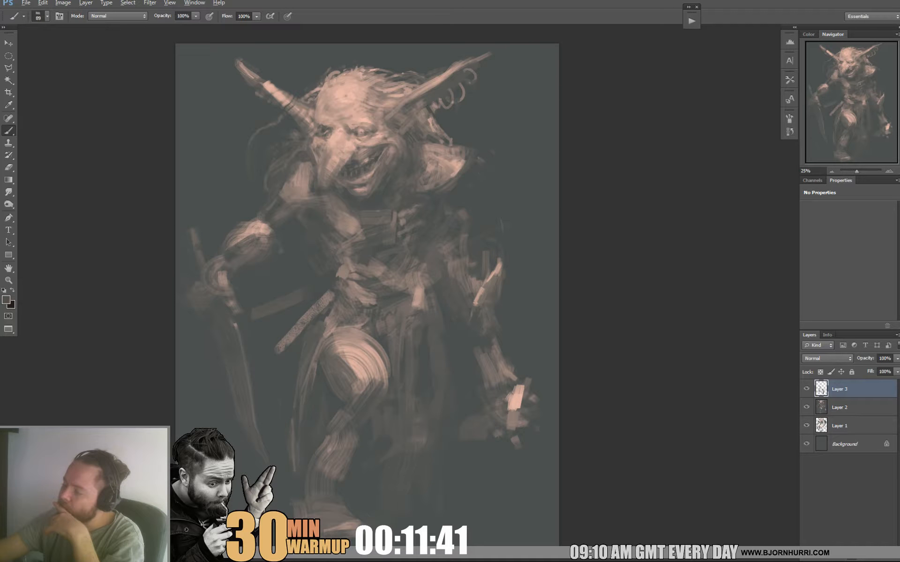
left_click(482, 365, "alt")
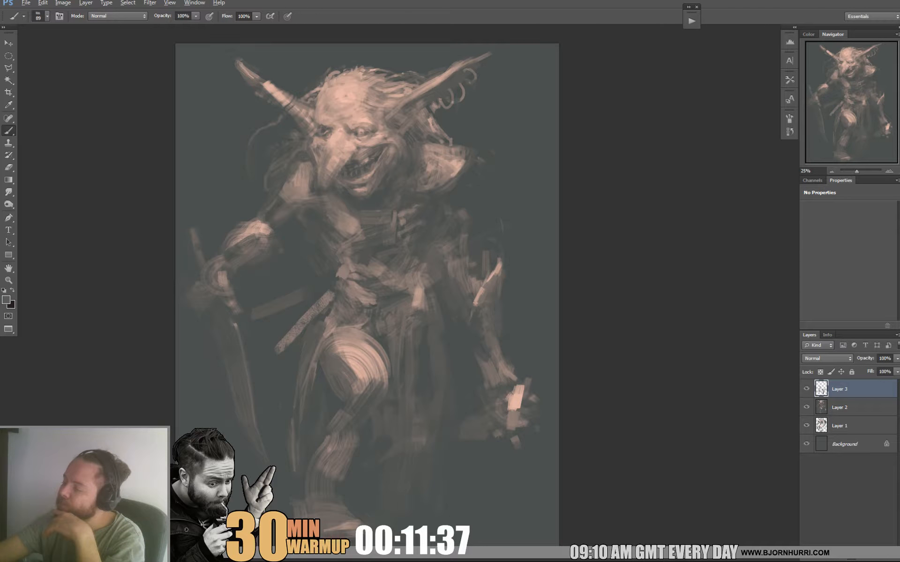
Refine the forearm guard's outline and block in dark strokes across its cuff beside the wrist.
left_click(510, 343, "alt")
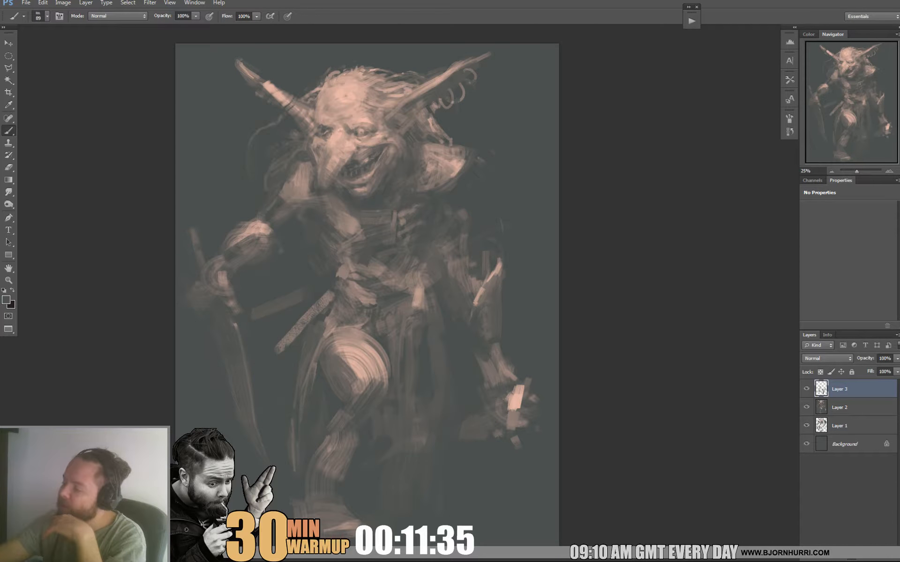
left_click(487, 361, "alt")
left_click_drag(464, 363, 477, 358)
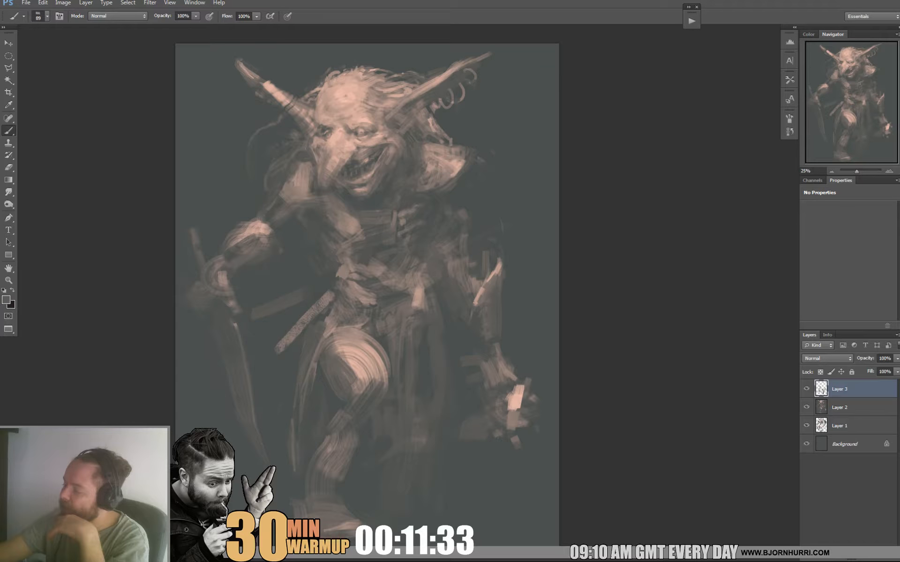
left_click(479, 365, "alt")
Switch to the square textured brush at 72 px and darken the upper arm above the spiked forearm with muted strokes.
right_click(496, 354)
left_click(525, 435)
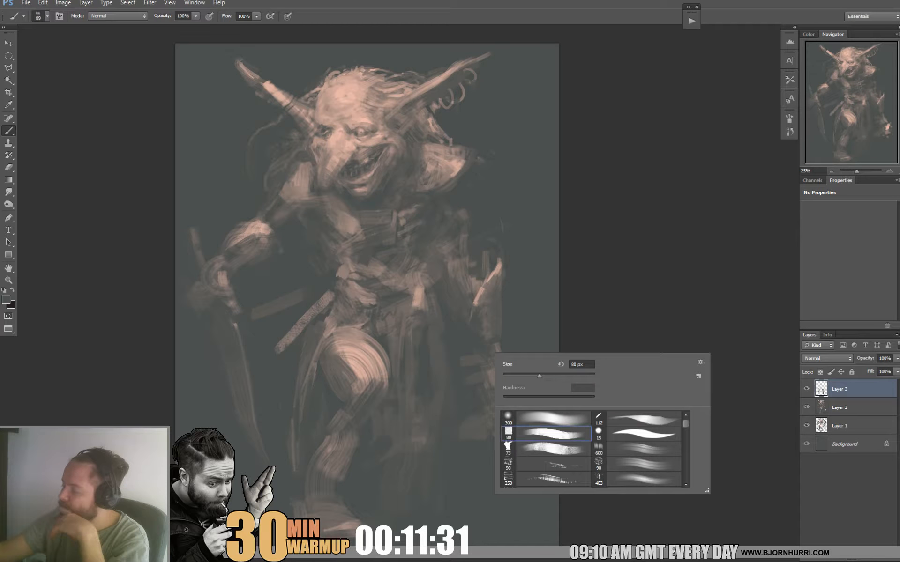
key("Return")
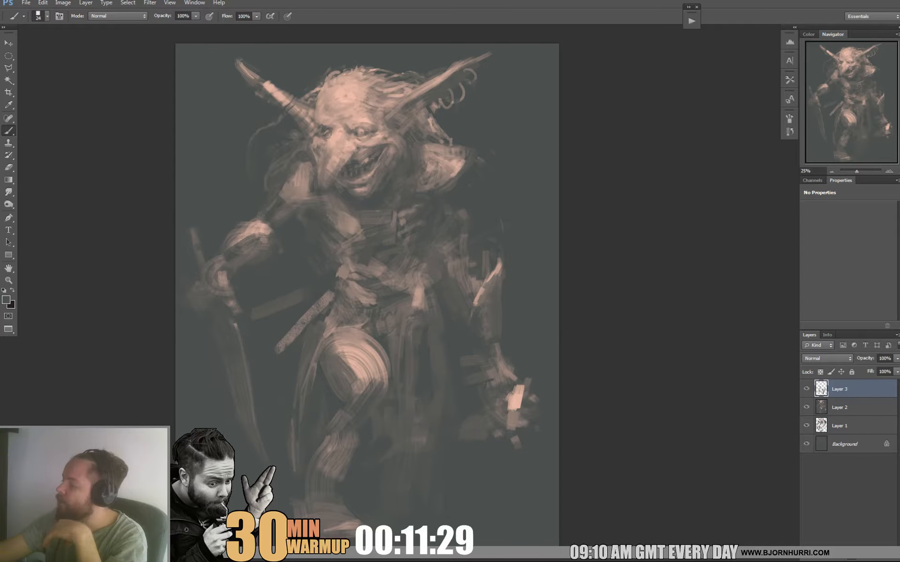
right_click(490, 250)
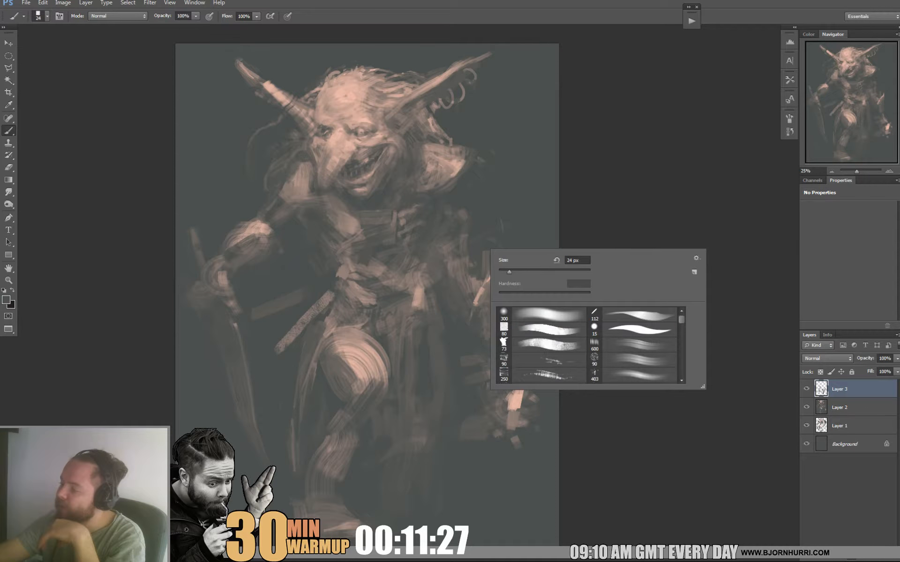
double_click(521, 343)
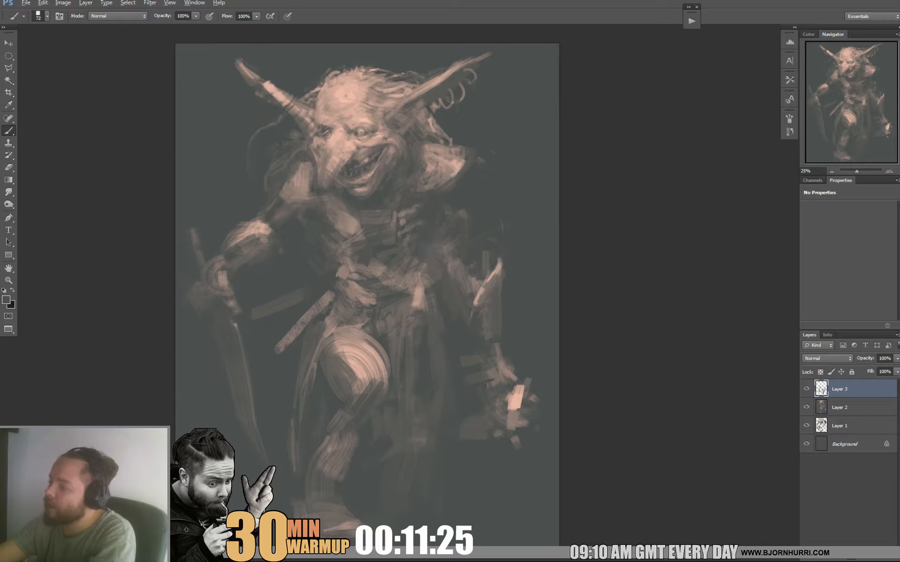
left_click_drag(462, 209, 452, 251)
left_click(454, 251, "alt")
left_click(469, 215, "alt")
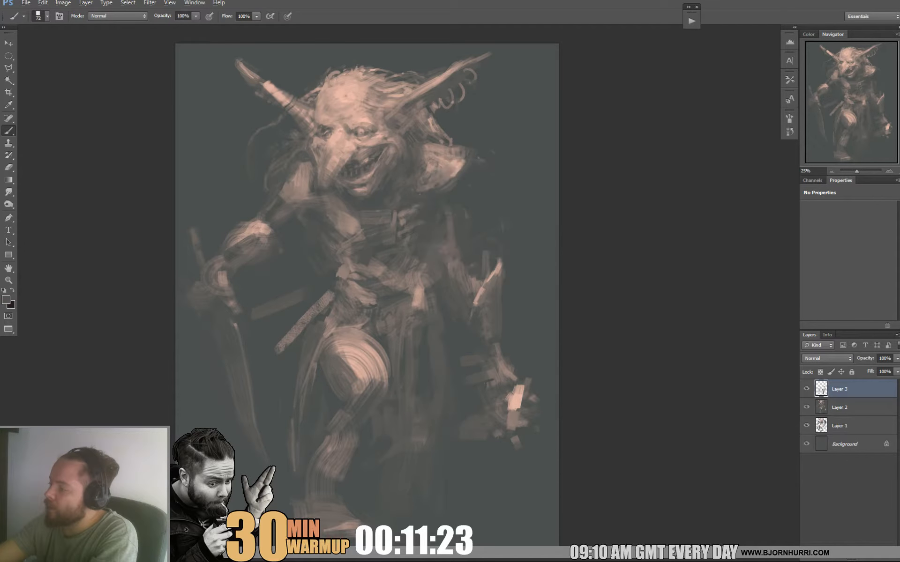
left_click_drag(454, 217, 455, 235)
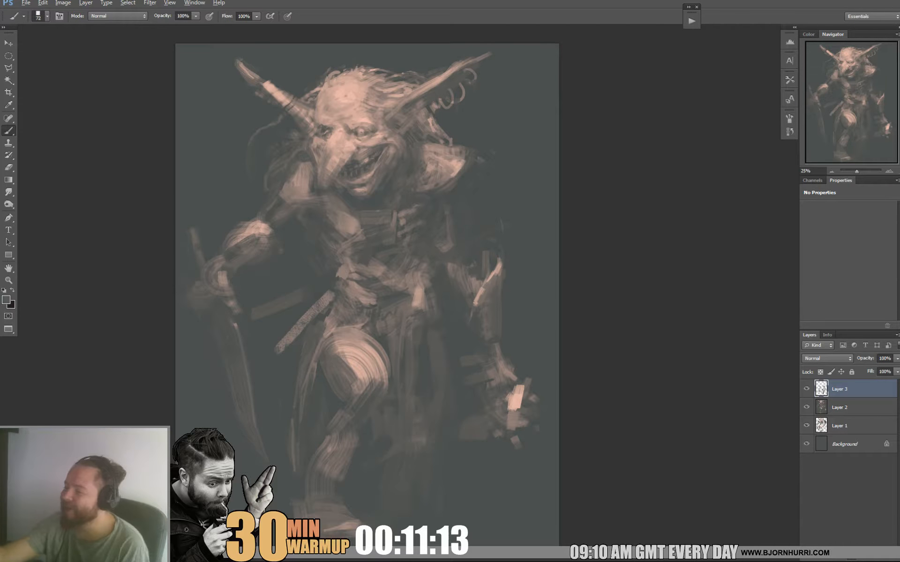
Sample the belt's light tone and paint narrow straps hanging from the belt over the front of the skirt.
left_click(416, 301, "alt")
left_click_drag(417, 319, 439, 371)
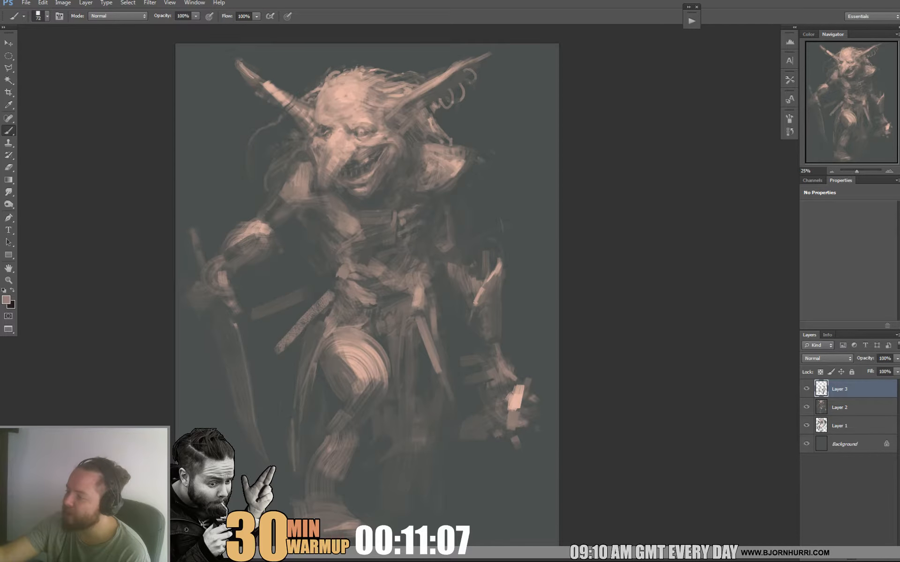
left_click_drag(409, 321, 416, 365)
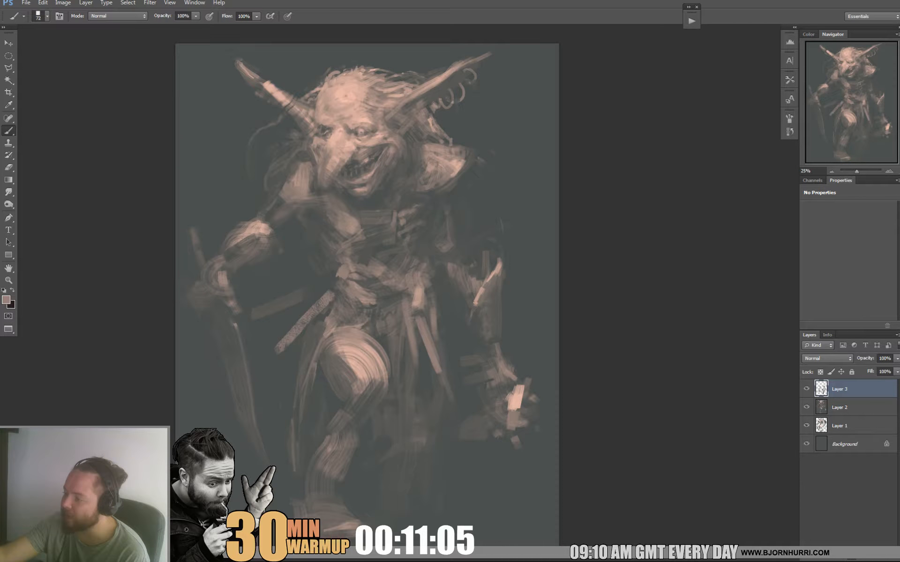
left_click(421, 361, "alt")
right_click(428, 325)
key("Escape")
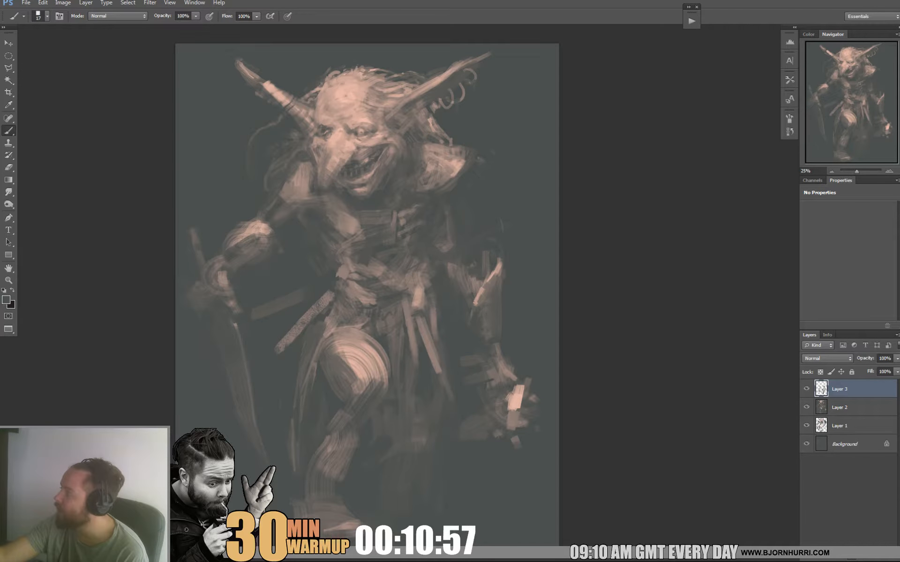
Set the brush size to 44 px and add muted strokes across the waist and lower belly.
right_click(426, 311)
left_click(454, 333)
key("Return")
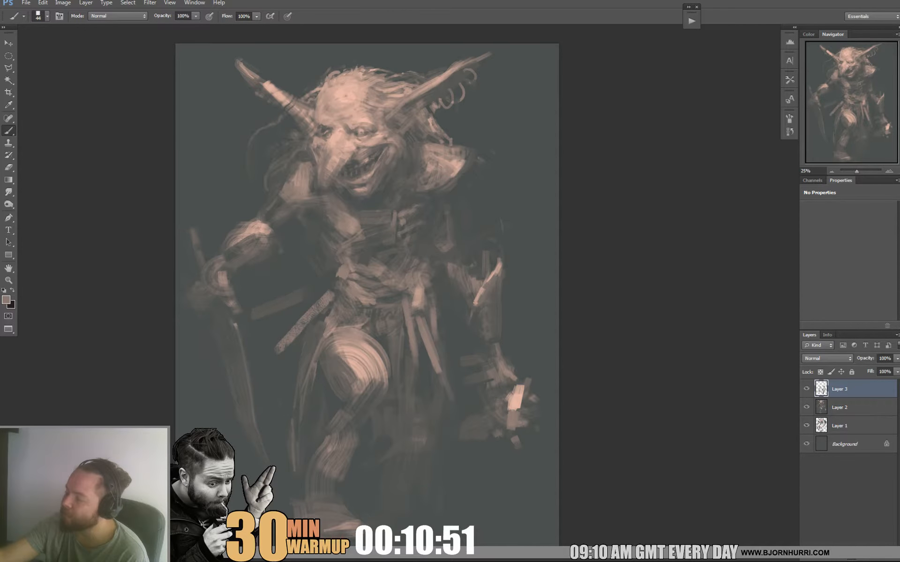
left_click(375, 280, "alt")
Set the brush size to 26 px and refine the belly folds and belt edge with sampled light and dark tones.
right_click(415, 270)
type("26")
key("Return")
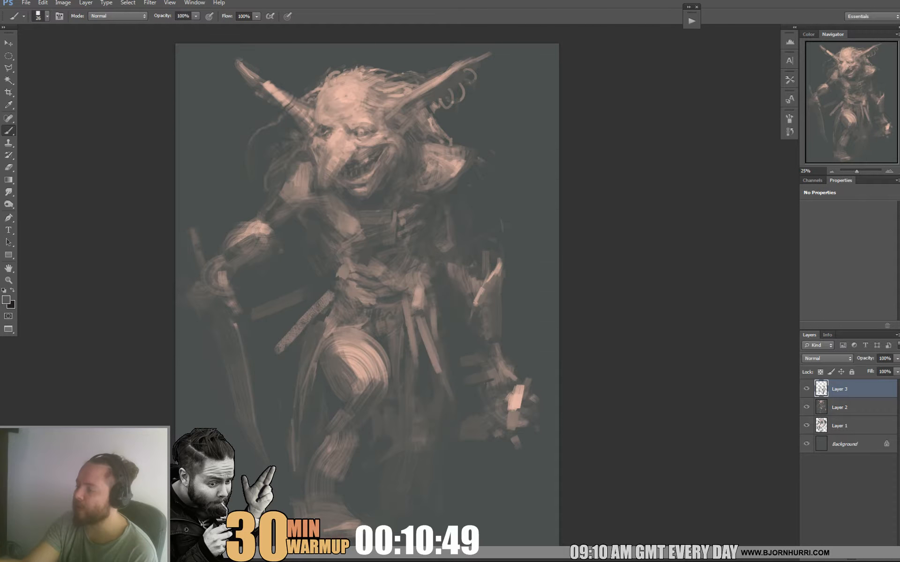
left_click(354, 288, "alt")
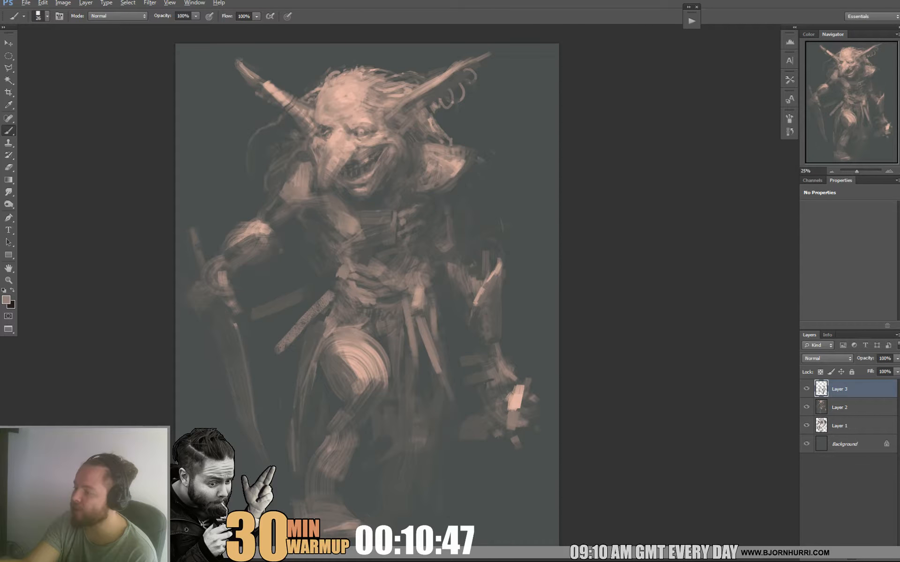
left_click(356, 302, "alt")
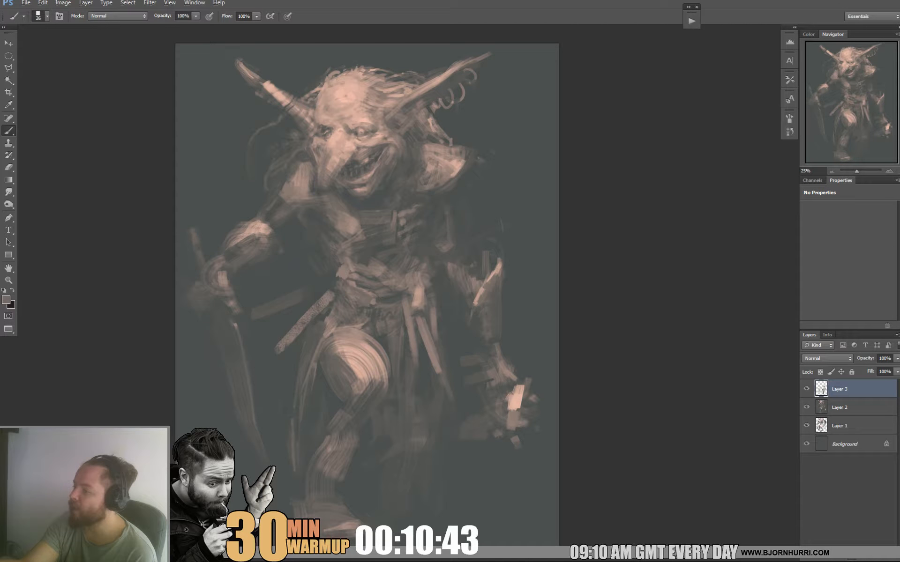
left_click(327, 280, "alt")
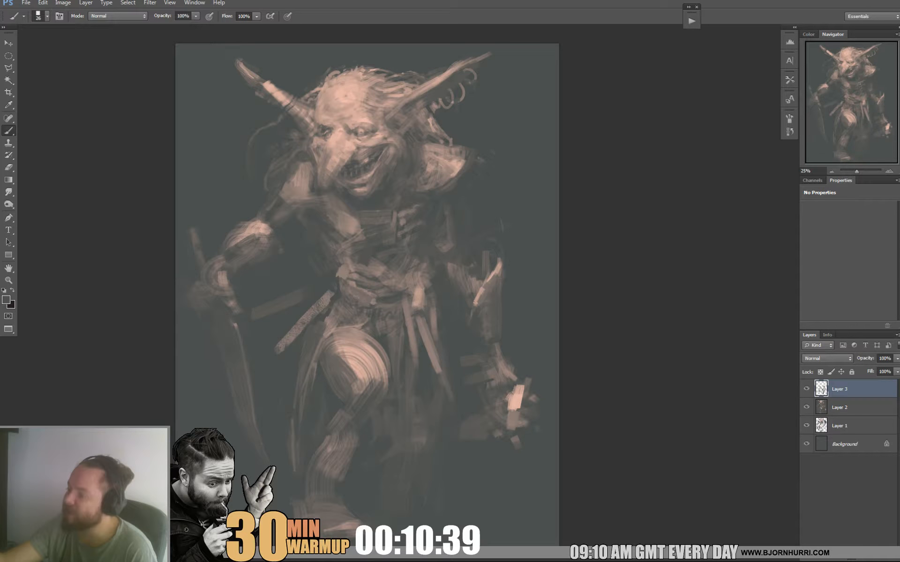
Set the brush size to 20 px and define the belt where it meets the top of the scabbard at the hip.
right_click(364, 284)
left_click(378, 305)
key("Return")
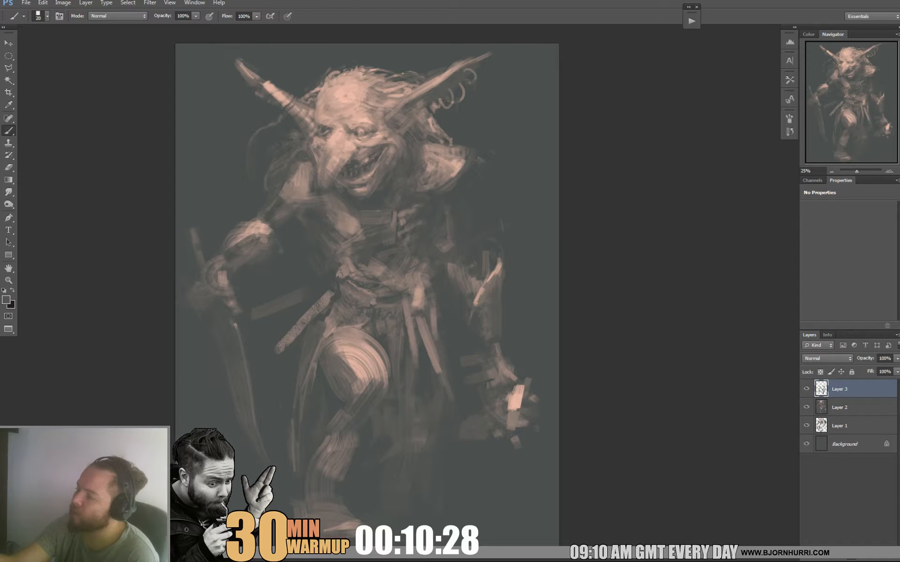
left_click(326, 299, "alt")
left_click(325, 300, "alt")
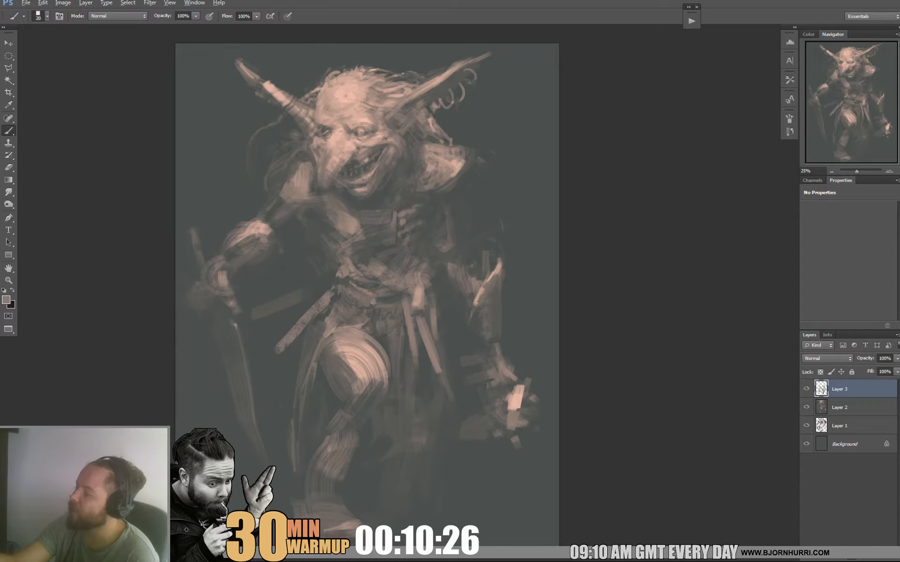
left_click(326, 294, "alt")
Enlarge the brush to 96 px and paint muted vertical strips hanging between the sword arm and the torso.
right_click(323, 259)
left_click_drag(341, 282, 350, 282)
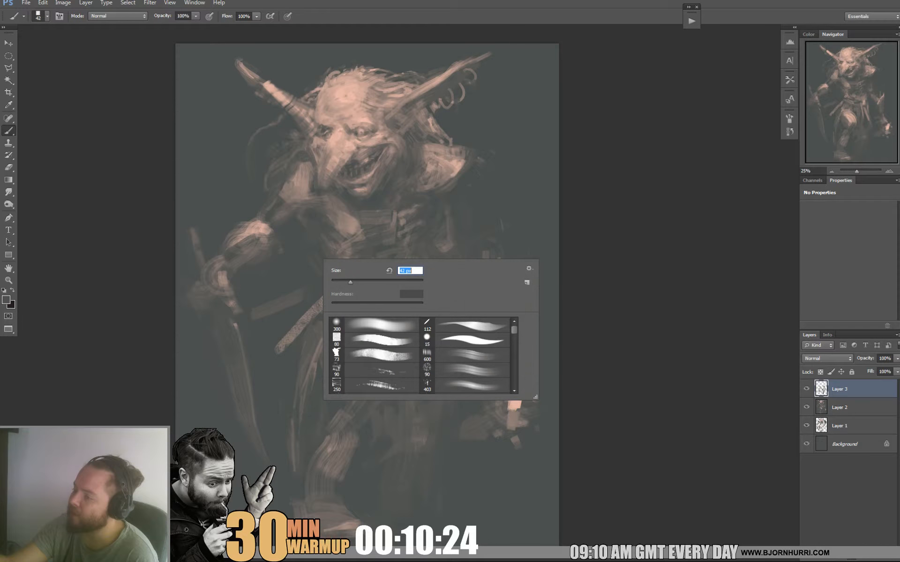
key("Return")
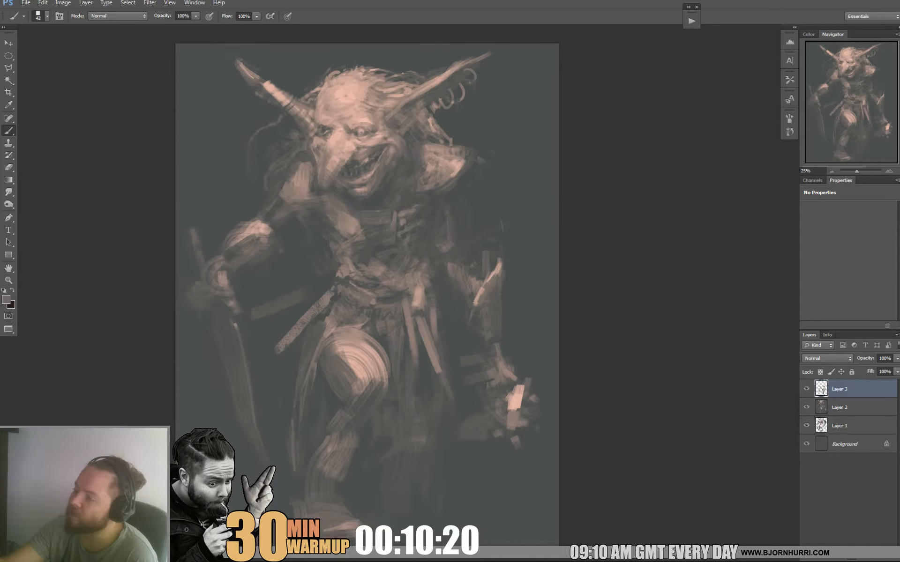
right_click(333, 216)
left_click_drag(362, 239, 386, 238)
left_click_drag(298, 213, 303, 286)
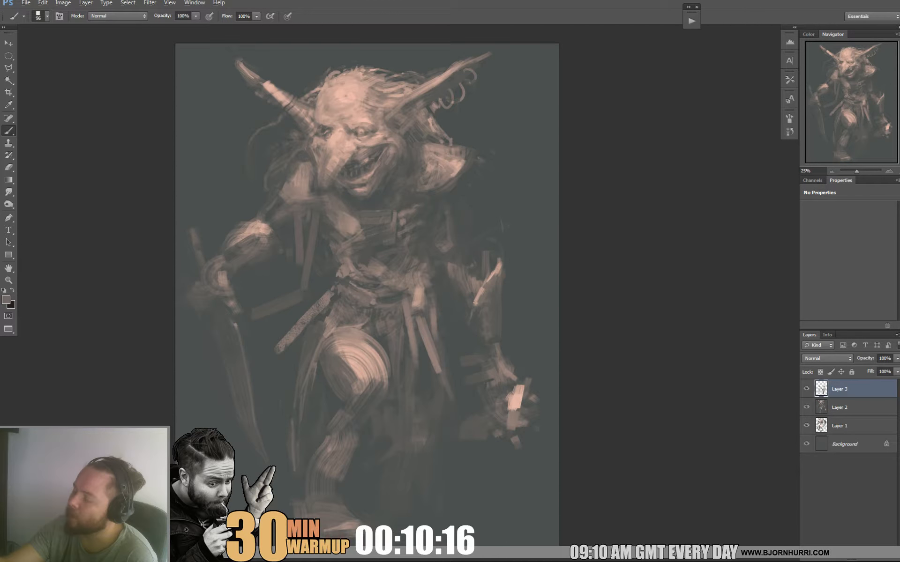
Set the brush size to 20 px and touch up the chest and sword-arm shoulder edges above the hanging strips.
left_click(327, 235, "alt")
right_click(334, 207)
left_click_drag(390, 230, 354, 229)
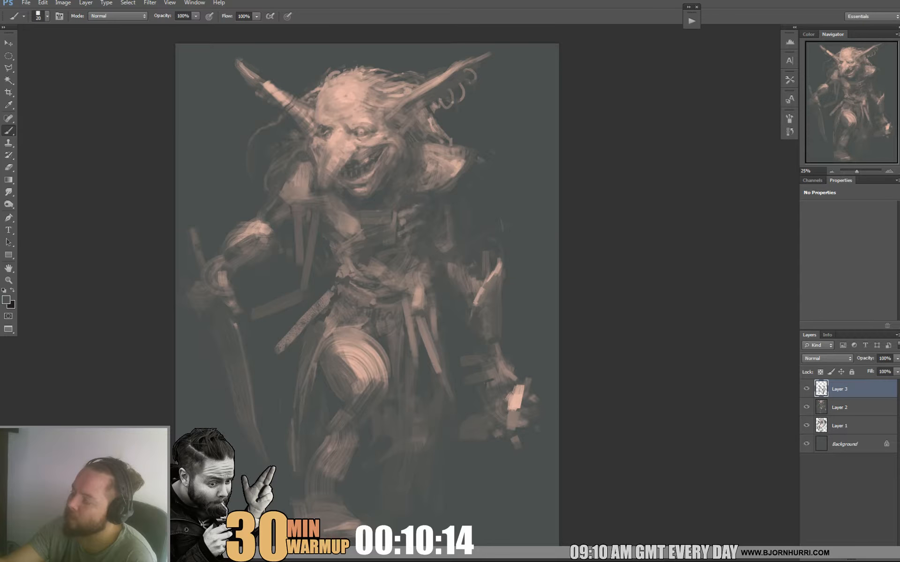
left_click(341, 220, "alt")
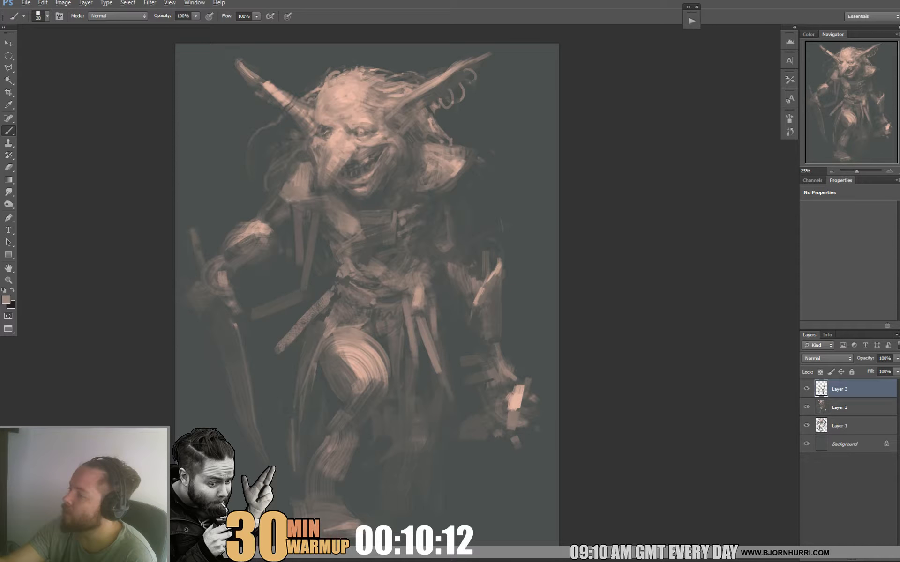
left_click(283, 228, "alt")
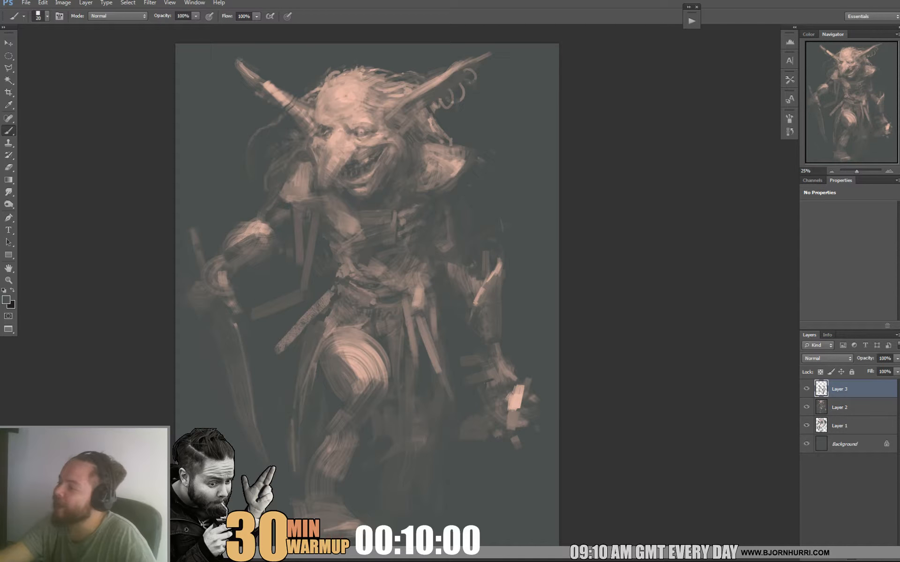
Set the brush size to 31 px and clean up the outer edge of the empty-handed arm's shoulder pad.
right_click(469, 183)
left_click_drag(484, 207, 491, 207)
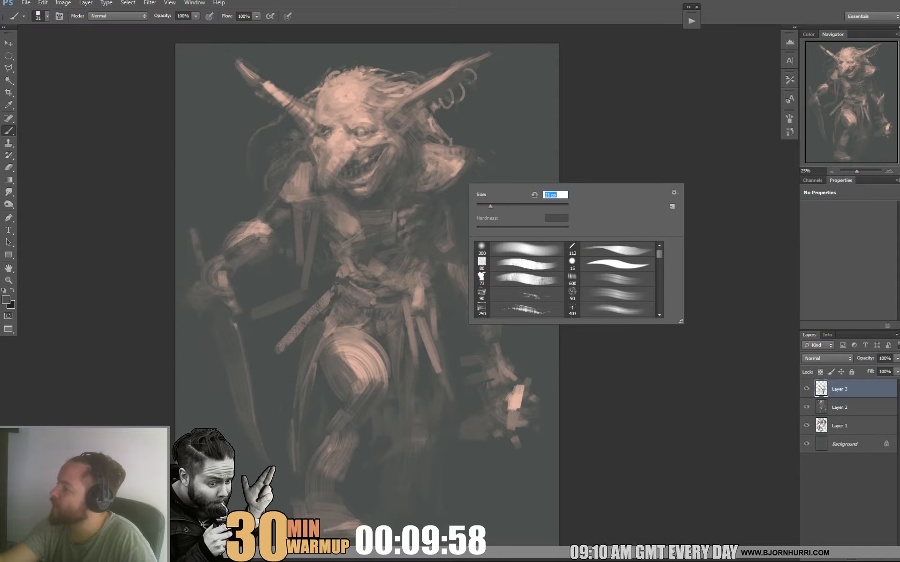
key("Return")
left_click(457, 168, "alt")
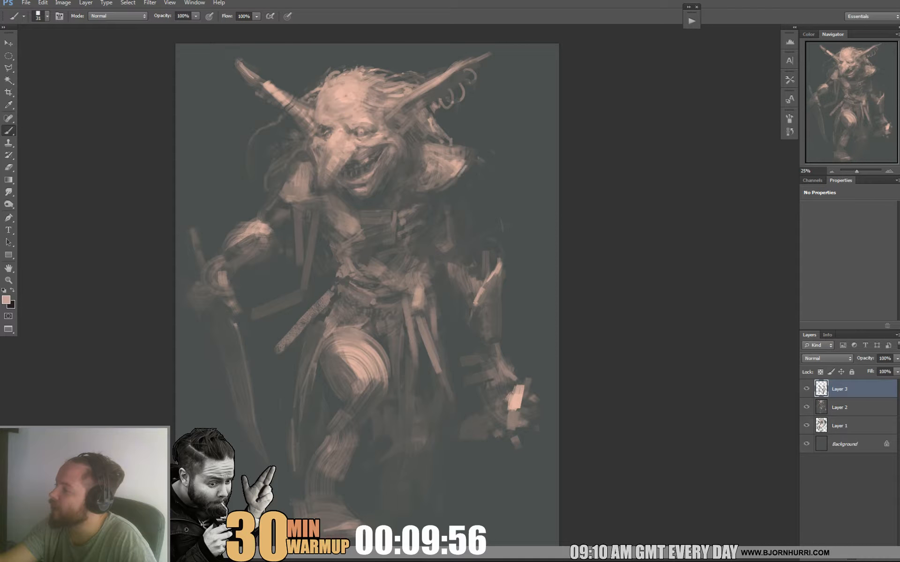
left_click(464, 167, "alt")
left_click(472, 159, "alt")
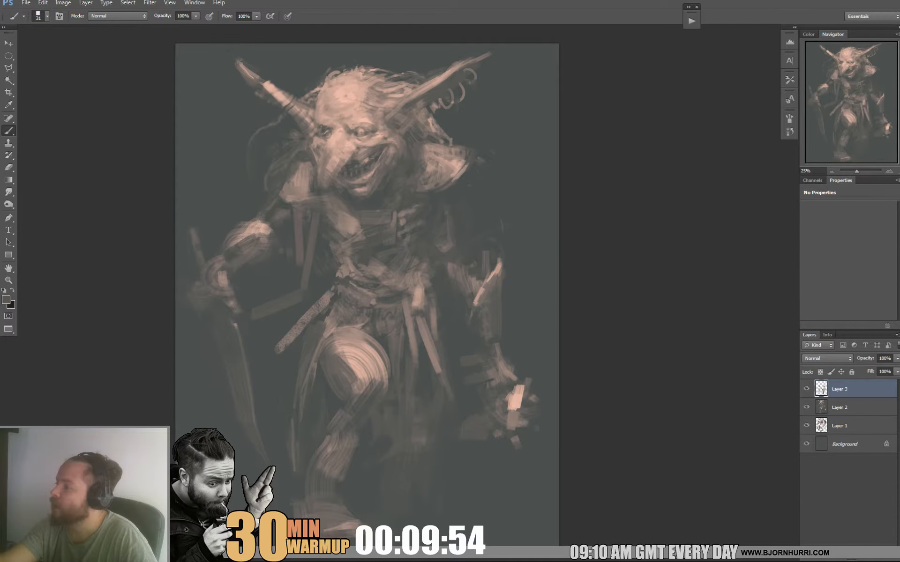
Set the brush size to 63 px and paint muted vertical strokes hanging beneath the empty-handed arm's shoulder pad.
right_click(474, 189)
left_click_drag(553, 201, 568, 201)
key("Return")
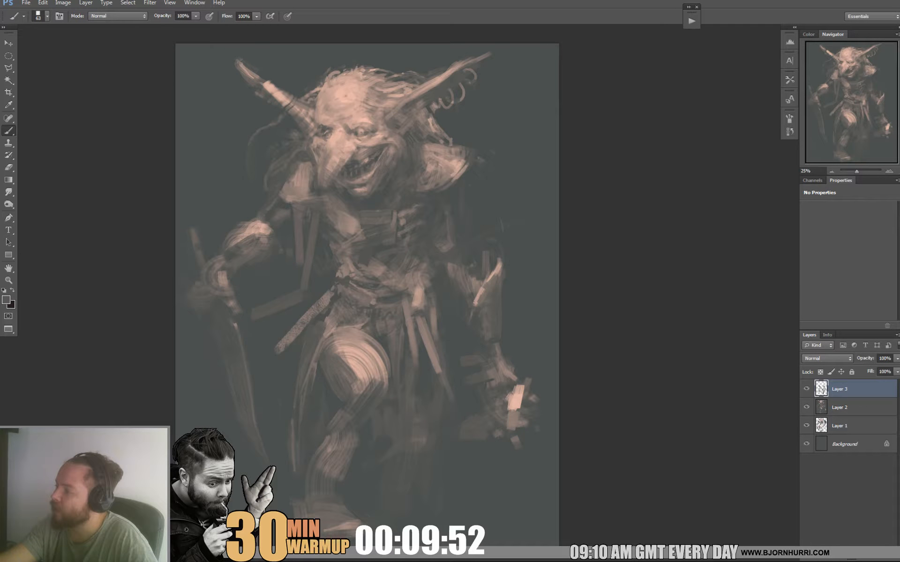
left_click(442, 181, "alt")
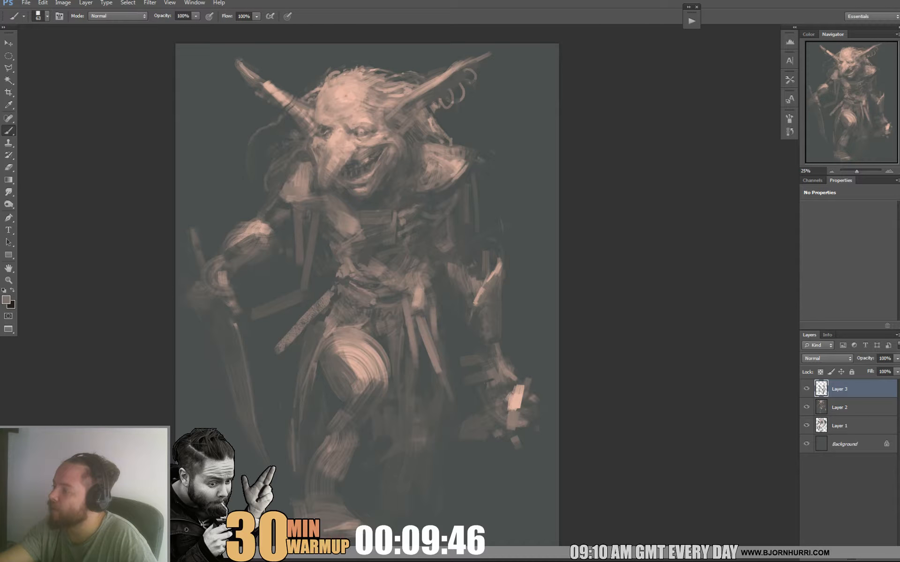
Set the brush size to 26 px and draw thin vertical straps down the torso's side below the shoulder pad.
right_click(479, 186)
left_click(507, 215)
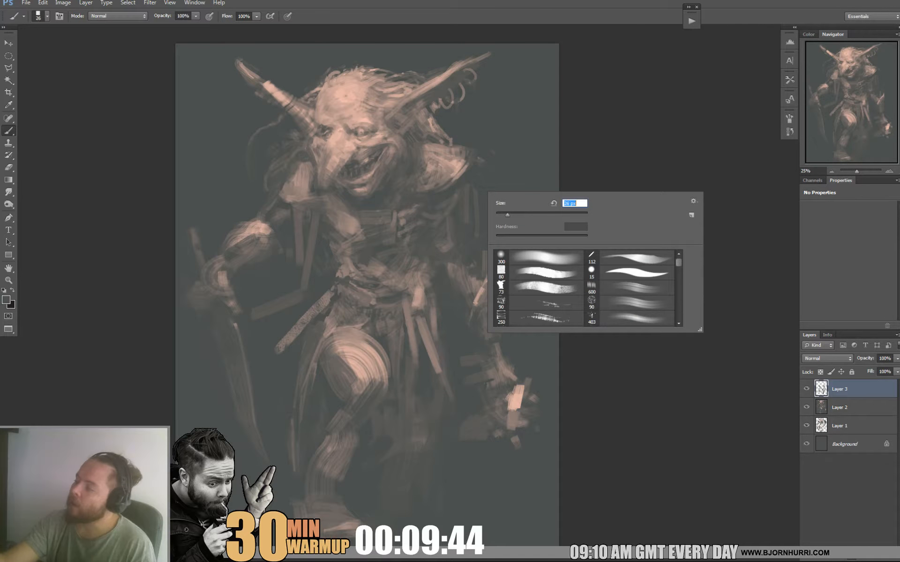
left_click(457, 191, "alt")
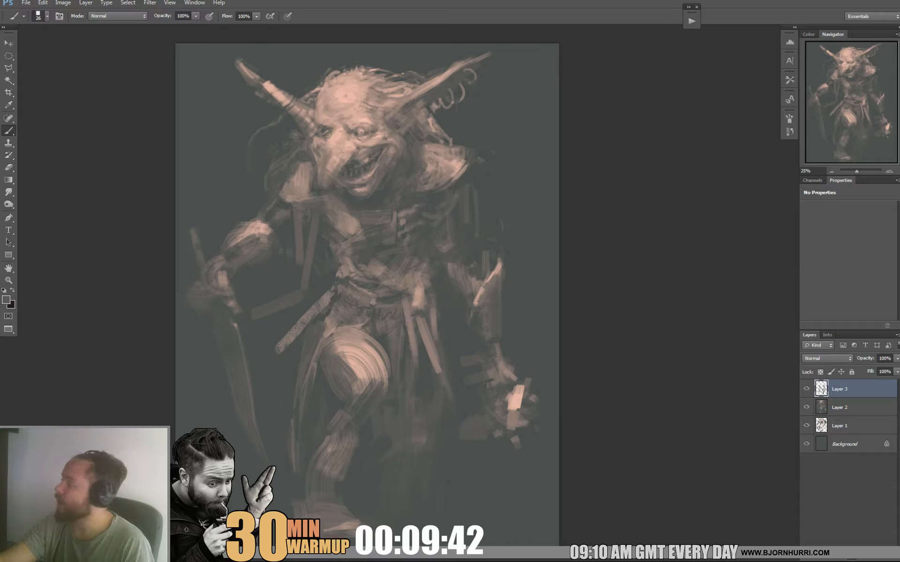
left_click(451, 180, "alt")
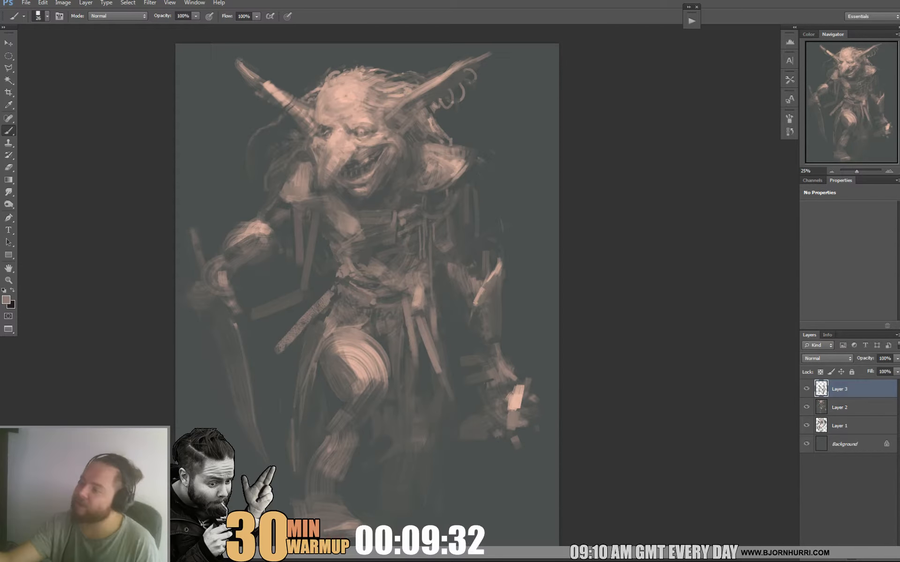
left_click(415, 230, "alt")
Switch to the 600 px bristle brush, reduce it to 93 px and shade the chest and ribs with muted strokes.
right_click(349, 258)
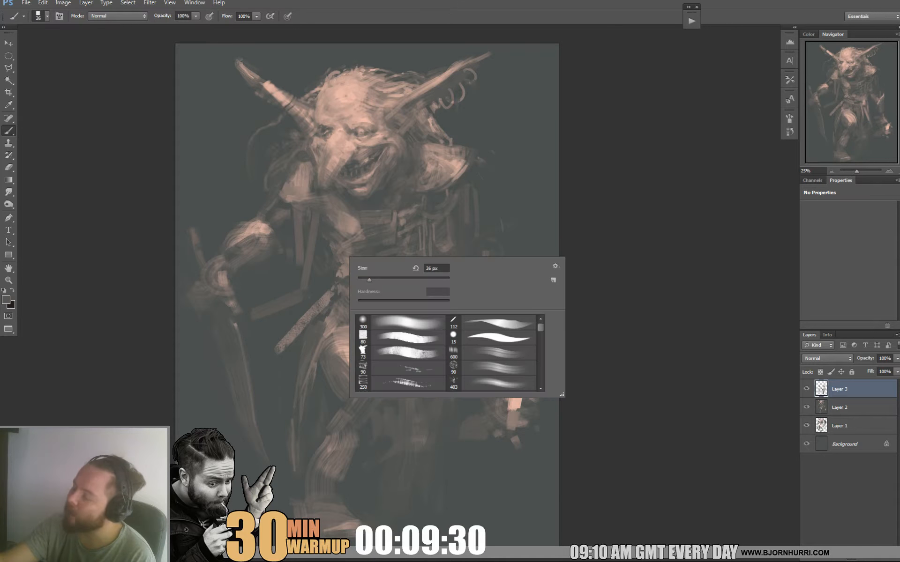
left_click(491, 354)
left_click(347, 249)
right_click(375, 259)
left_click(426, 281)
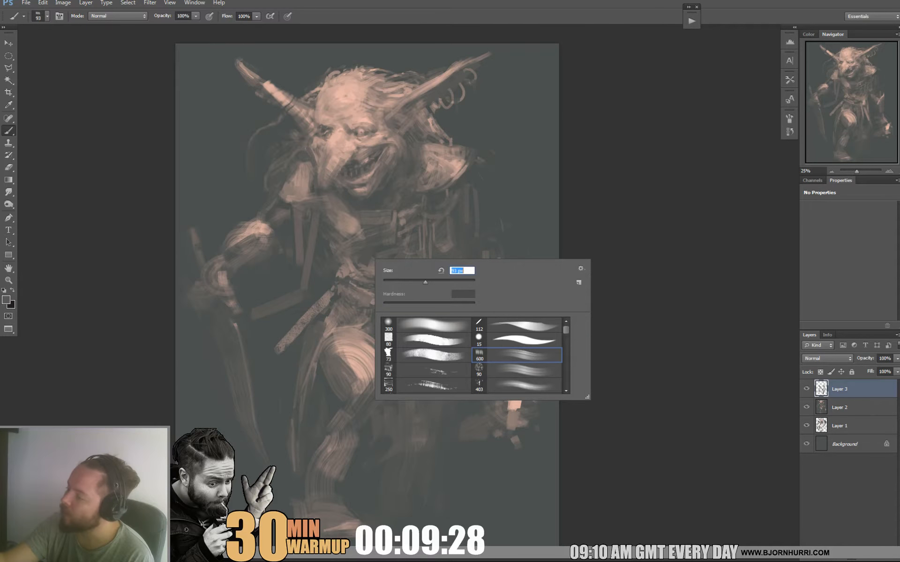
left_click(316, 283, "alt")
mouse_move(349, 264)
left_mouse_down()
mouse_move(342, 228)
mouse_move(358, 226)
left_mouse_up()
left_click_drag(347, 219, 395, 213)
left_click(346, 271, "alt")
Set the brush size to 39 px and refine the upper chest beneath the chin, sampling a light tone from the shoulder pad.
right_click(388, 219)
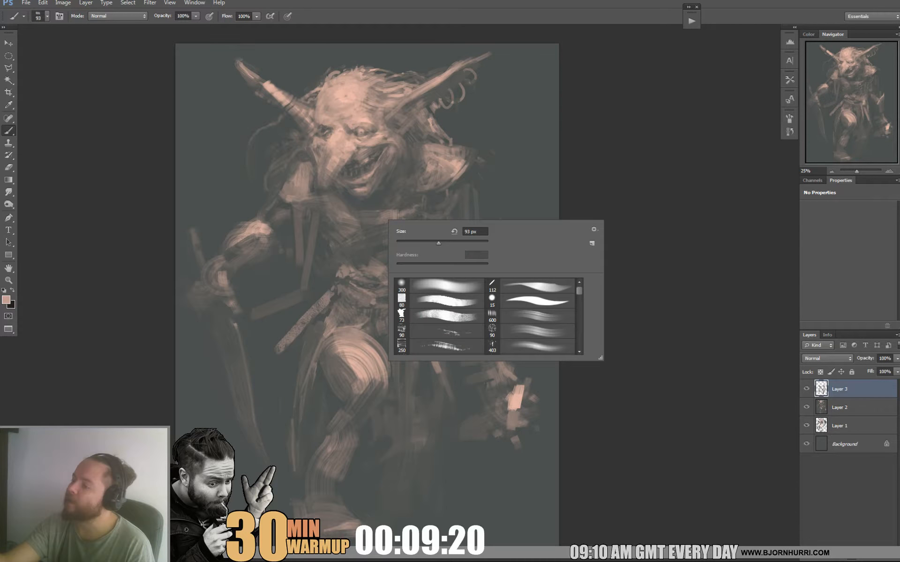
left_click_drag(440, 244, 414, 244)
left_click_drag(350, 205, 370, 205)
left_click(373, 203, "alt")
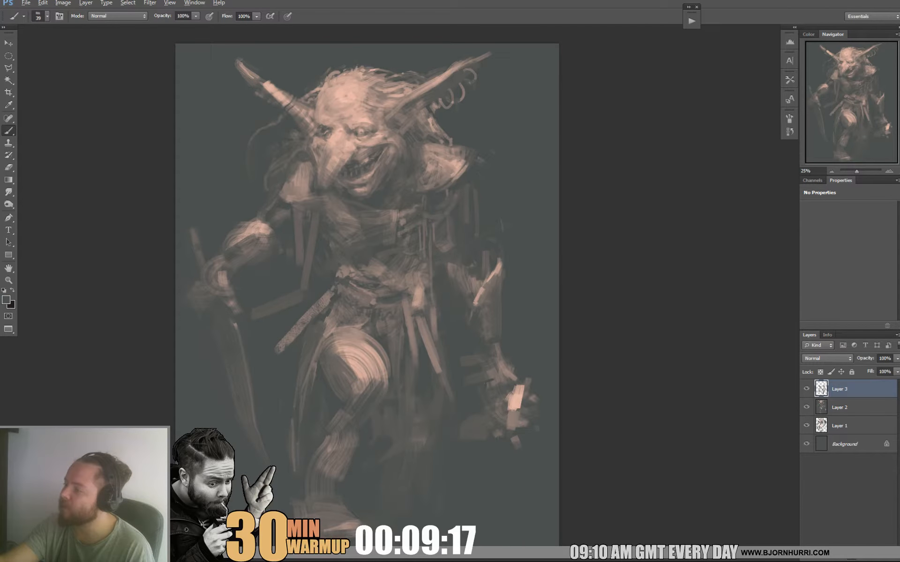
left_click(453, 164, "alt")
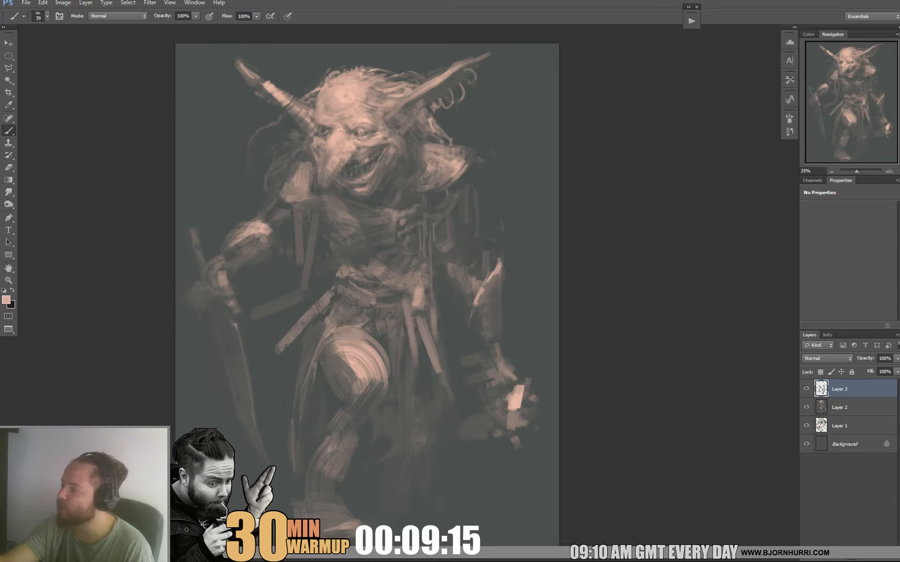
Sample dark and midtones around the jaw and shoulder pad and rework the shadows between the chin and the pad.
left_click(406, 195, "alt")
left_click(407, 195, "alt")
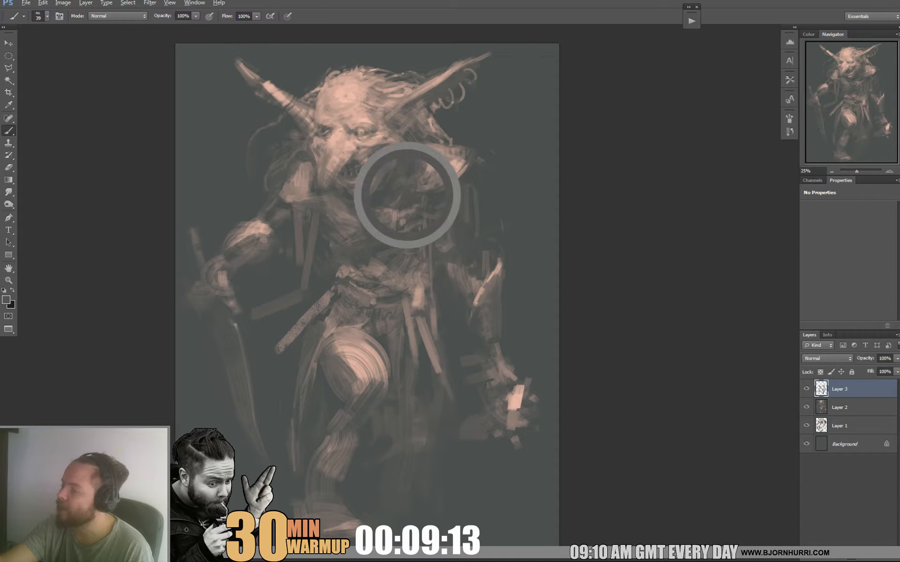
left_click(450, 166, "alt")
left_click(407, 190, "alt")
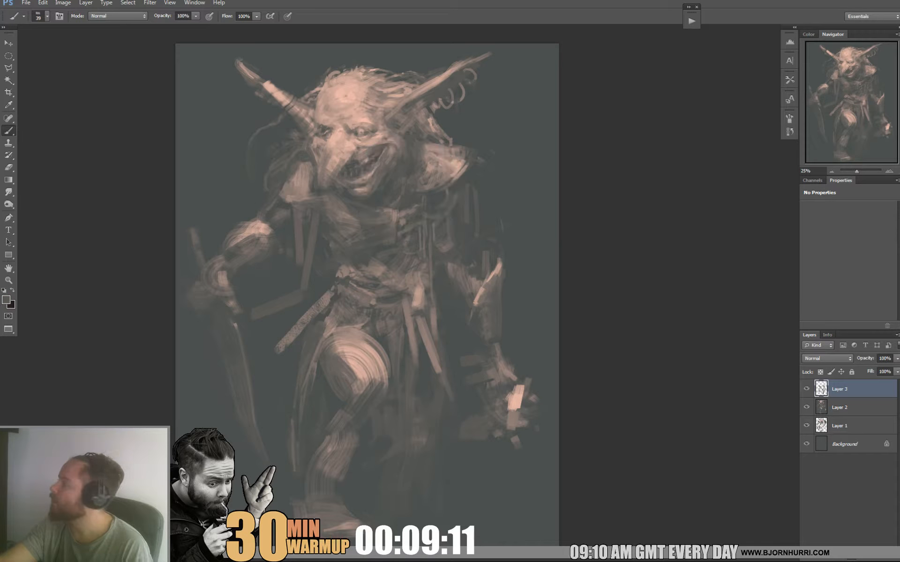
left_click(412, 157, "alt")
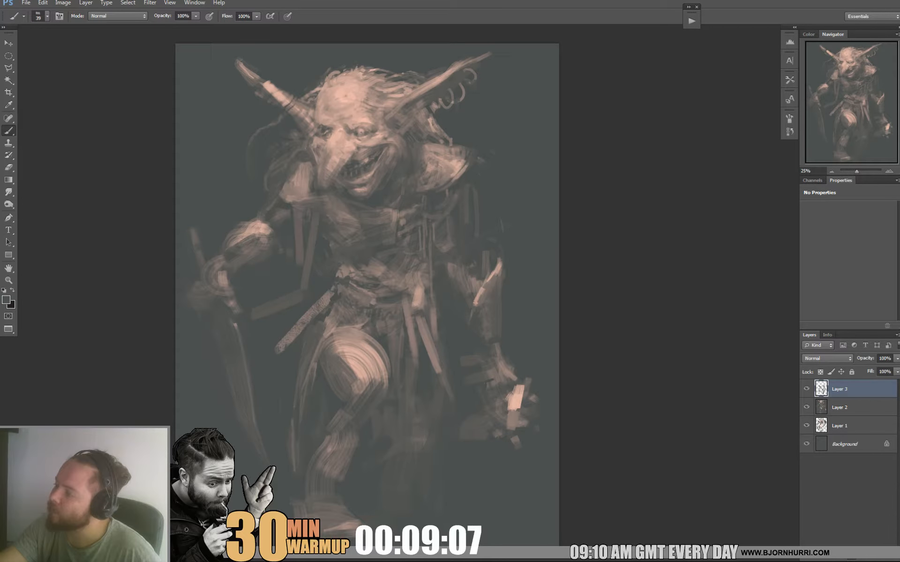
Refine the long nose and grinning mouth with small strokes, alternating sampled shadow and skin tones.
left_click(347, 192, "alt")
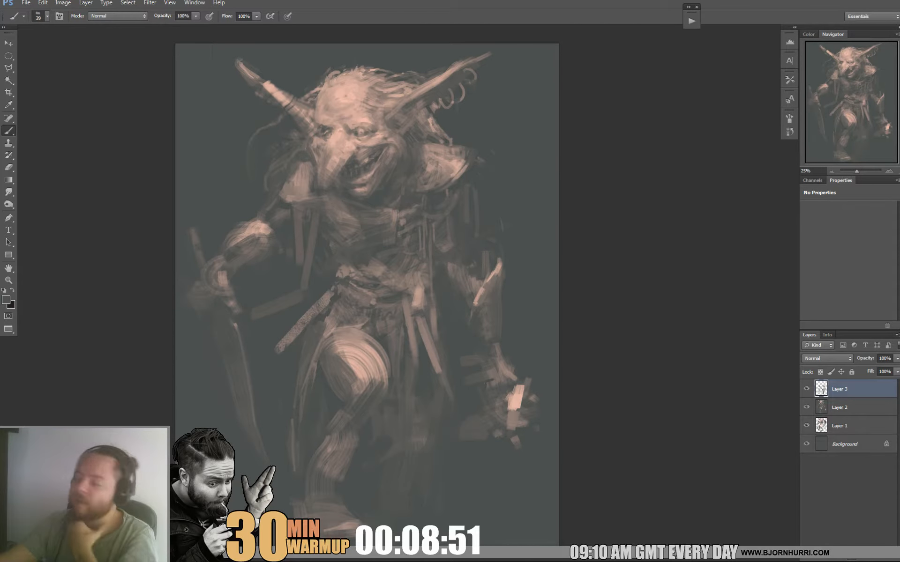
left_click(328, 148, "alt")
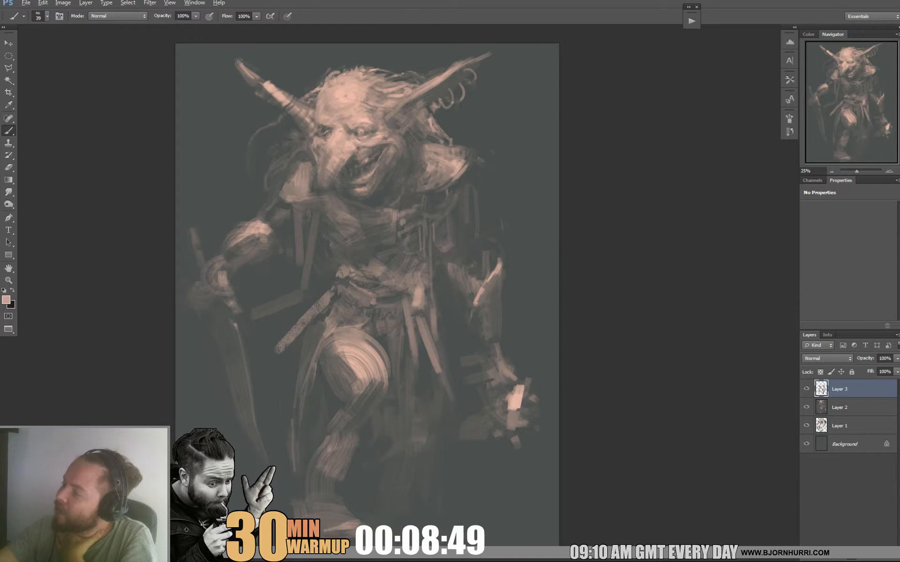
left_click(353, 170, "alt")
left_click(341, 143, "alt")
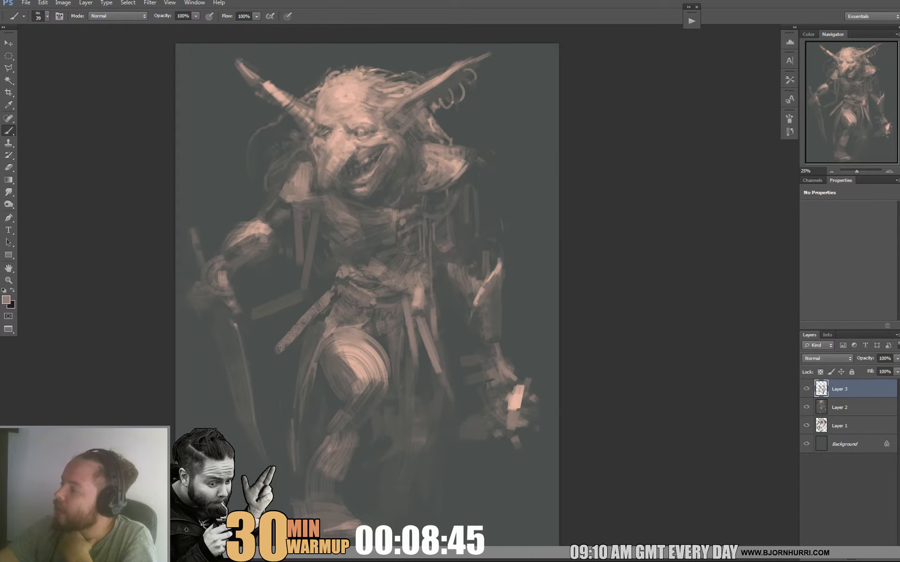
left_click(334, 164, "alt")
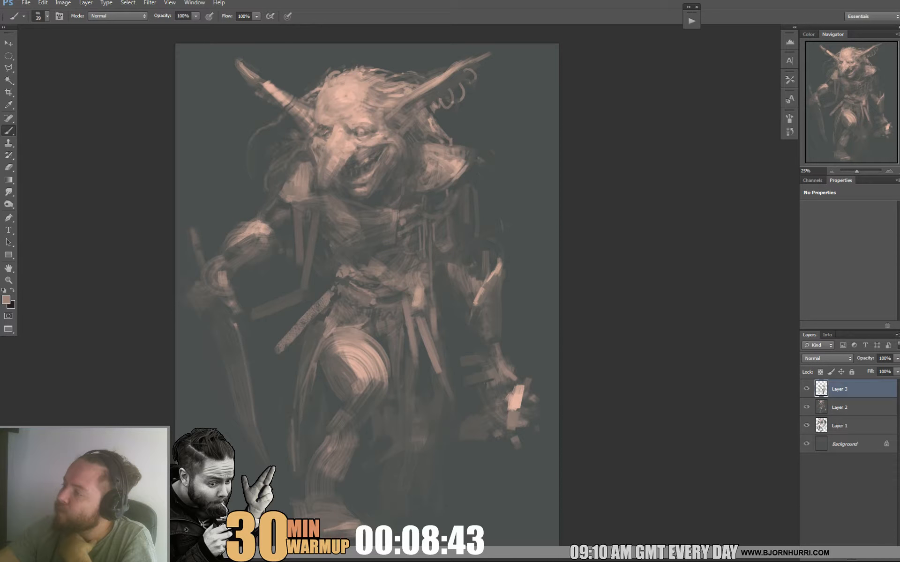
Refine the brows and eyes with sampled skin and shadow tones, and darken the edge of the ringed ear.
left_click(362, 121, "alt")
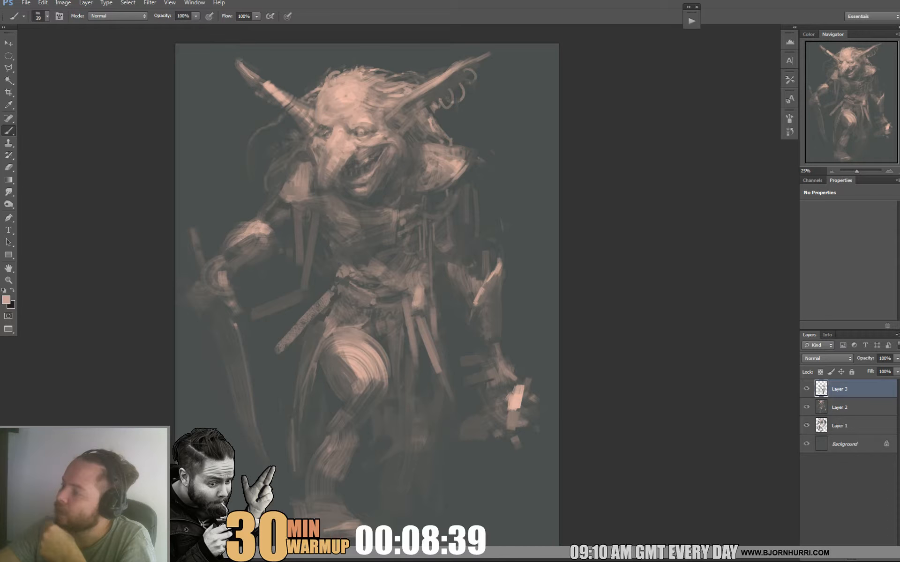
left_click(319, 126, "alt")
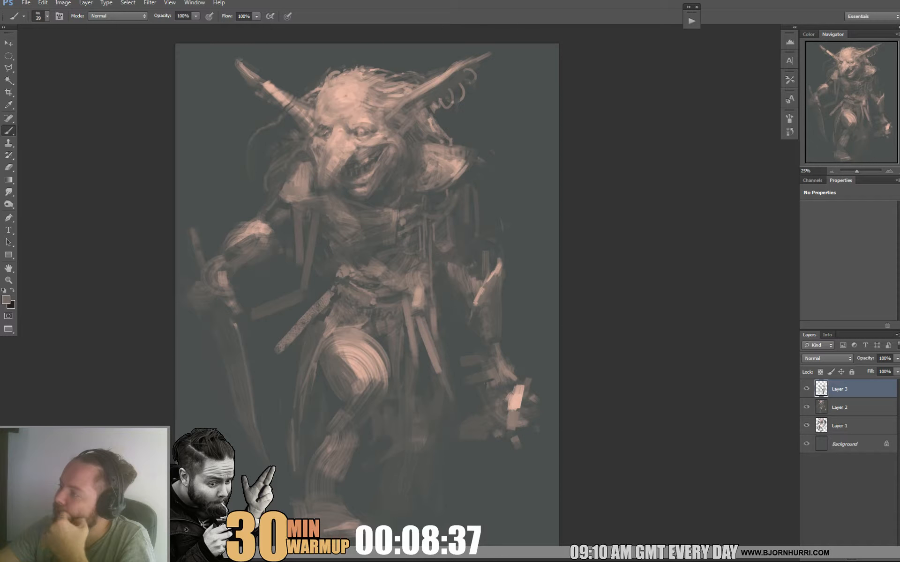
left_click(327, 120, "alt")
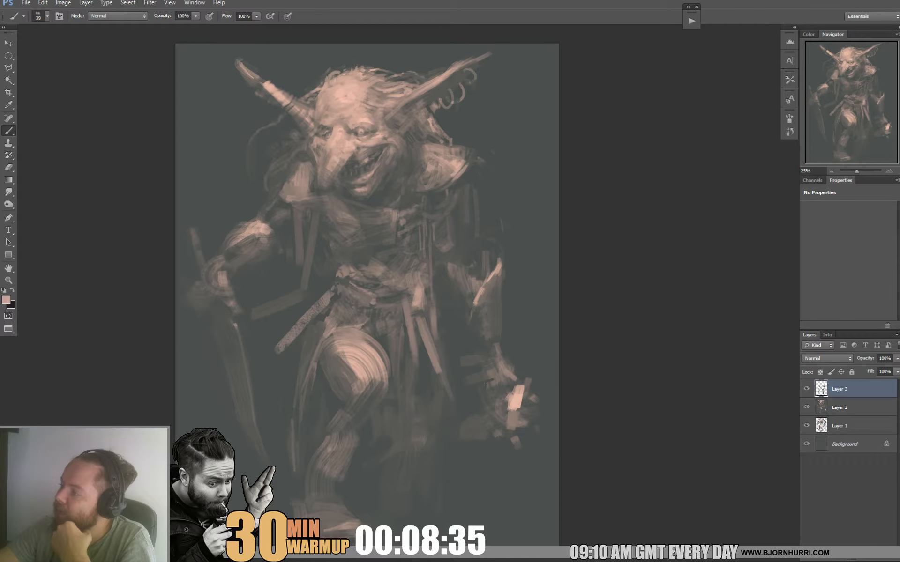
left_click(328, 120, "alt")
left_click(316, 123, "alt")
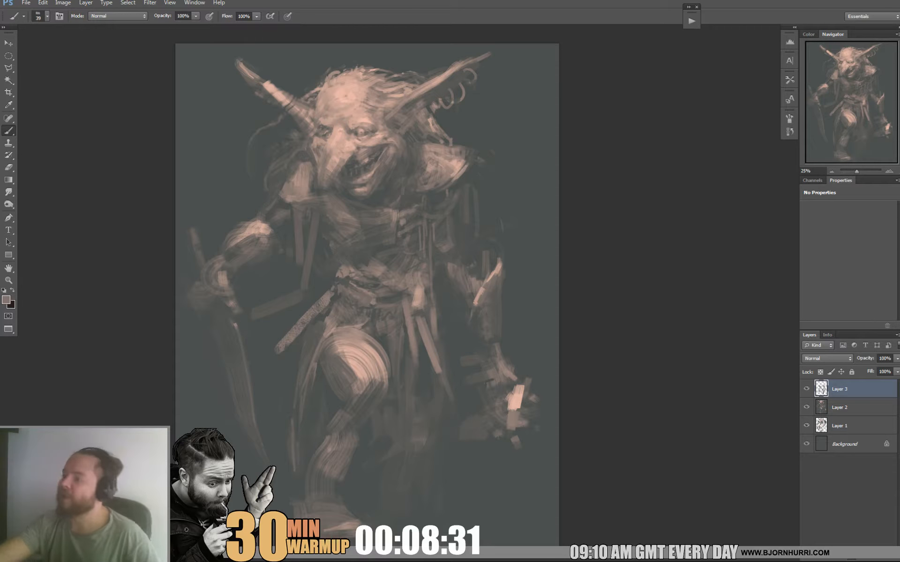
left_click(311, 150, "alt")
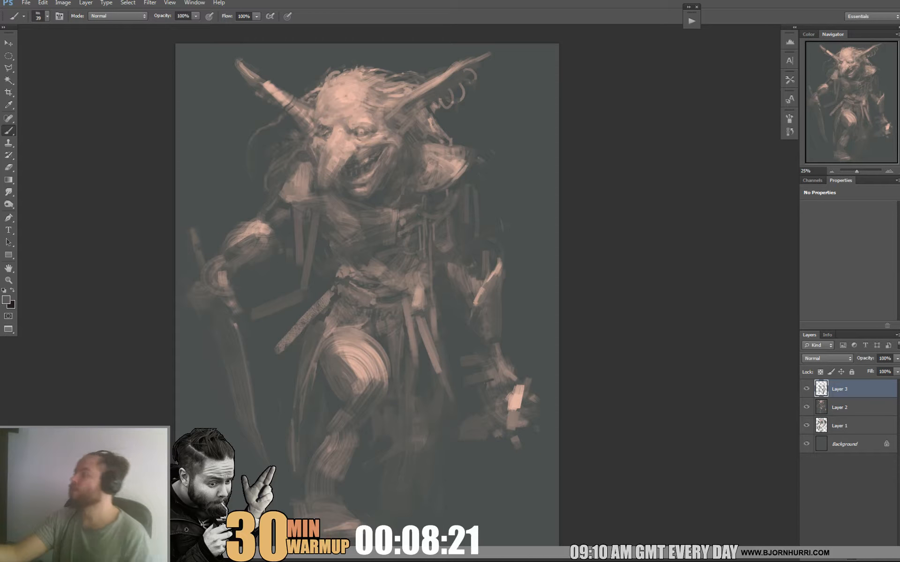
left_click(350, 98, "alt")
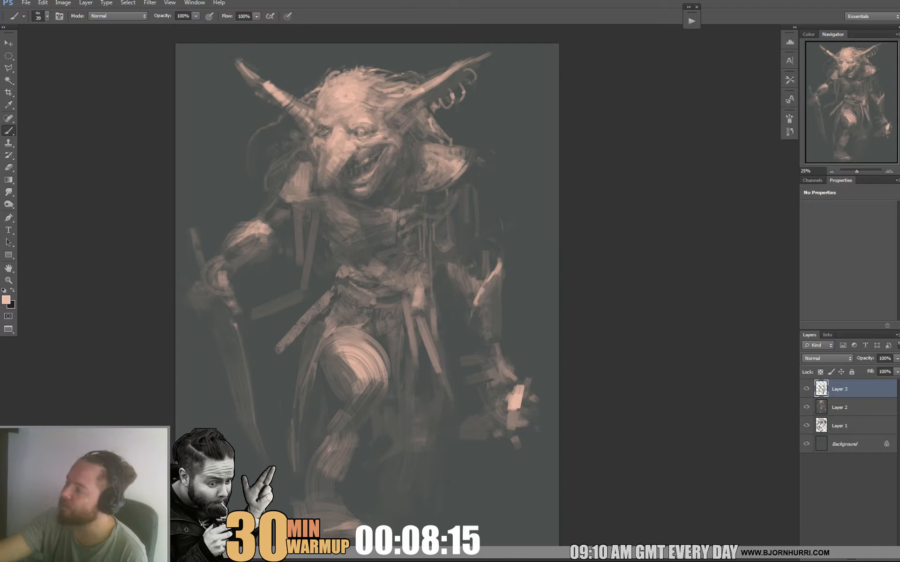
Darken the ribs and belly with a sampled shadow tone, setting the brush size to 101 px and then 49 px.
left_click(370, 262, "alt")
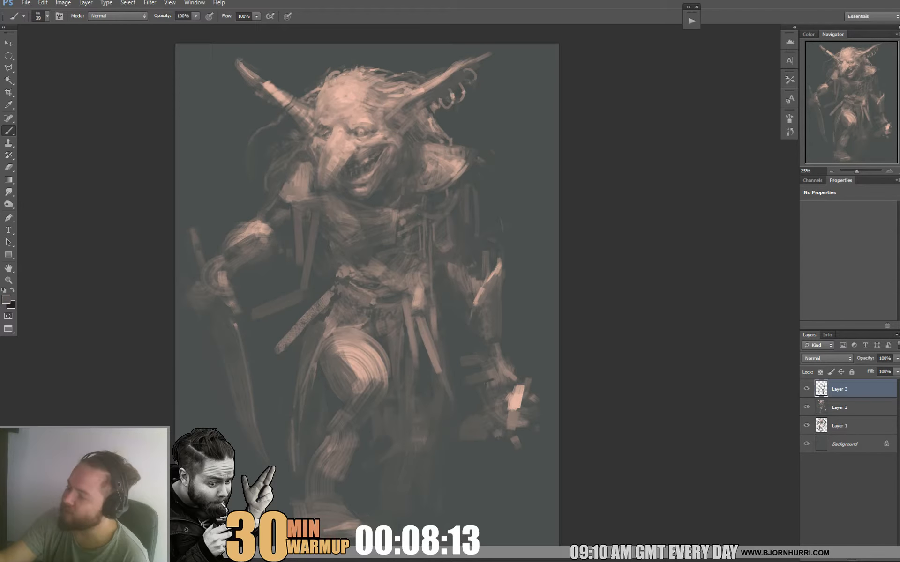
right_click(369, 265)
type("101")
key("Return")
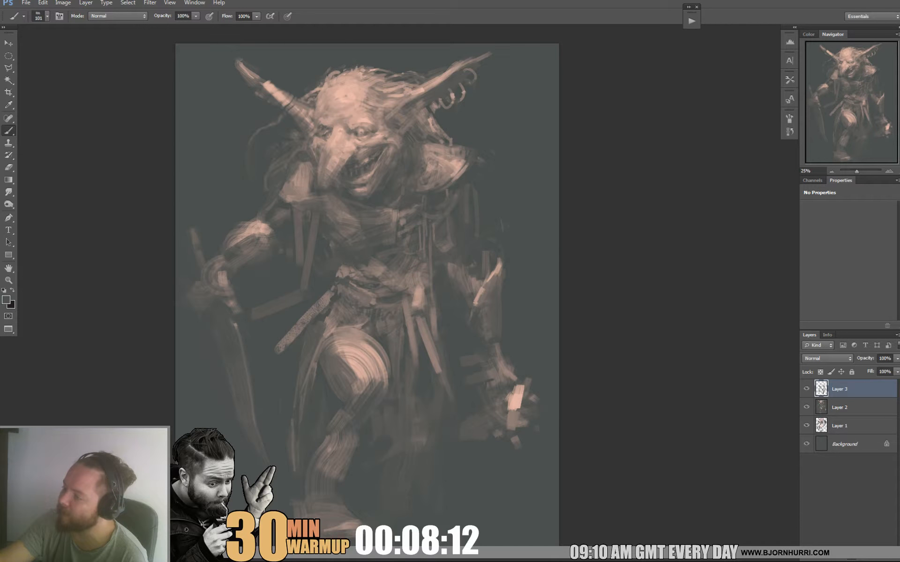
right_click(382, 268)
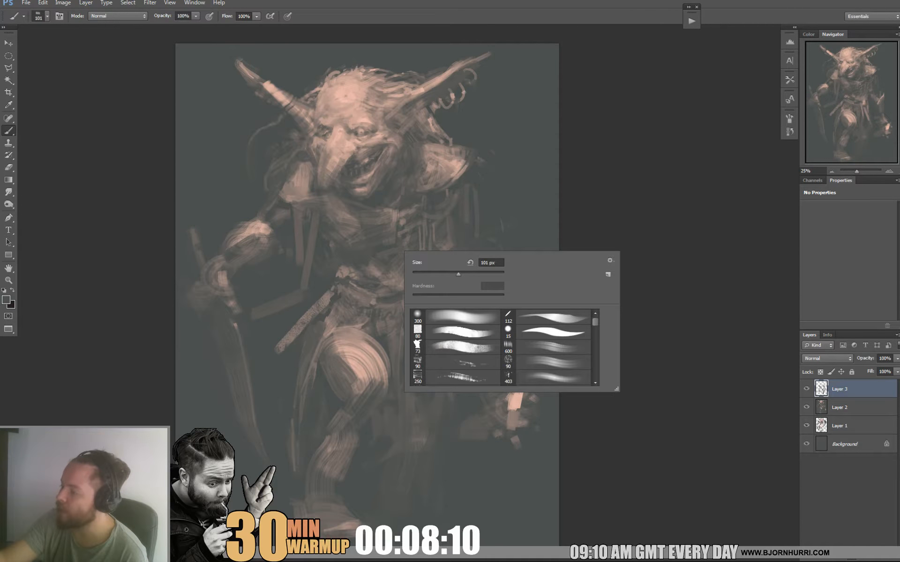
type("49")
key("Return")
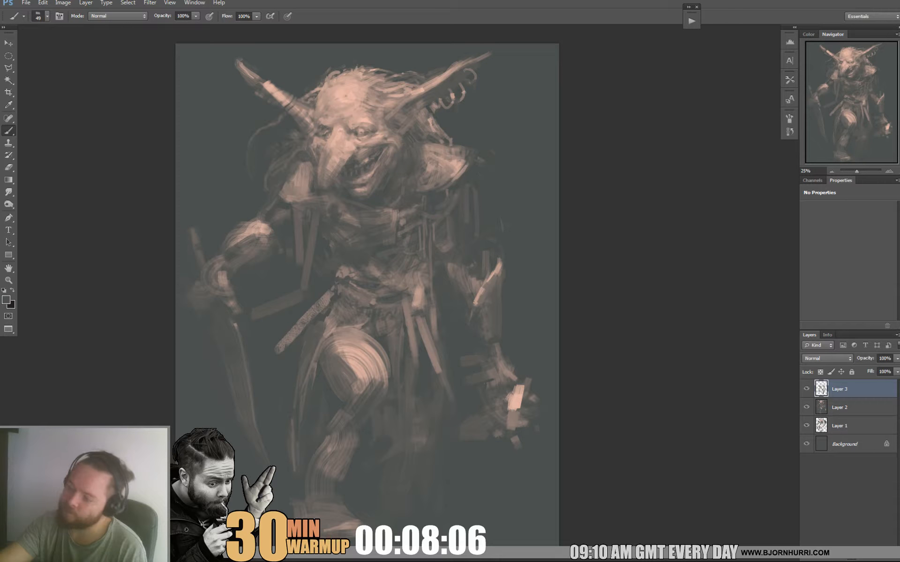
Reshape the forearm of the blade-holding arm with dark strokes and add a light highlight near the wrist.
left_click(251, 248, "alt")
mouse_move(260, 257)
left_mouse_down()
mouse_move(262, 267)
mouse_move(237, 286)
mouse_move(243, 280)
left_mouse_up()
left_click(255, 285, "alt")
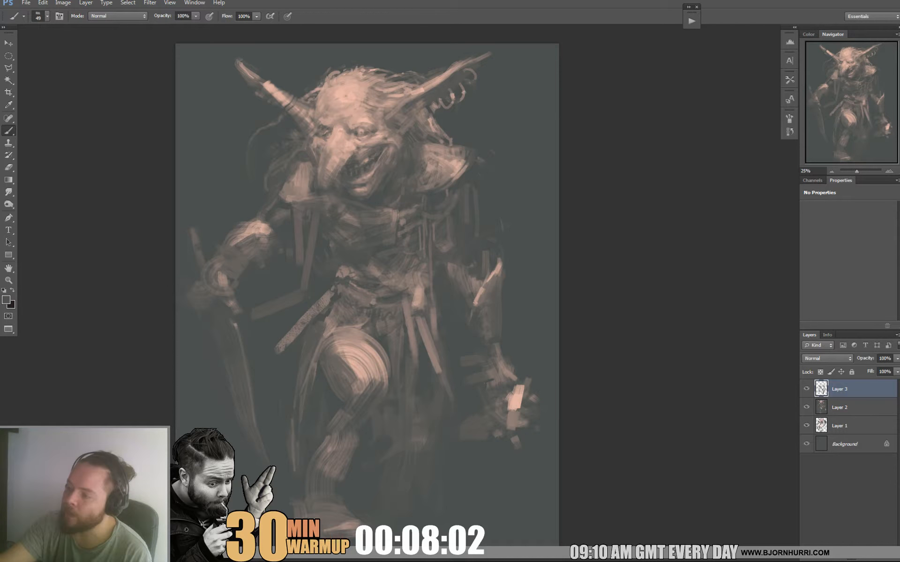
left_click(262, 225, "alt")
left_click_drag(258, 235, 223, 267)
left_click(240, 261, "alt")
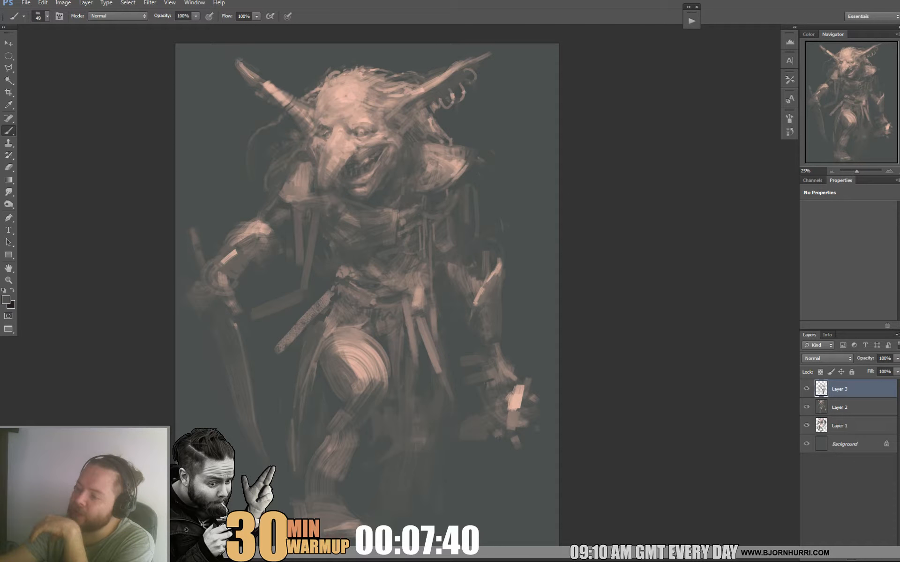
Switch to the 80 px square brush, reduce it to 29 px and add fine contour strokes to the blade arm's forearm.
right_click(263, 242)
left_click(307, 323)
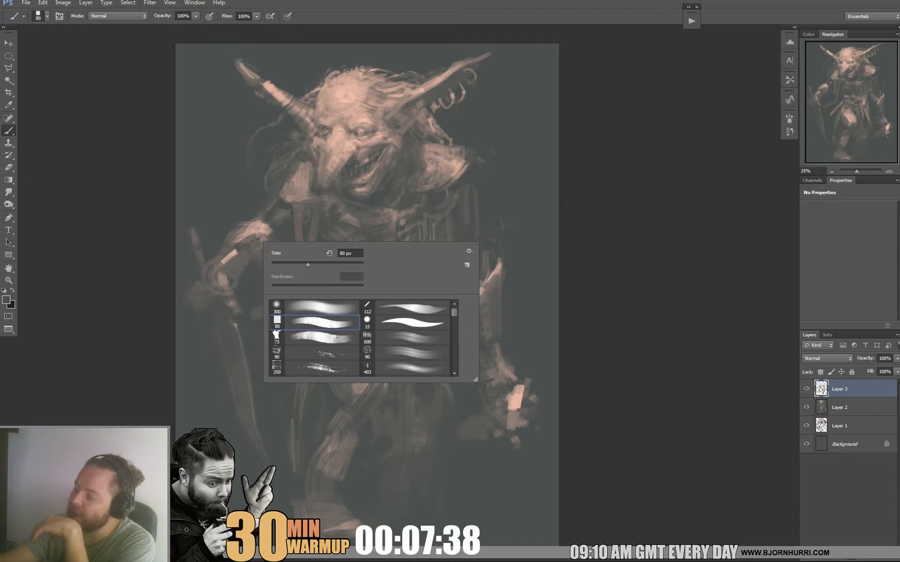
left_click_drag(308, 265, 287, 265)
left_click(240, 239, "alt")
left_click_drag(227, 245, 239, 244)
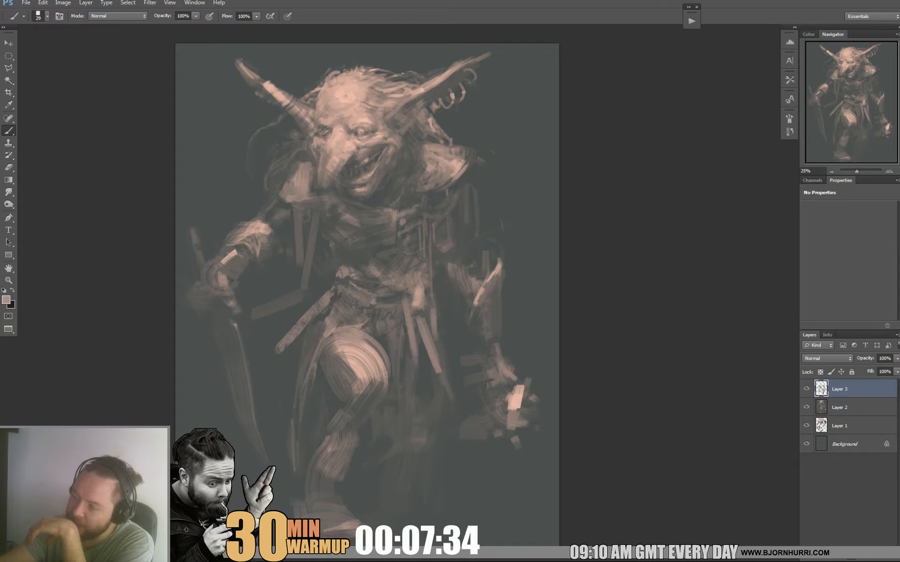
left_click(243, 247, "alt")
left_click(243, 267, "alt")
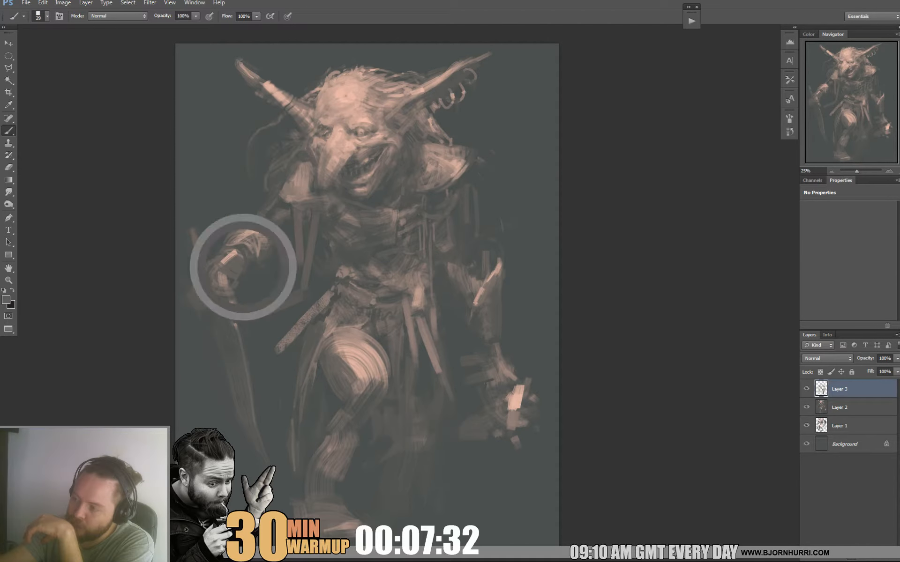
Set the brush size to 50 px and paint short muted strokes off the underside of the blade arm's forearm.
right_click(266, 253)
left_click(297, 277)
left_click_drag(249, 269, 253, 286)
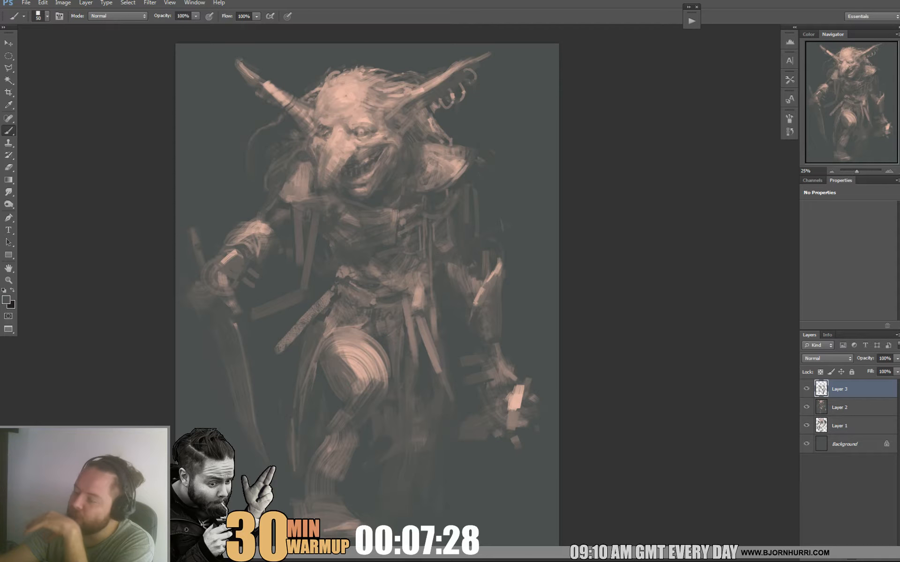
left_click(262, 249, "alt")
left_click(241, 233, "alt")
left_click(227, 237, "alt")
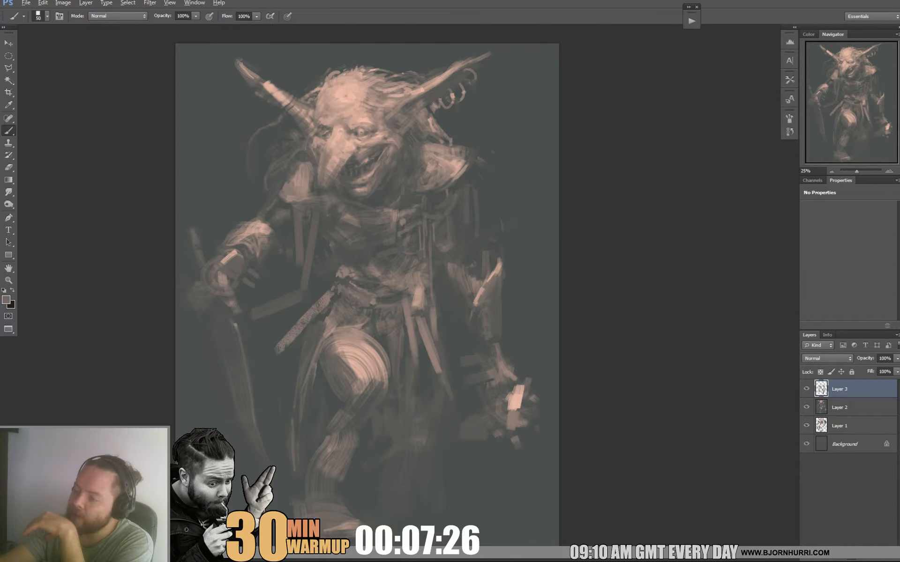
left_click(216, 232, "alt")
Set the brush size to 27 px and refine the blade arm's forearm bands and wrist with sampled tones.
right_click(263, 245)
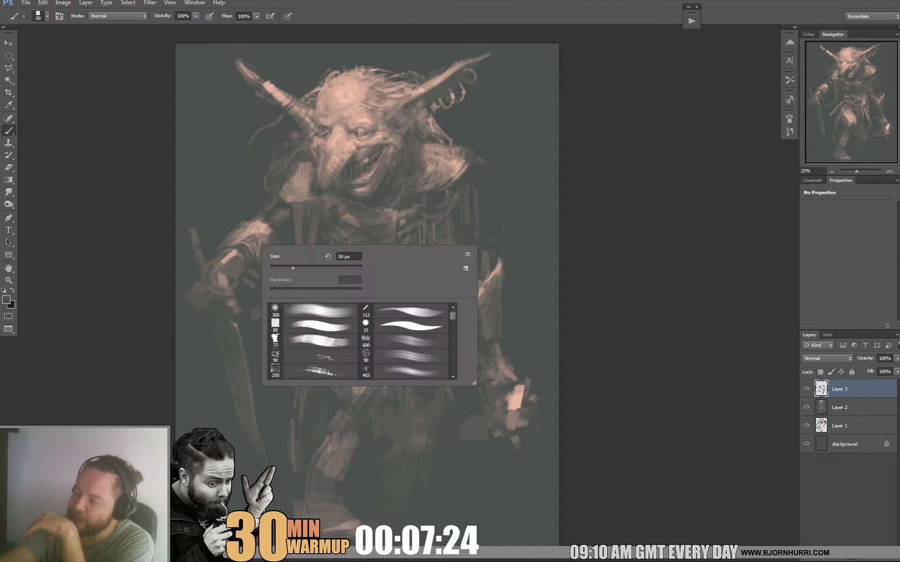
left_click_drag(293, 268, 282, 268)
key("Return")
left_click(251, 252, "alt")
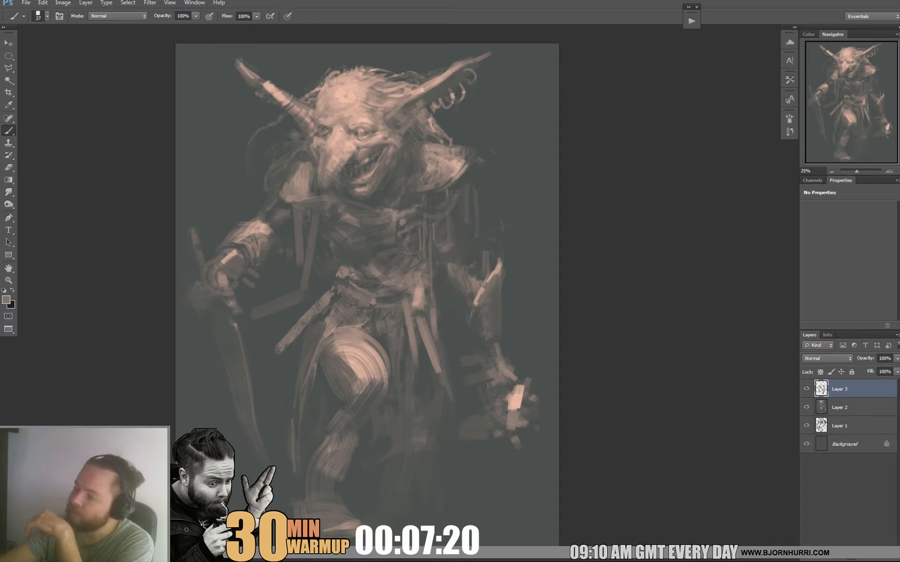
left_click(242, 299, "alt")
left_click(221, 279, "alt")
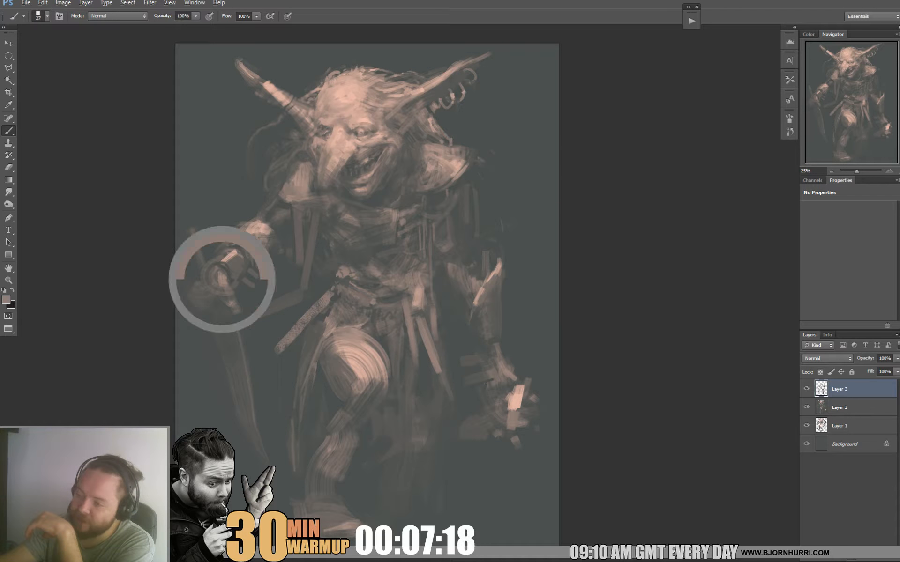
Set the brush size to 45 px and define the fingers gripping the blade, cutting in with a dark tone.
right_click(242, 283)
mouse_move(219, 287)
left_mouse_down()
mouse_move(270, 306)
mouse_move(222, 297)
left_mouse_up()
key("Return")
left_click(221, 314, "alt")
left_click(243, 328, "alt")
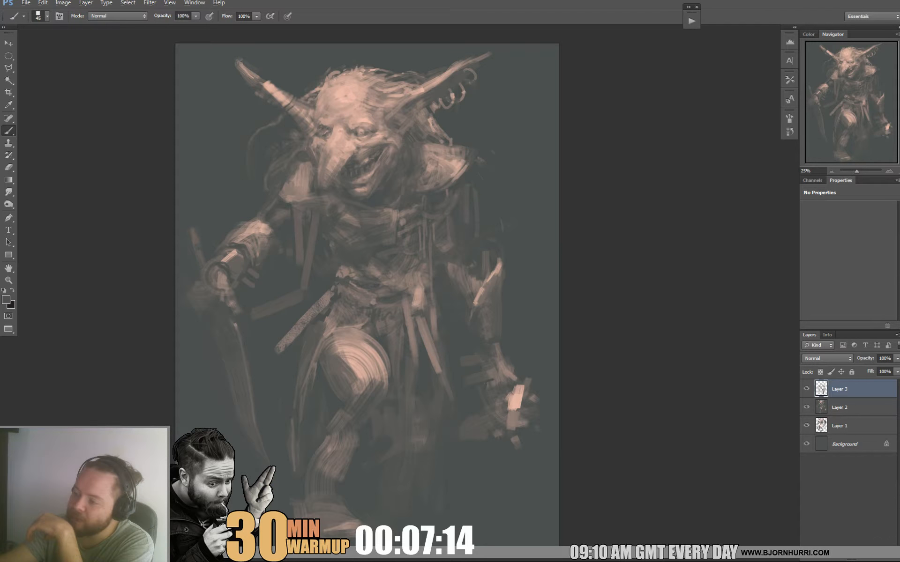
Deepen the shadows on the chest and clean up the edges of the blade arm's forearm with sampled dark tones.
left_click(400, 224, "alt")
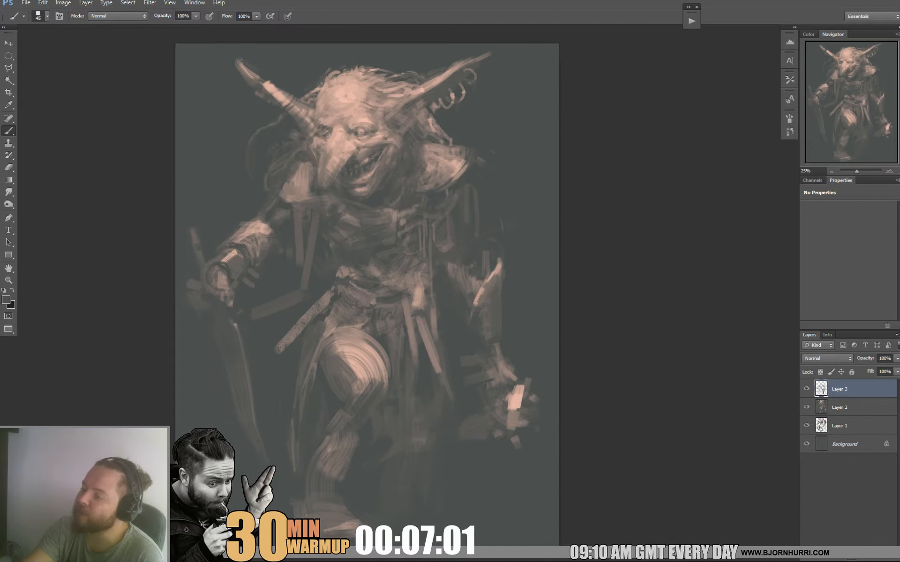
left_click(243, 231, "alt")
left_click(248, 219, "alt")
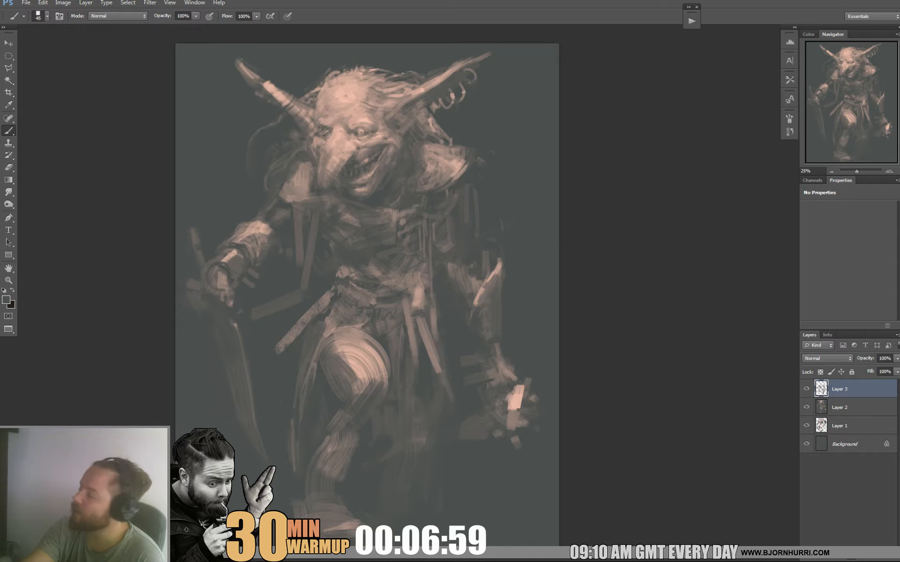
left_click(271, 246, "alt")
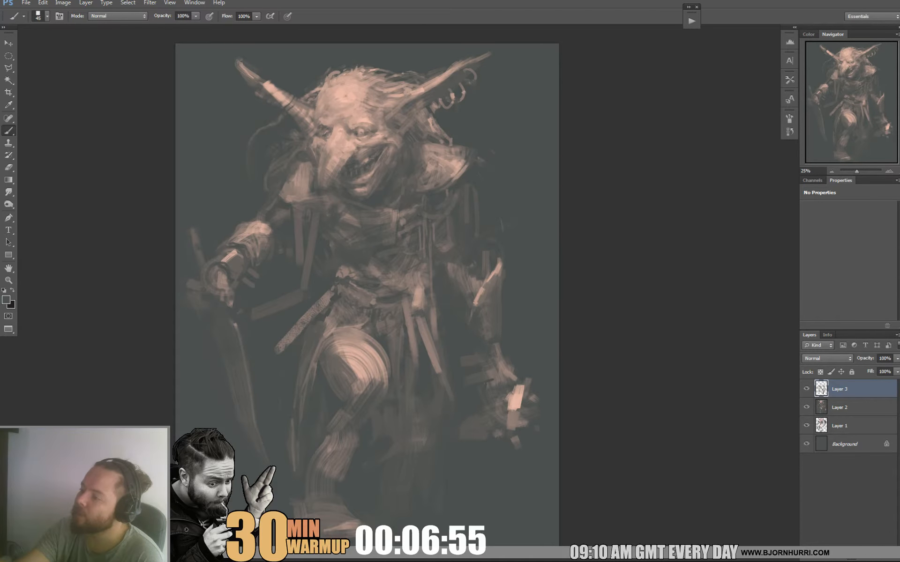
Set the brush size to 25 px and highlight the blade-side shoulder pad with a light tone sampled from the forehead.
right_click(319, 192)
double_click(334, 269)
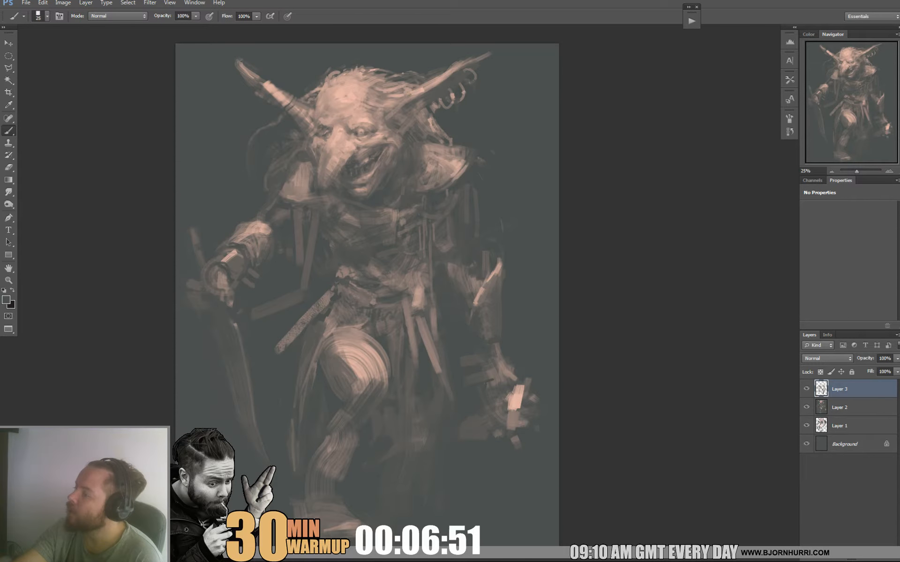
left_click(346, 88, "alt")
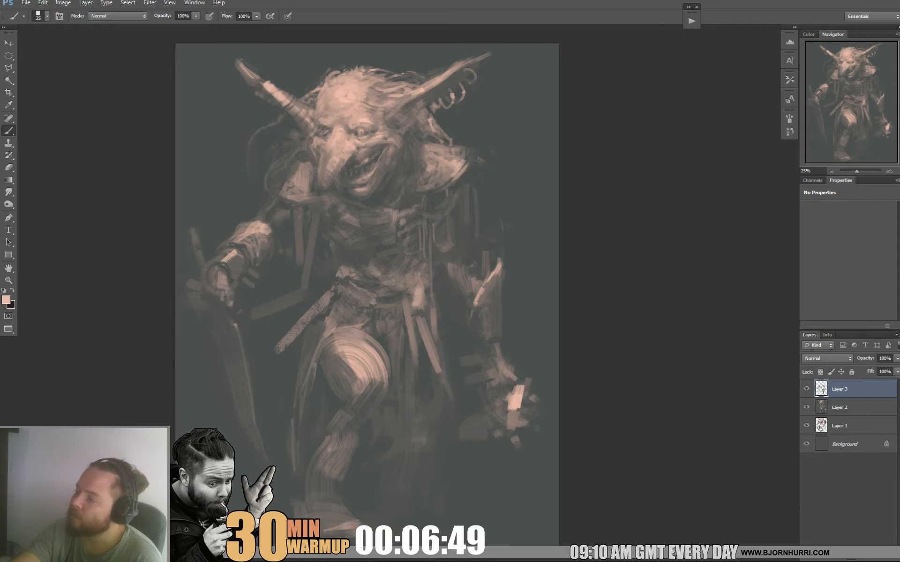
left_click_drag(305, 171, 301, 174)
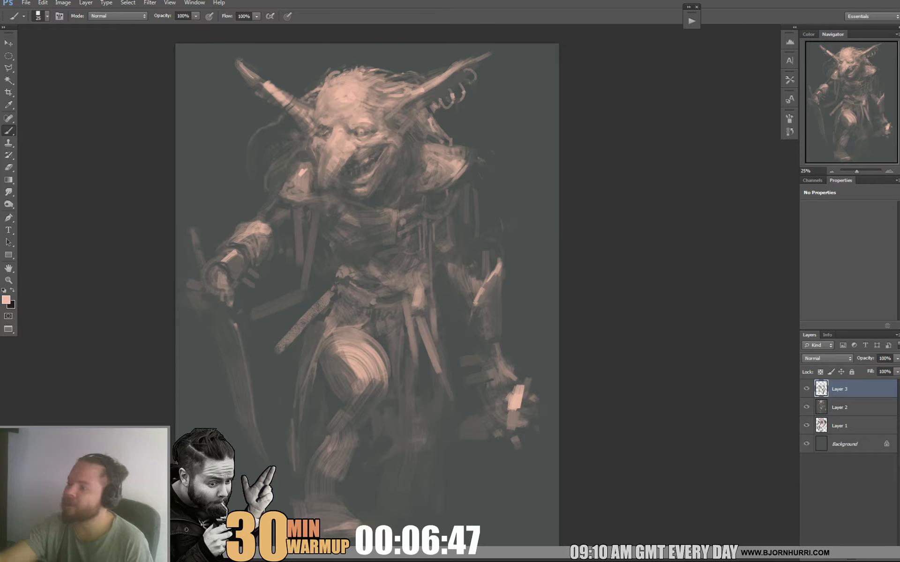
left_click(303, 164, "alt")
left_click(292, 174, "alt")
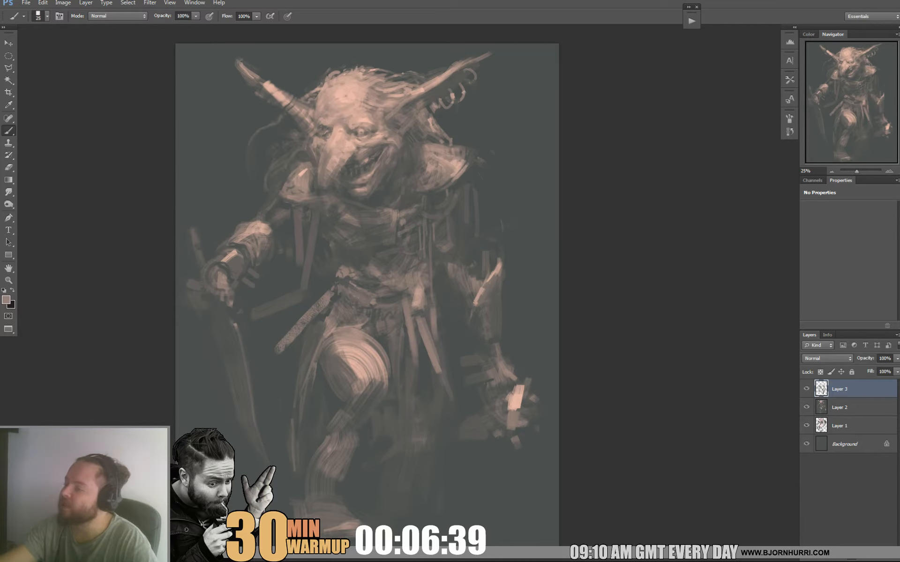
Add small light accents to the chest strap below the far shoulder pad and refine the waistcloth with sampled tones.
left_click(358, 80, "alt")
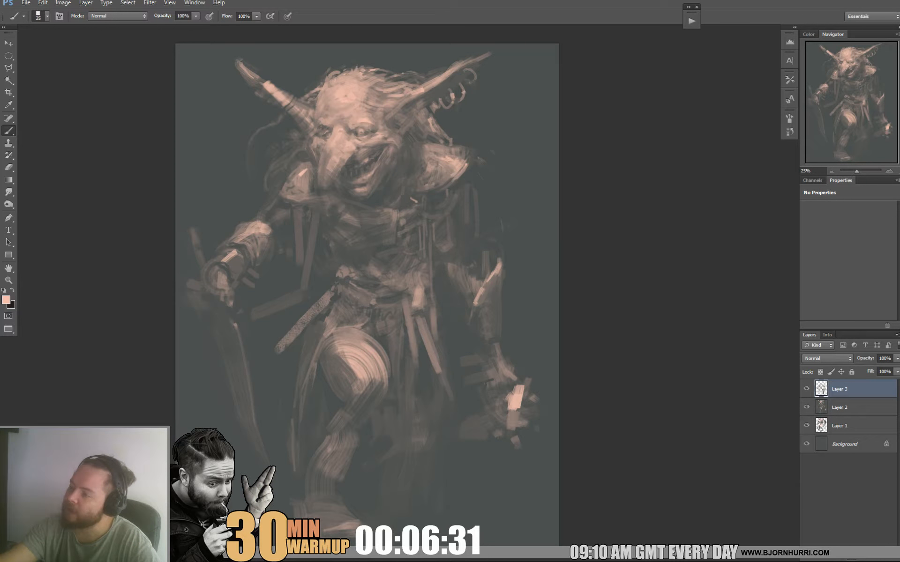
left_click(411, 204, "alt")
left_click_drag(410, 197, 416, 201)
left_click(459, 169, "alt")
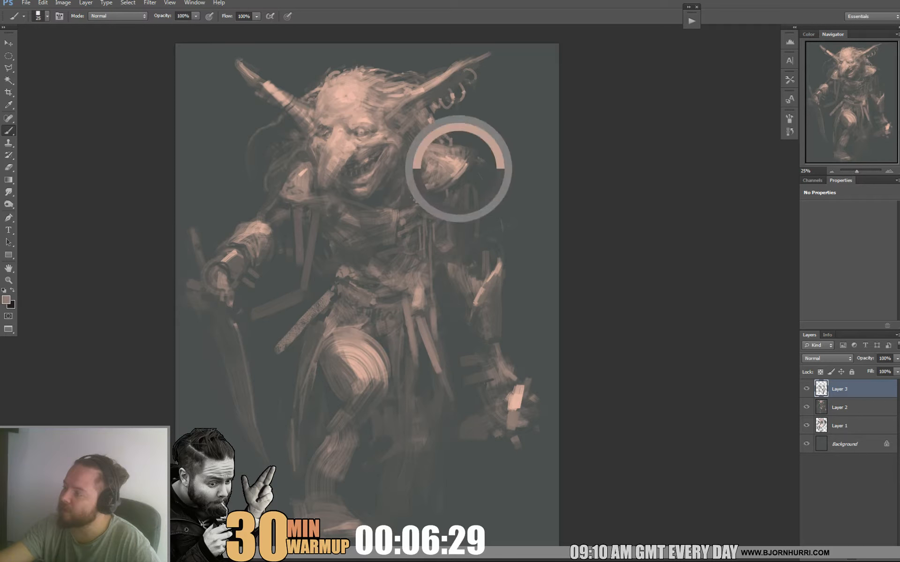
left_click(464, 186, "alt")
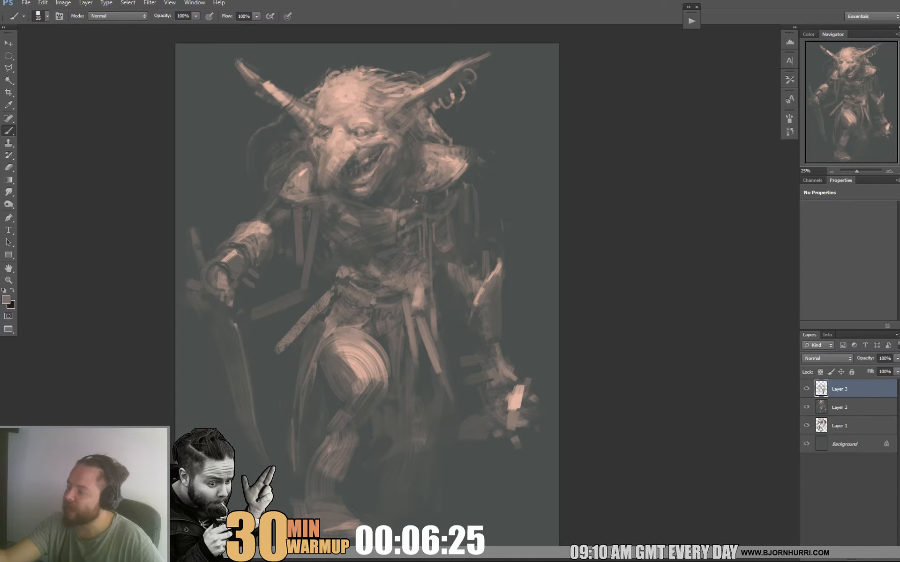
left_click(363, 301, "alt")
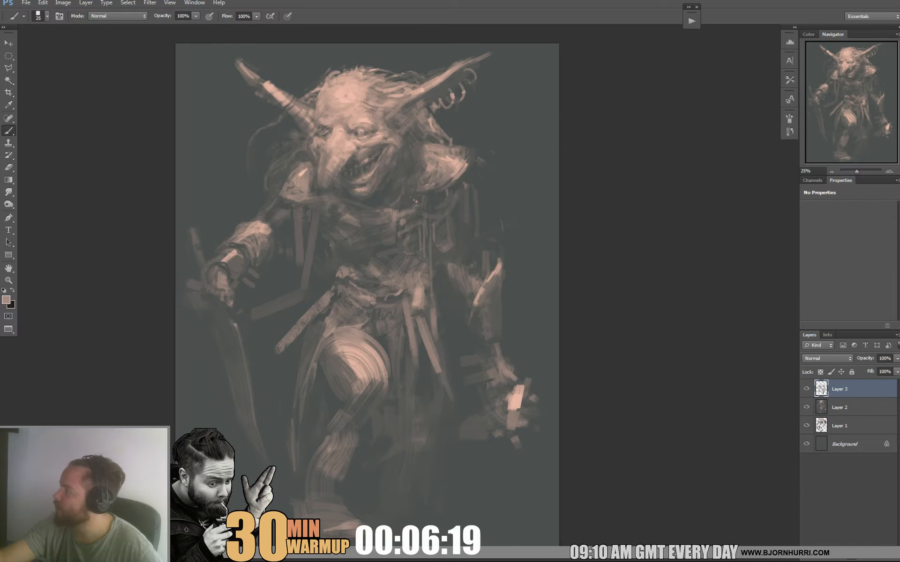
left_click(398, 403, "alt")
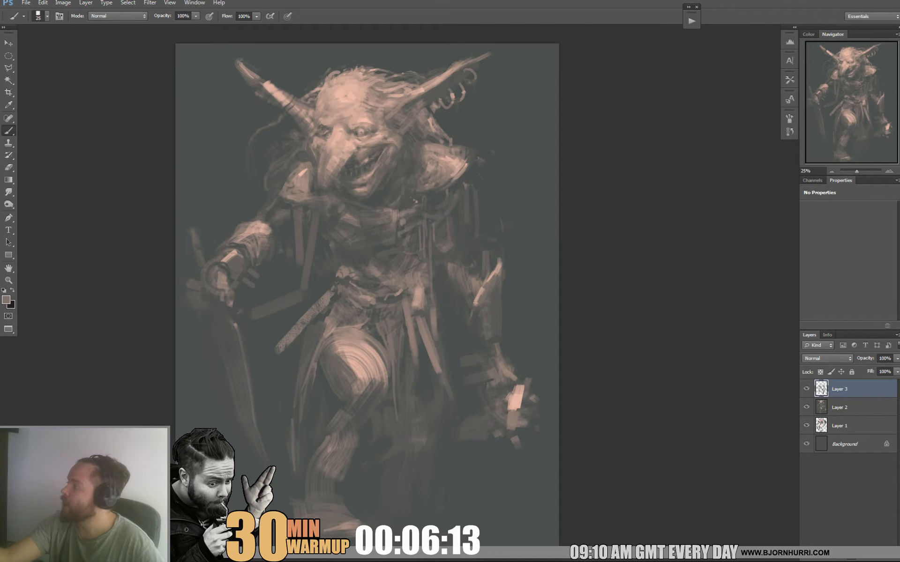
Set the brush size to 45 px and paint the ragged cloth hanging beside the raised leg, blending it with sampled darker tones.
right_click(386, 330)
left_click(413, 352)
key("Return")
left_click_drag(312, 330, 304, 375)
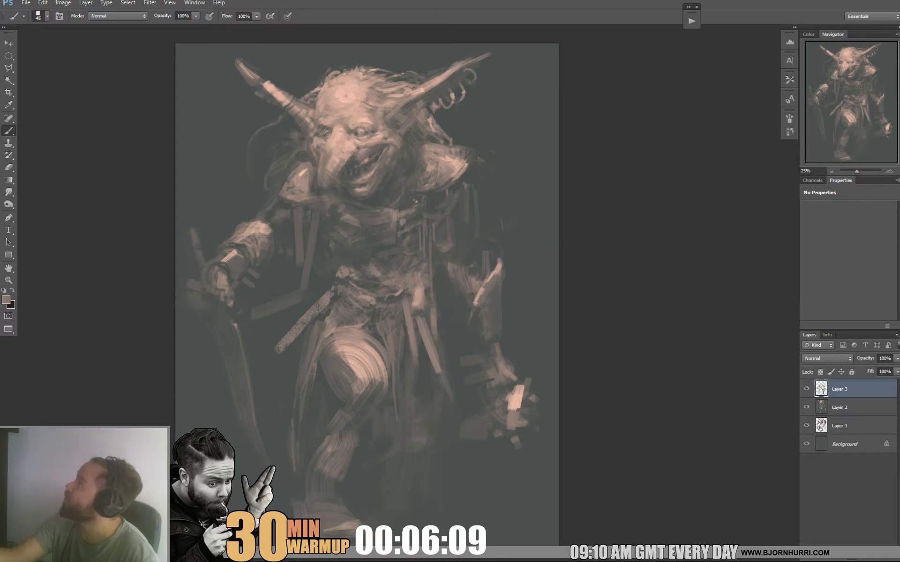
left_click_drag(295, 346, 298, 431)
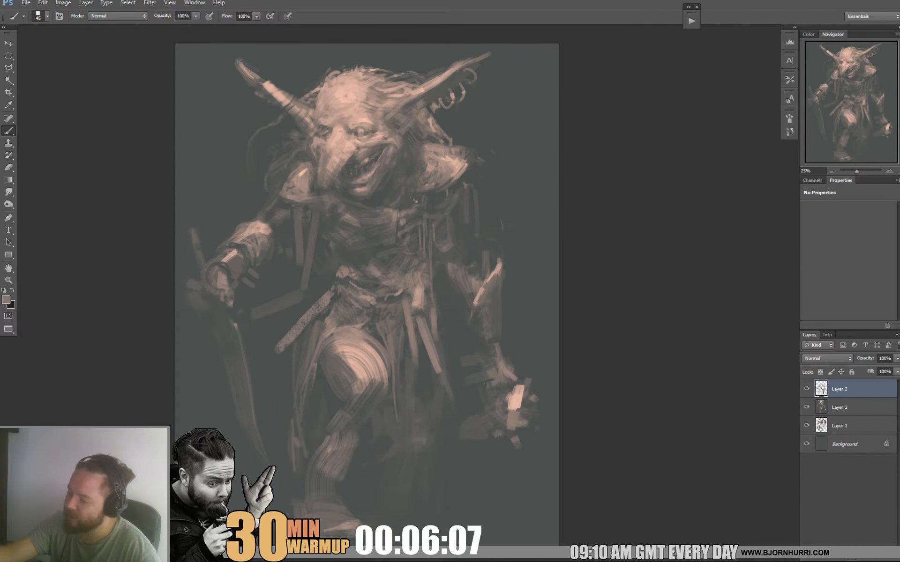
left_click(302, 444, "alt")
left_click(300, 469, "alt")
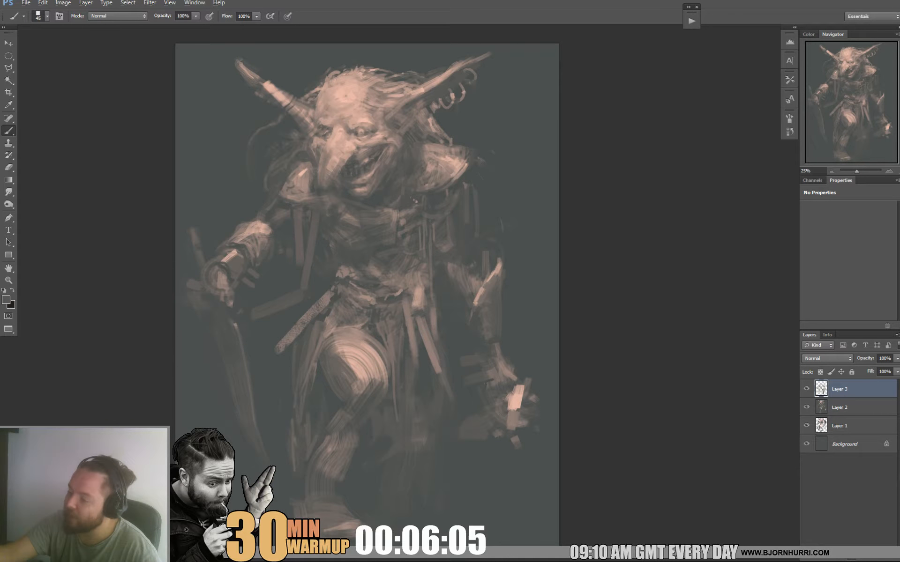
left_click(301, 486, "alt")
left_click(306, 432, "alt")
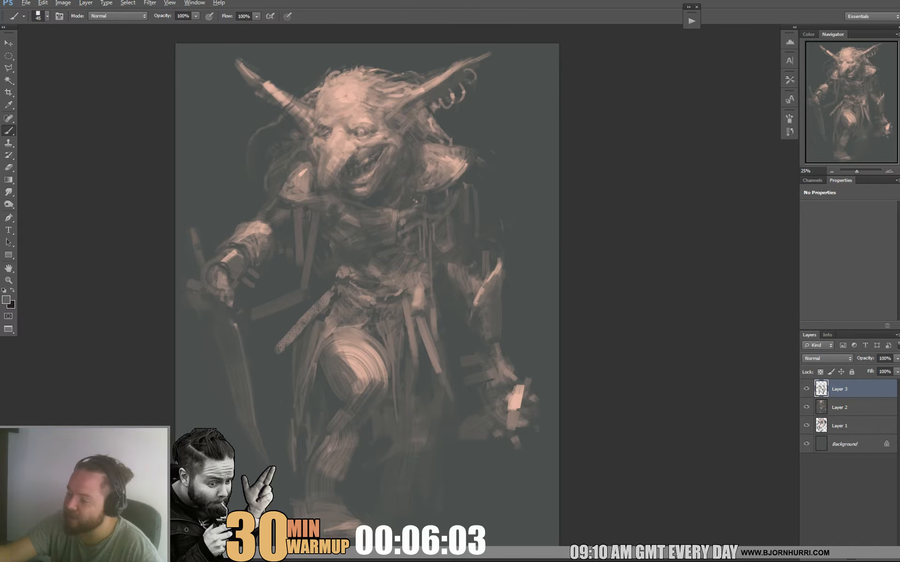
left_click(321, 403, "alt")
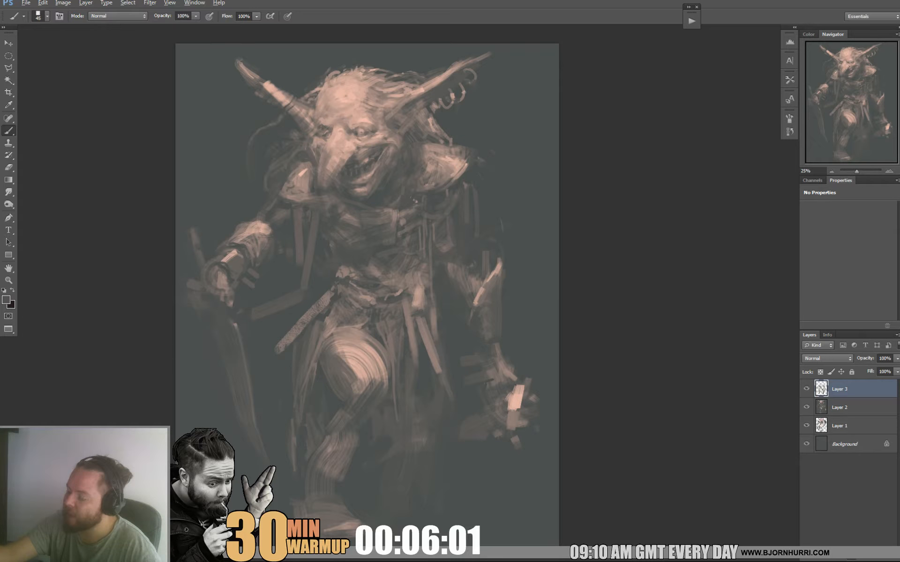
left_click(359, 421, "alt")
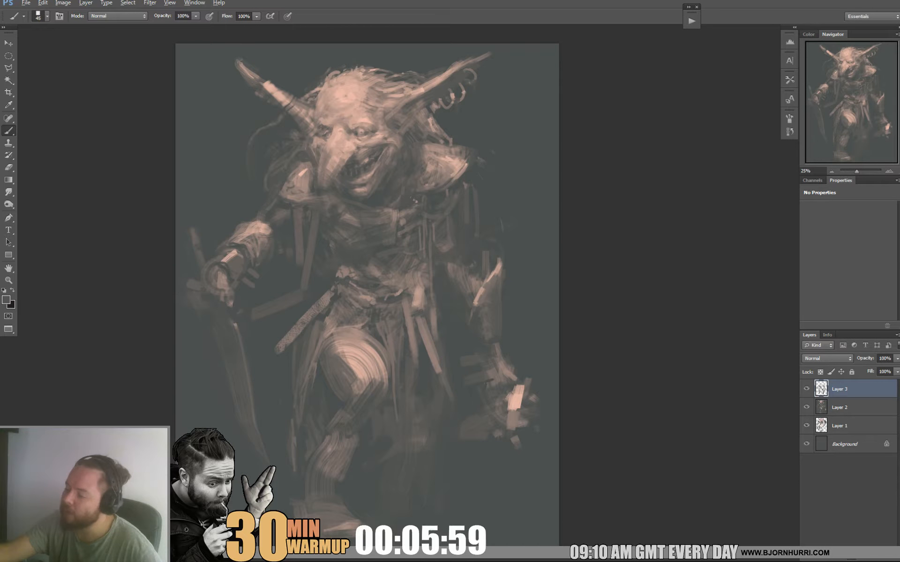
Set the brush size to 88 px and block in the shadow beneath the raised knee.
right_click(382, 395)
left_click(428, 418)
left_click(369, 380, "alt")
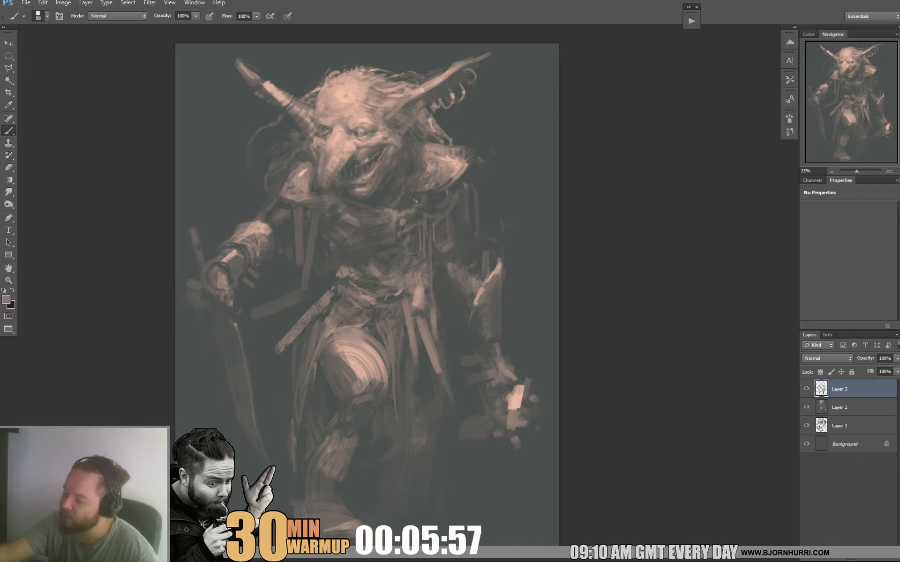
left_click_drag(357, 399, 376, 393)
left_click(374, 394, "alt")
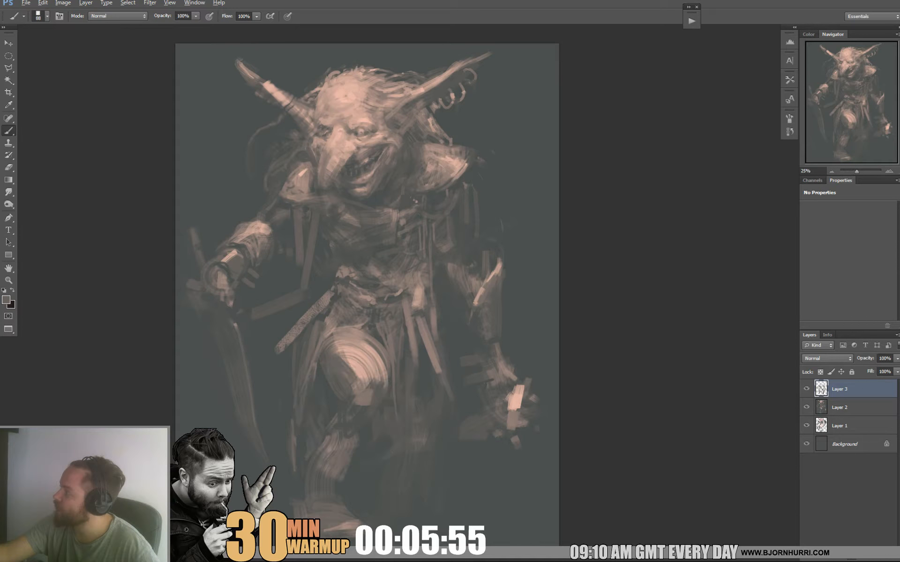
Reshape the raised knee with broad strokes of sampled light and dark tones, rounding off its lower edge.
left_click(351, 376, "alt")
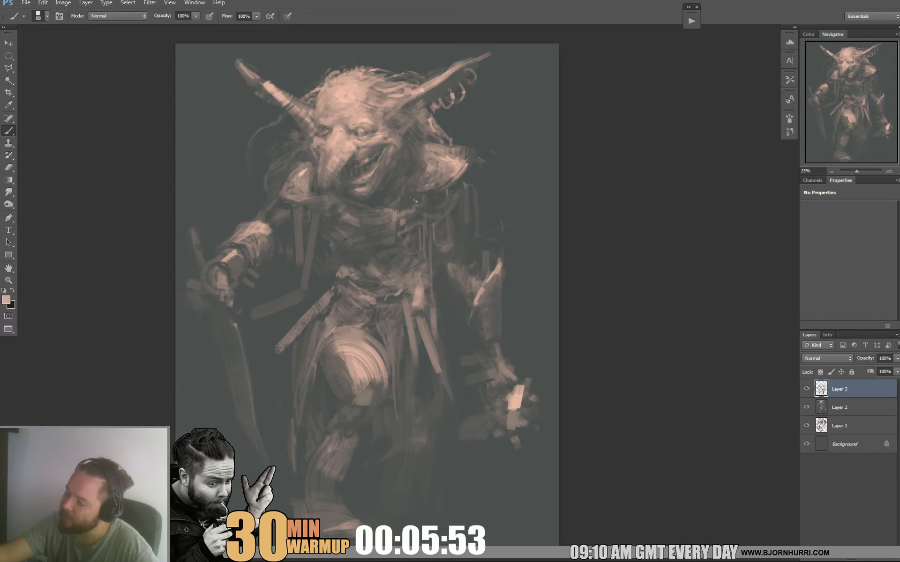
left_click(339, 368, "alt")
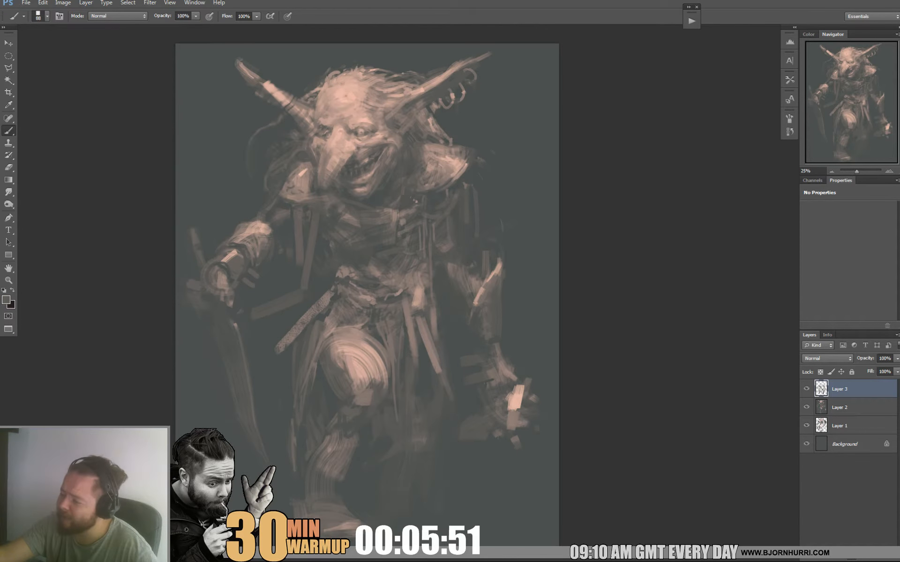
left_click(353, 371, "alt")
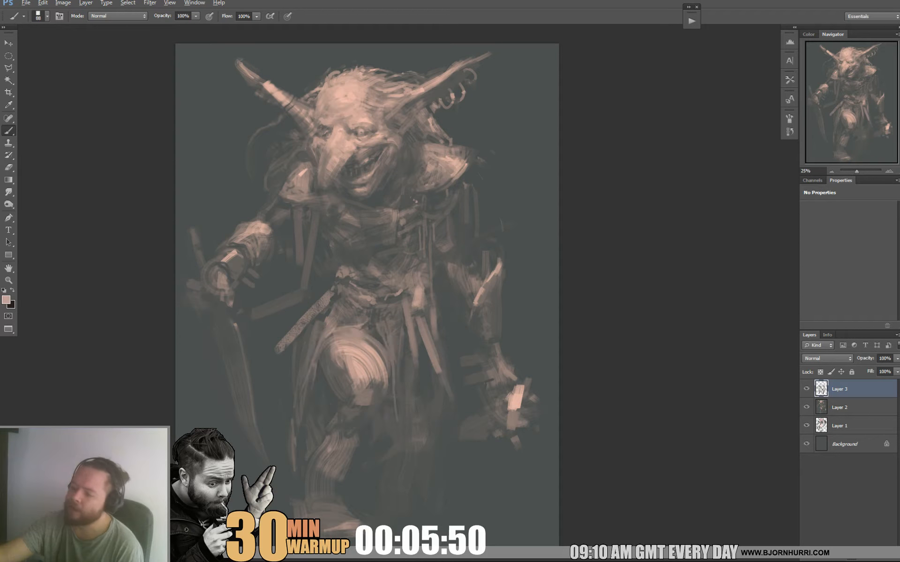
mouse_move(344, 368)
left_mouse_down()
mouse_move(350, 393)
mouse_move(372, 401)
left_mouse_up()
left_click(348, 379, "alt")
left_click(376, 375, "alt")
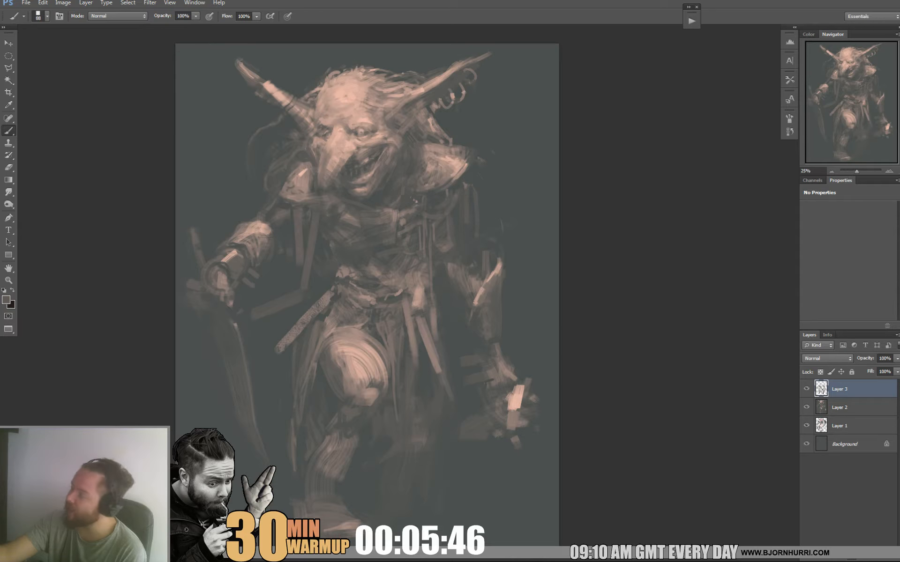
left_click(363, 403, "alt")
left_click(373, 375, "alt")
left_click_drag(372, 378, 380, 392)
left_click(380, 397, "alt")
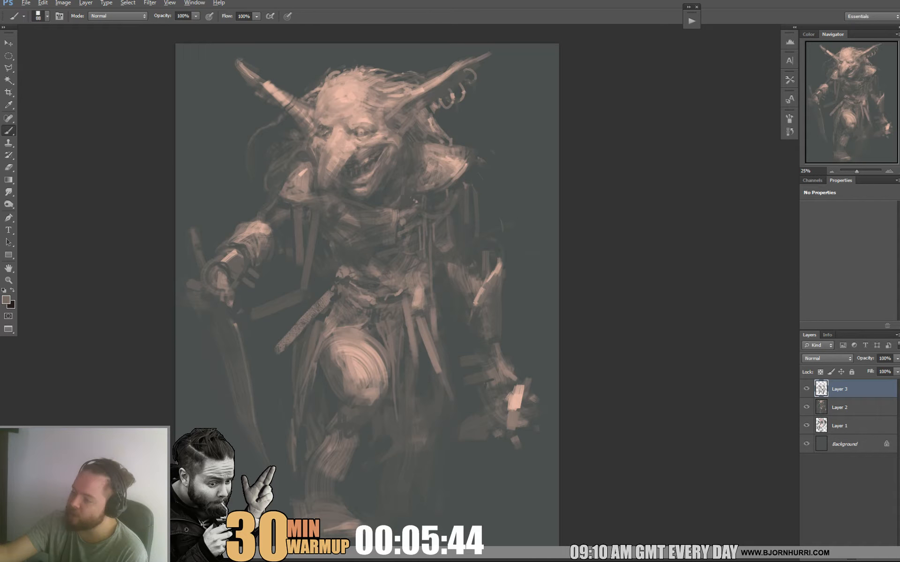
Set the brush size to 35 px and cut in the upper edge of the raised knee with a darker tone.
right_click(337, 344)
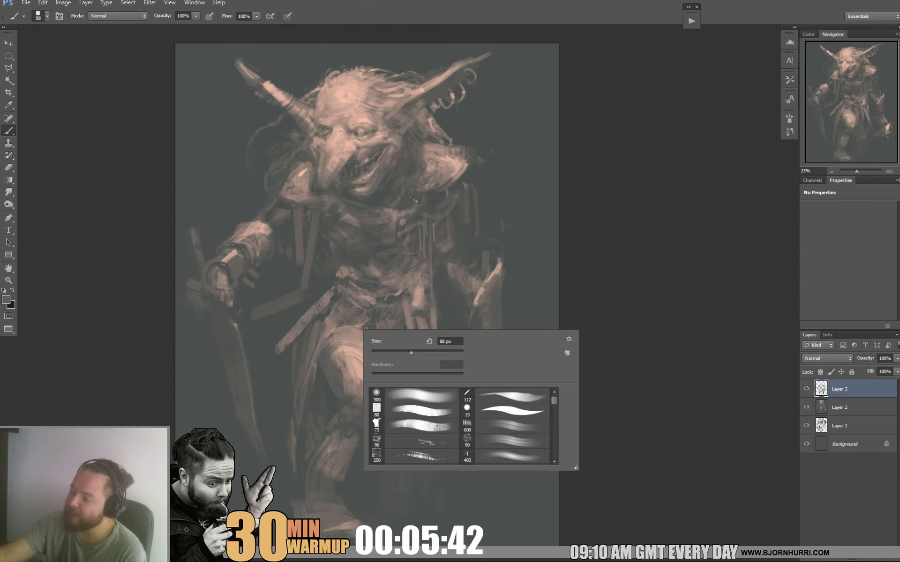
type("35")
key("Return")
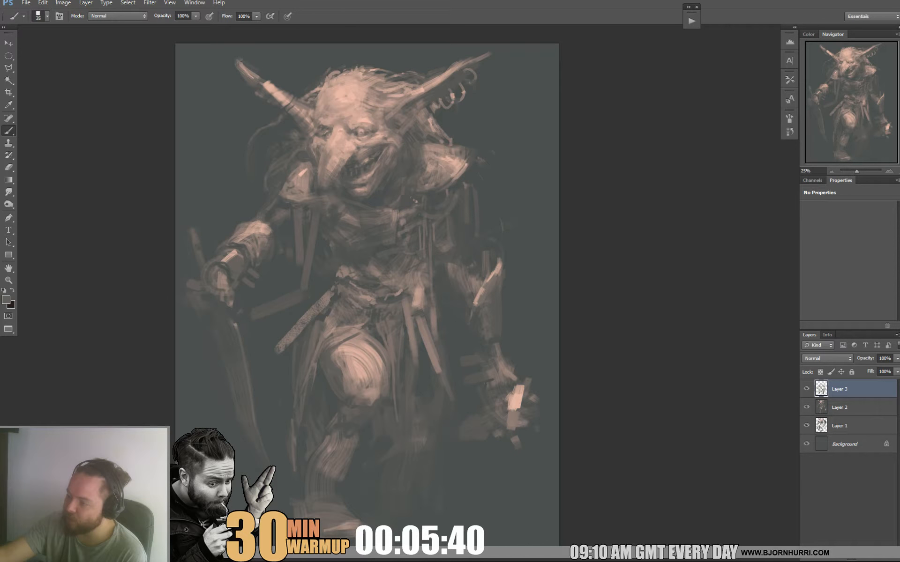
left_click(359, 333, "alt")
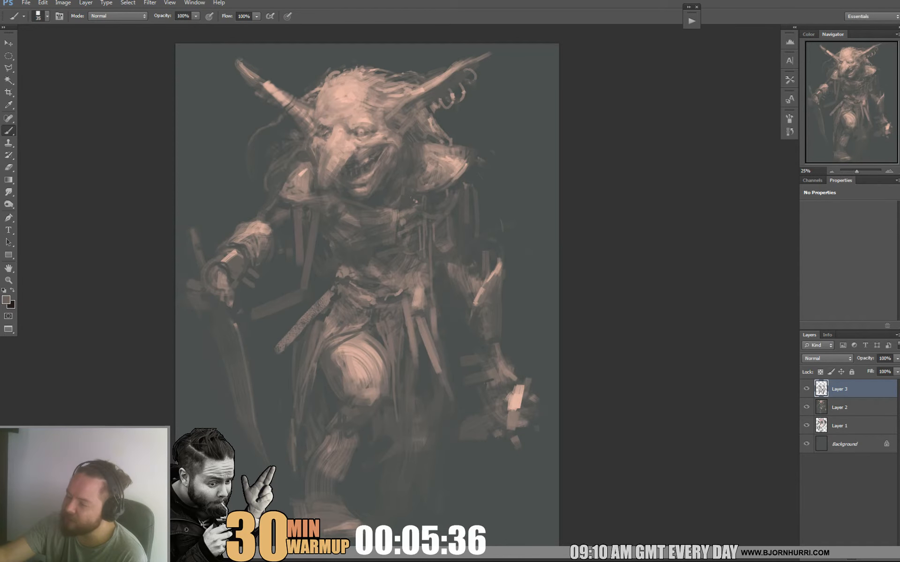
Reduce the brush size to 22 px and paint fine cloth folds draping over the raised thigh.
right_click(367, 317)
left_click_drag(390, 338, 386, 338)
left_click(352, 327, "alt")
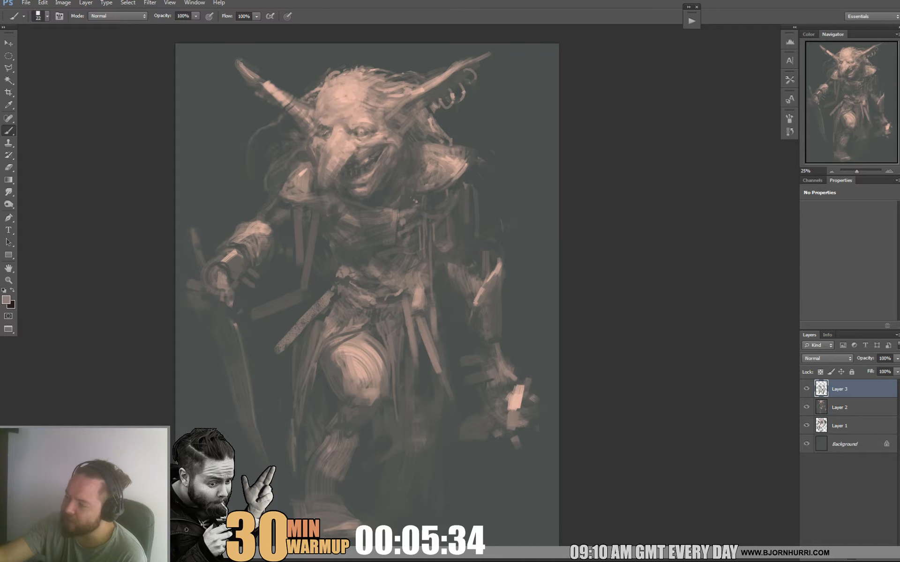
left_click(371, 324, "alt")
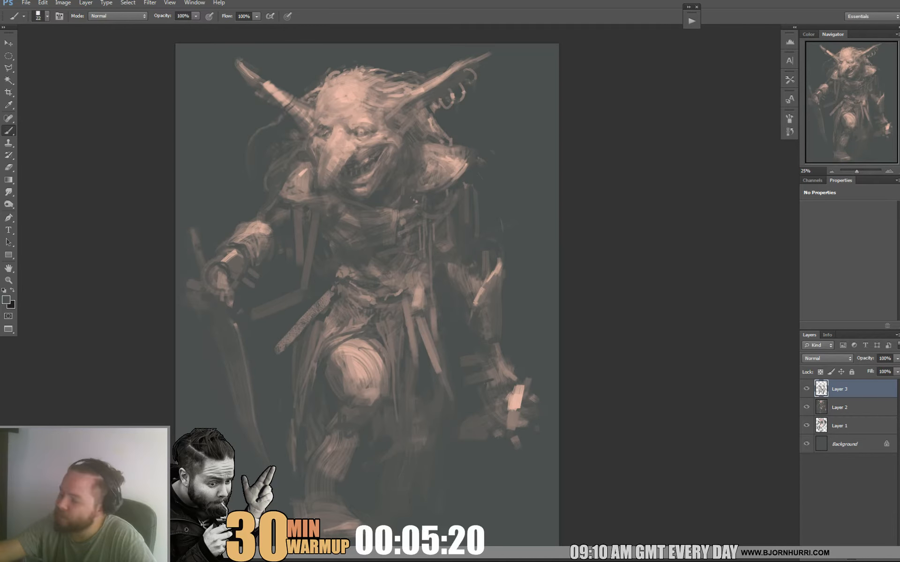
Set the brush size to 82 px and soften the raised leg's shin and foot into the background.
right_click(338, 482)
type("82")
key("Return")
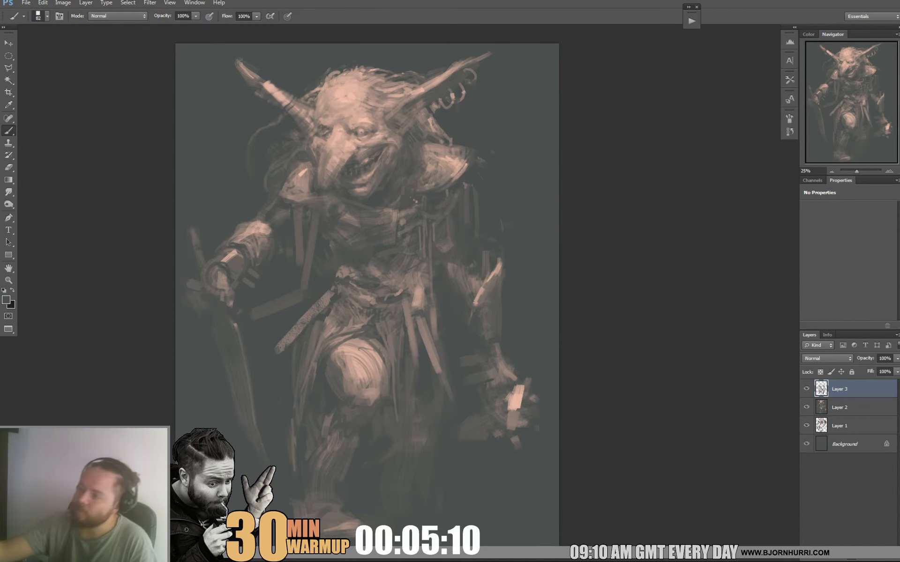
Repaint the creature's eye on the ringed-ear side with sampled skin tones, using brush sizes of 39, 16 and 22 px.
right_click(385, 122)
left_click(361, 129, "alt")
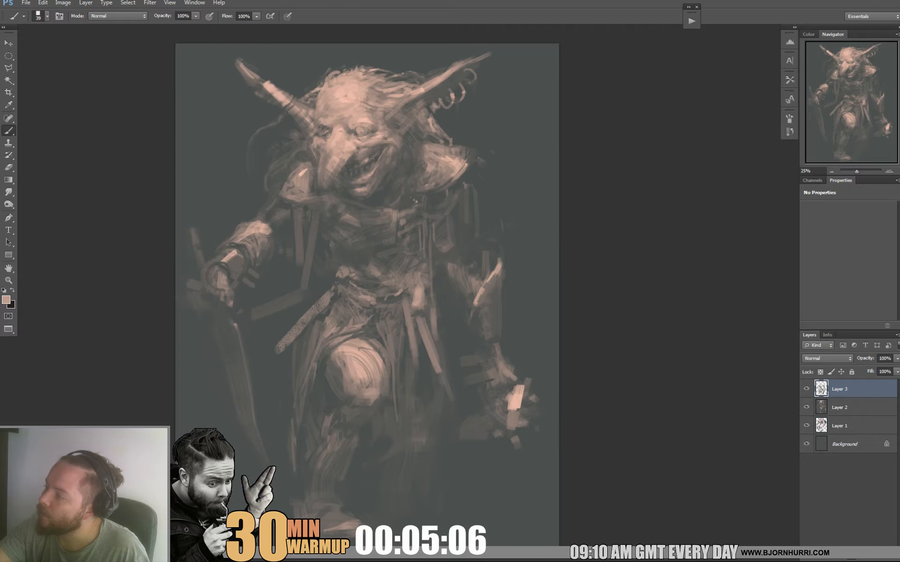
right_click(385, 119)
left_click(401, 143)
left_click(362, 128, "alt")
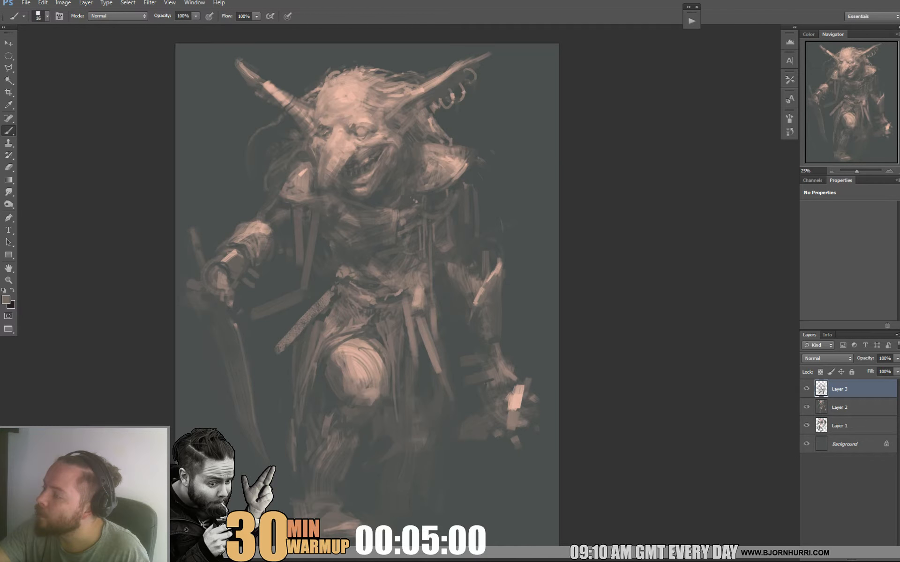
right_click(375, 118)
left_click_drag(390, 143, 394, 142)
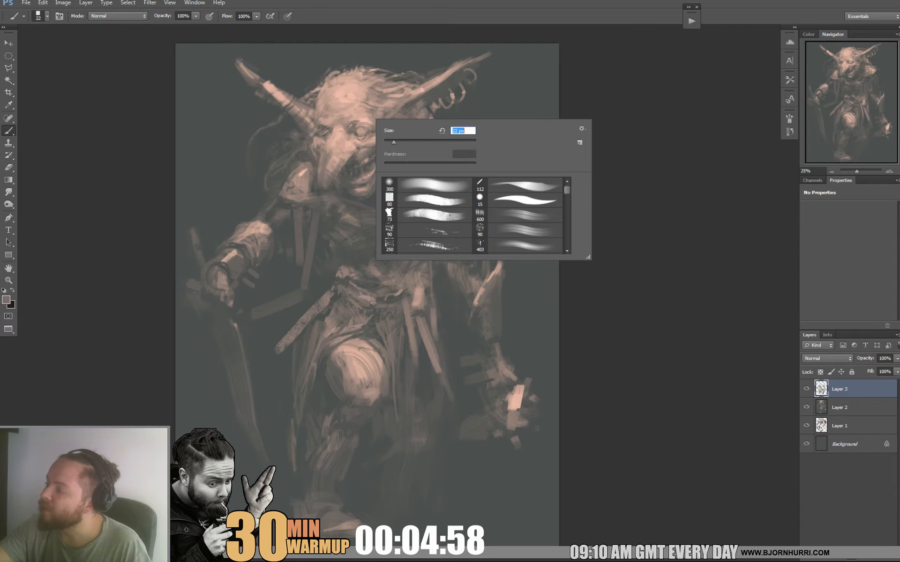
key("Return")
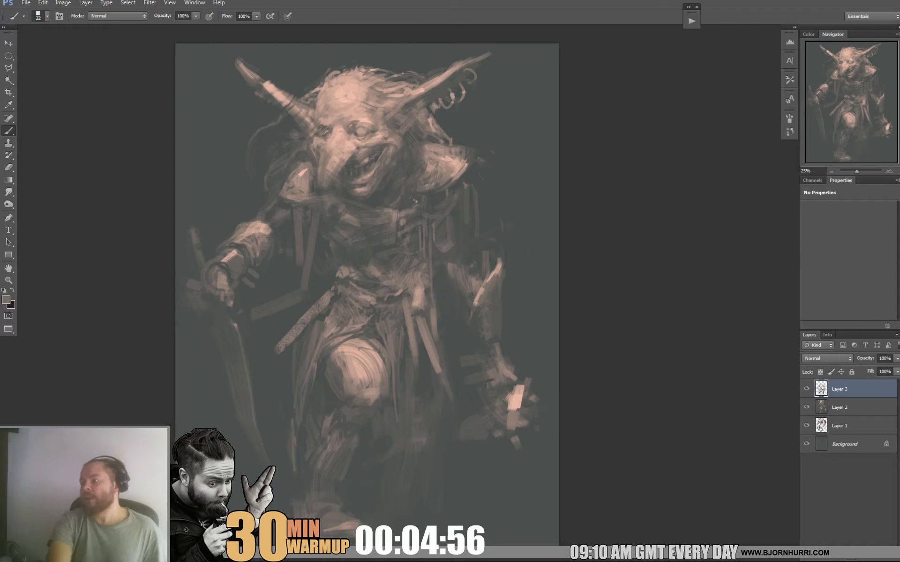
Paste a merged copy of the whole painting as a new layer and run the Liquify filter on it.
mouse_move(365, 282)
left_mouse_down()
mouse_move(375, 257)
mouse_move(366, 329)
mouse_move(366, 301)
left_mouse_up()
key("ctrl+a")
key("ctrl+shift+c")
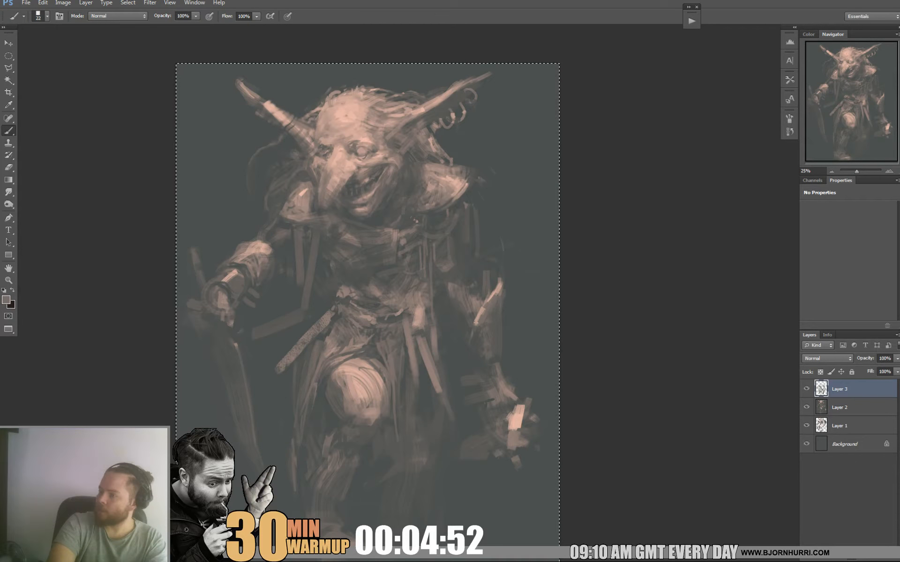
key("ctrl+v")
left_click(150, 3)
left_click(162, 65)
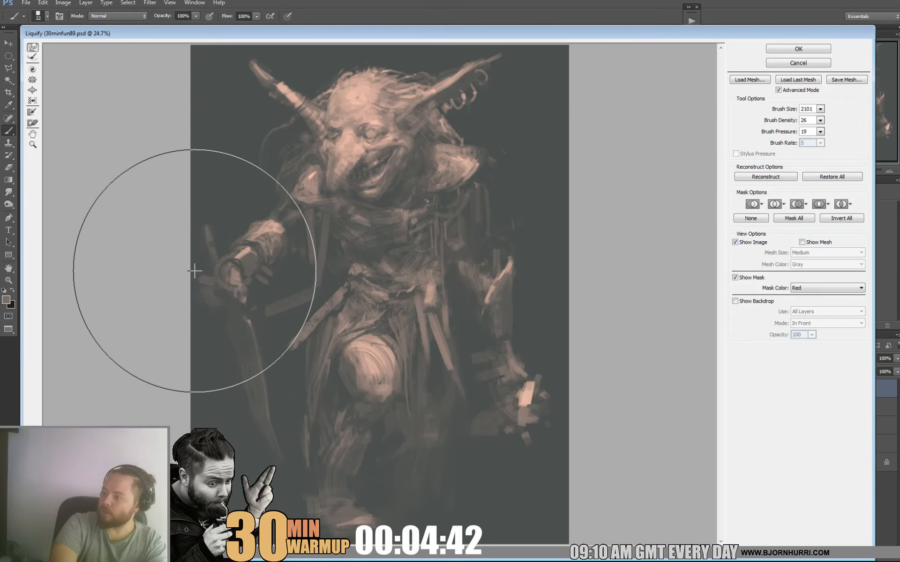
key("Return")
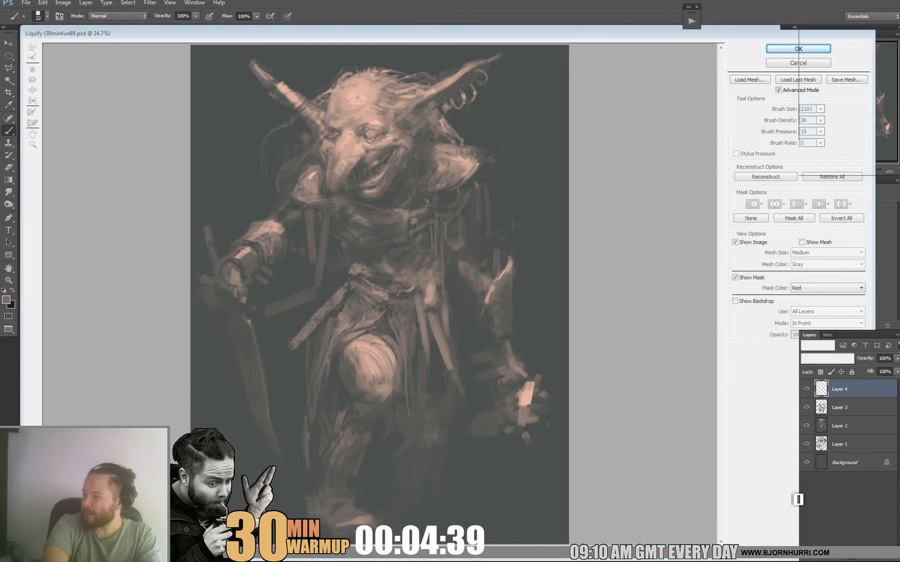
Add a new layer and paint a faint warm glow behind the head with a 1521 px soft round brush in a sampled light tone.
key("ctrl+shift+alt+n")
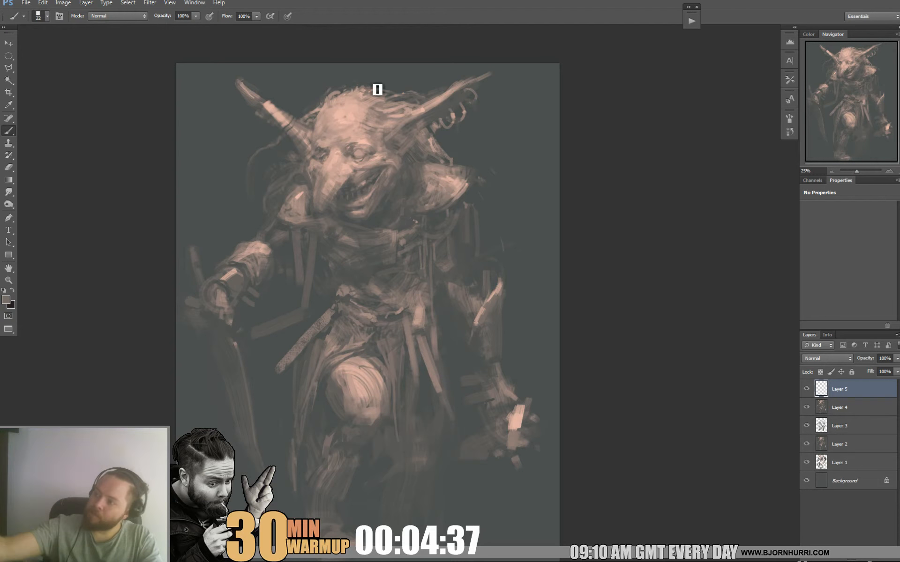
left_click(269, 109, "alt")
right_click(371, 135)
left_click(415, 202)
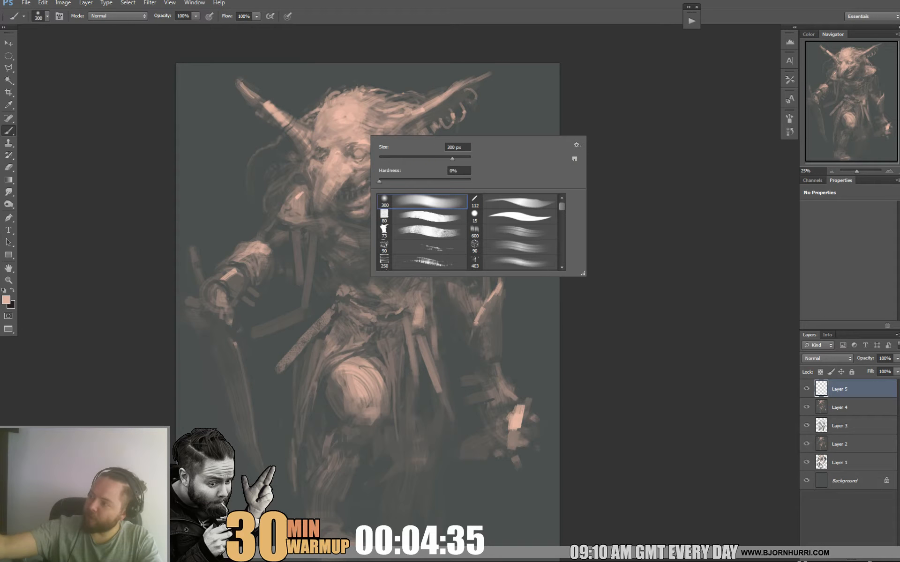
left_click(463, 159)
key("Return")
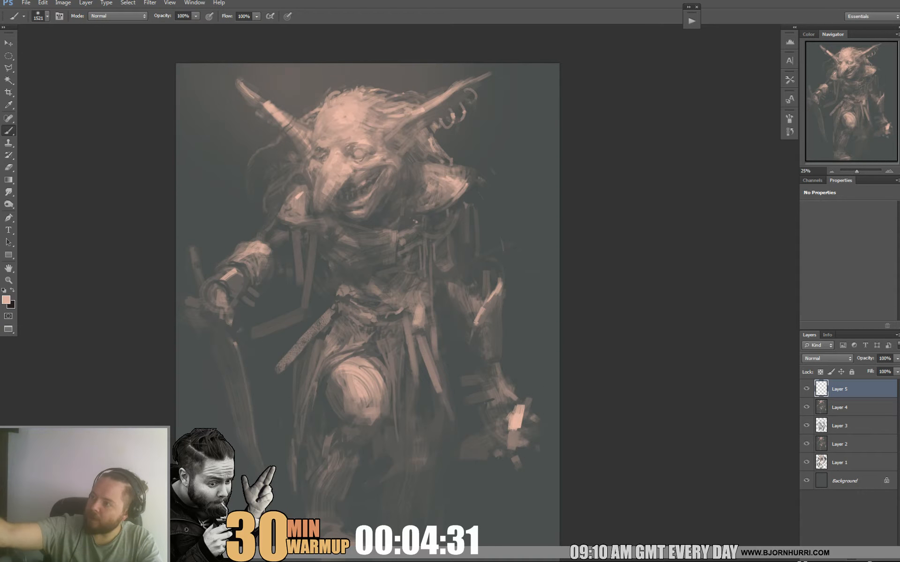
left_click(338, 43)
key("ctrl+z")
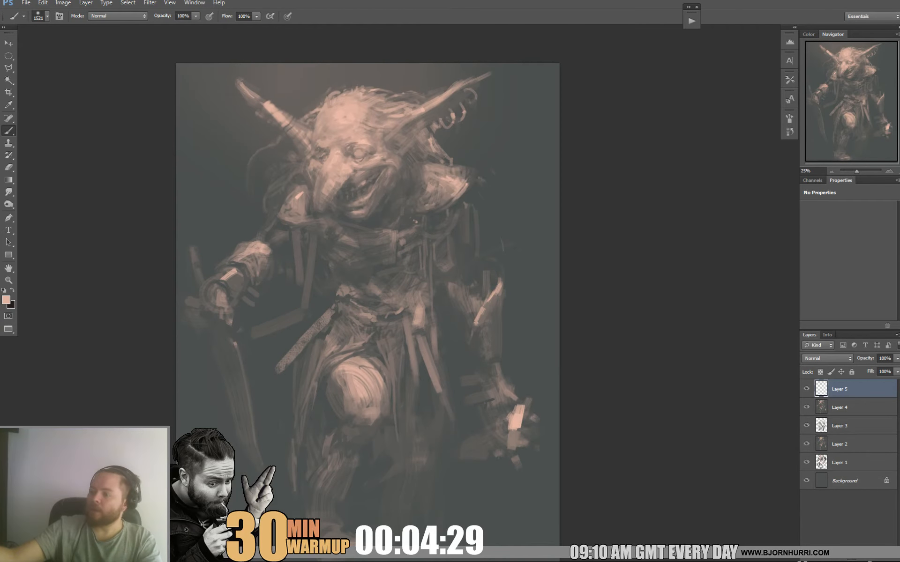
Paint a faint warm light across the ground and erase it around the raised leg's foot and the foreground with a soft eraser.
left_click_drag(365, 262, 373, 216)
left_click_drag(286, 544, 492, 544)
key("e")
right_click(193, 459)
left_click_drag(209, 443, 310, 450)
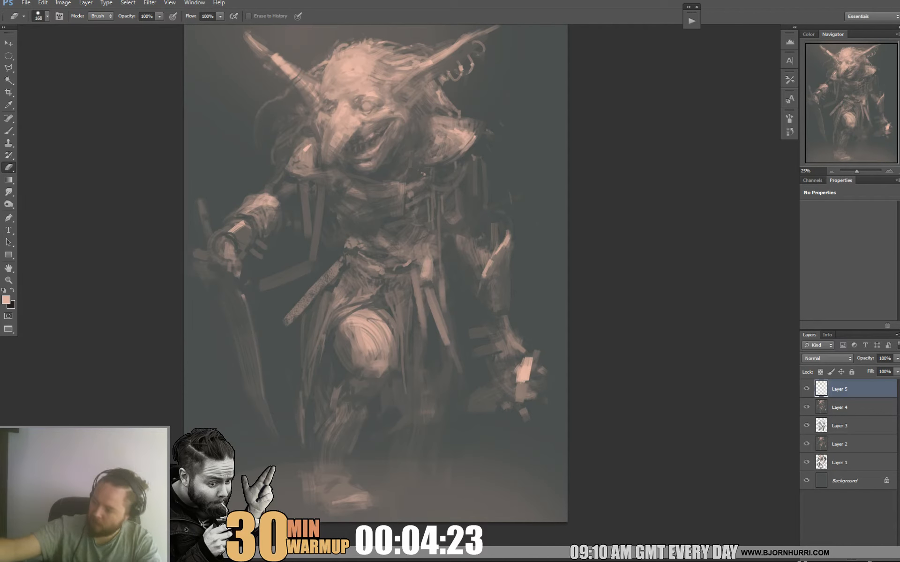
left_click_drag(410, 471, 417, 496)
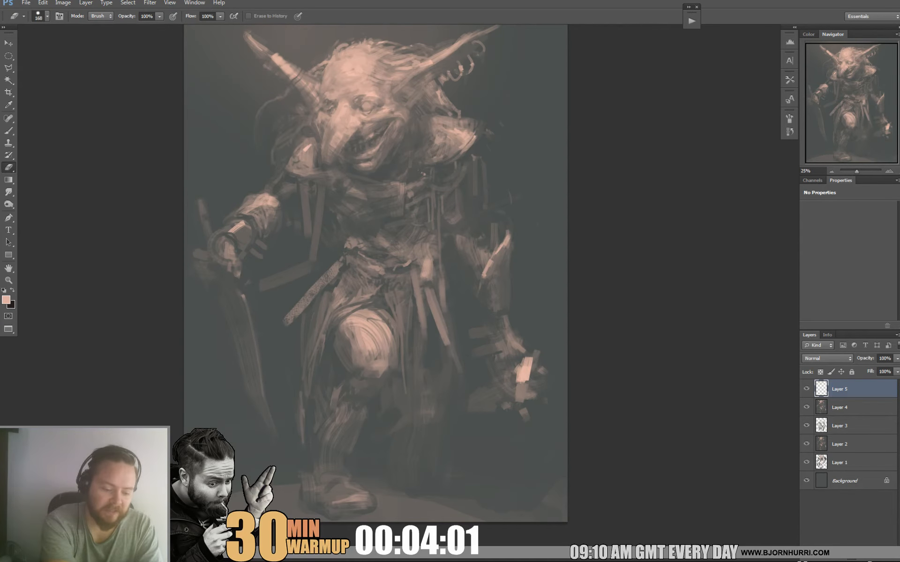
Add a new layer and refine the raised knee and the cloth edge above it with a 19 px textured brush in sampled tones.
key("ctrl+alt+shift+n")
key("b")
left_click_drag(375, 272, 379, 264)
mouse_move(358, 332)
left_mouse_down()
mouse_move(354, 364)
mouse_move(352, 343)
left_mouse_up()
right_click(351, 342)
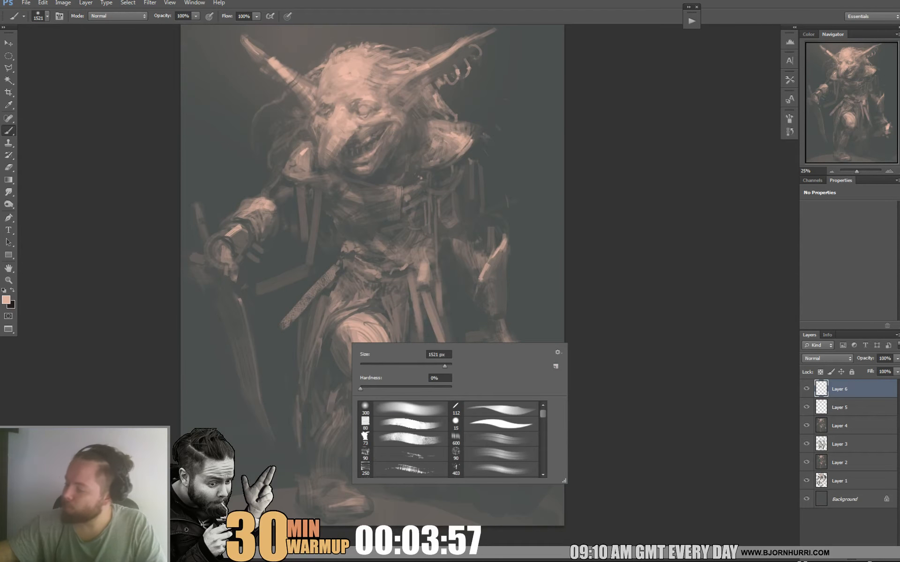
left_click(404, 424)
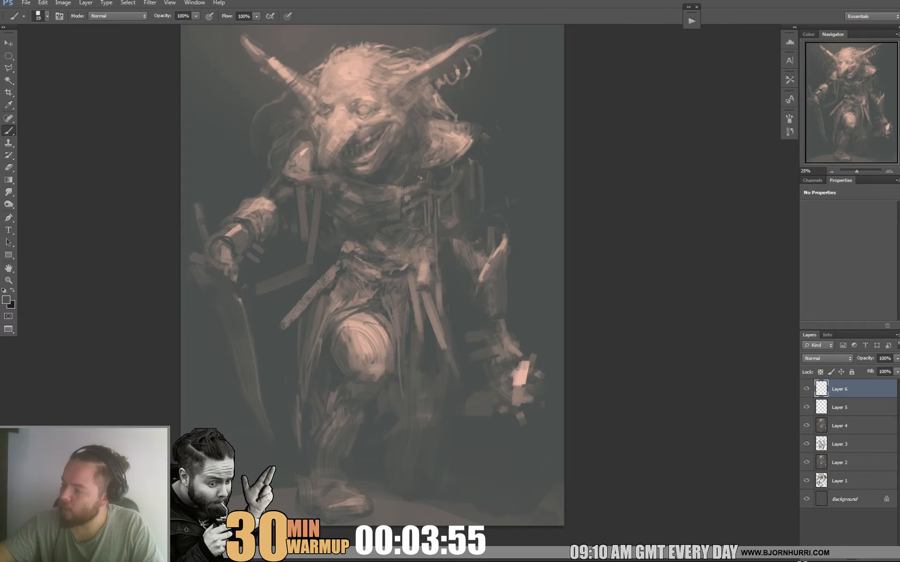
left_click(358, 324, "alt")
left_click(352, 313, "alt")
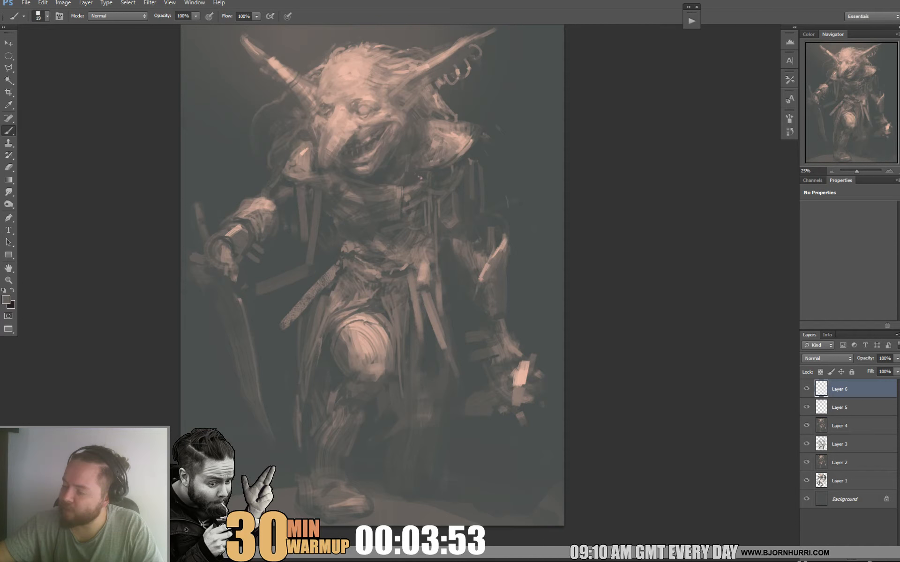
left_click_drag(350, 320, 374, 322)
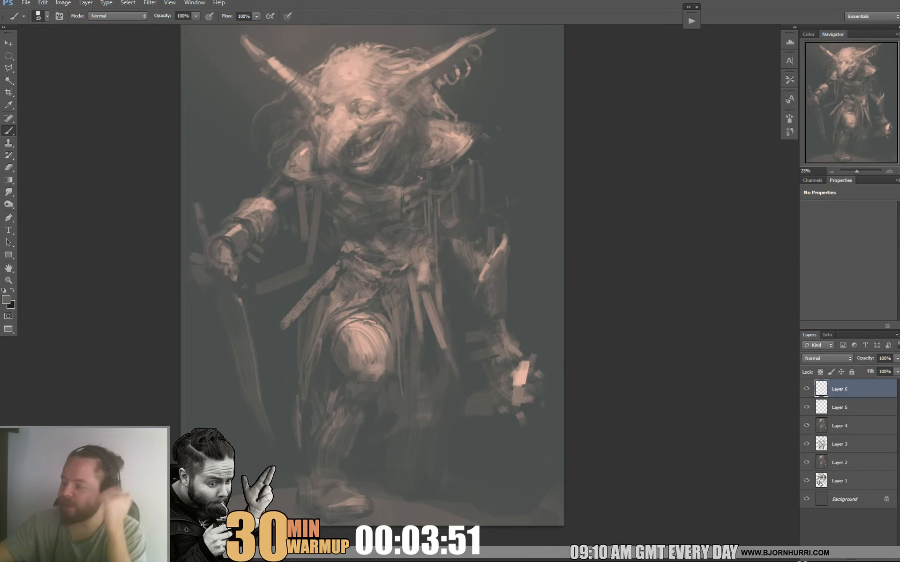
left_click(351, 319, "alt")
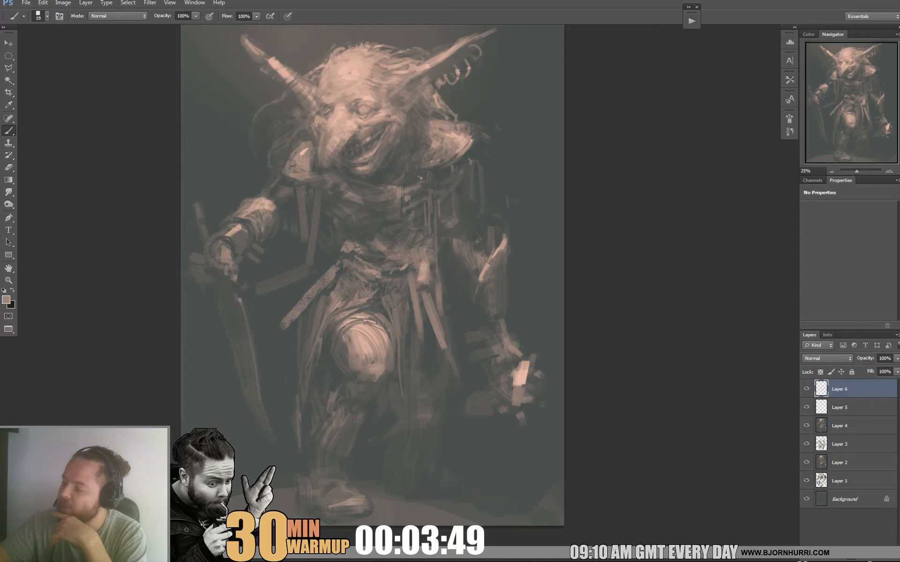
left_click(359, 316, "alt")
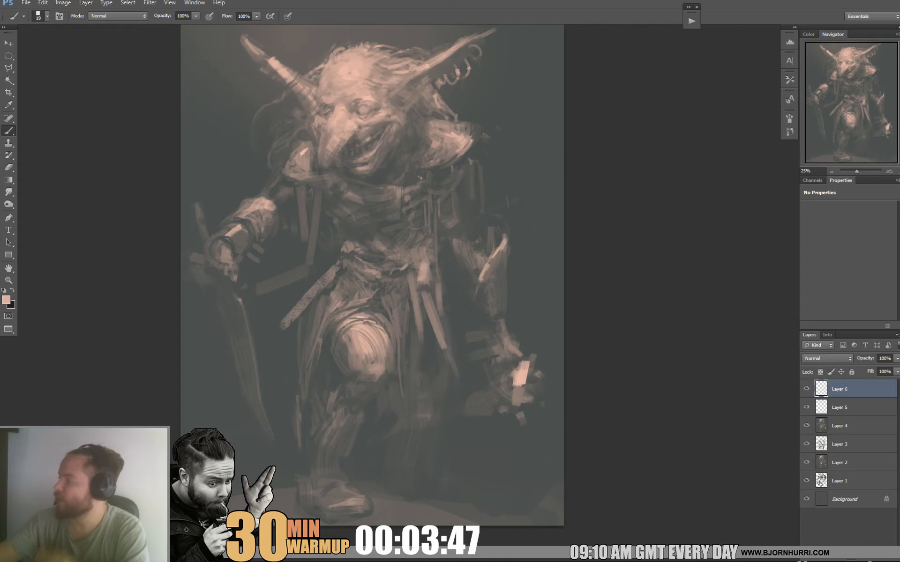
left_click(321, 331, "alt")
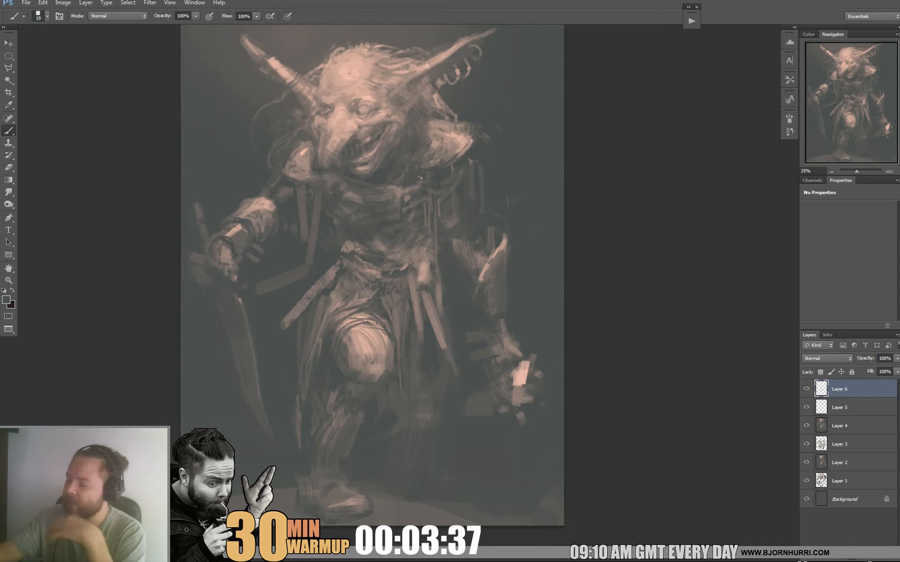
Paint long vertical folds in the cloth hanging behind the raised leg, enlarging the brush for the broader strokes.
left_click_drag(405, 384, 400, 440)
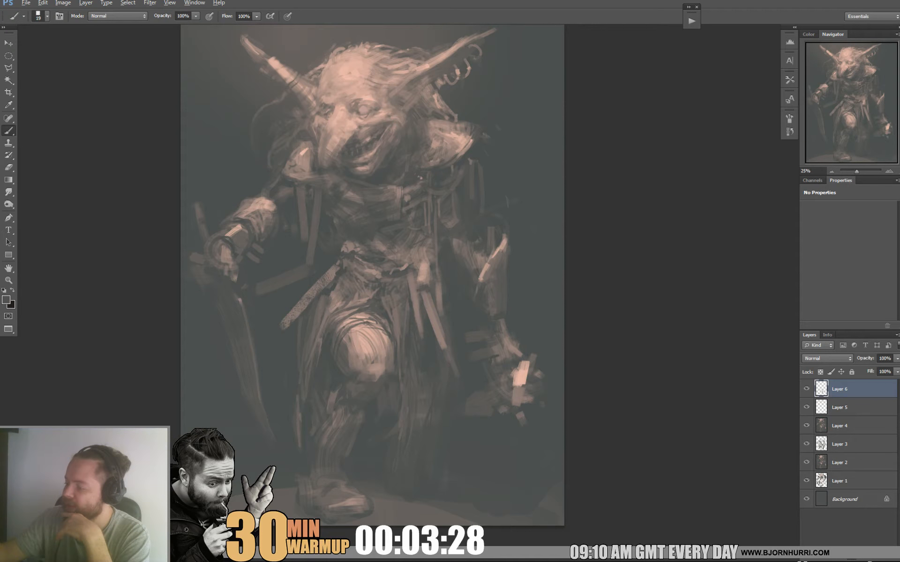
right_click(442, 402)
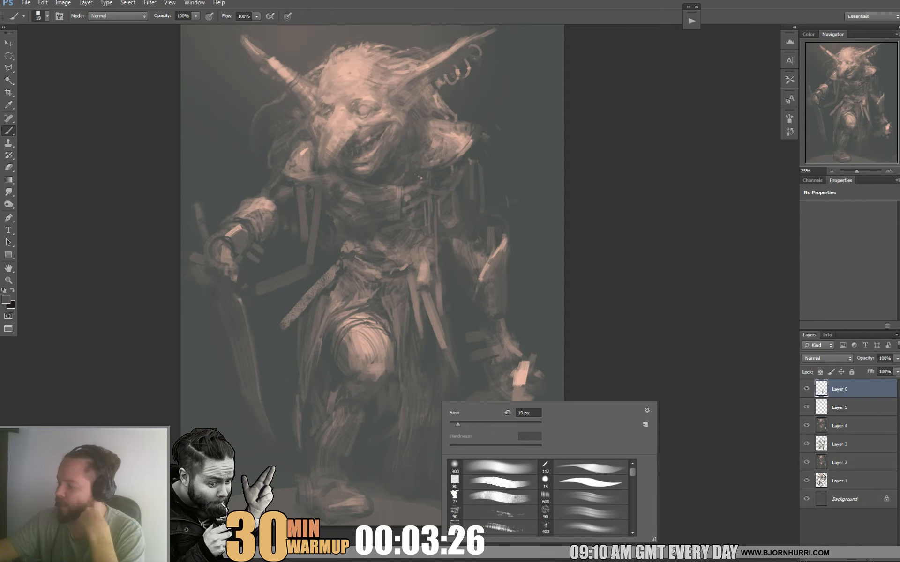
left_click(465, 424)
key("Return")
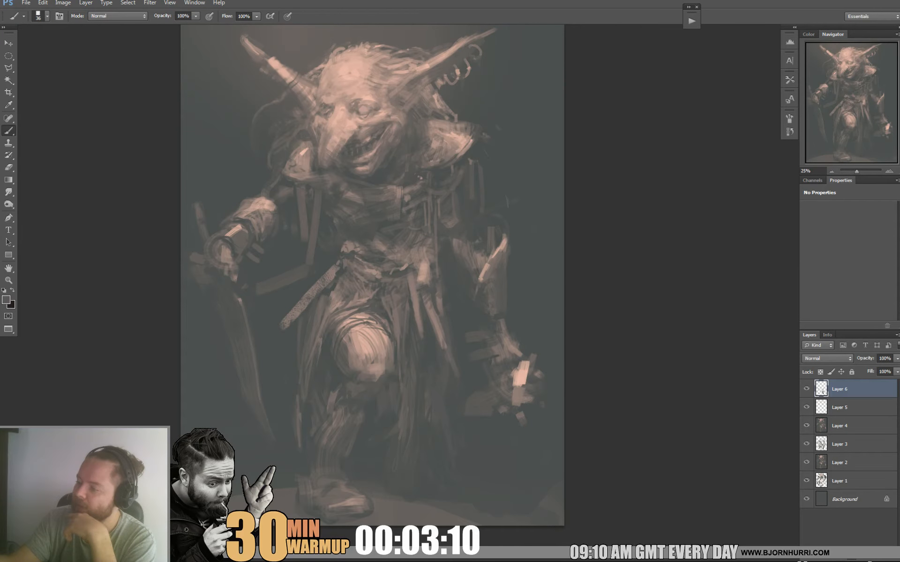
Repaint the angled strap beside the waist and the diagonal scabbard at the hip with sampled light and dark tones.
left_click(299, 274, "alt")
left_click_drag(258, 285, 293, 273)
left_click(286, 277, "alt")
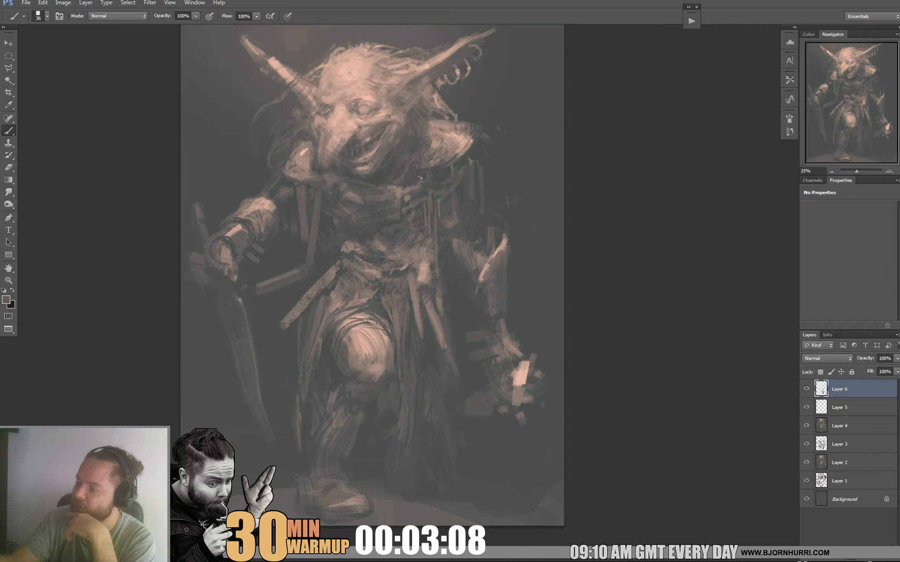
left_click(267, 286, "alt")
left_click(314, 269, "alt")
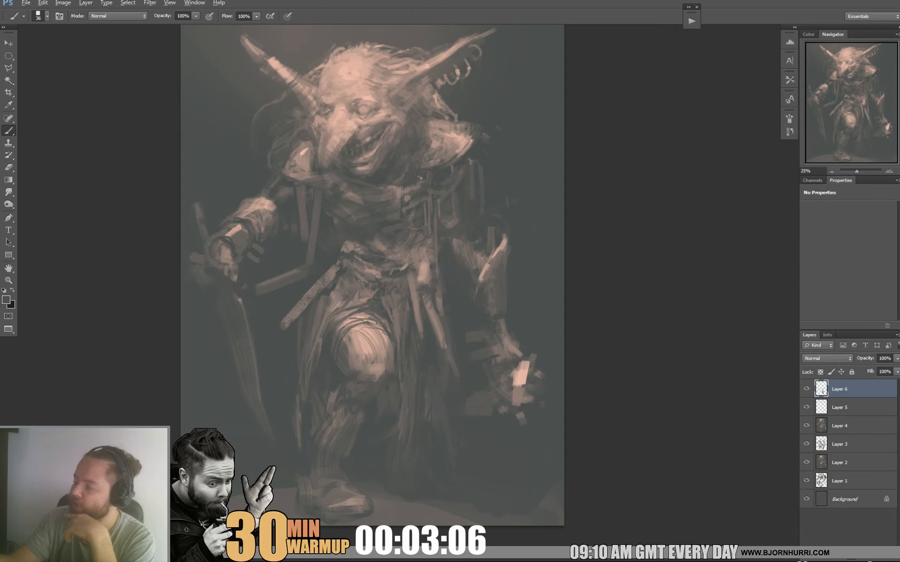
left_click_drag(287, 327, 337, 267)
left_click(321, 280, "alt")
left_click(311, 283, "alt")
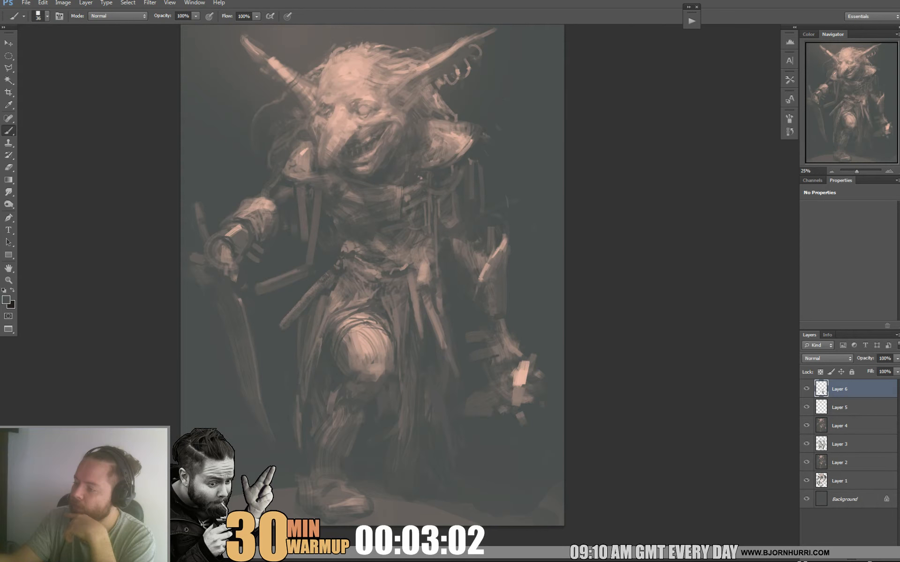
Reduce the brush size and paint thin hanging cords and straps across the chest below the sword-arm shoulder in sampled tones.
left_click(312, 215, "alt")
left_click(300, 170, "alt")
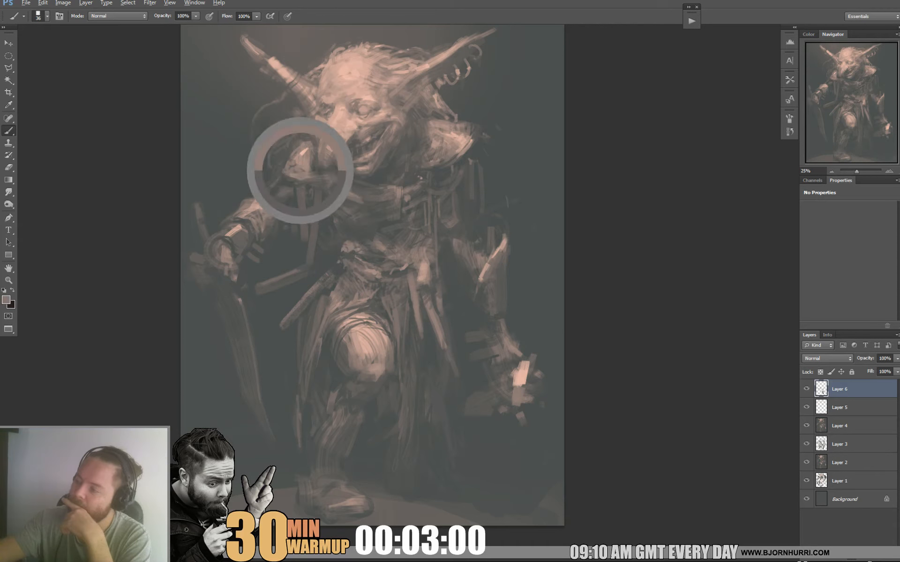
right_click(321, 200)
left_click_drag(348, 228, 346, 227)
mouse_move(287, 185)
left_mouse_down()
mouse_move(296, 200)
mouse_move(345, 200)
mouse_move(328, 217)
left_mouse_up()
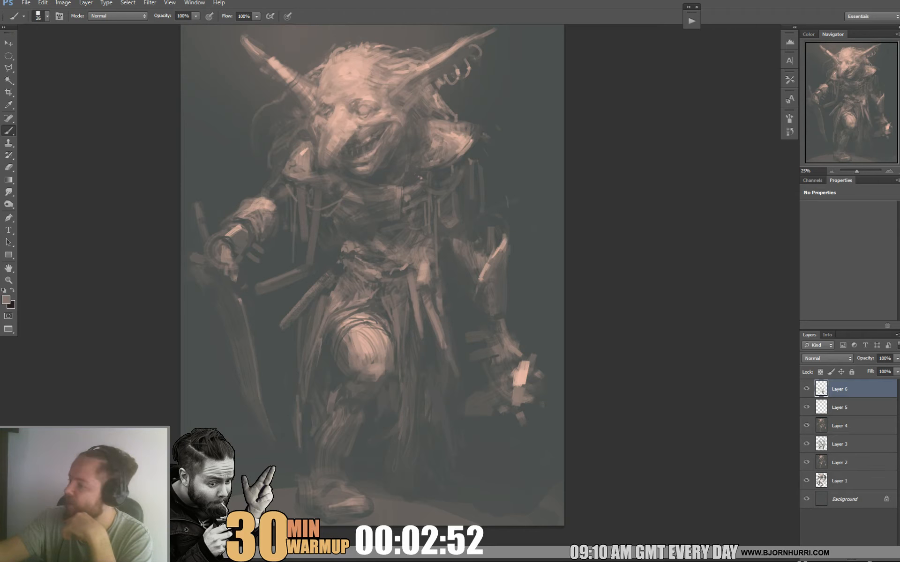
left_click(292, 171, "alt")
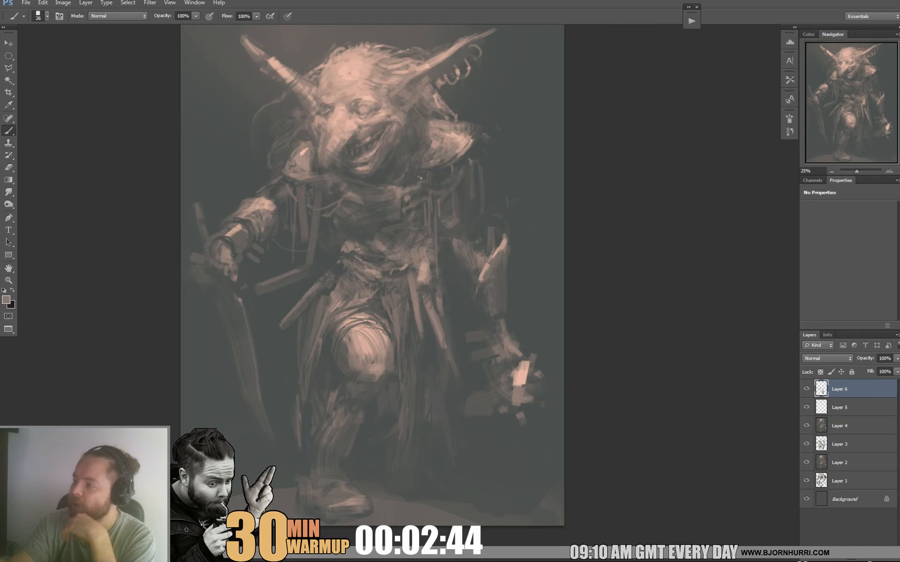
Set the brush size to 21 px and rework the lids and shading of the ringed-ear side eye with sampled skin tones.
left_click_drag(519, 100, 353, 70, "alt")
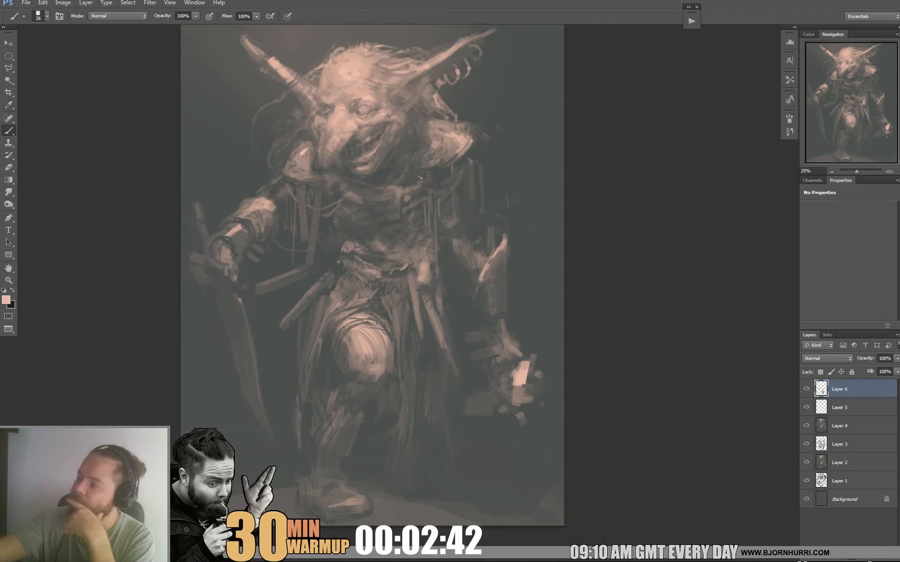
right_click(379, 102)
left_click_drag(398, 124, 396, 125)
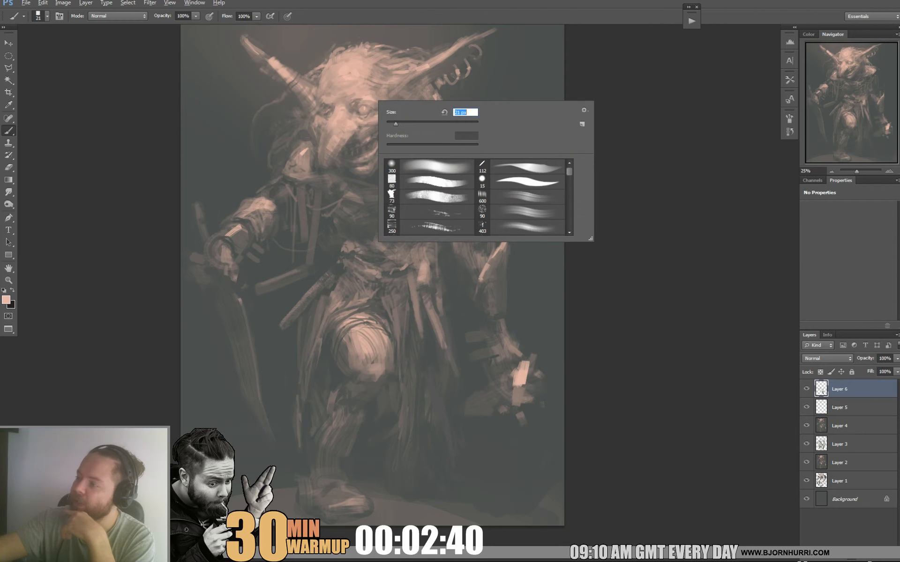
left_click(364, 107, "alt")
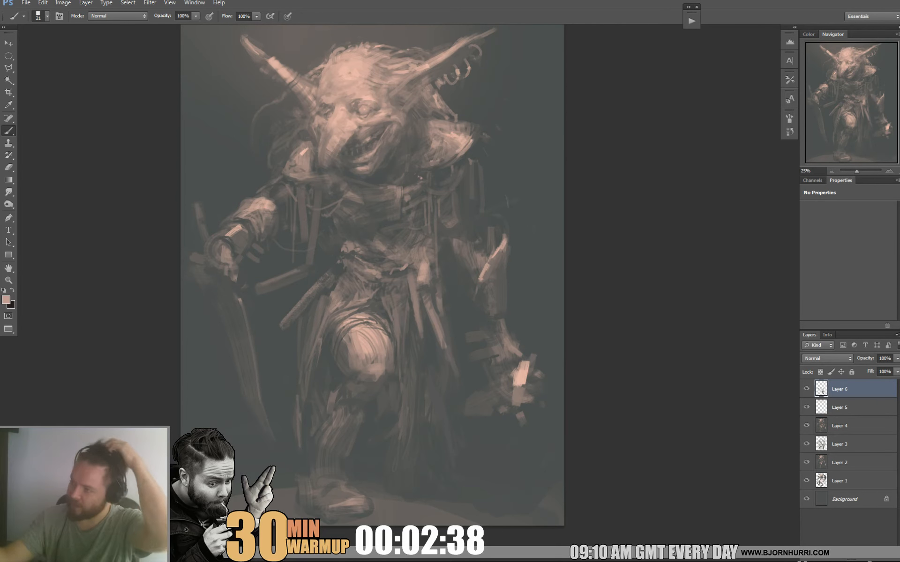
left_click(358, 111, "alt")
left_click(357, 106, "alt")
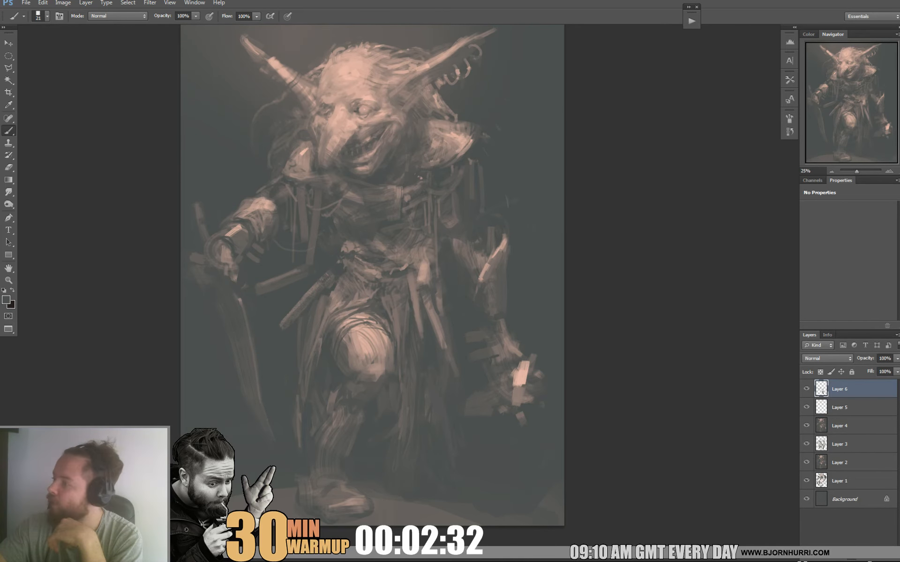
left_click(373, 104, "alt")
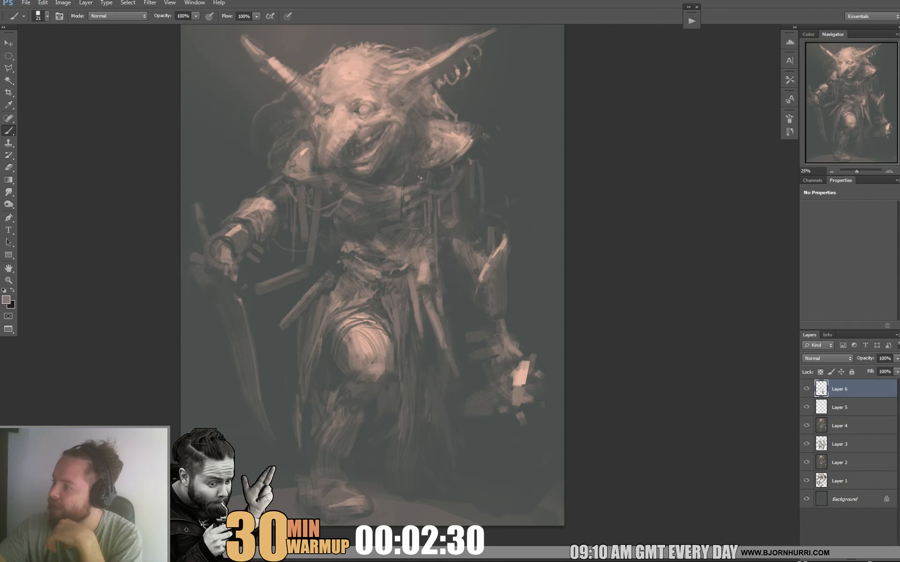
left_click(375, 101, "alt")
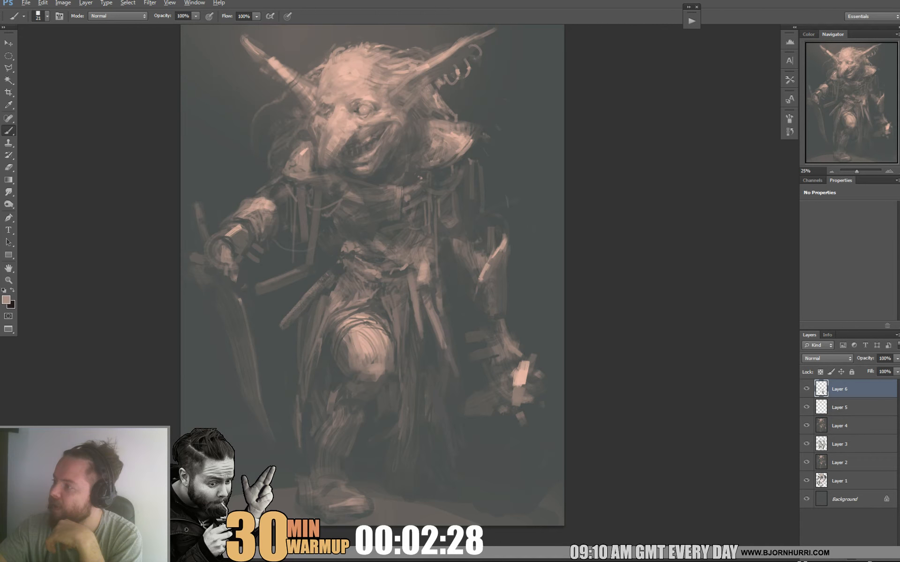
Refine the brow and the inner eye corner beside the nose bridge with sampled light skin tones.
left_click(367, 97, "alt")
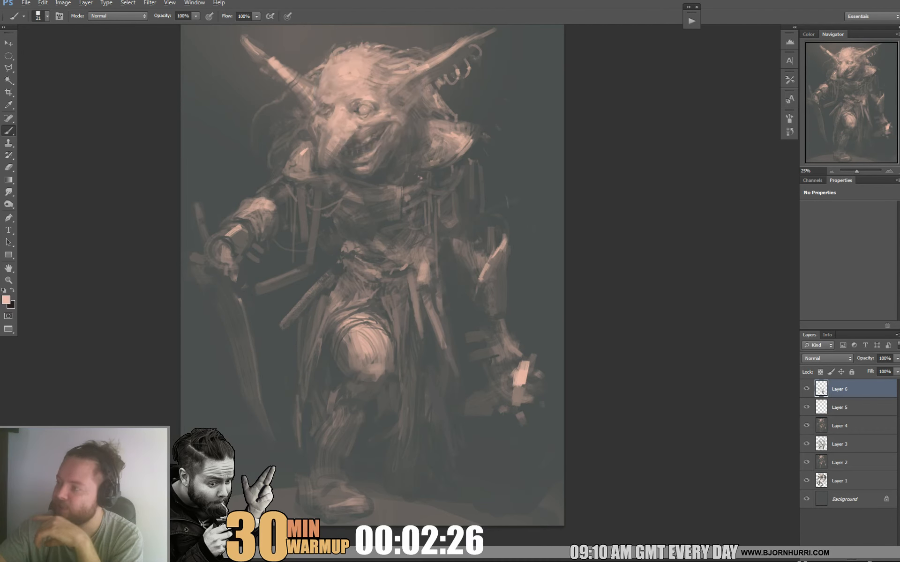
left_click_drag(344, 99, 351, 100)
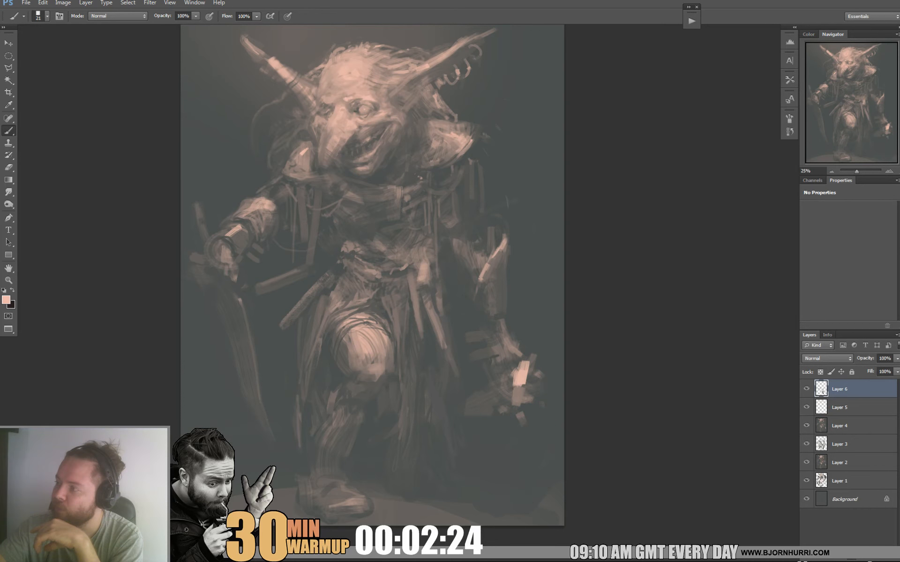
left_click(353, 103, "alt")
left_click(353, 90, "alt")
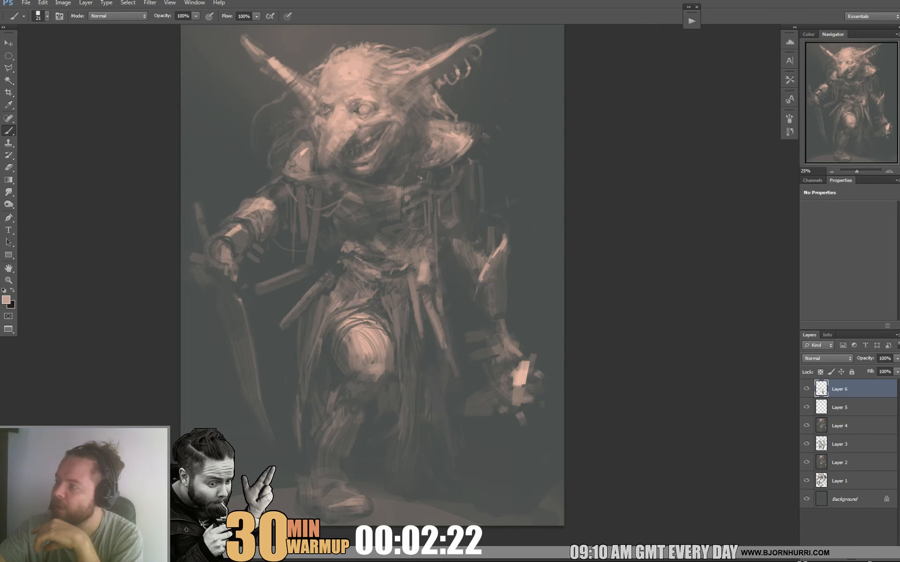
left_click(352, 88, "alt")
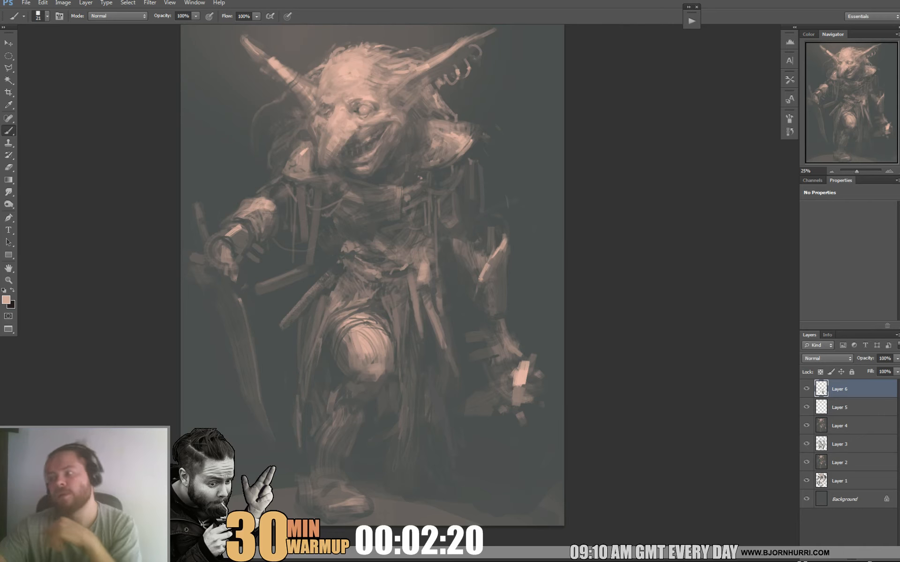
left_click(367, 99, "alt")
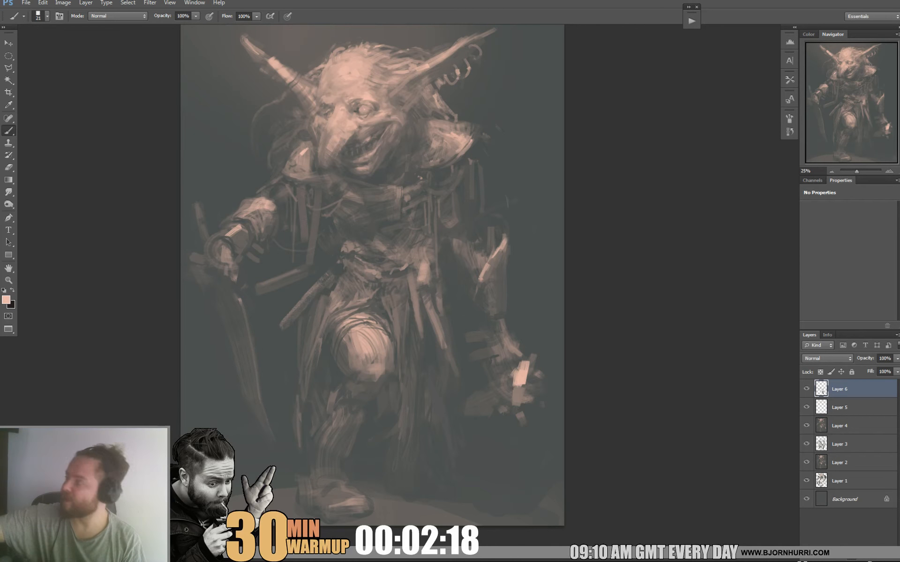
left_click(373, 80, "alt")
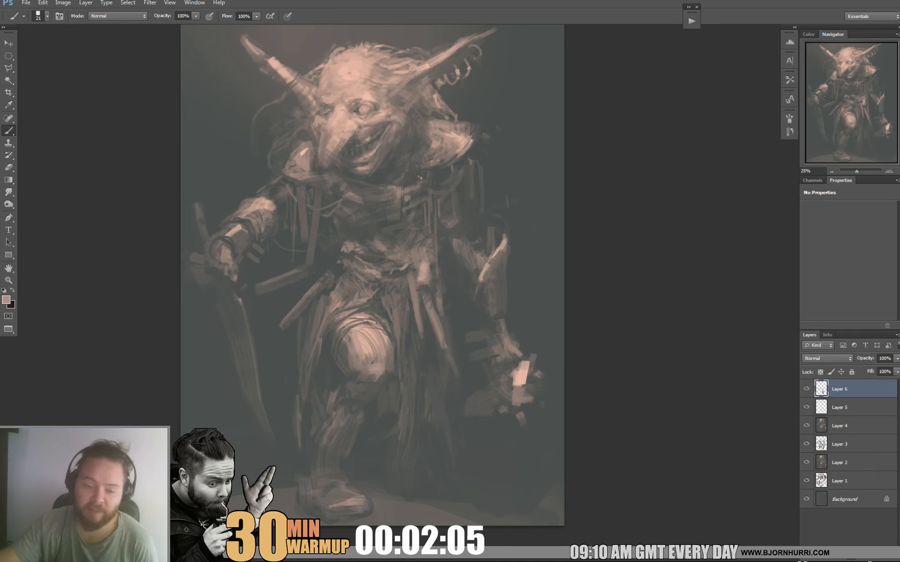
Add small light and dark accents to the chest straps and dark rivet marks to the shoulder pad below the ringed ear.
left_click(351, 193, "alt")
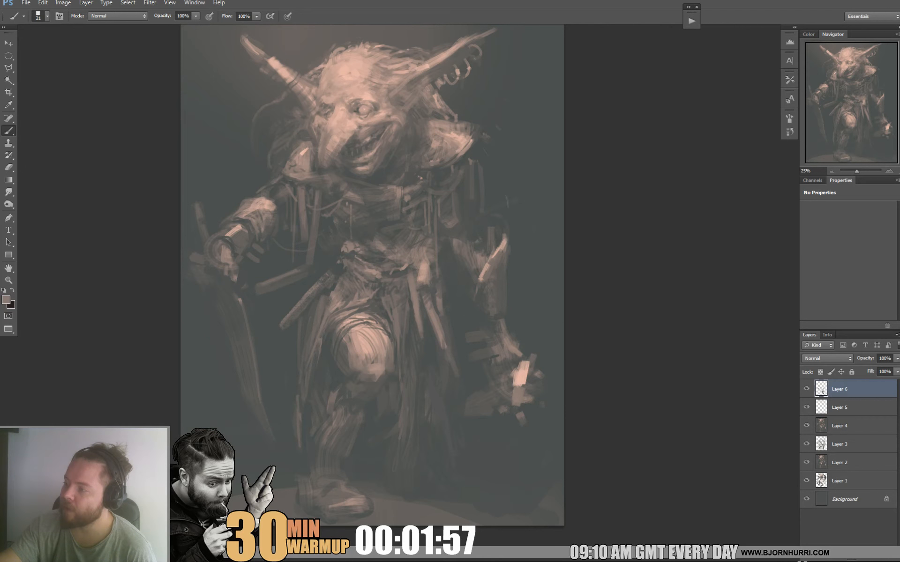
left_click(324, 196, "alt")
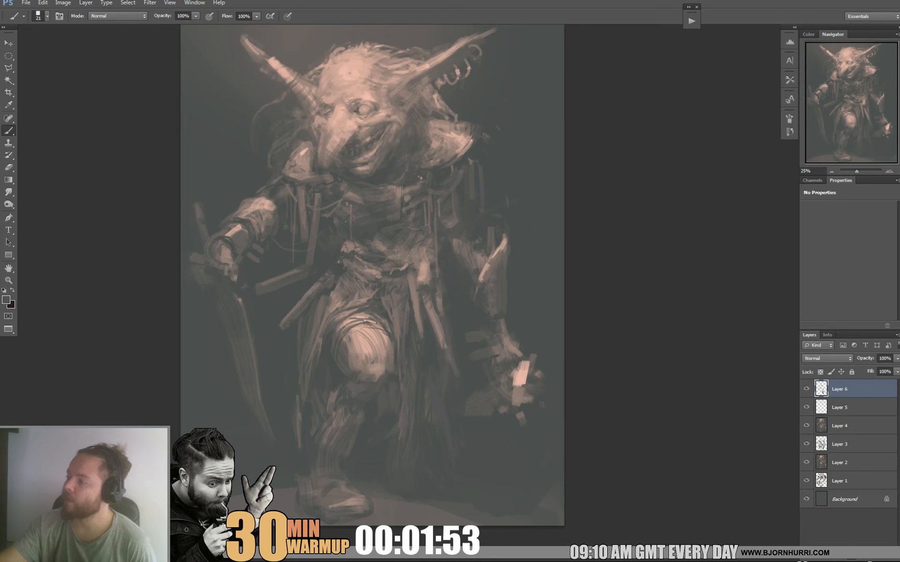
left_click(449, 150, "alt")
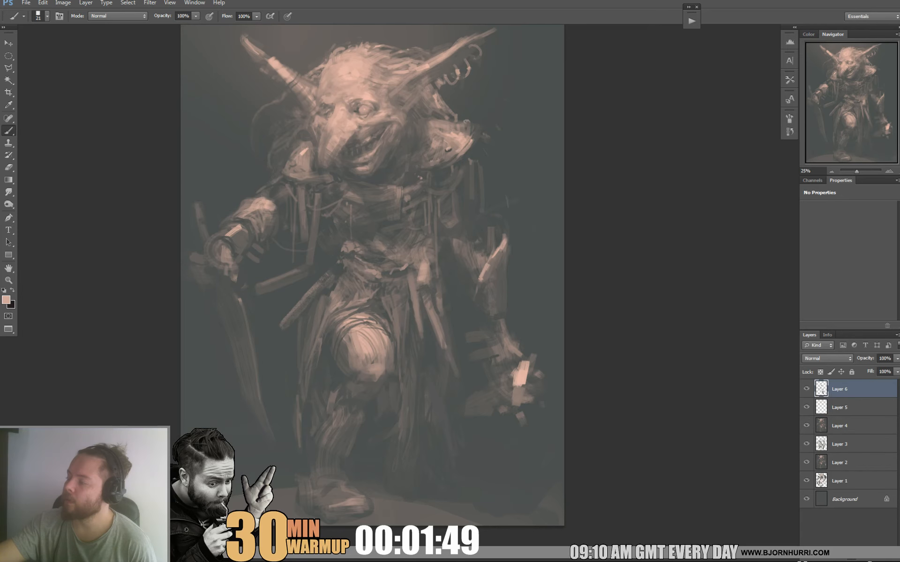
left_click(448, 150, "alt")
left_click(473, 126, "alt")
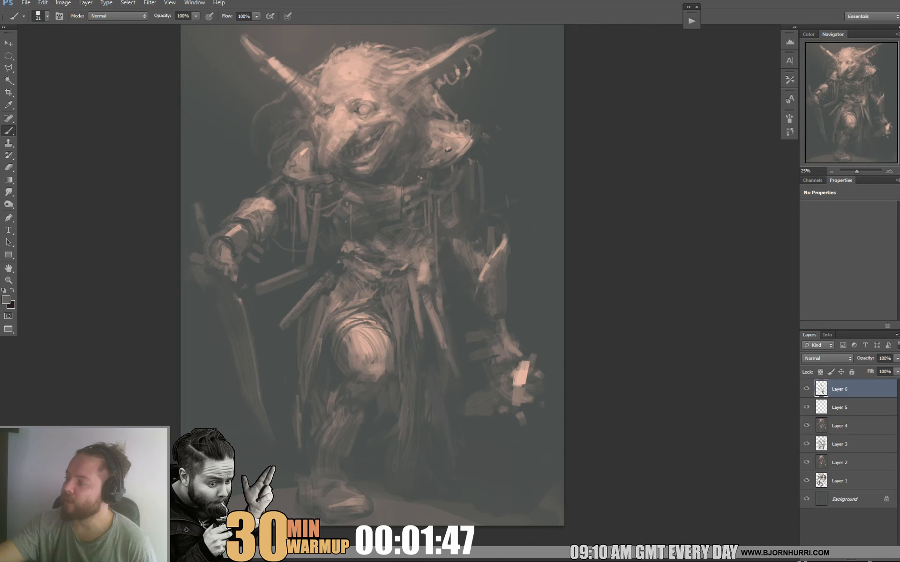
left_click(464, 139, "alt")
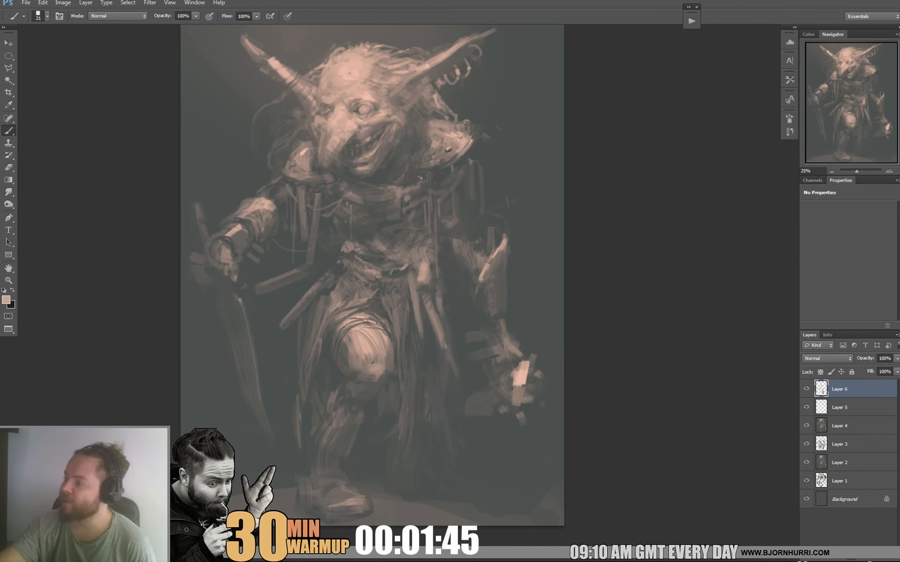
Touch up the straps under the ringed-ear shoulder pad and define the raised leg's shin and boot with sampled tones.
left_click(471, 136, "alt")
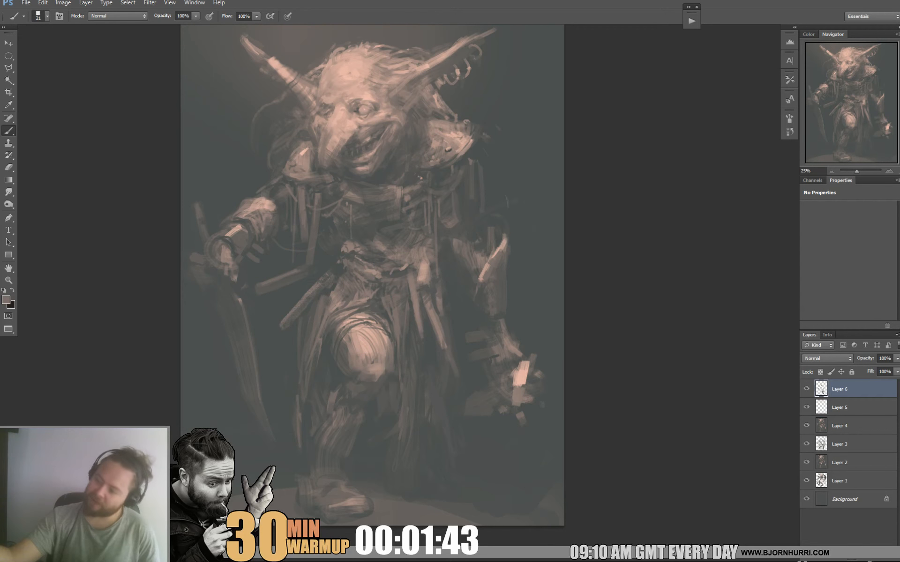
left_click(471, 160, "alt")
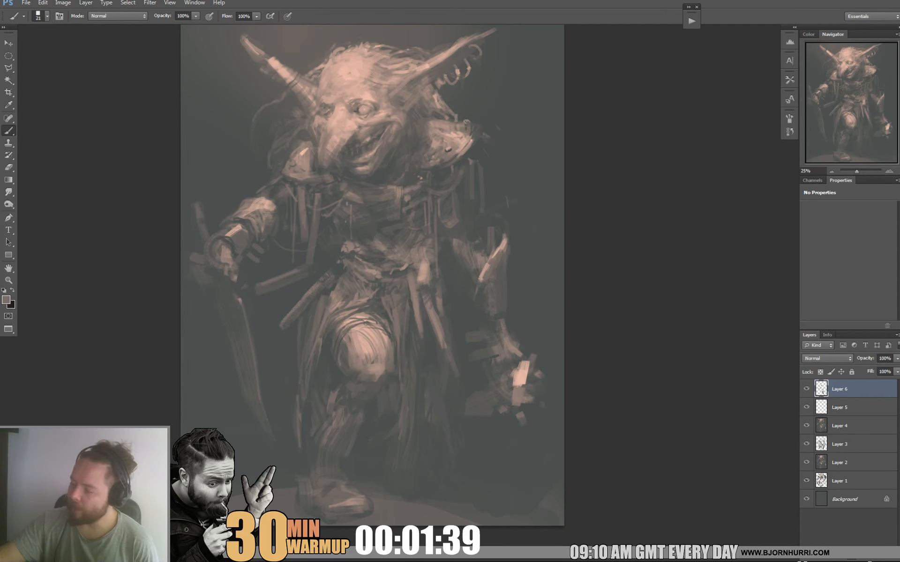
left_click(339, 377, "alt")
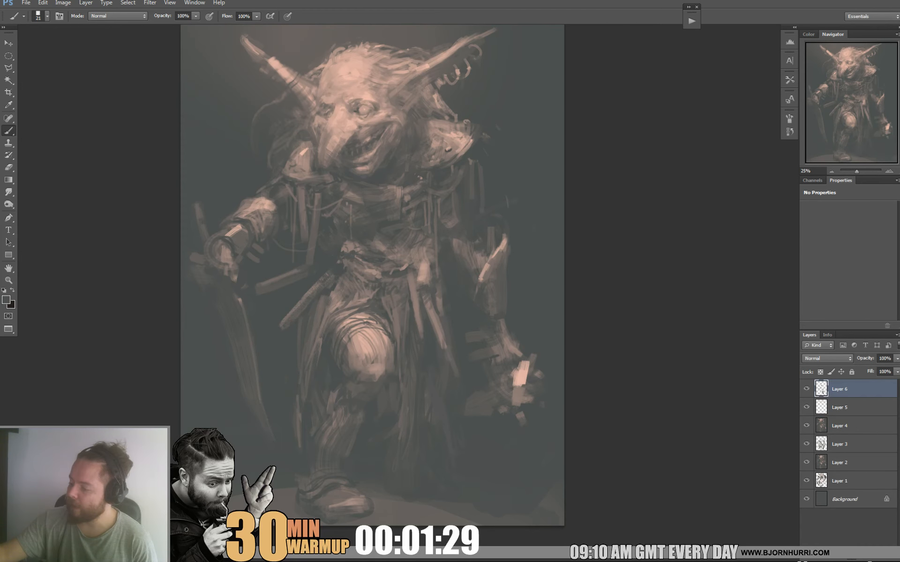
left_click(358, 498, "alt")
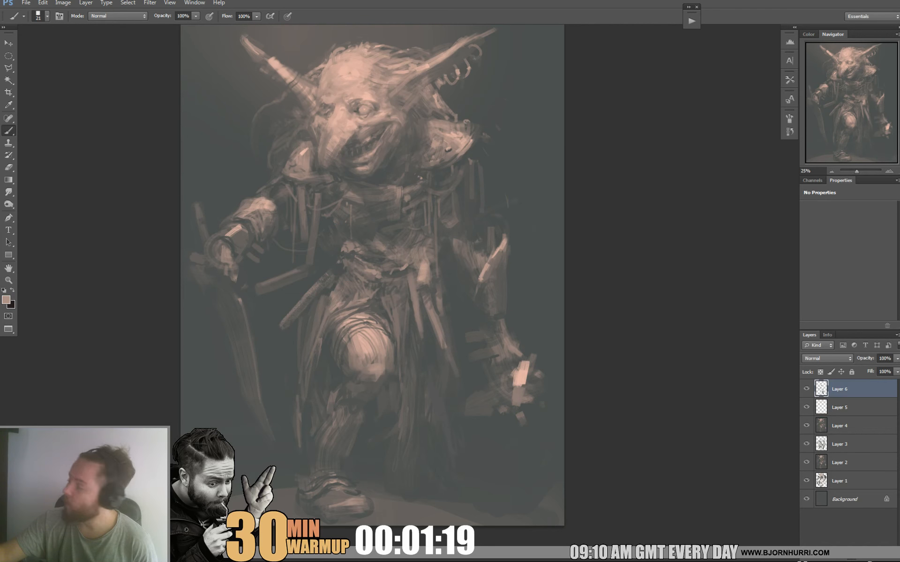
Clean the sword blade's edges with a sampled background tone and, with a larger brush, block in the fingers gripping the sword.
left_click(542, 404, "alt")
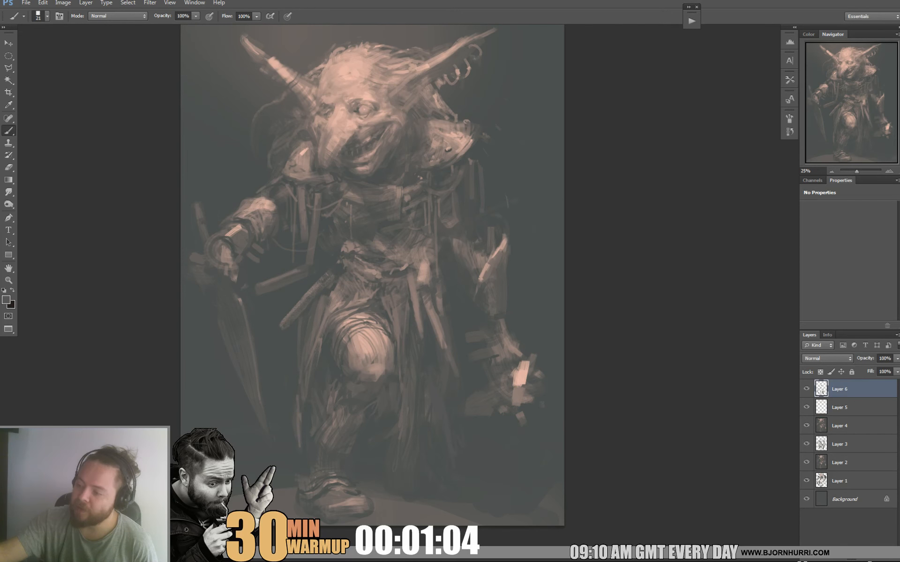
right_click(240, 286)
left_click(269, 310)
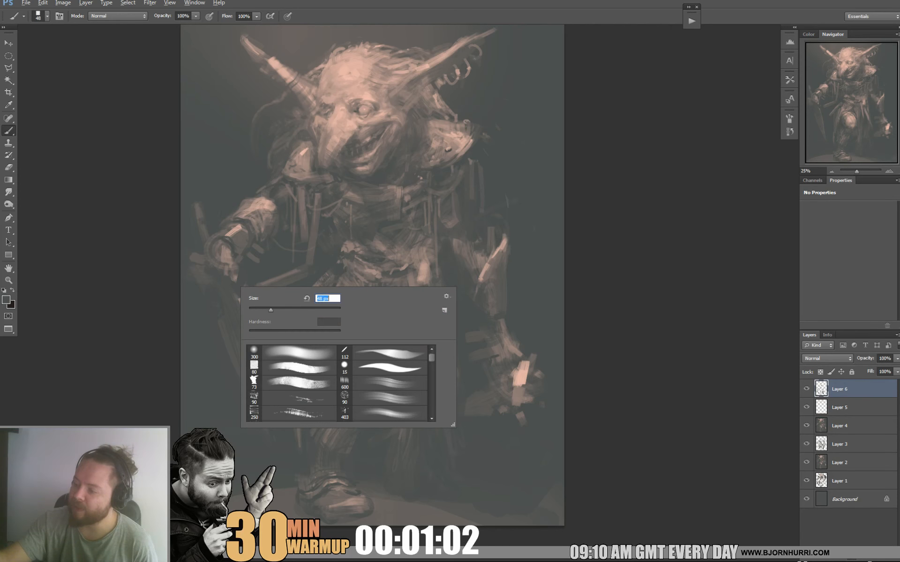
left_click(225, 259, "alt")
mouse_move(202, 259)
left_mouse_down()
mouse_move(189, 256)
mouse_move(204, 292)
mouse_move(191, 257)
mouse_move(212, 269)
left_mouse_up()
left_click(208, 285, "alt")
left_click(209, 294, "alt")
left_click(188, 249, "alt")
left_click(199, 253, "alt")
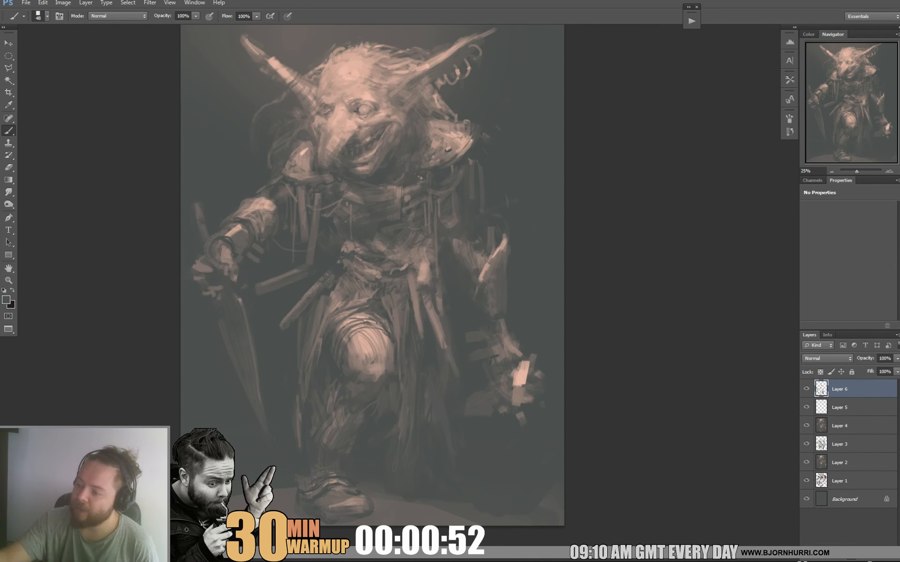
Refine the sword hand's knuckles and wrist guard with sampled dark and light tones.
left_click(207, 275, "alt")
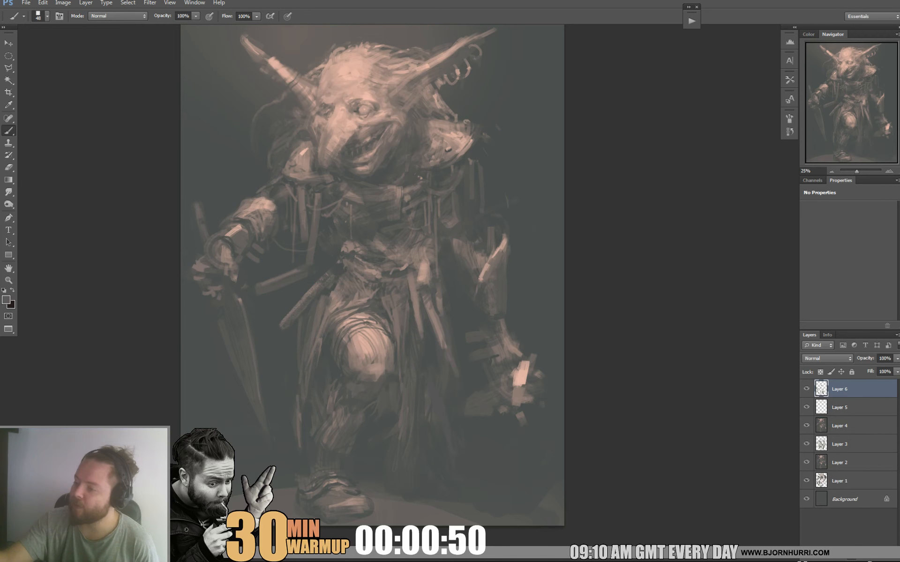
left_click(220, 290, "alt")
left_click(224, 253, "alt")
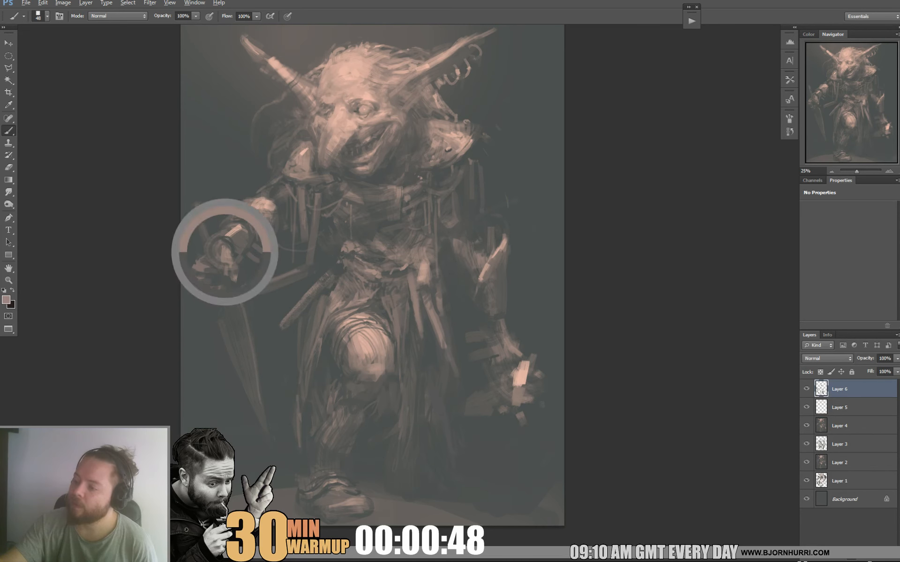
left_click(216, 294, "alt")
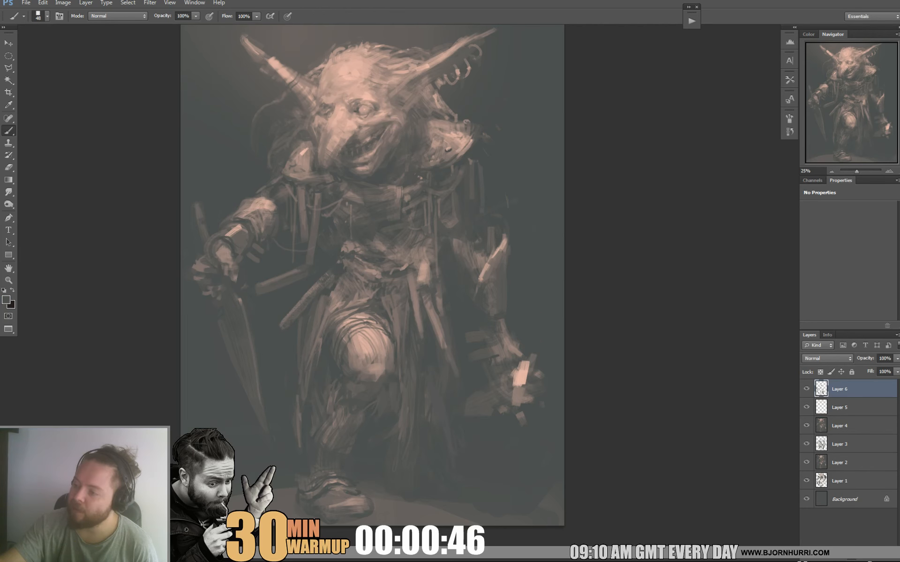
left_click(234, 231, "alt")
left_click(219, 236)
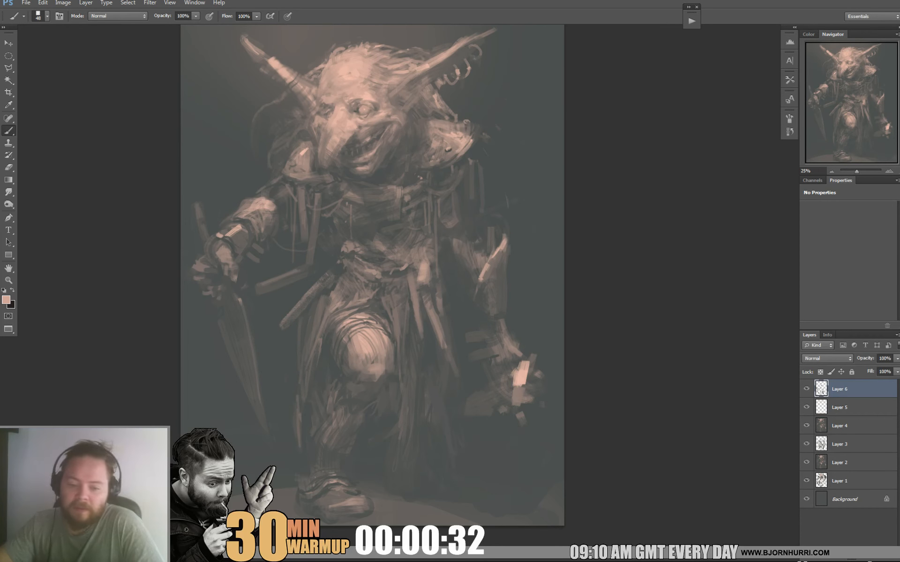
Rework the cloth folds at the waist with sampled mid tones.
left_click(341, 251, "alt")
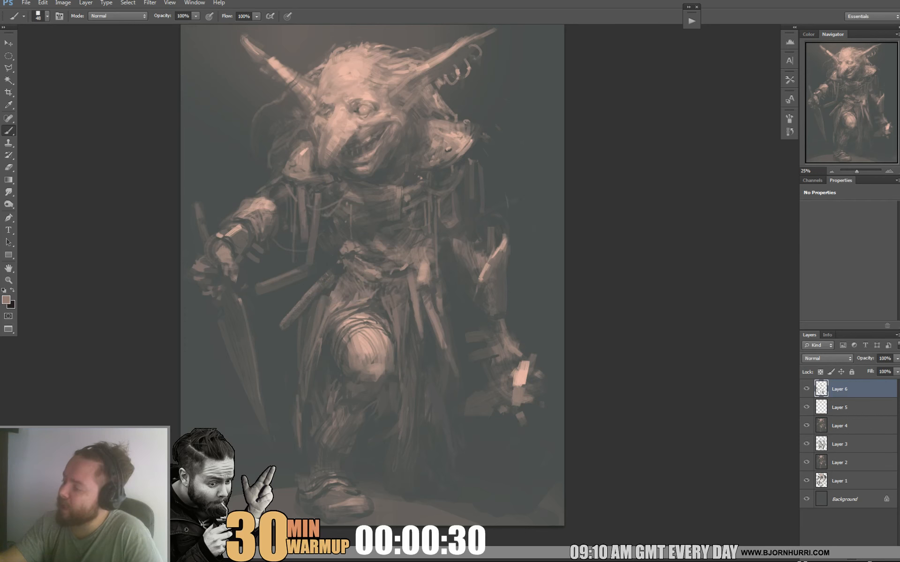
left_click(342, 252, "alt")
left_click(359, 241, "alt")
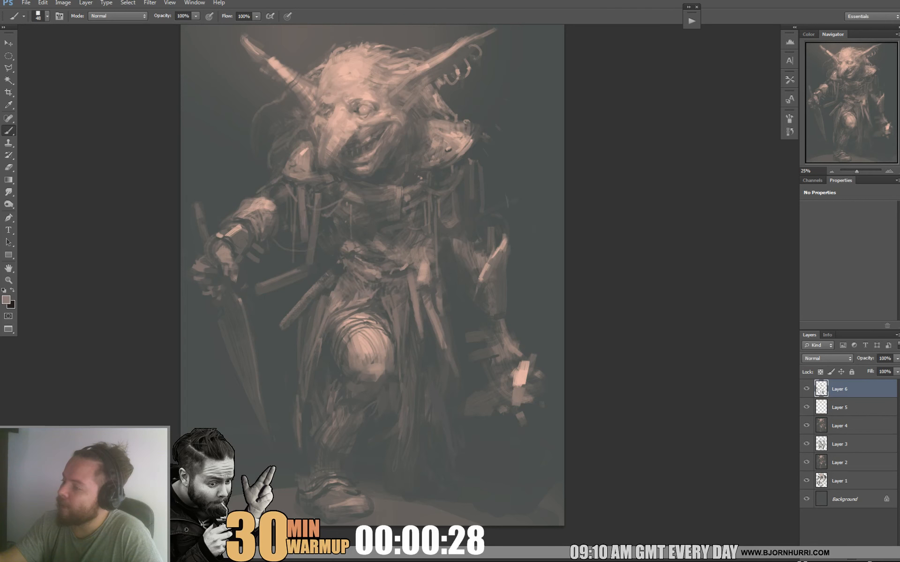
Set the brush size to 21 px and define the chest armor's edges and shading with sampled dark tones.
right_click(365, 233)
left_click_drag(392, 256, 383, 256)
key("Return")
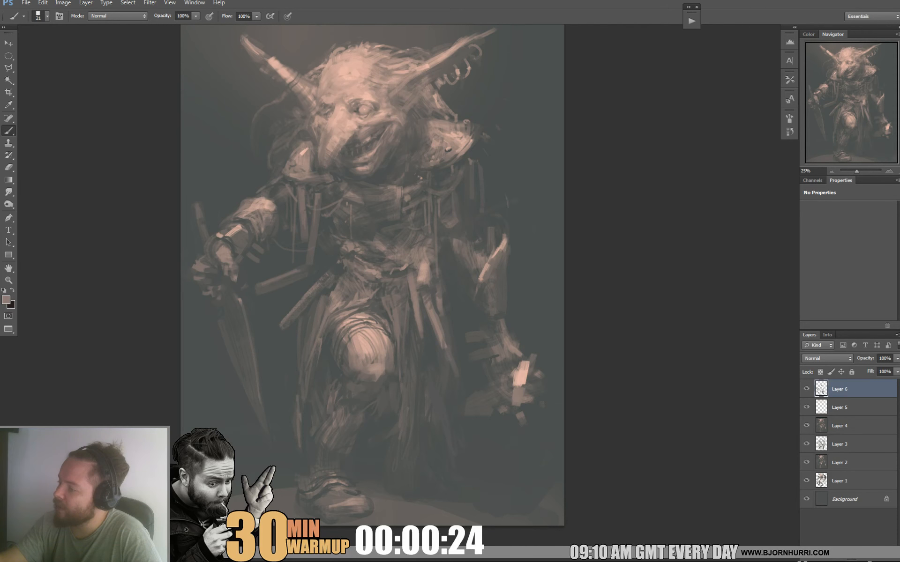
left_click(382, 211, "alt")
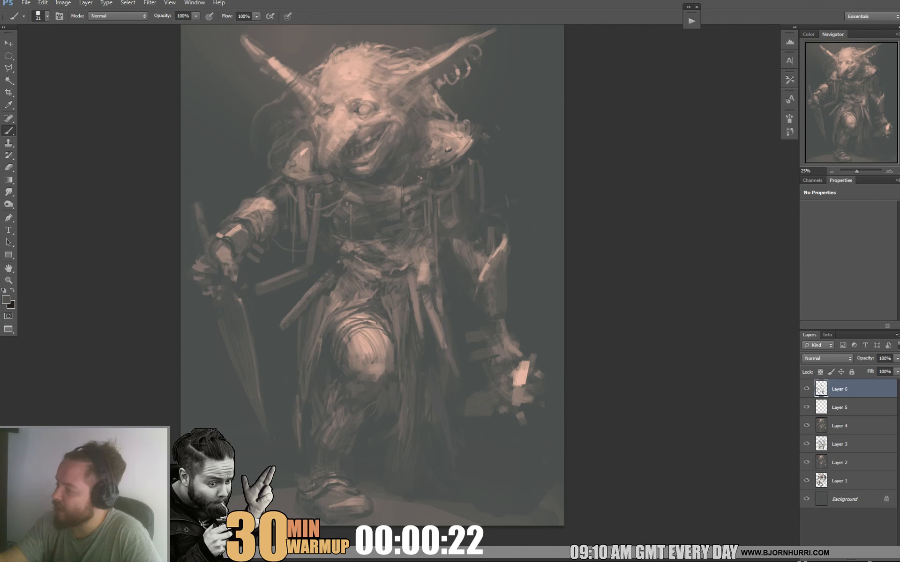
left_click(394, 206, "alt")
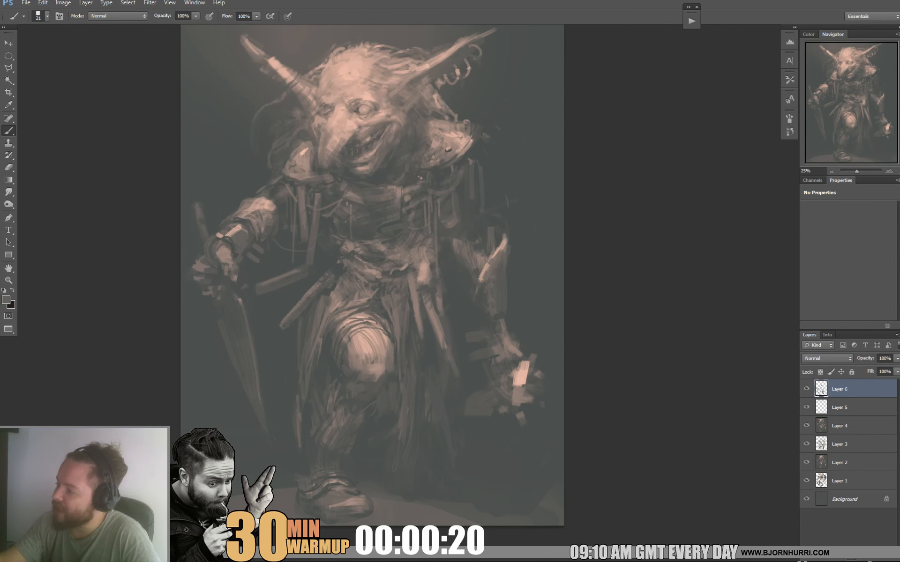
left_click(413, 207, "alt")
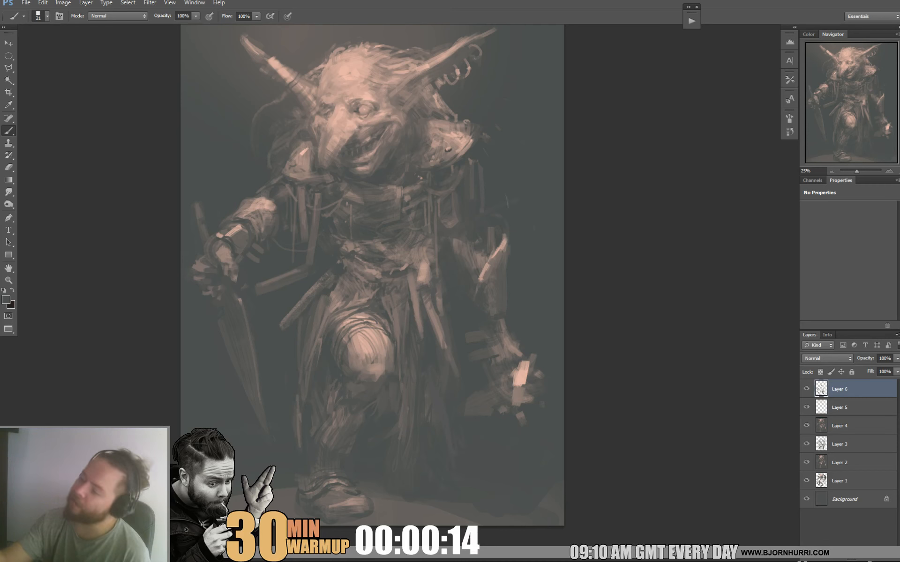
Paint small light buckle accents on the chest armor and touch up the arm above the forearm guard in sampled tones.
left_click(463, 141, "alt")
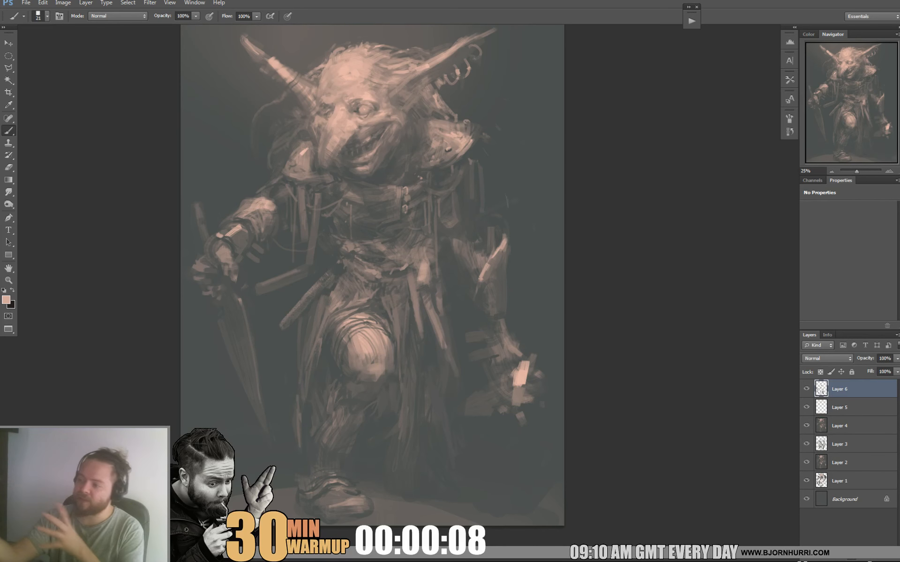
left_click(461, 225, "alt")
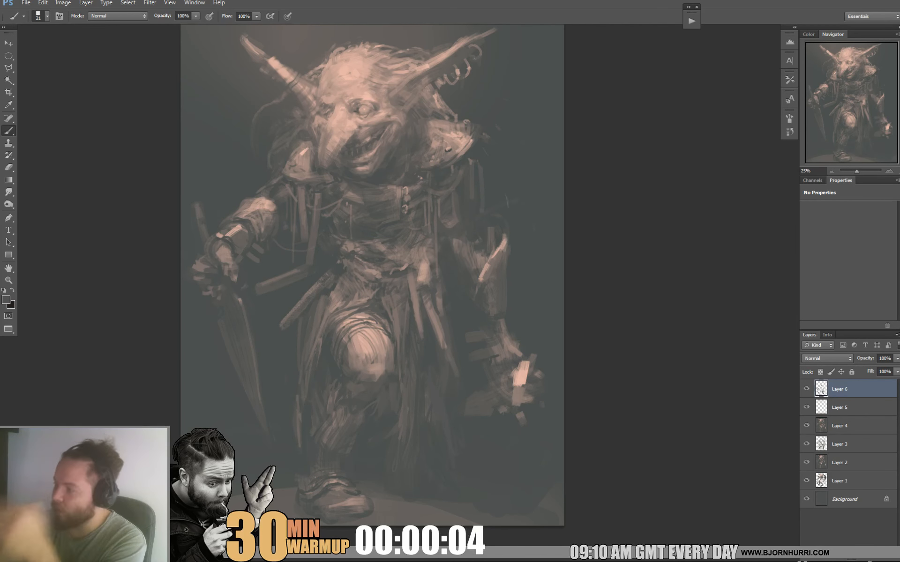
left_click(474, 253, "alt")
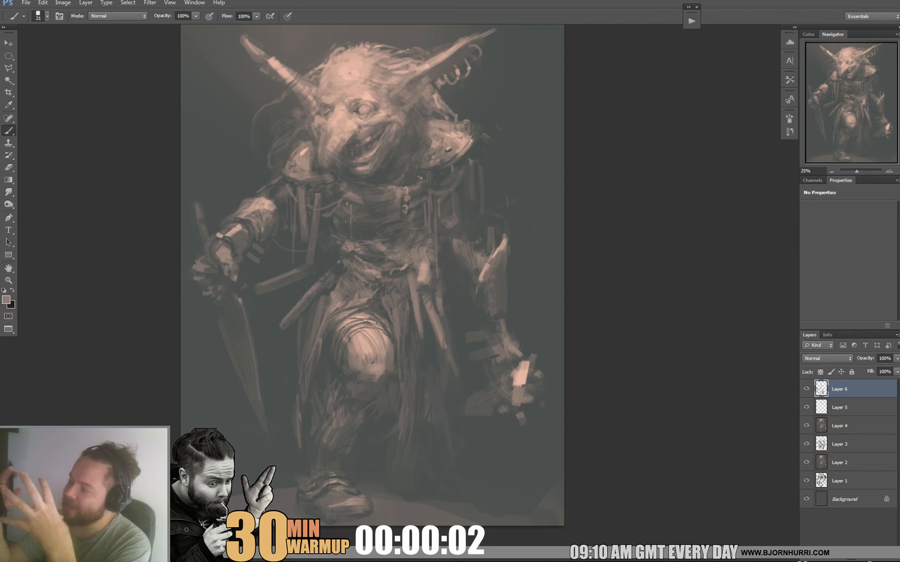
Sharpen the brow and the area around the nose bridge with sampled light and mid skin tones.
left_click(338, 112, "alt")
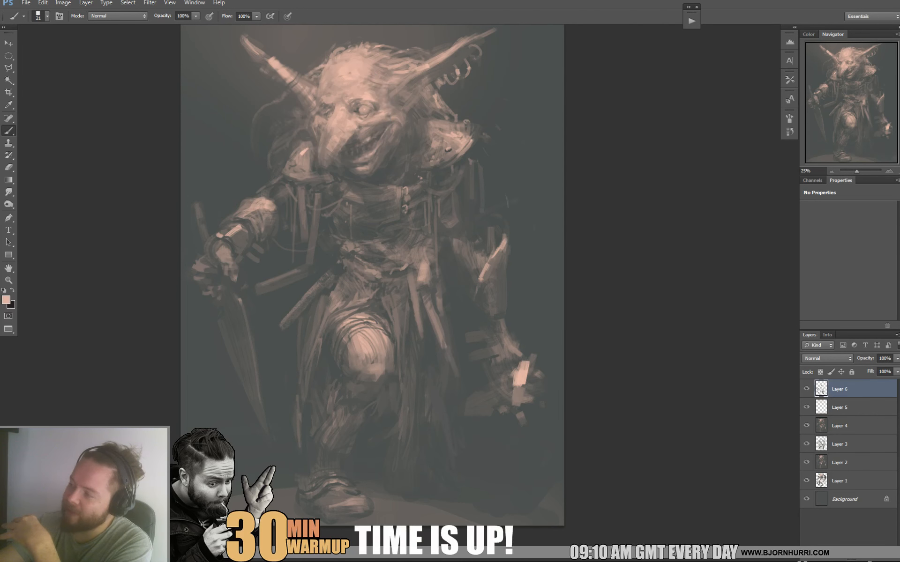
left_click(331, 109, "alt")
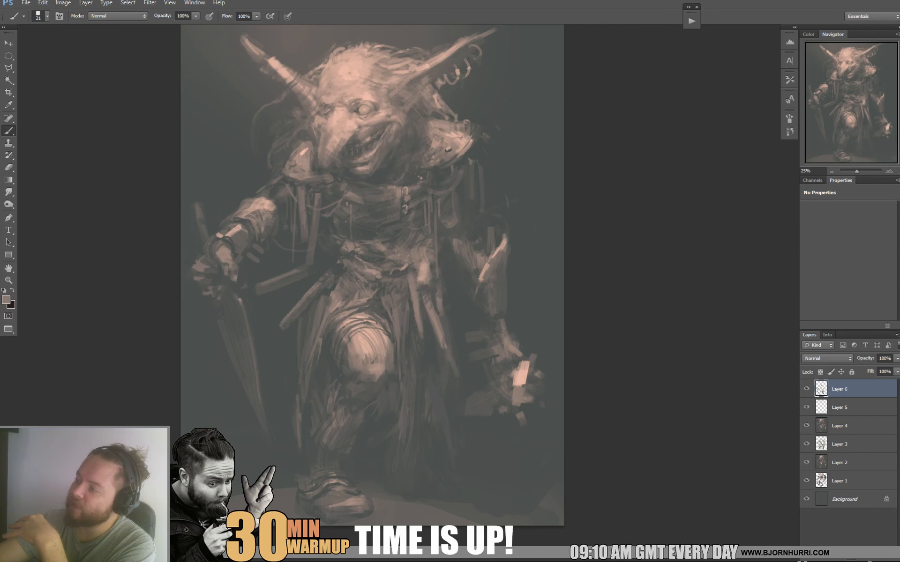
left_click(351, 97, "alt")
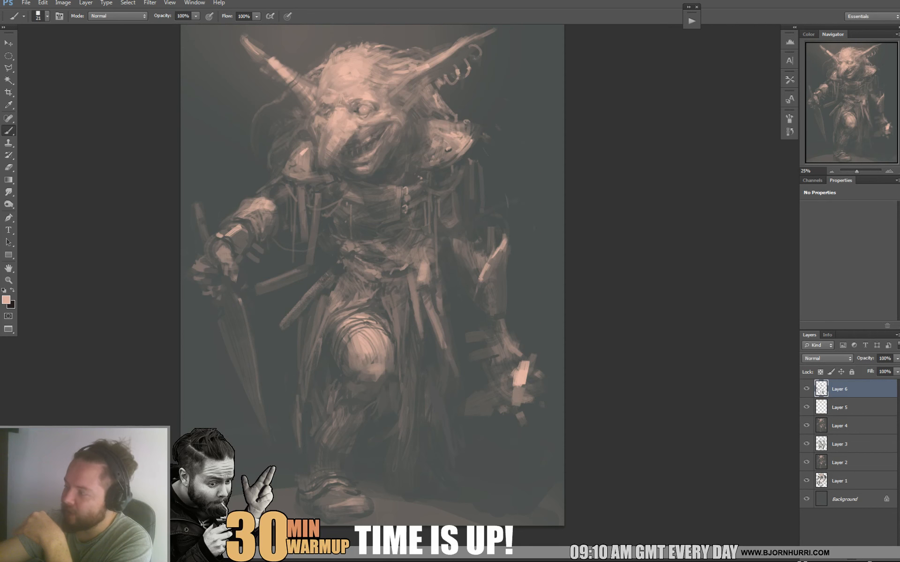
left_click(352, 123, "alt")
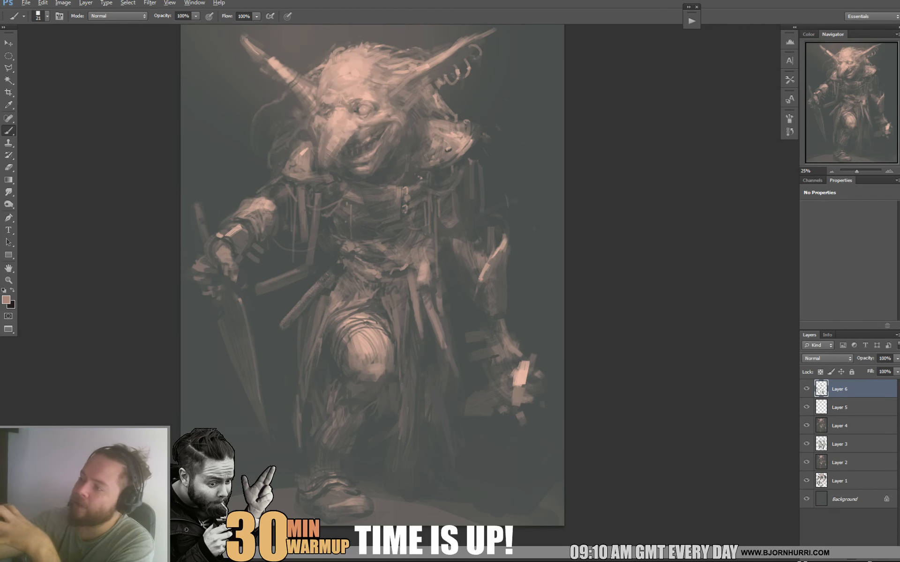
Refine the forehead's wrinkles and highlights with sampled skin tones.
left_click(330, 88, "alt")
left_click(342, 75, "alt")
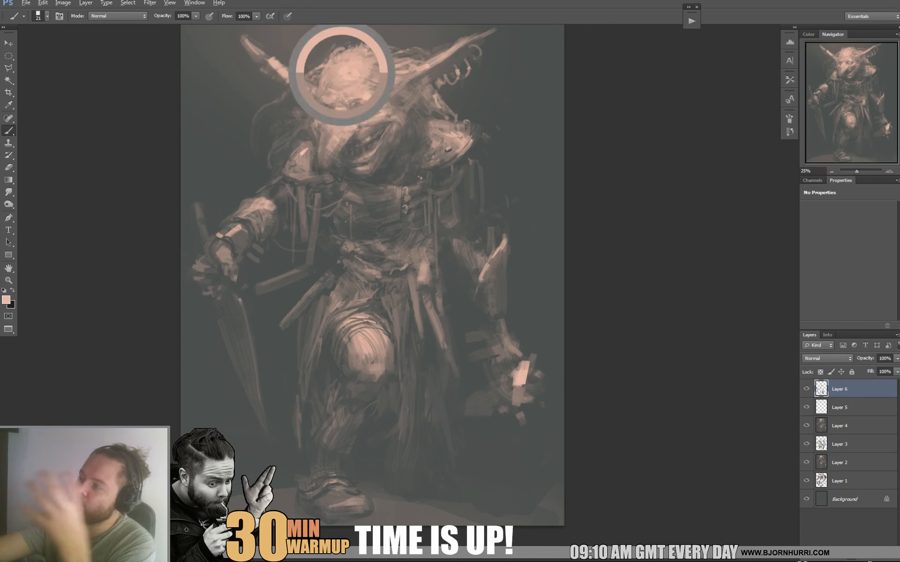
left_click(334, 71, "alt")
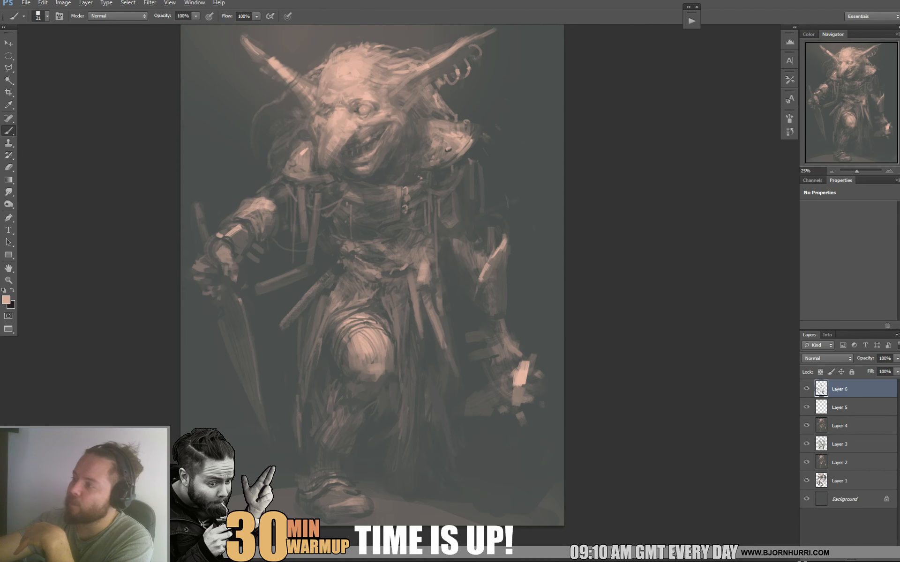
left_click(323, 65, "alt")
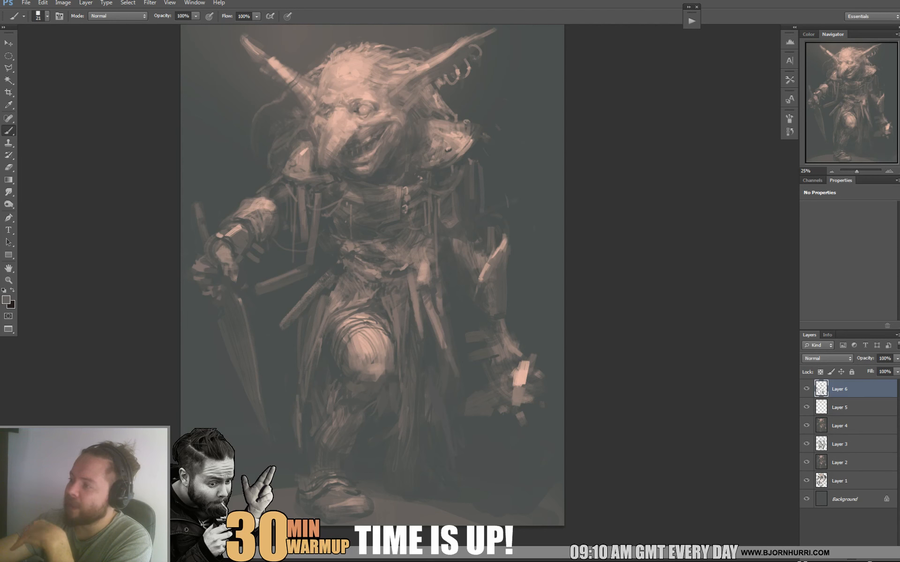
left_click(347, 70, "alt")
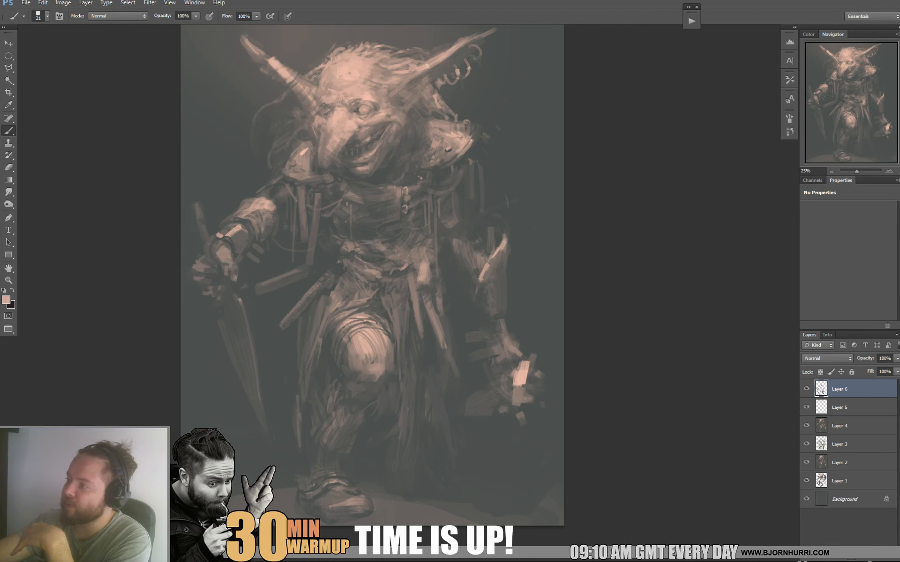
Paint loose hair strands over the crown and behind the ringed ear with sampled tones.
left_click(377, 61, "alt")
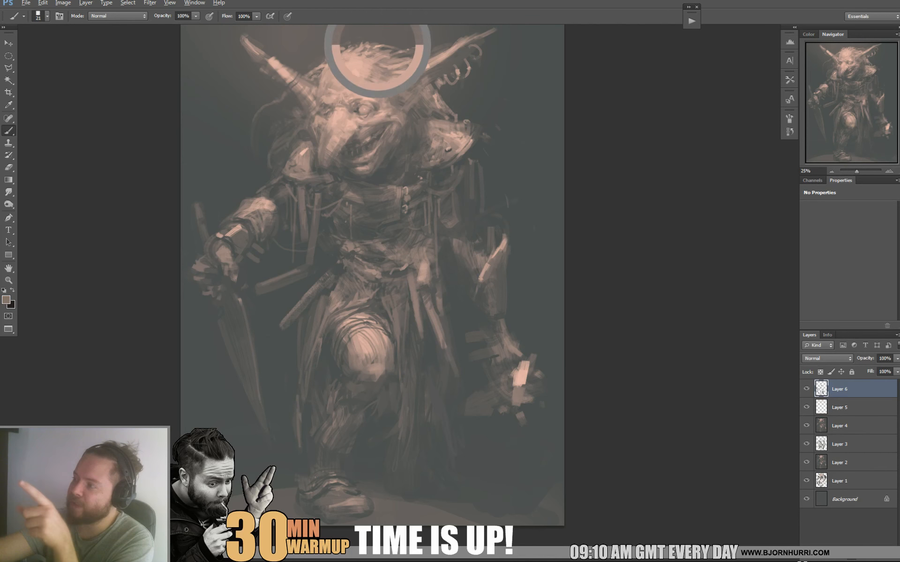
left_click(436, 70, "alt")
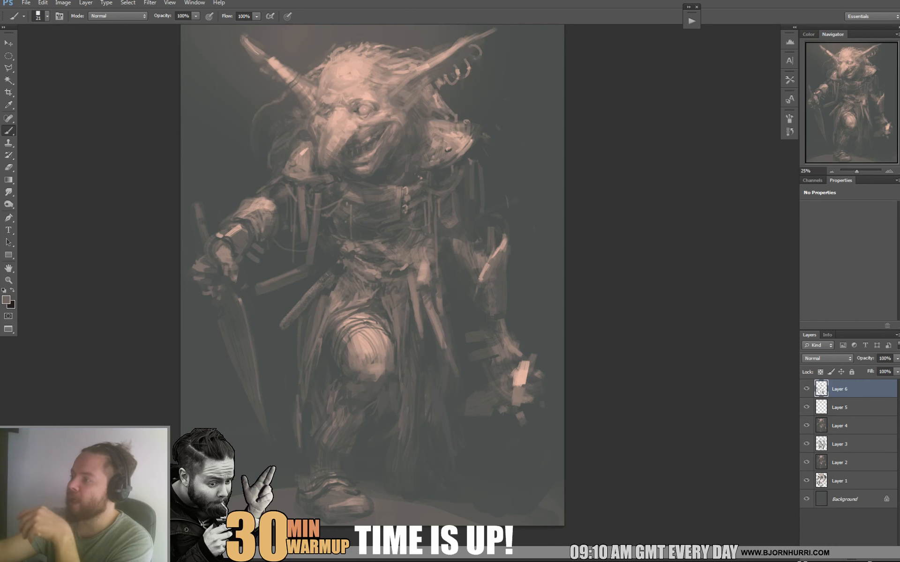
left_click(408, 66, "alt")
mouse_move(411, 57)
left_mouse_down()
mouse_move(424, 60)
mouse_move(448, 108)
left_mouse_up()
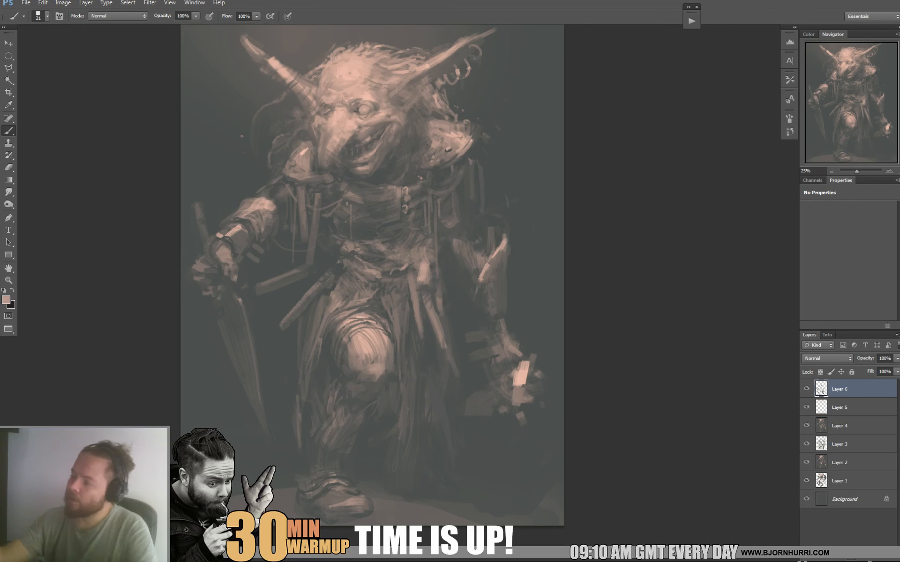
Cut jagged notches into the sword blade's edge with a sampled dark background tone.
mouse_move(375, 282)
left_mouse_down()
mouse_move(380, 244)
mouse_move(379, 313)
mouse_move(378, 298)
left_mouse_up()
left_click(227, 373, "alt")
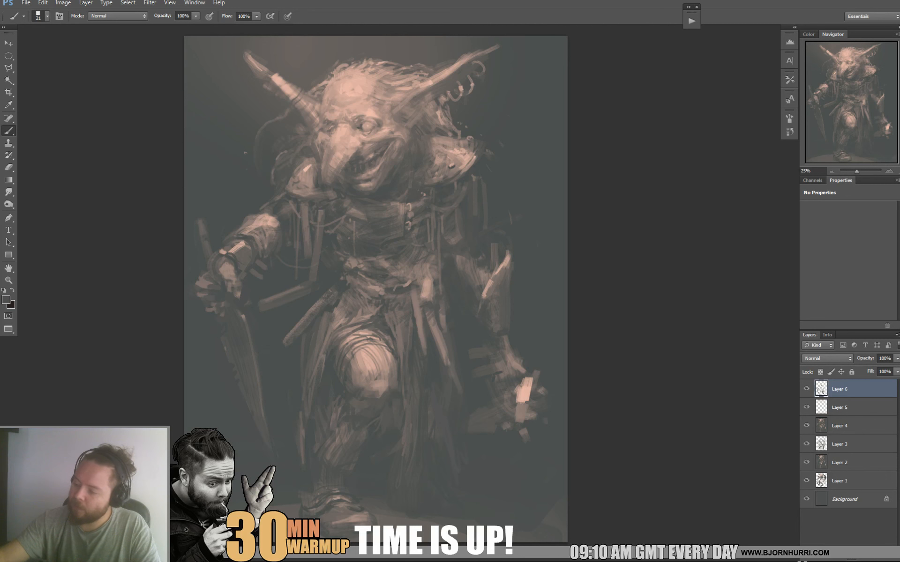
Reshape the dark silhouette beside and below the glowing hand with sampled tones, enlarging the brush.
left_click(491, 424, "alt")
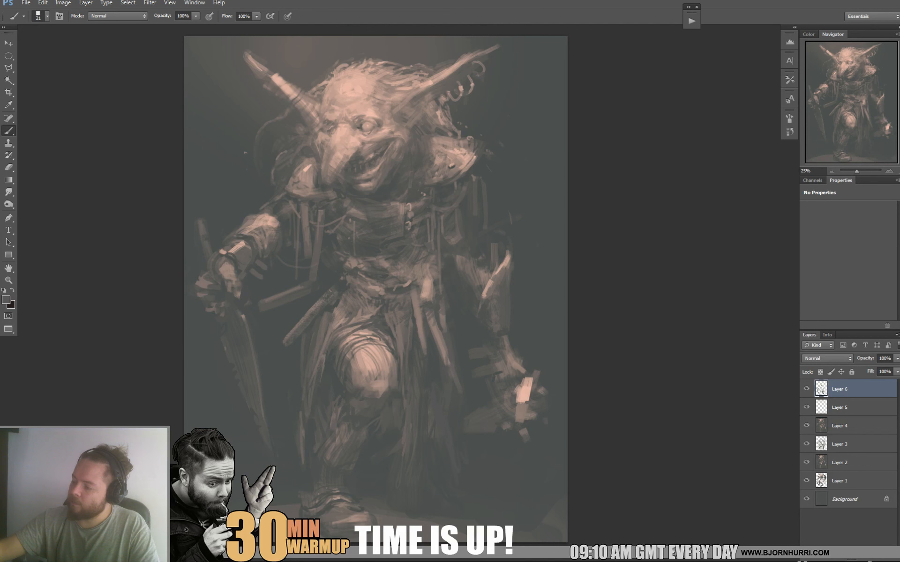
left_click(521, 393, "alt")
left_click(489, 446, "alt")
right_click(492, 440)
left_click(521, 443)
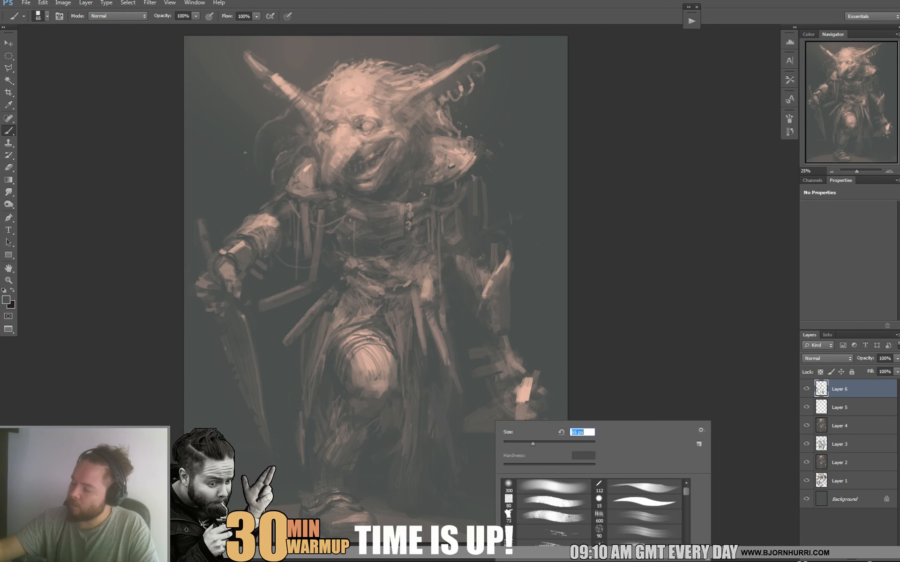
key("Return")
Set the brush size to 22 px and paint small strokes shaping the dark form beside the glowing hand.
left_click(524, 388, "alt")
right_click(526, 386)
left_click(548, 409)
key("Return")
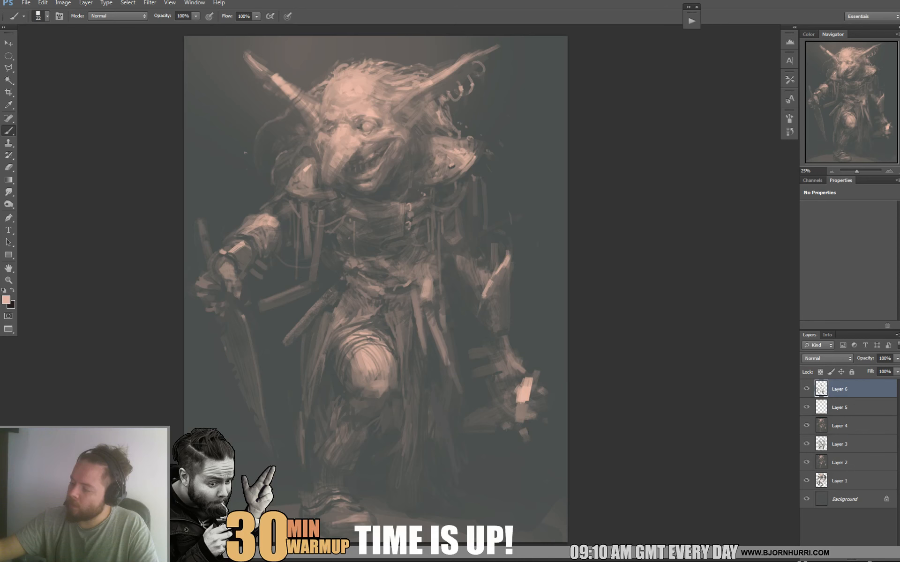
left_click_drag(481, 426, 492, 426)
left_click(490, 428, "alt")
left_click(491, 424, "alt")
left_click(472, 428, "alt")
left_click_drag(481, 426, 494, 426)
left_click(487, 428, "alt")
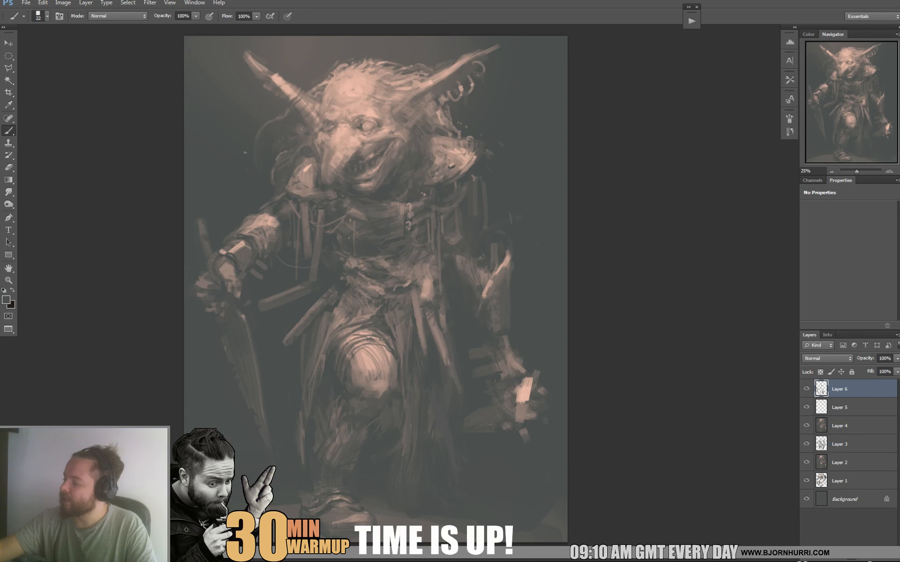
Add spike strokes to the forearm guard above the glowing hand with sampled light and dark tones.
left_click(521, 414, "alt")
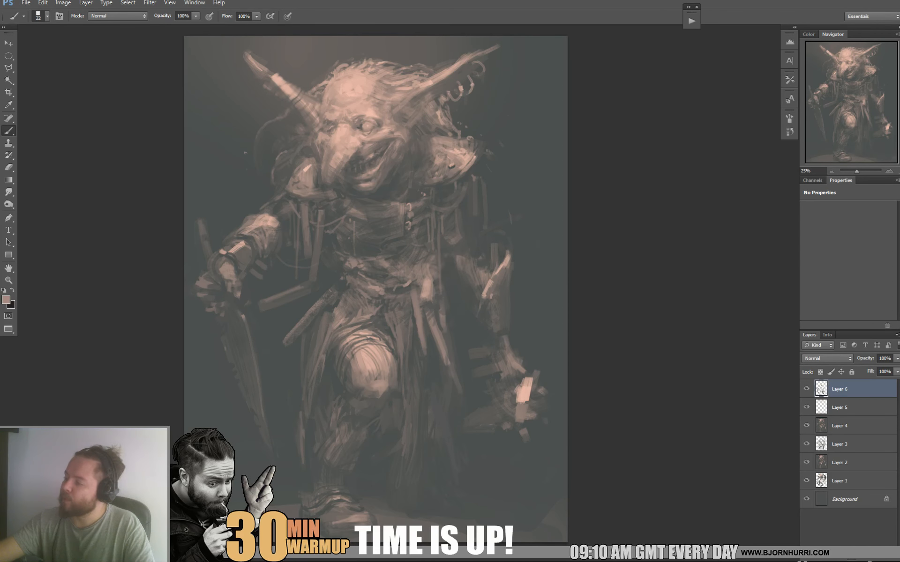
left_click(512, 281, "alt")
left_click_drag(512, 281, 522, 291)
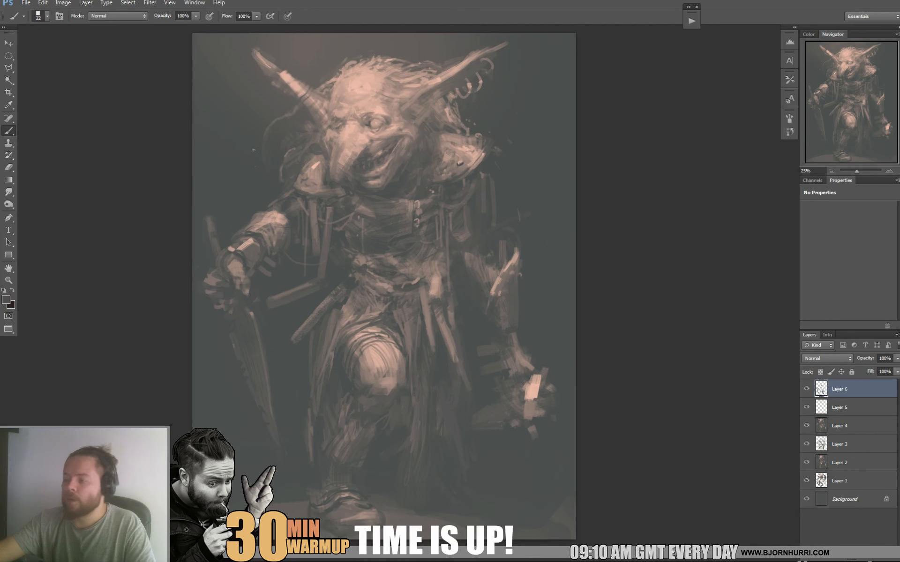